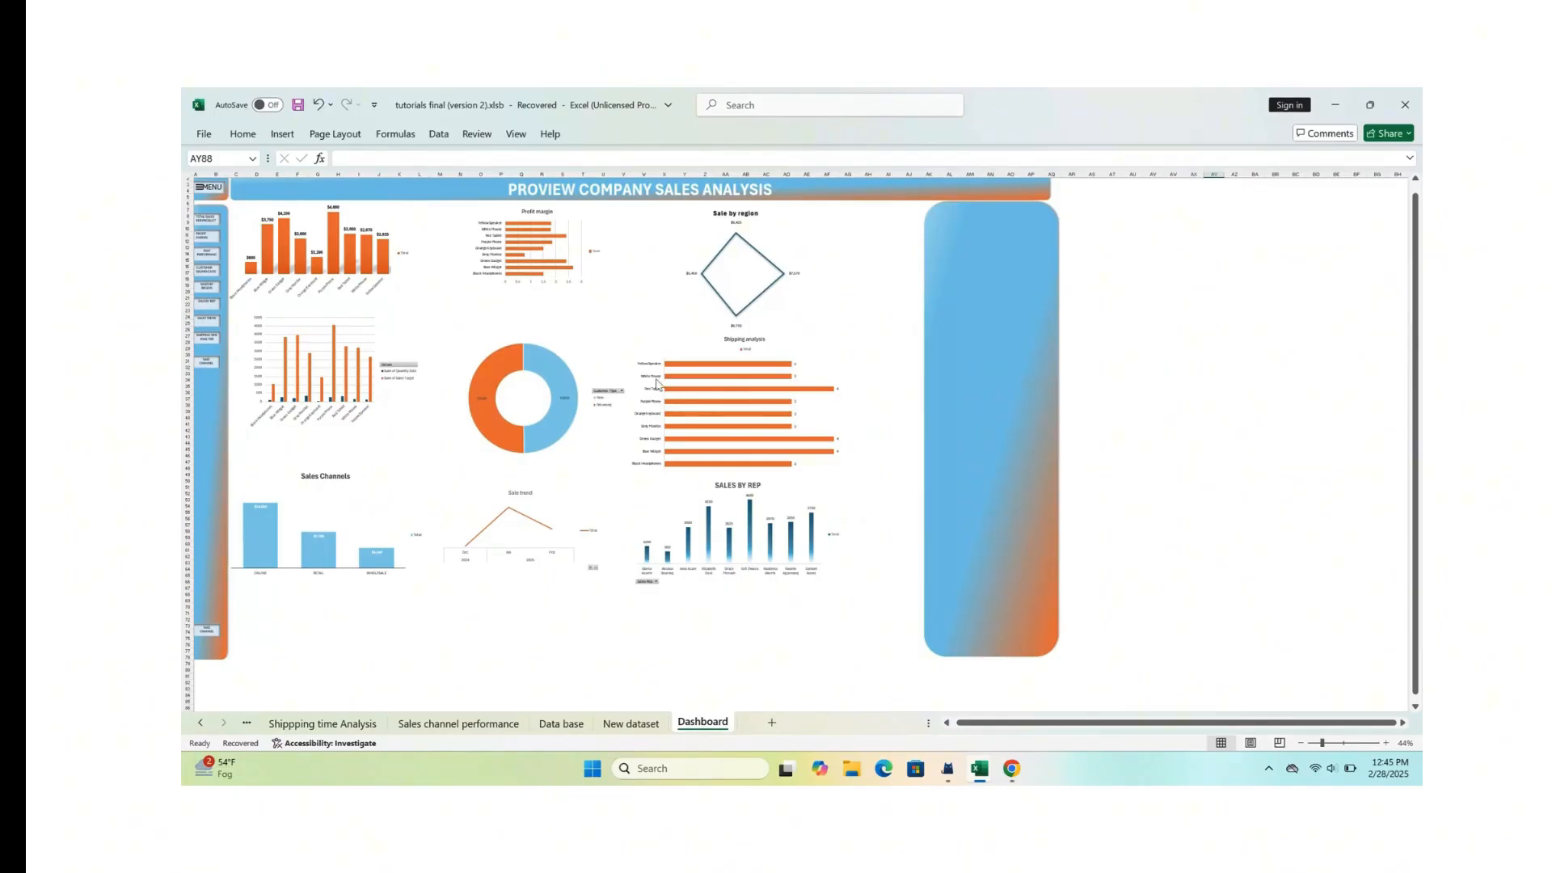
pyautogui.scroll(-1, 783, 437)
pyautogui.scroll(2, 784, 439)
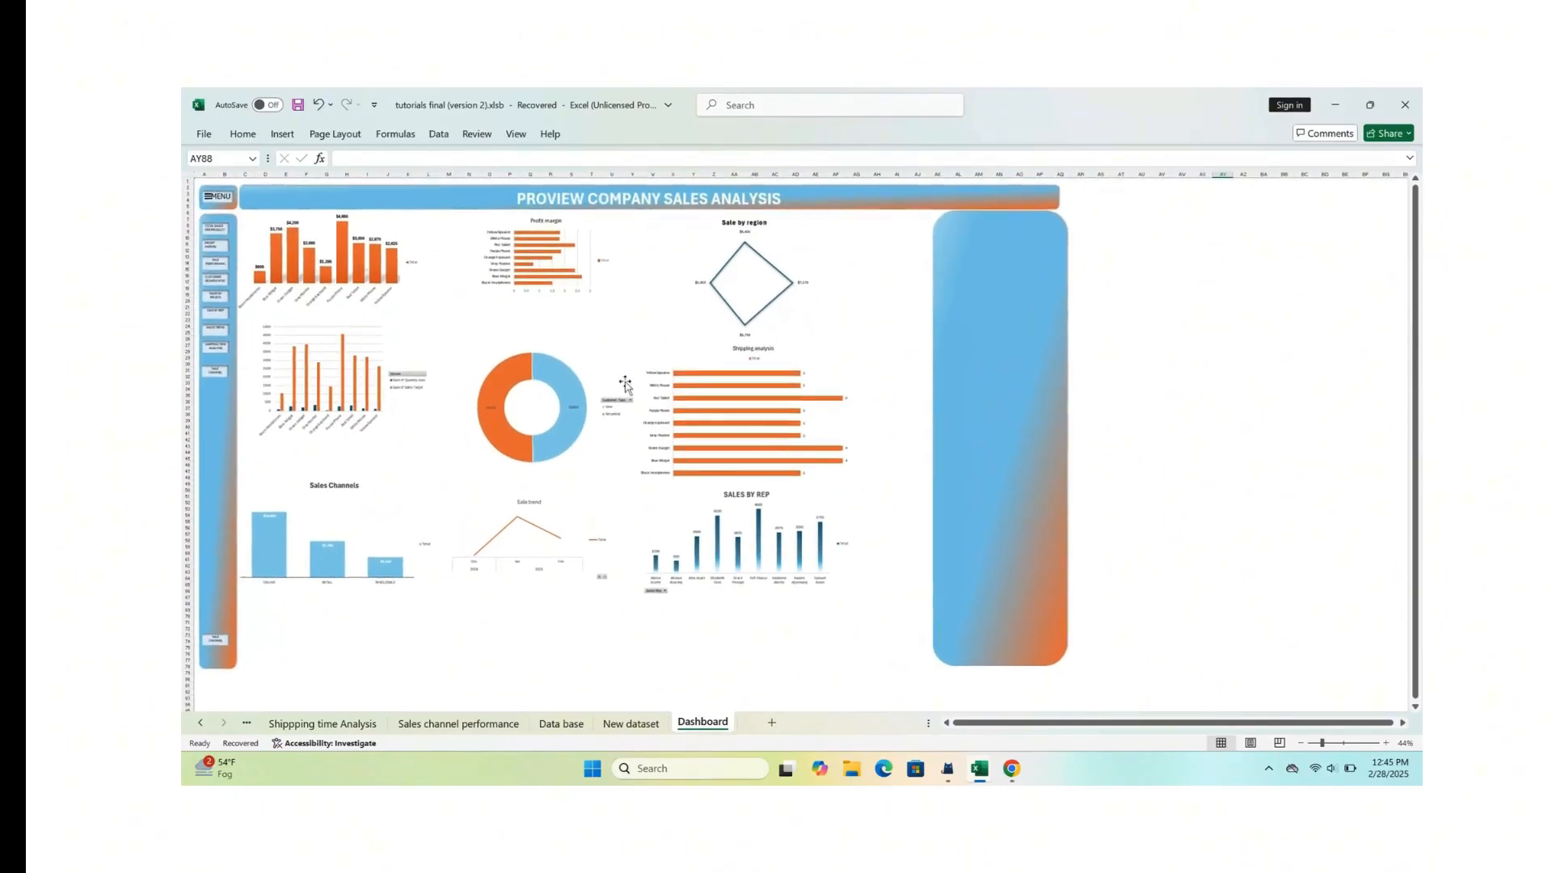
pyautogui.hscroll(-1, 696, 372)
pyautogui.click(356, 398)
pyautogui.click(447, 473)
pyautogui.click(360, 282)
pyautogui.click(450, 313)
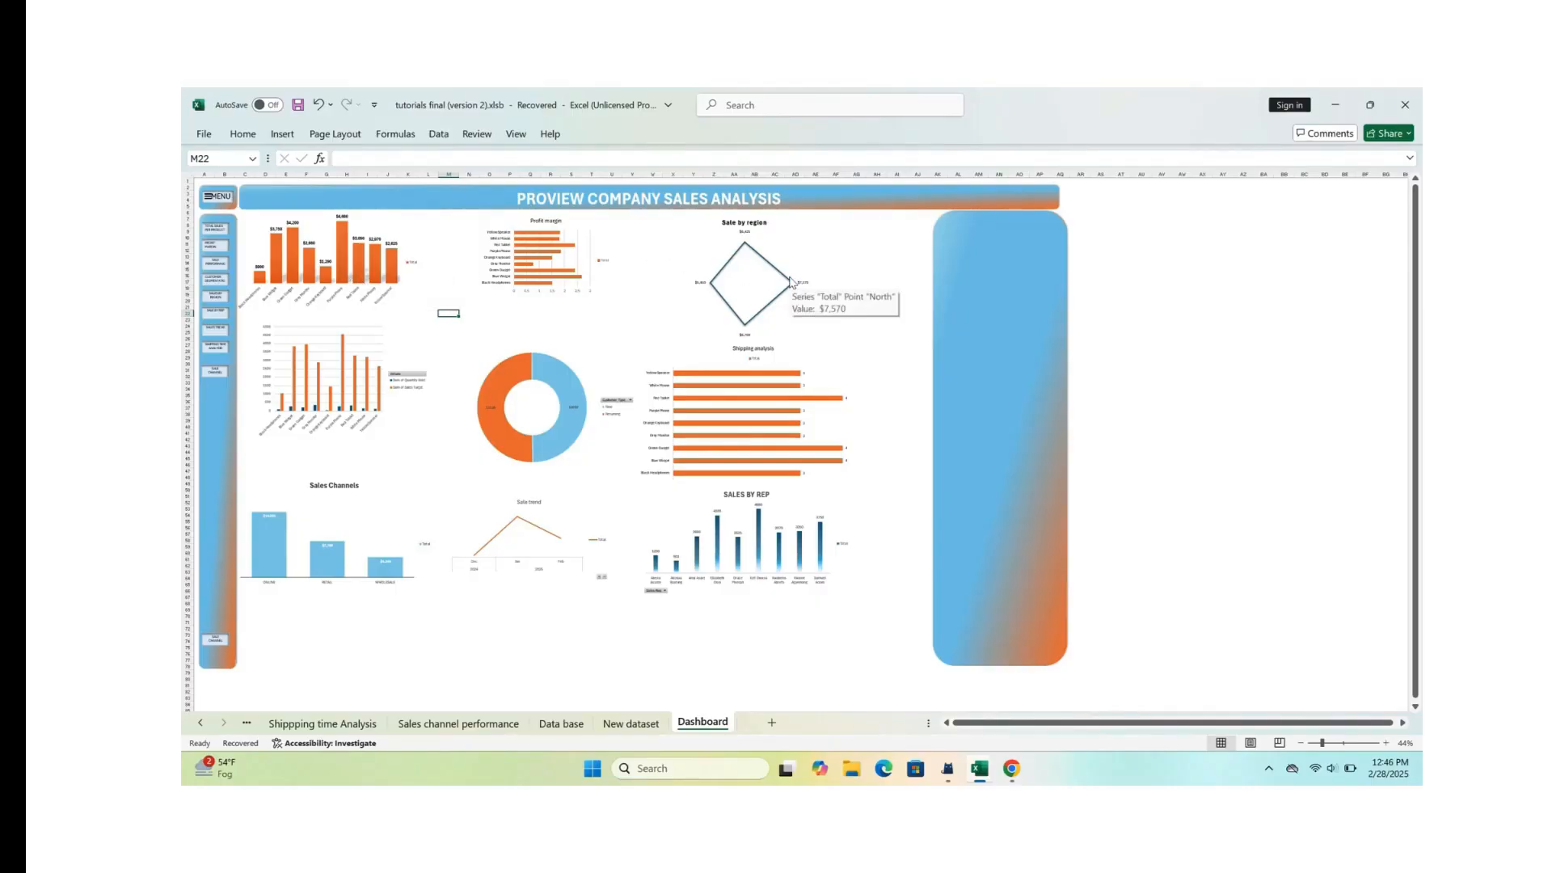
pyautogui.click(282, 134)
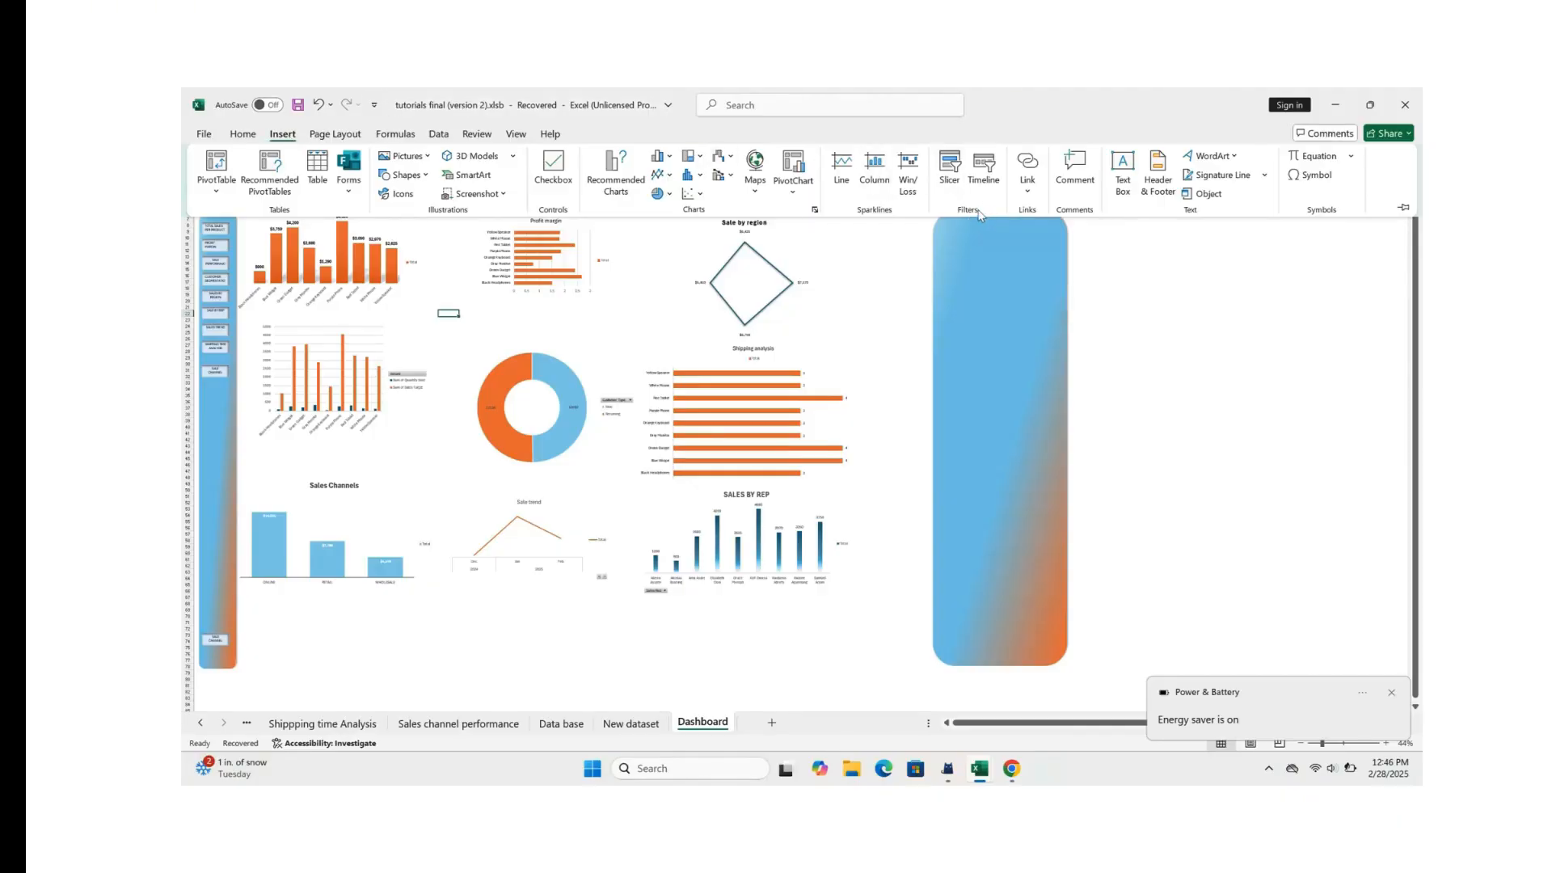
pyautogui.click(984, 170)
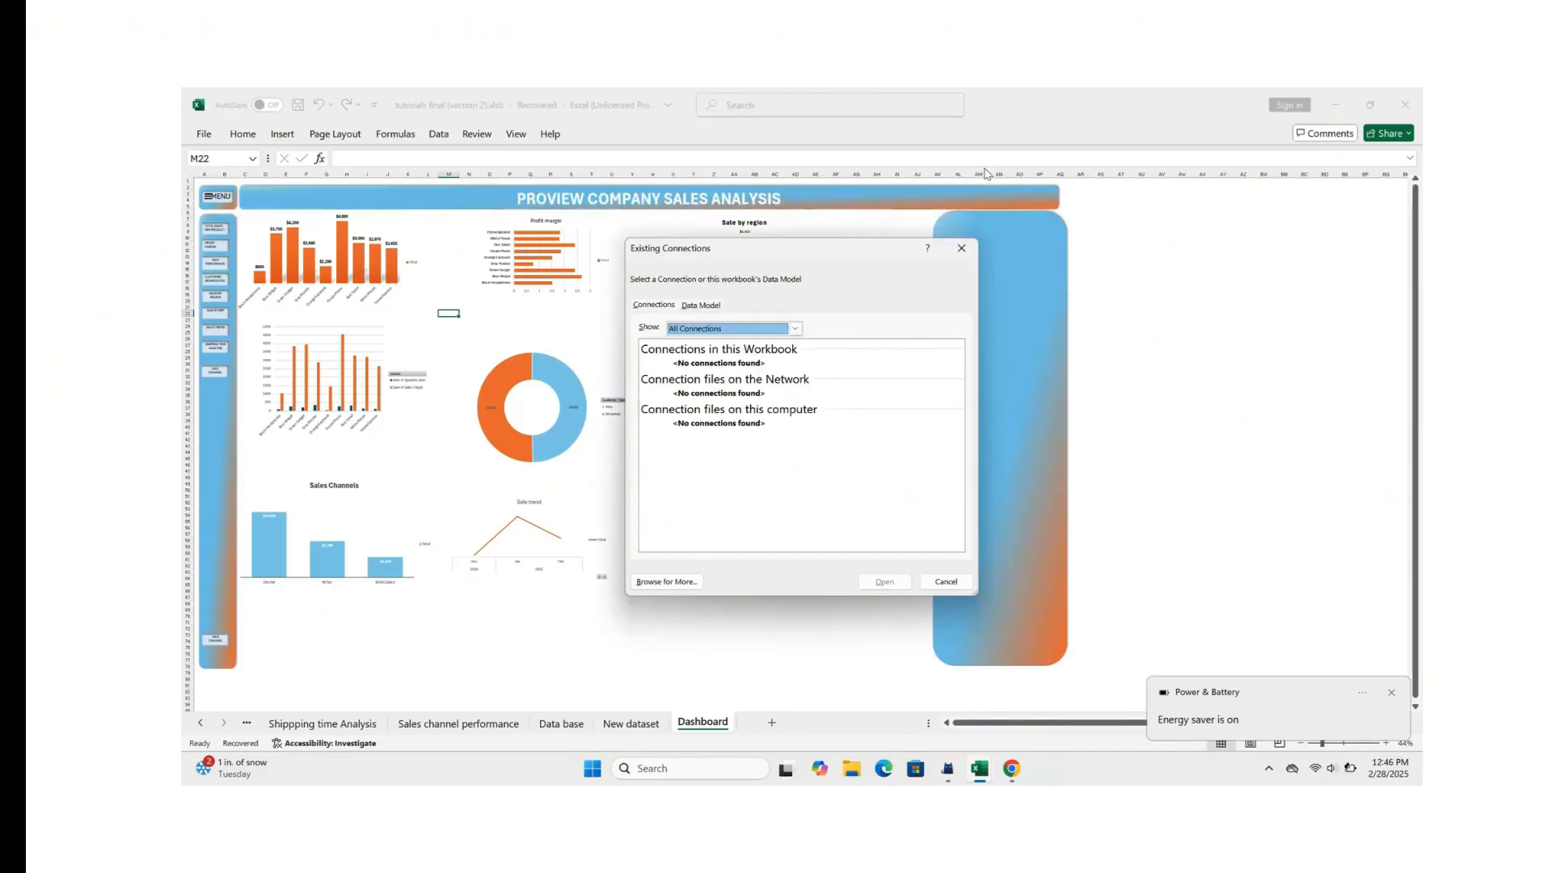
pyautogui.click(961, 248)
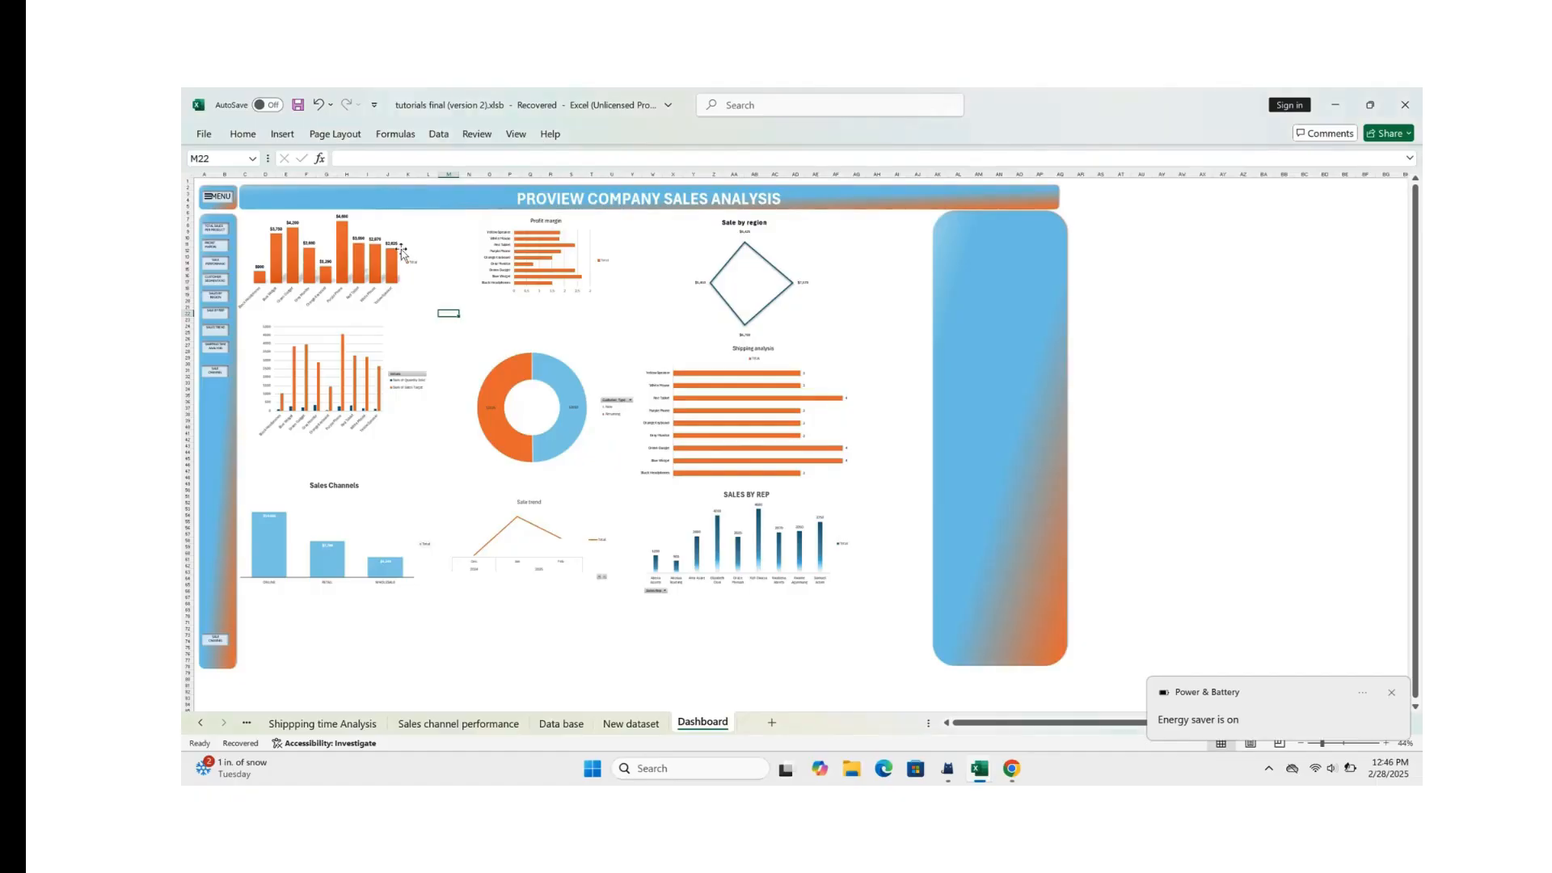
# Step: Insert a timeline for the Date field from the total sales per product pivot chart
pyautogui.click(387, 247)
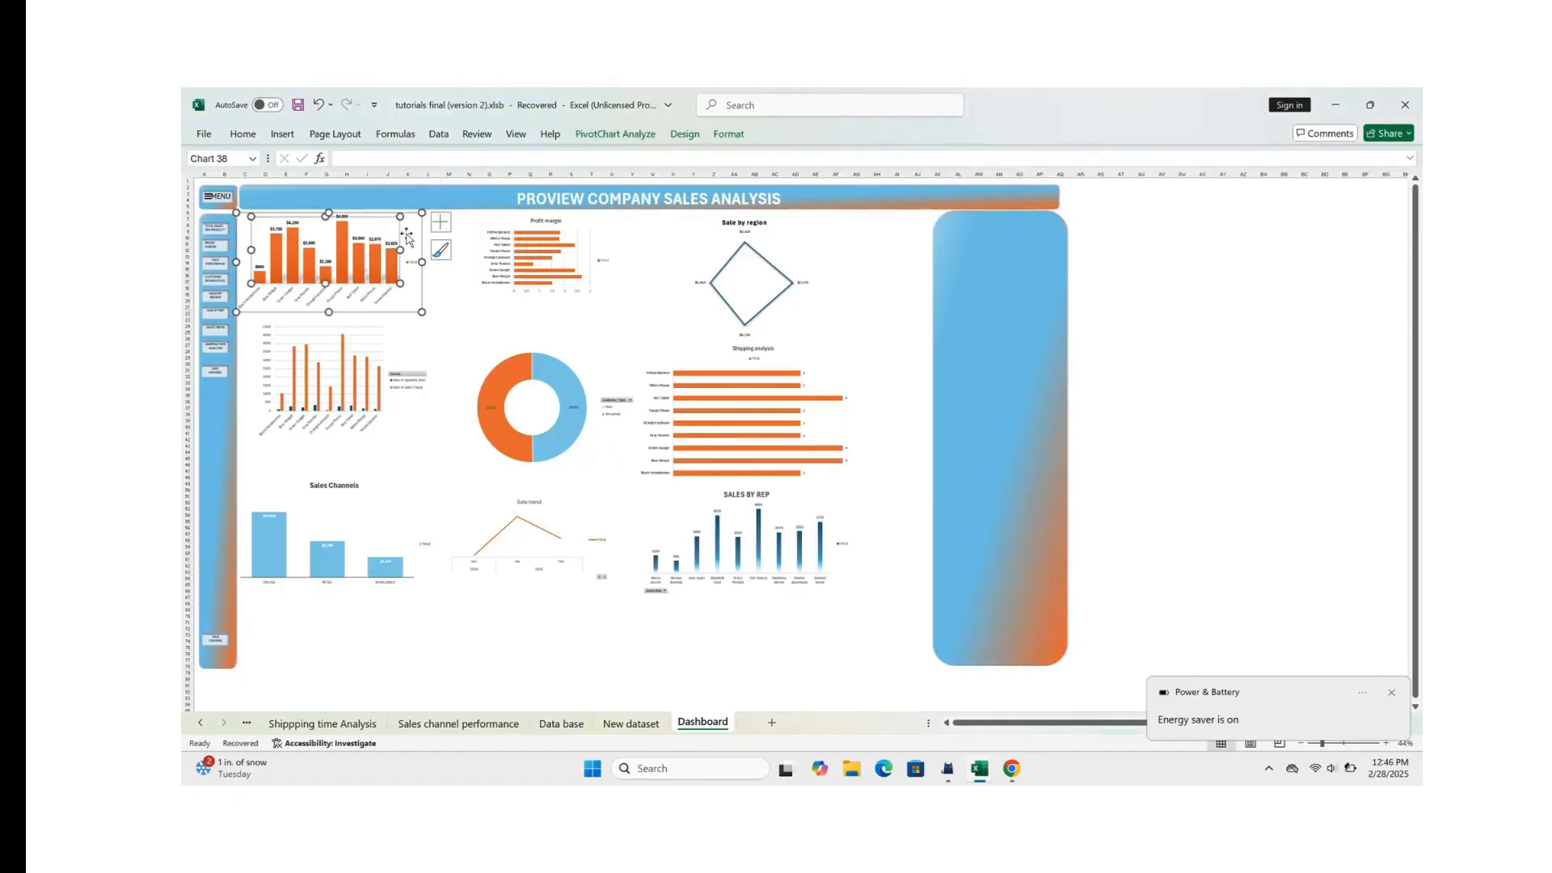
pyautogui.click(282, 134)
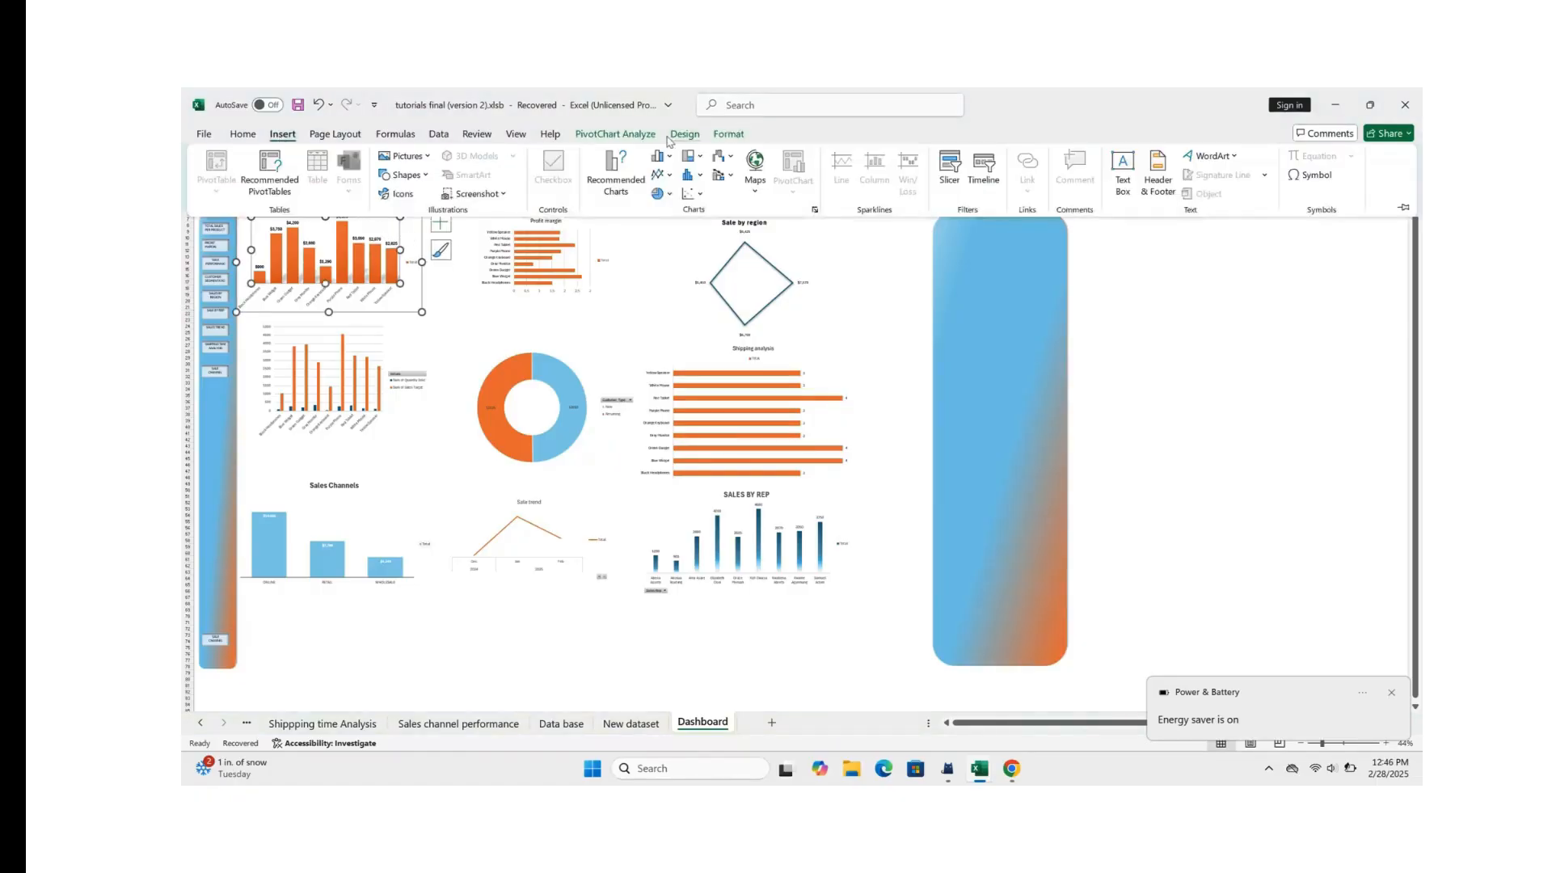
pyautogui.click(984, 171)
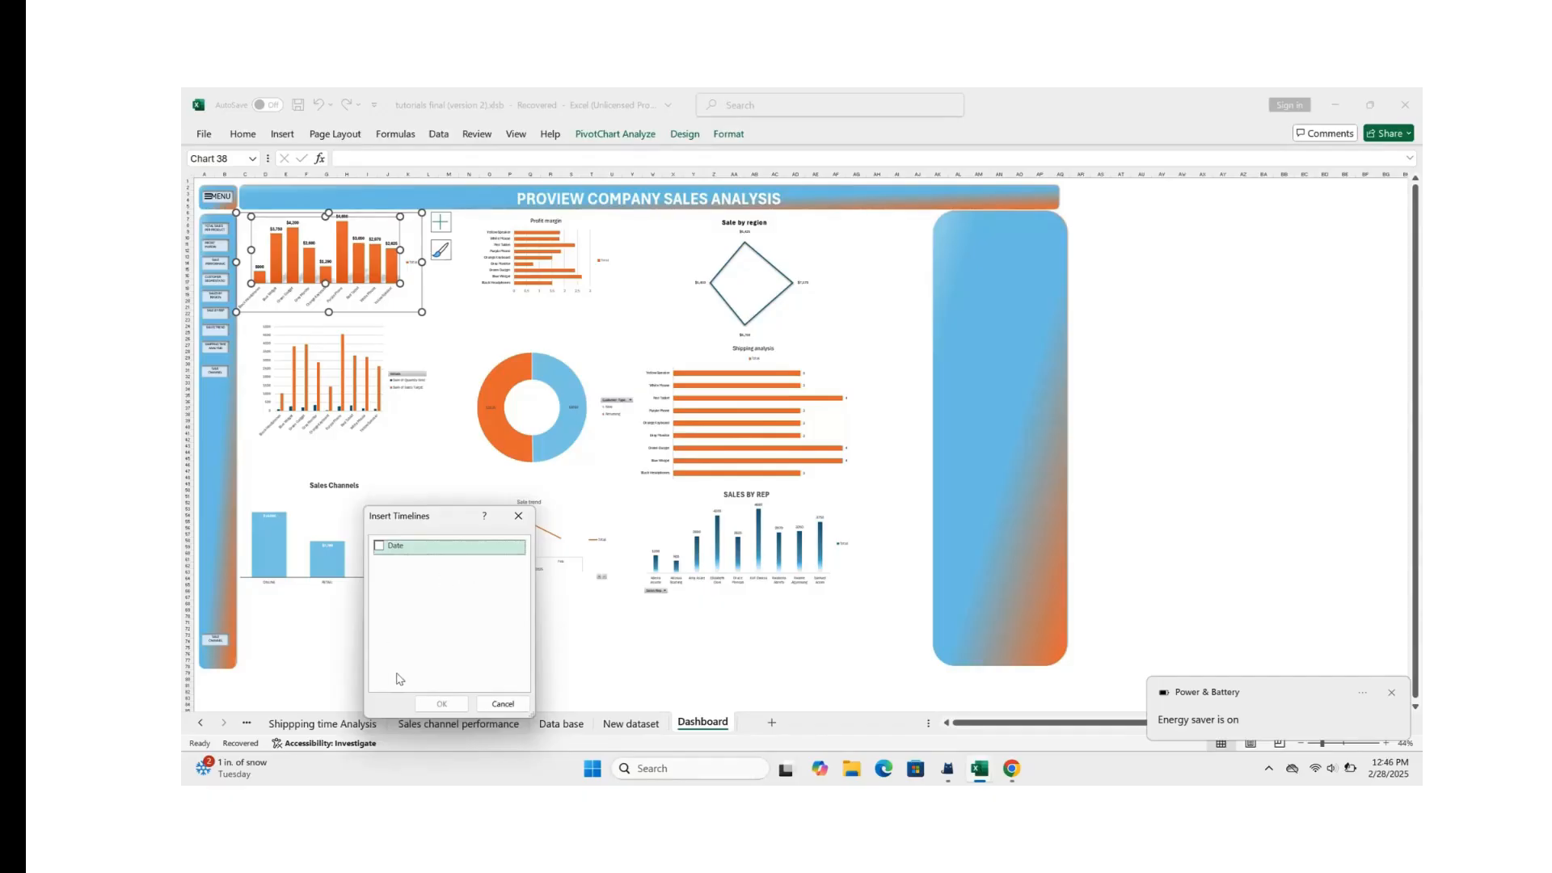
pyautogui.click(387, 547)
pyautogui.click(443, 704)
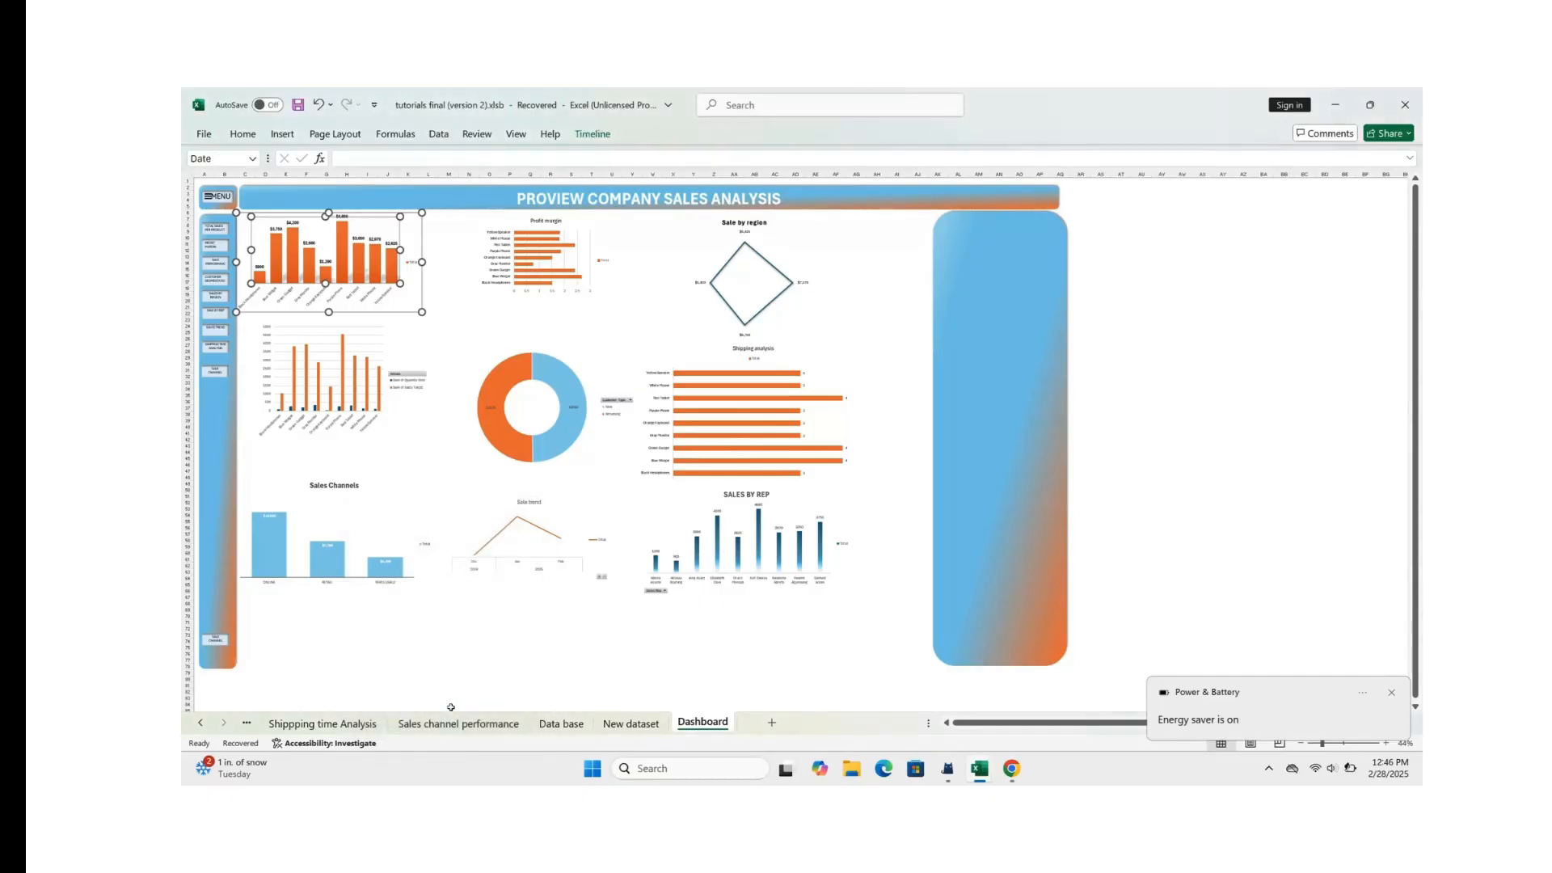
# Step: Move the Date timeline beside the Shipping analysis chart, overlapping the blue panel, and reduce its height
pyautogui.moveTo(830, 434); pyautogui.dragTo(974, 400)
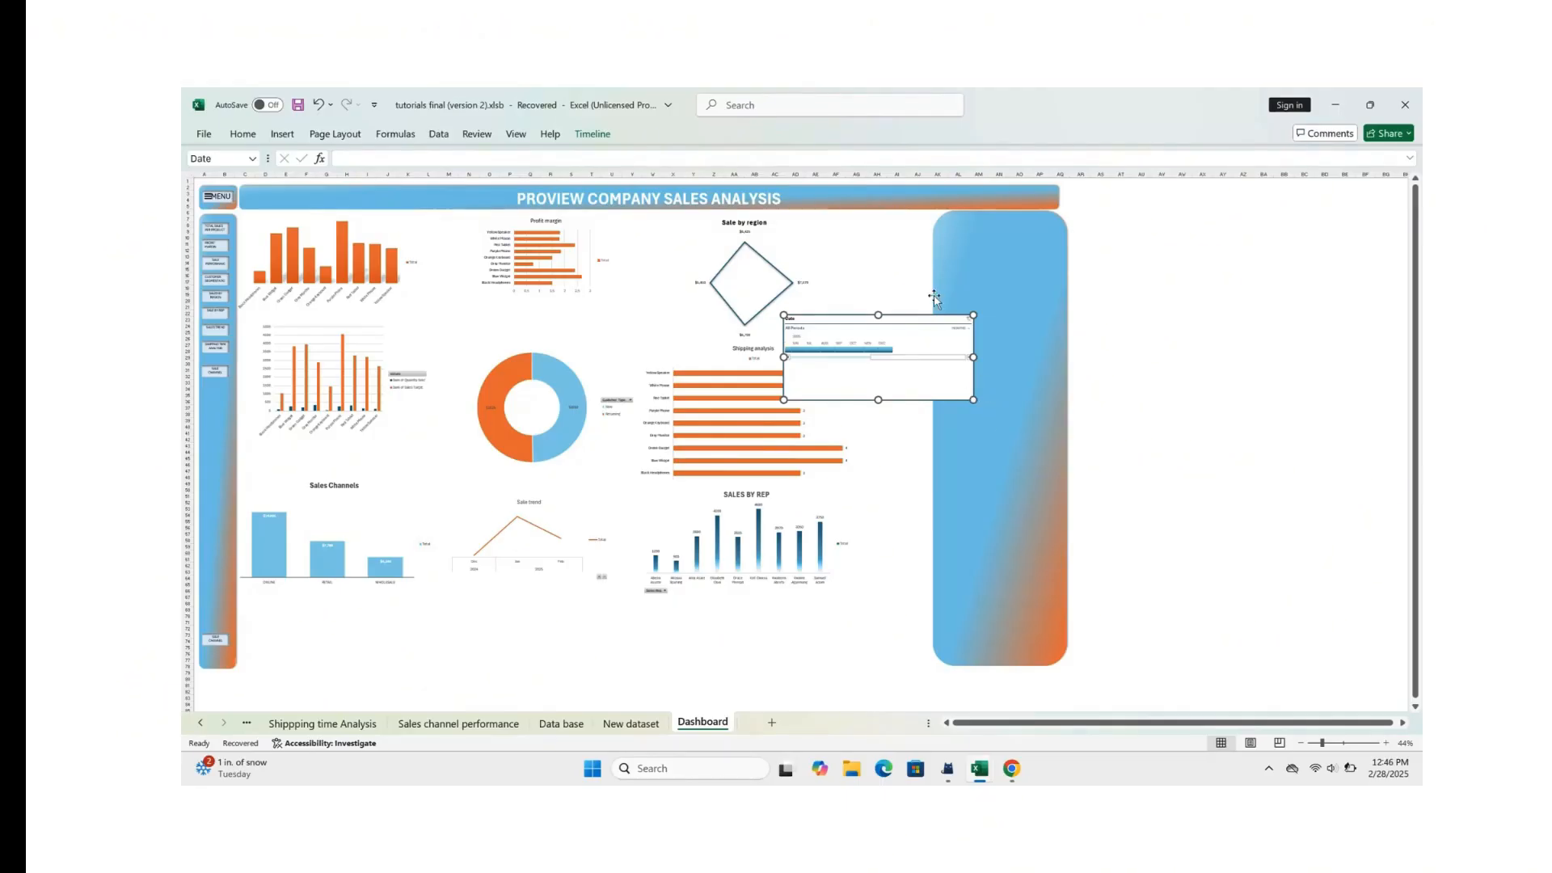
pyautogui.moveTo(922, 318); pyautogui.dragTo(993, 290)
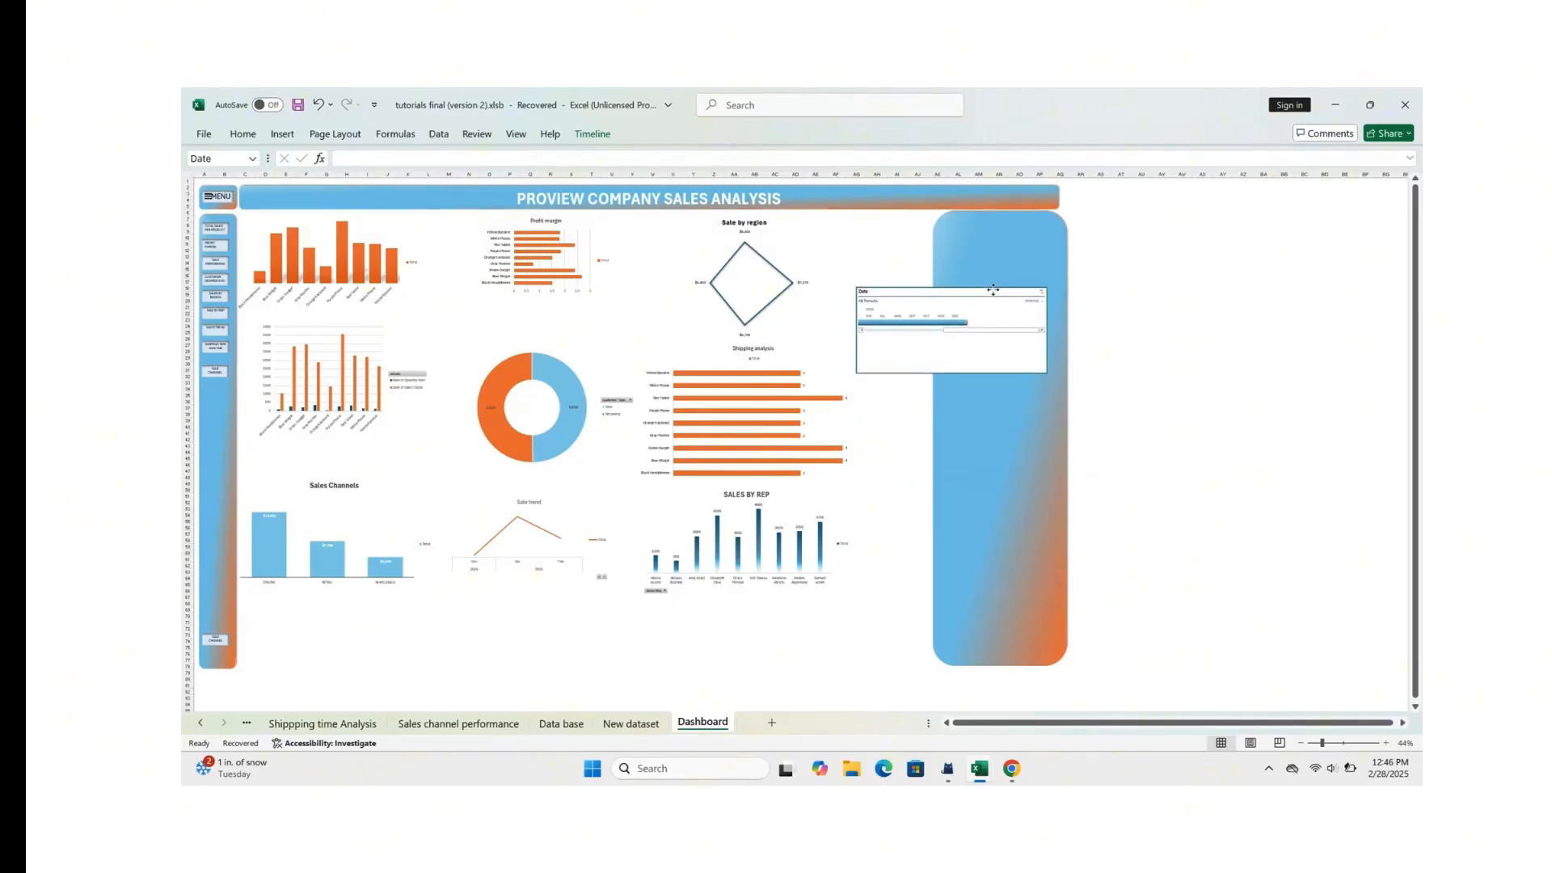
pyautogui.moveTo(954, 372)
pyautogui.mouseDown()
pyautogui.moveTo(953, 412)
pyautogui.moveTo(953, 351)
pyautogui.mouseUp()
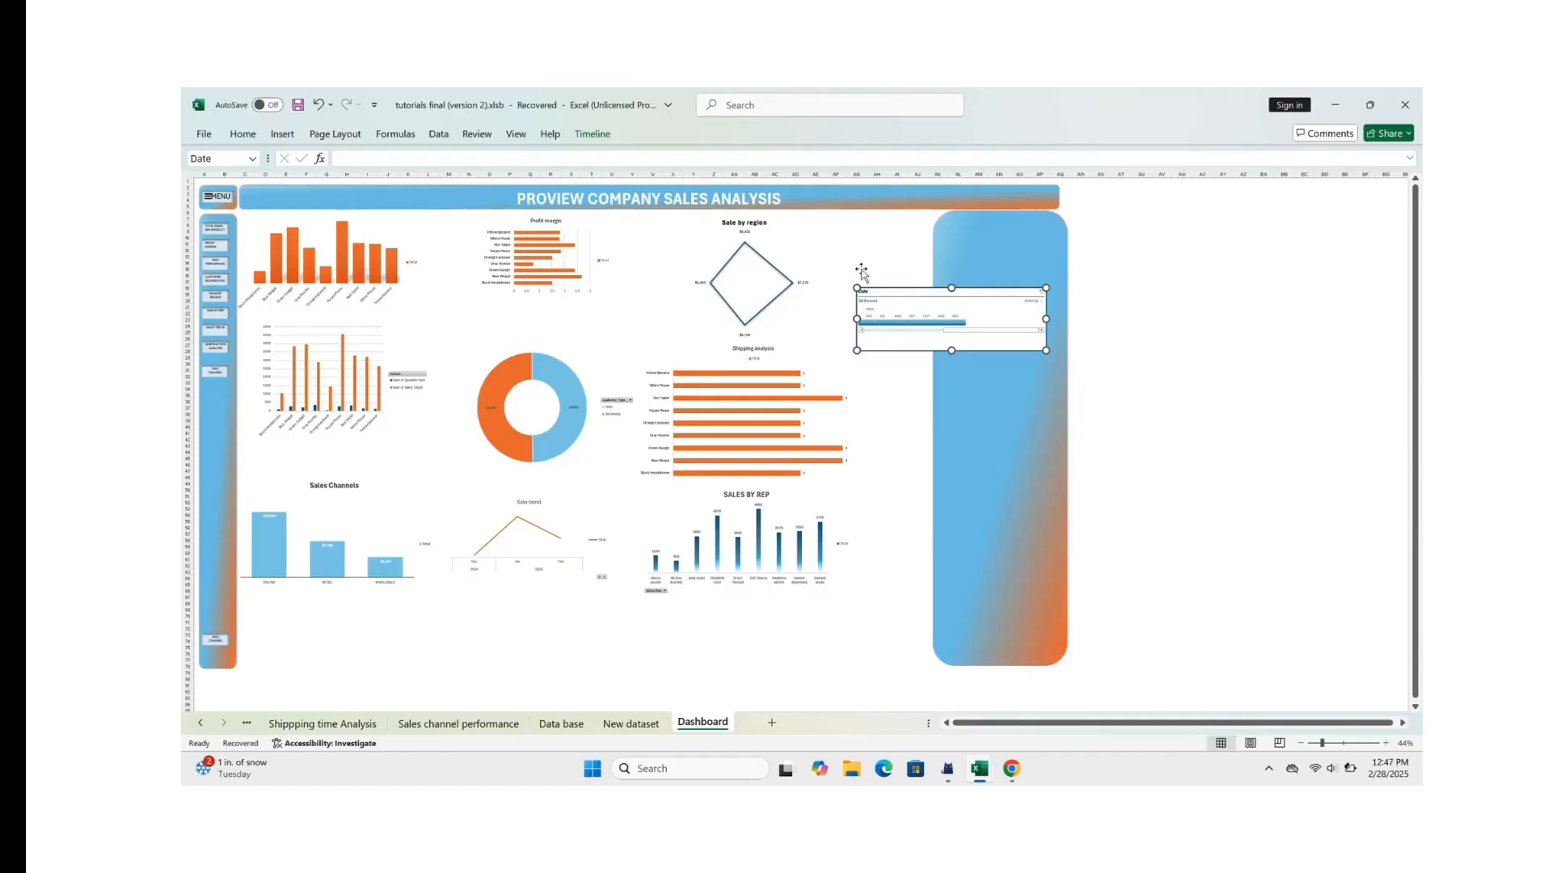
pyautogui.moveTo(967, 290); pyautogui.dragTo(963, 373)
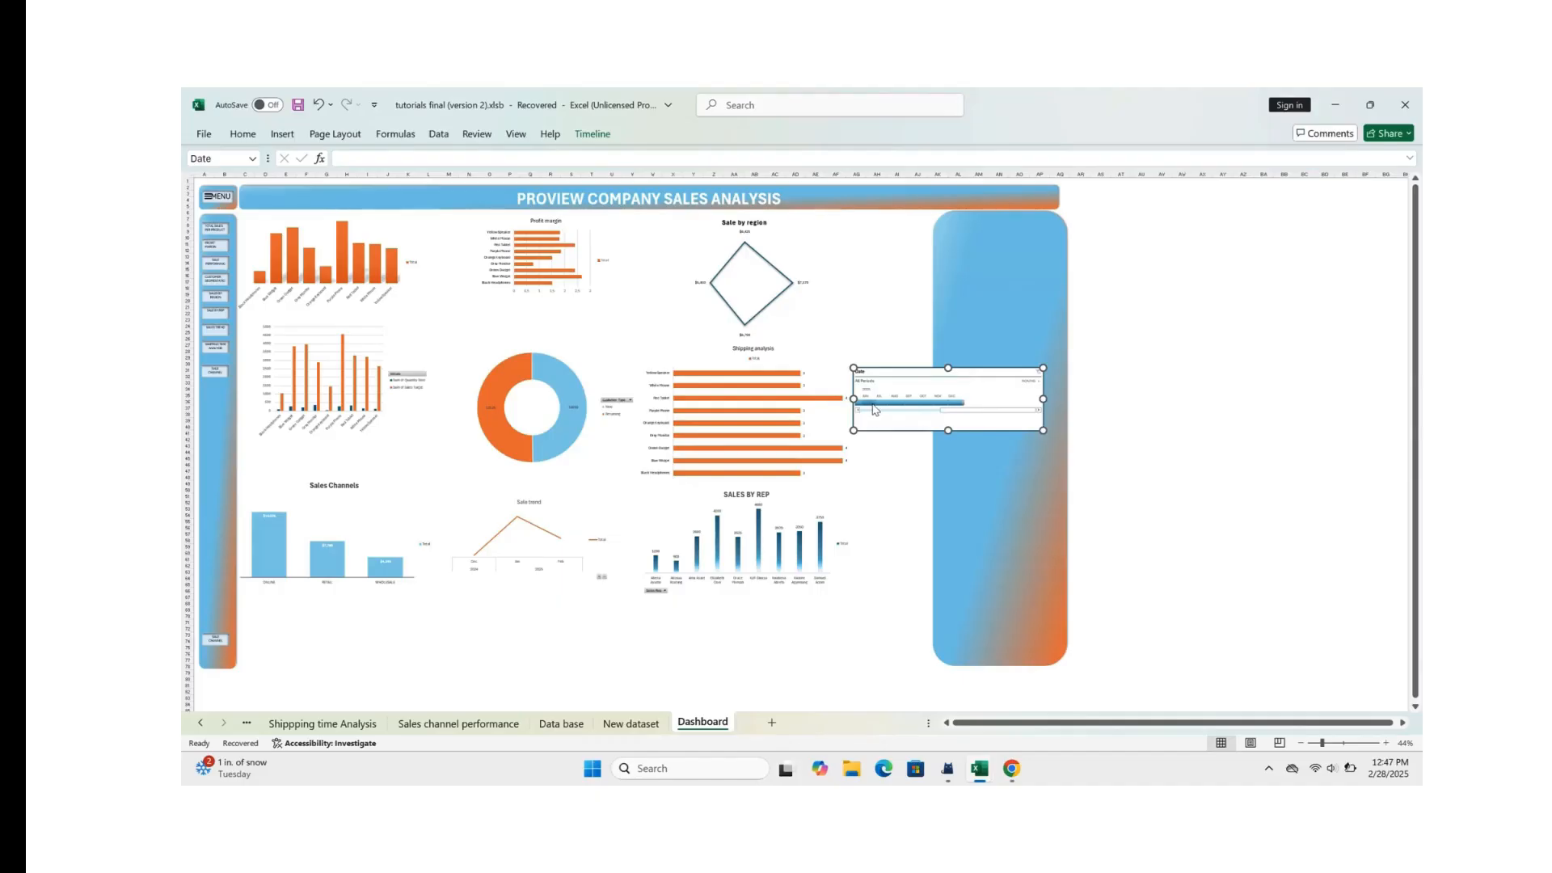
pyautogui.click(899, 484)
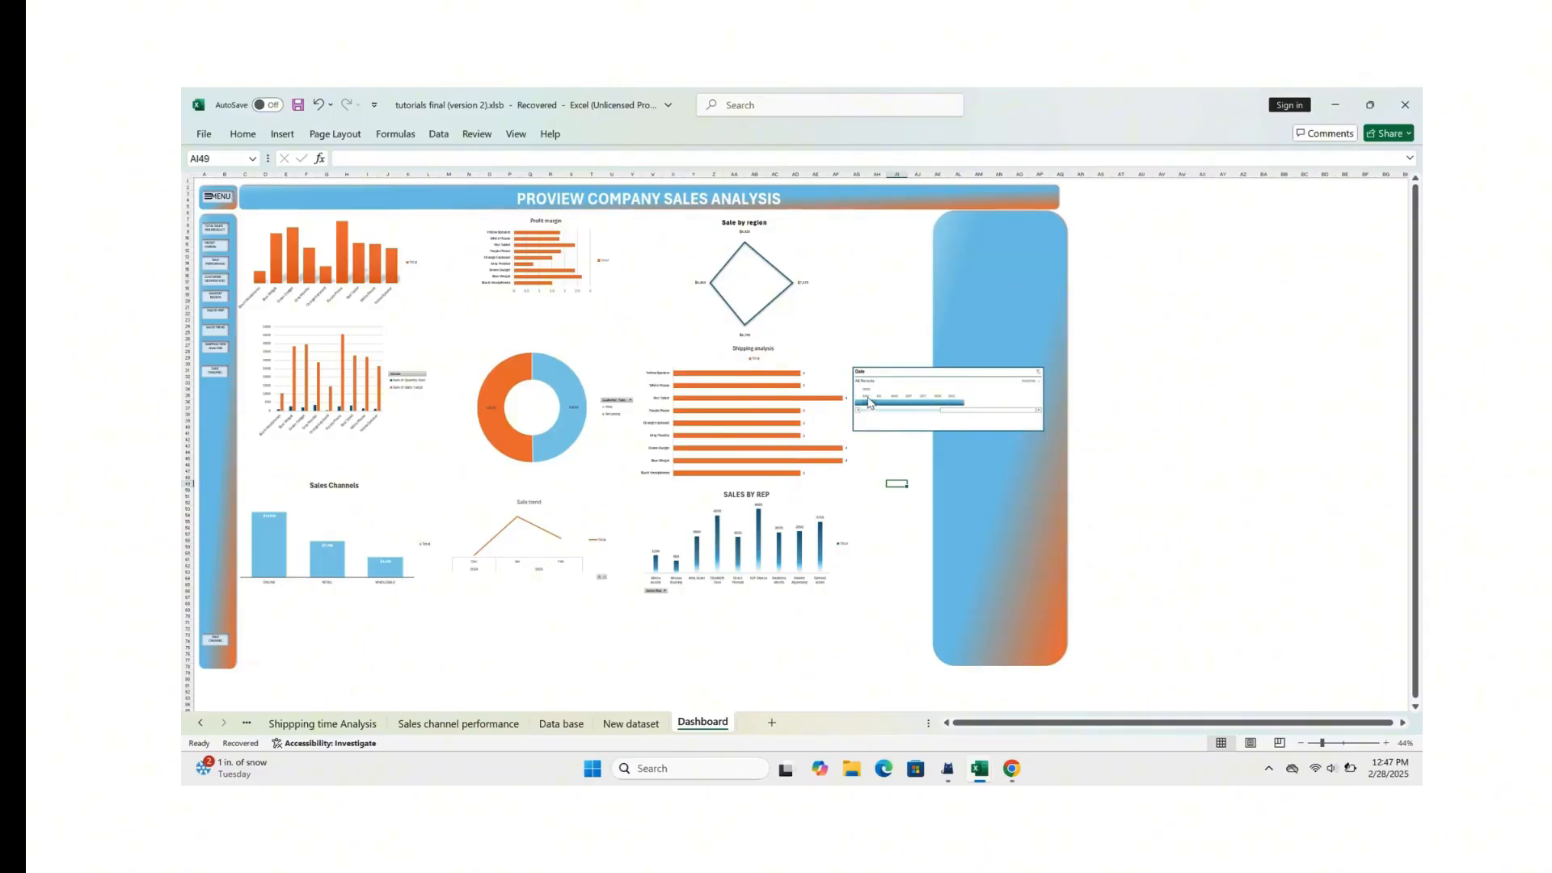
# Step: Set the Date timeline's time level to years and go back to the sales-per-product chart
pyautogui.click(1041, 383)
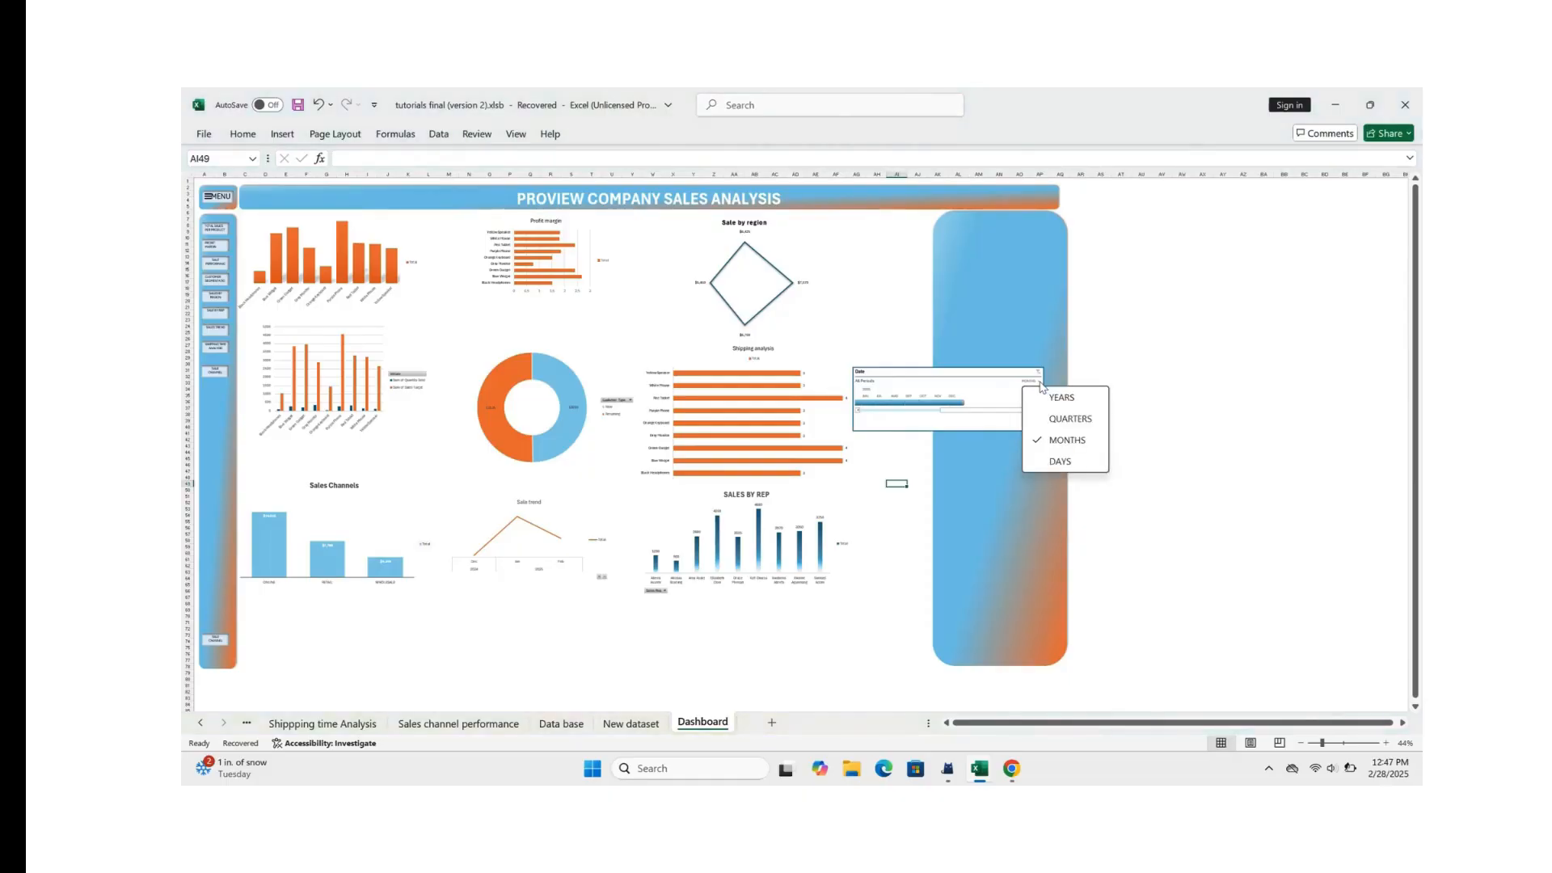
pyautogui.keyDown('ctrl'); pyautogui.scroll(4, 1032, 287); pyautogui.keyUp('ctrl')
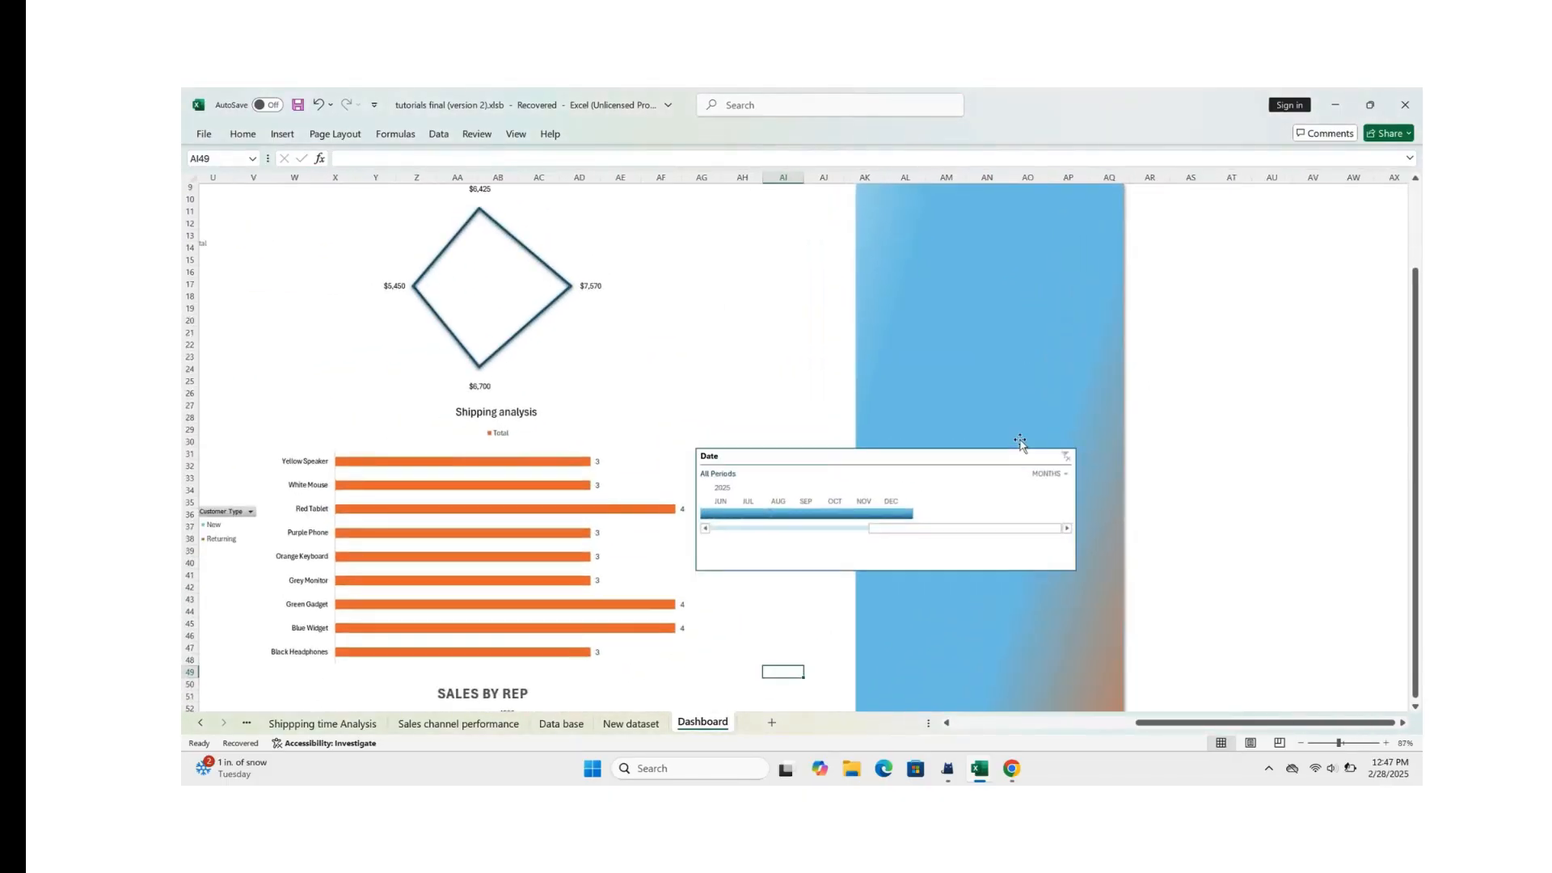
pyautogui.click(1067, 475)
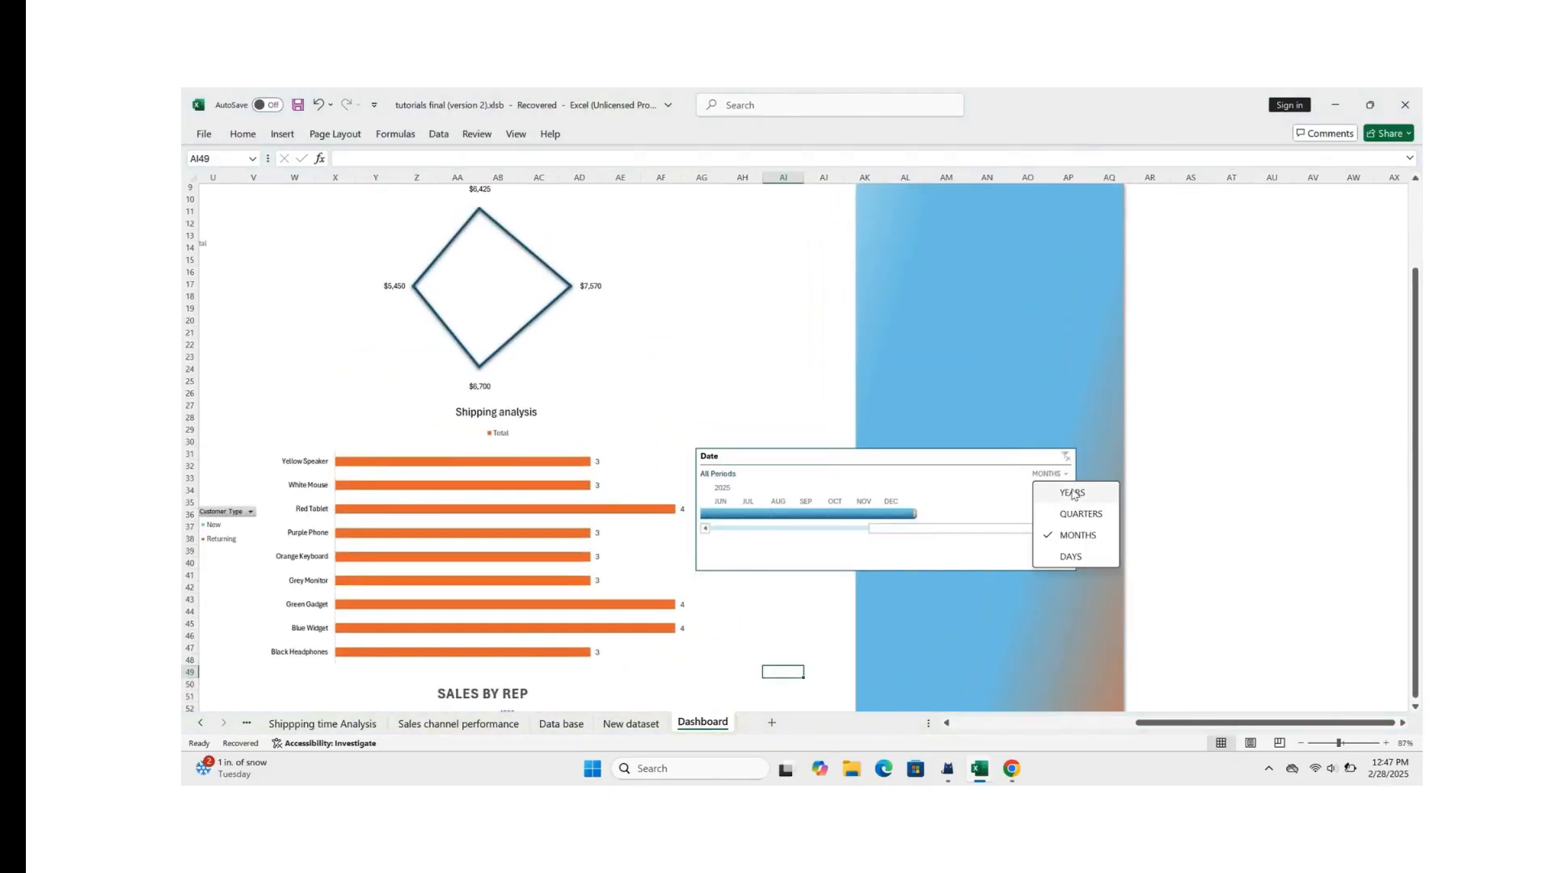
pyautogui.click(1074, 492)
pyautogui.hscroll(-5, 895, 496)
pyautogui.scroll(2, 895, 497)
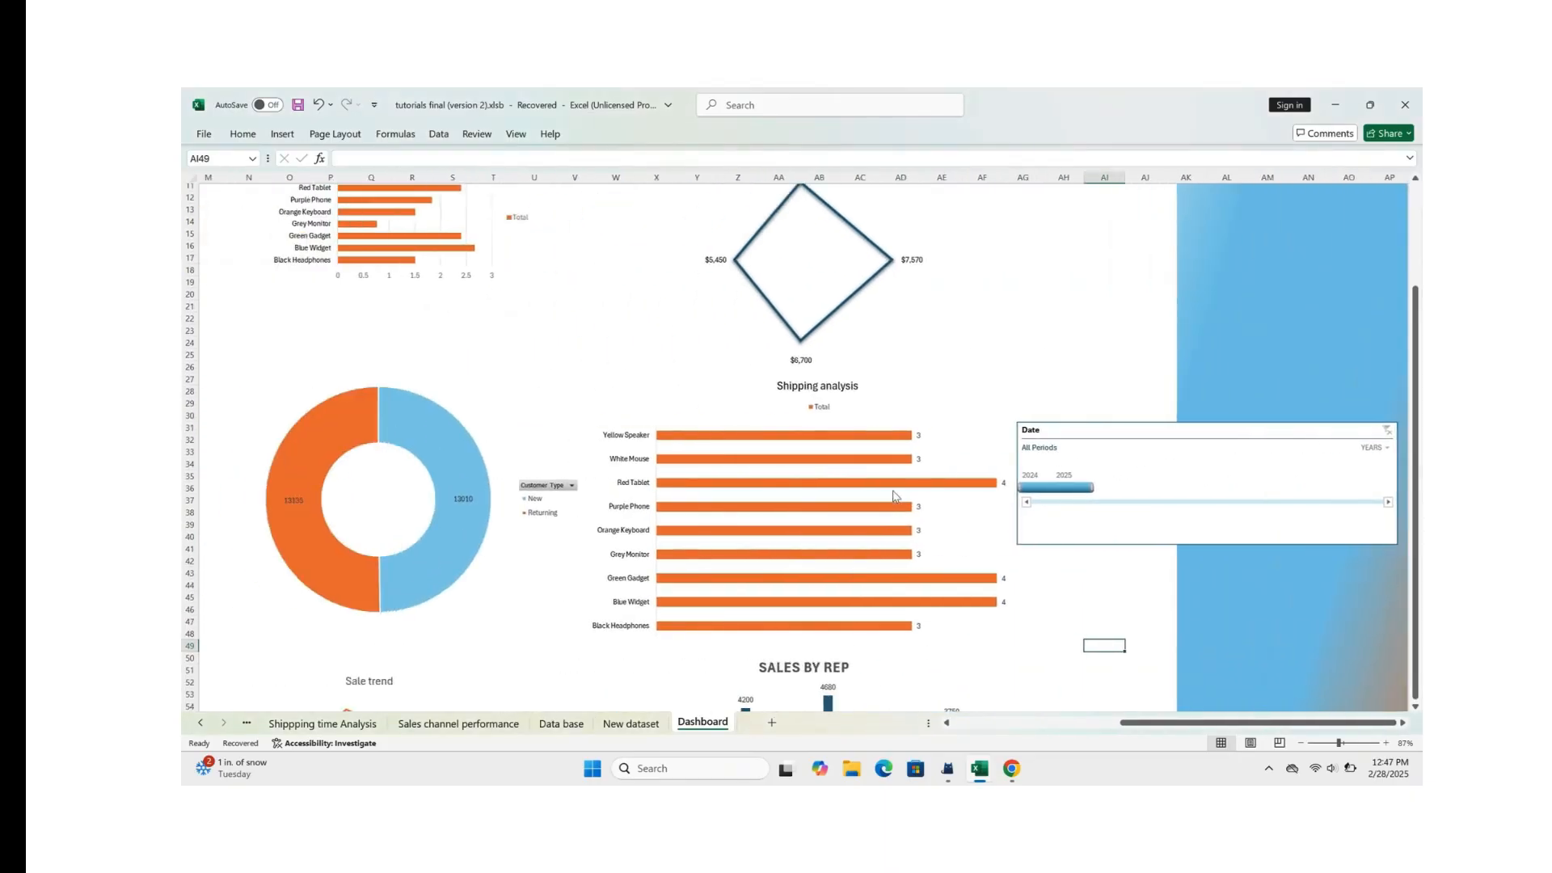
pyautogui.scroll(1, 895, 496)
pyautogui.hscroll(-5, 422, 409)
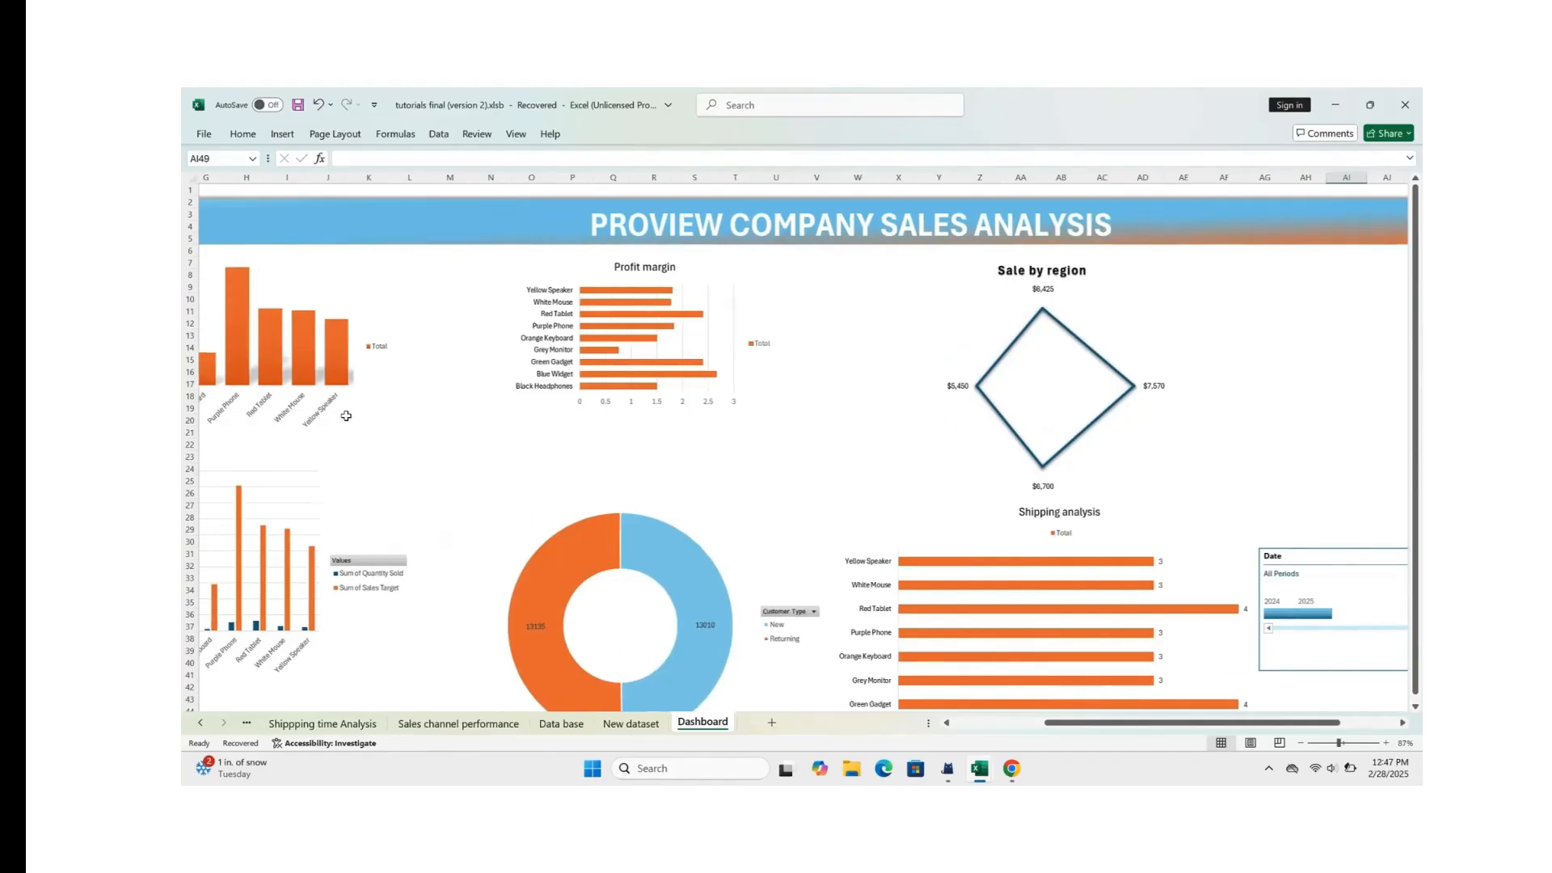
pyautogui.hscroll(-3, 347, 420)
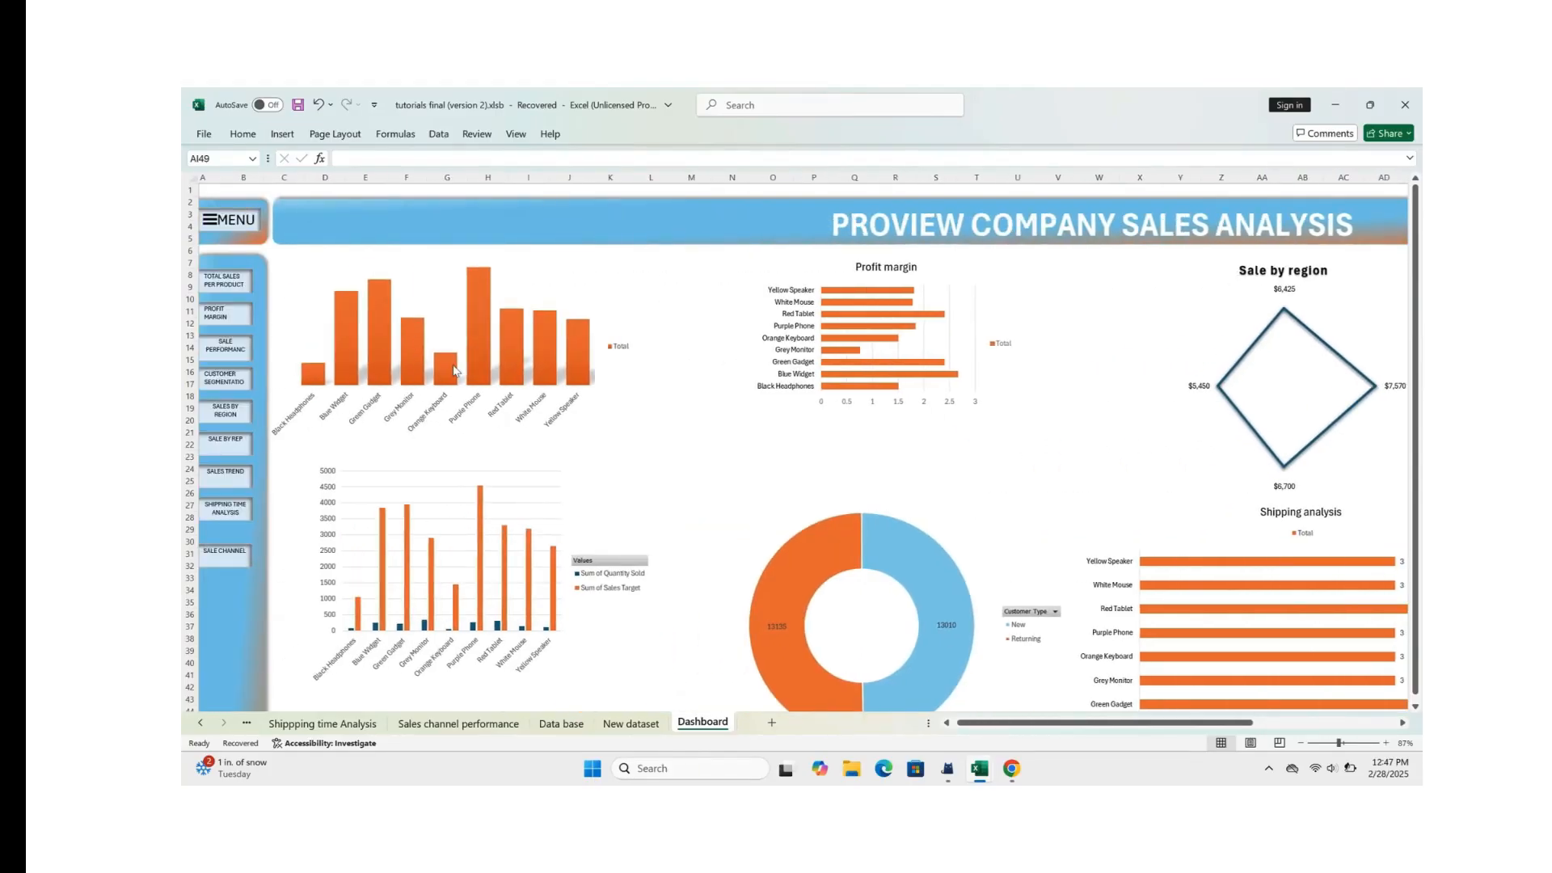
# Step: Filter the Date timeline to 2024 and check the effect on the dashboard charts
pyautogui.hscroll(15, 440, 426)
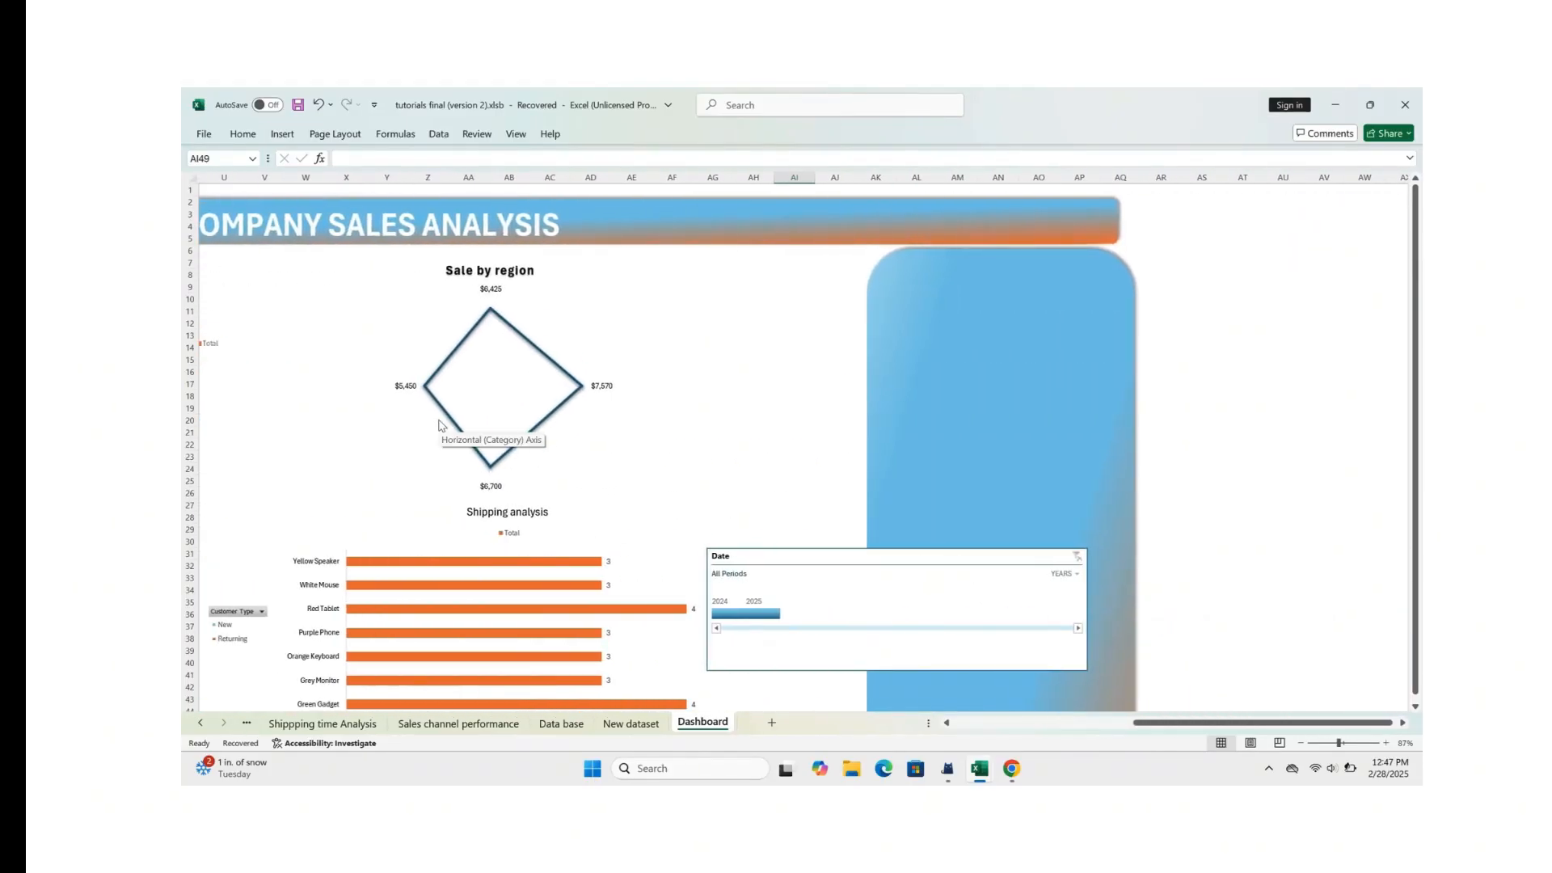
pyautogui.click(727, 613)
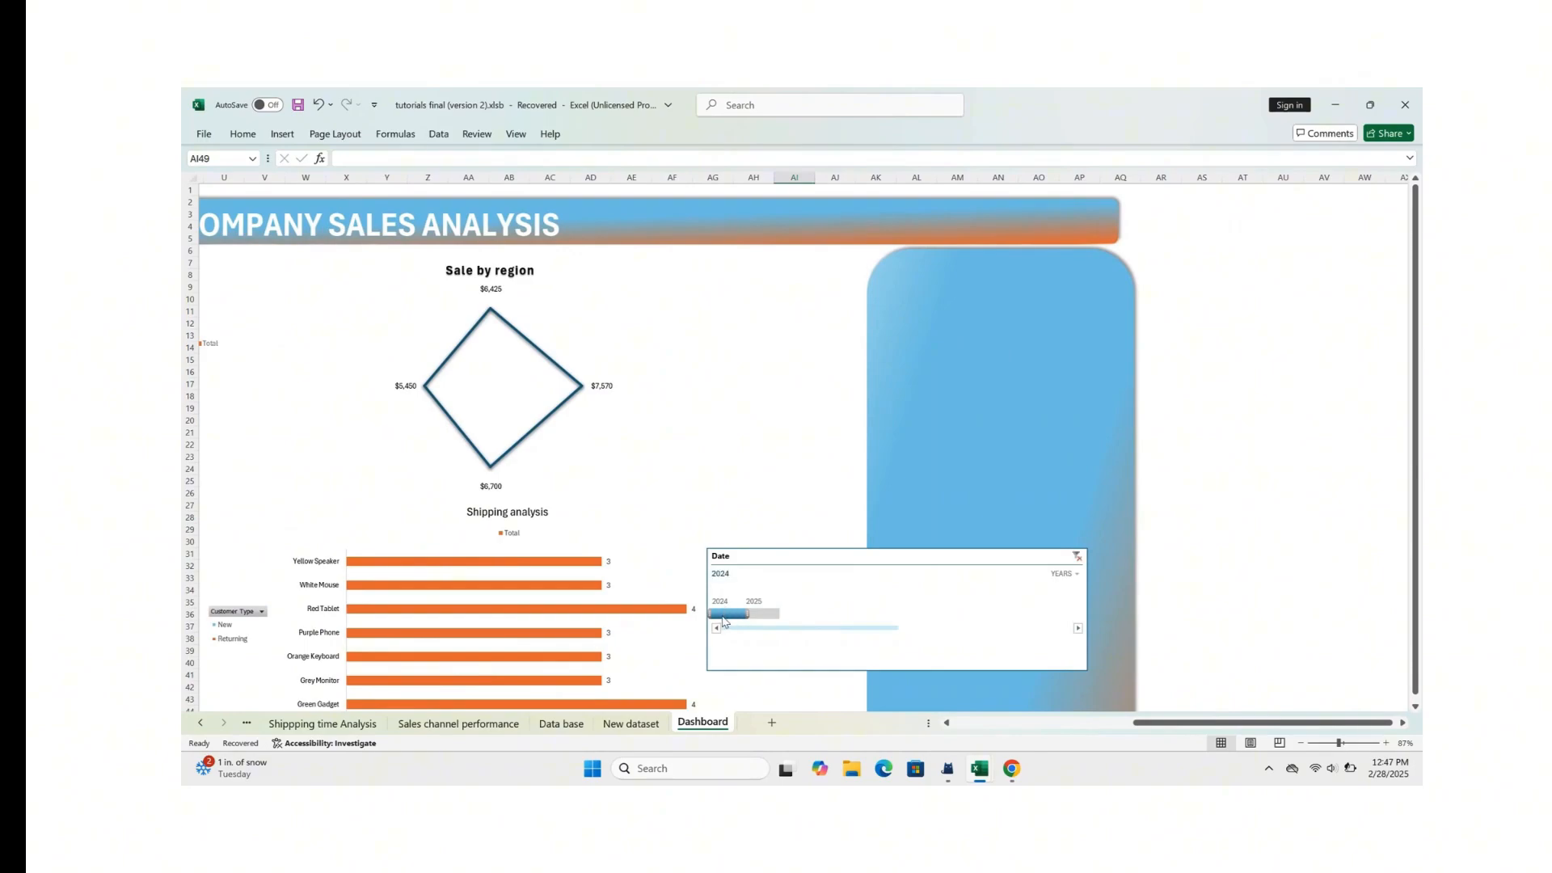
pyautogui.hscroll(-12, 758, 610)
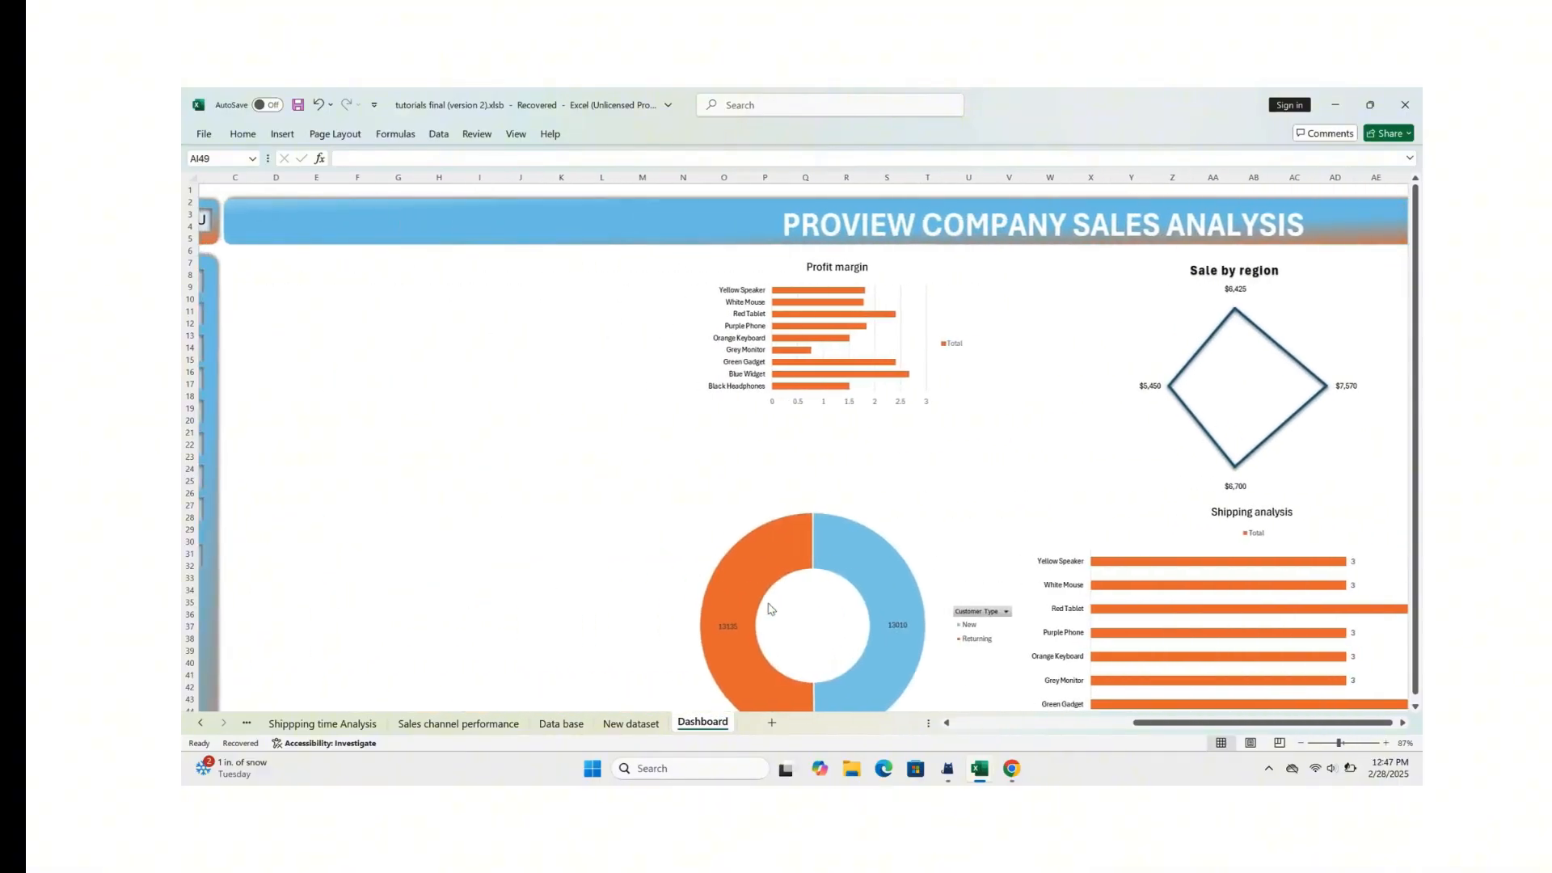
pyautogui.moveTo(436, 376)
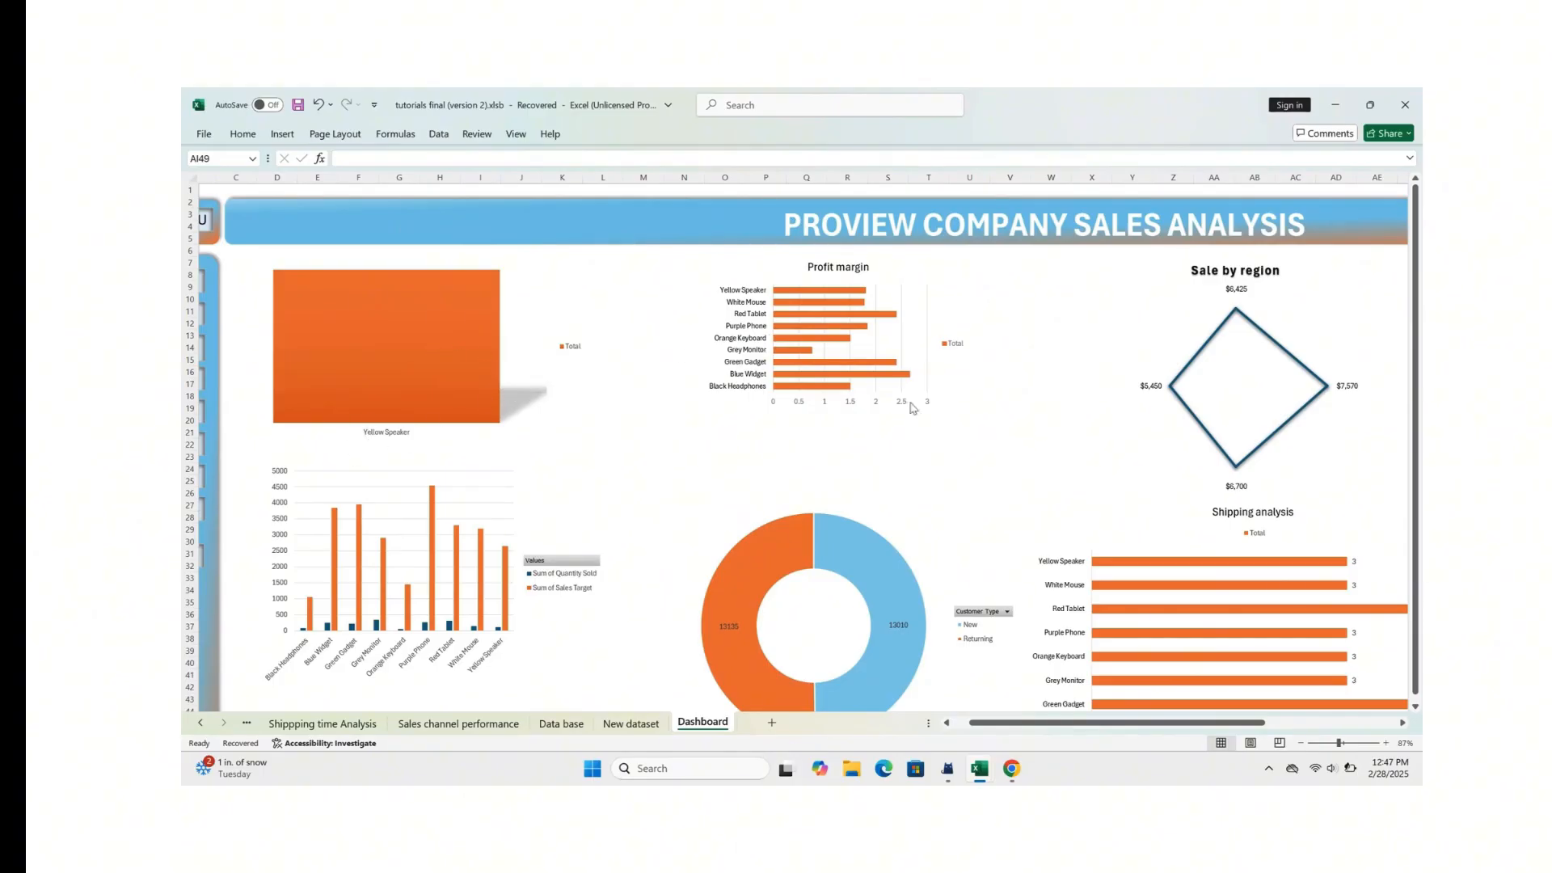
pyautogui.hscroll(6, 973, 425)
pyautogui.scroll(-2, 974, 425)
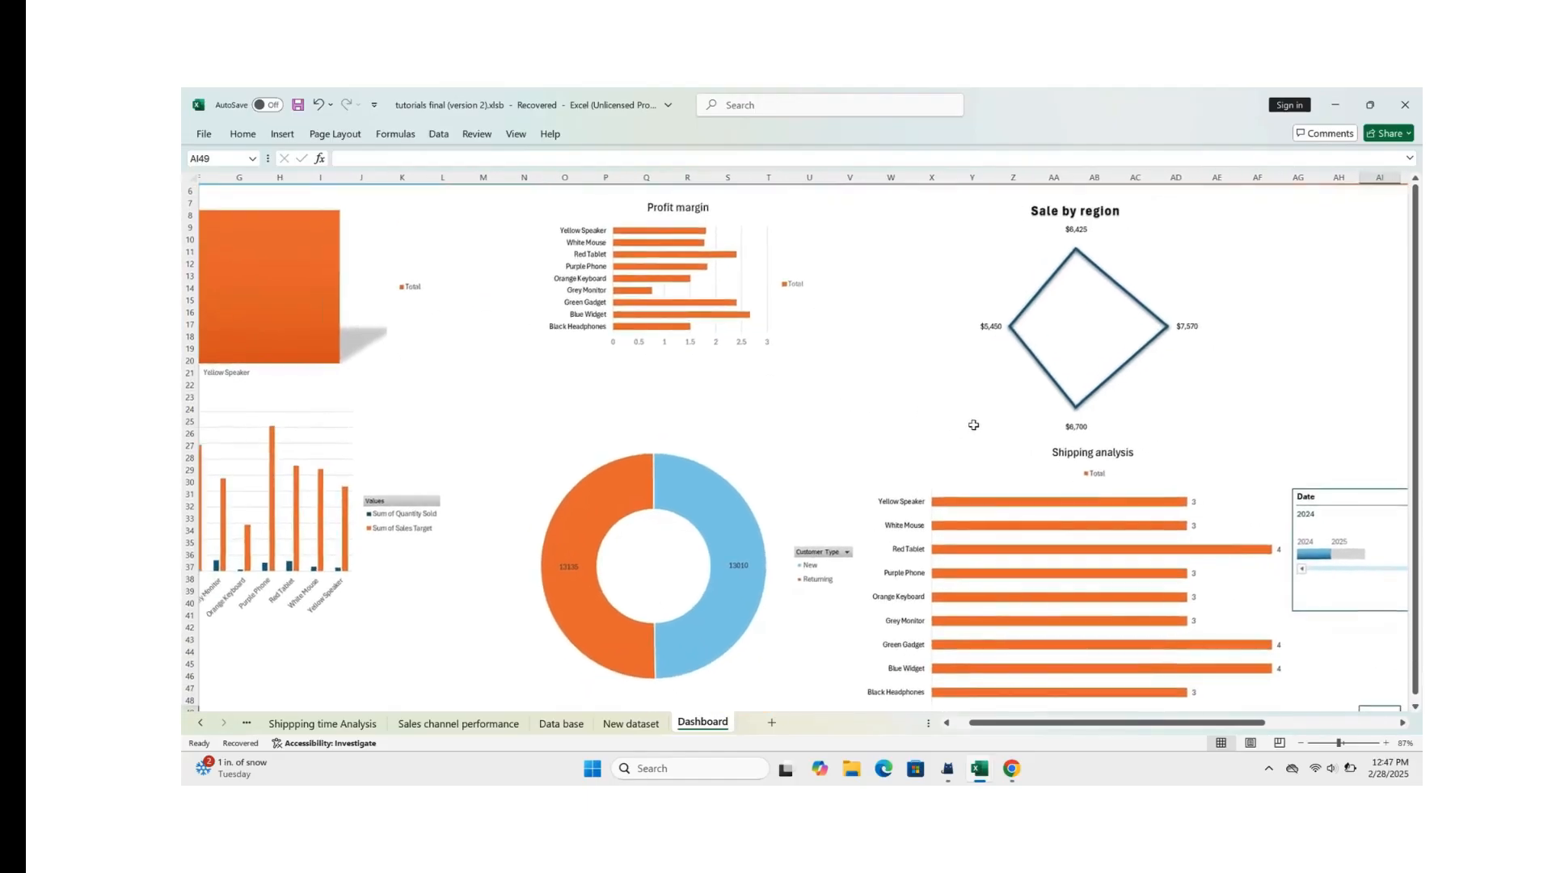
# Step: Switch the Date timeline filter to 2025 and compare the dashboard charts
pyautogui.click(817, 556)
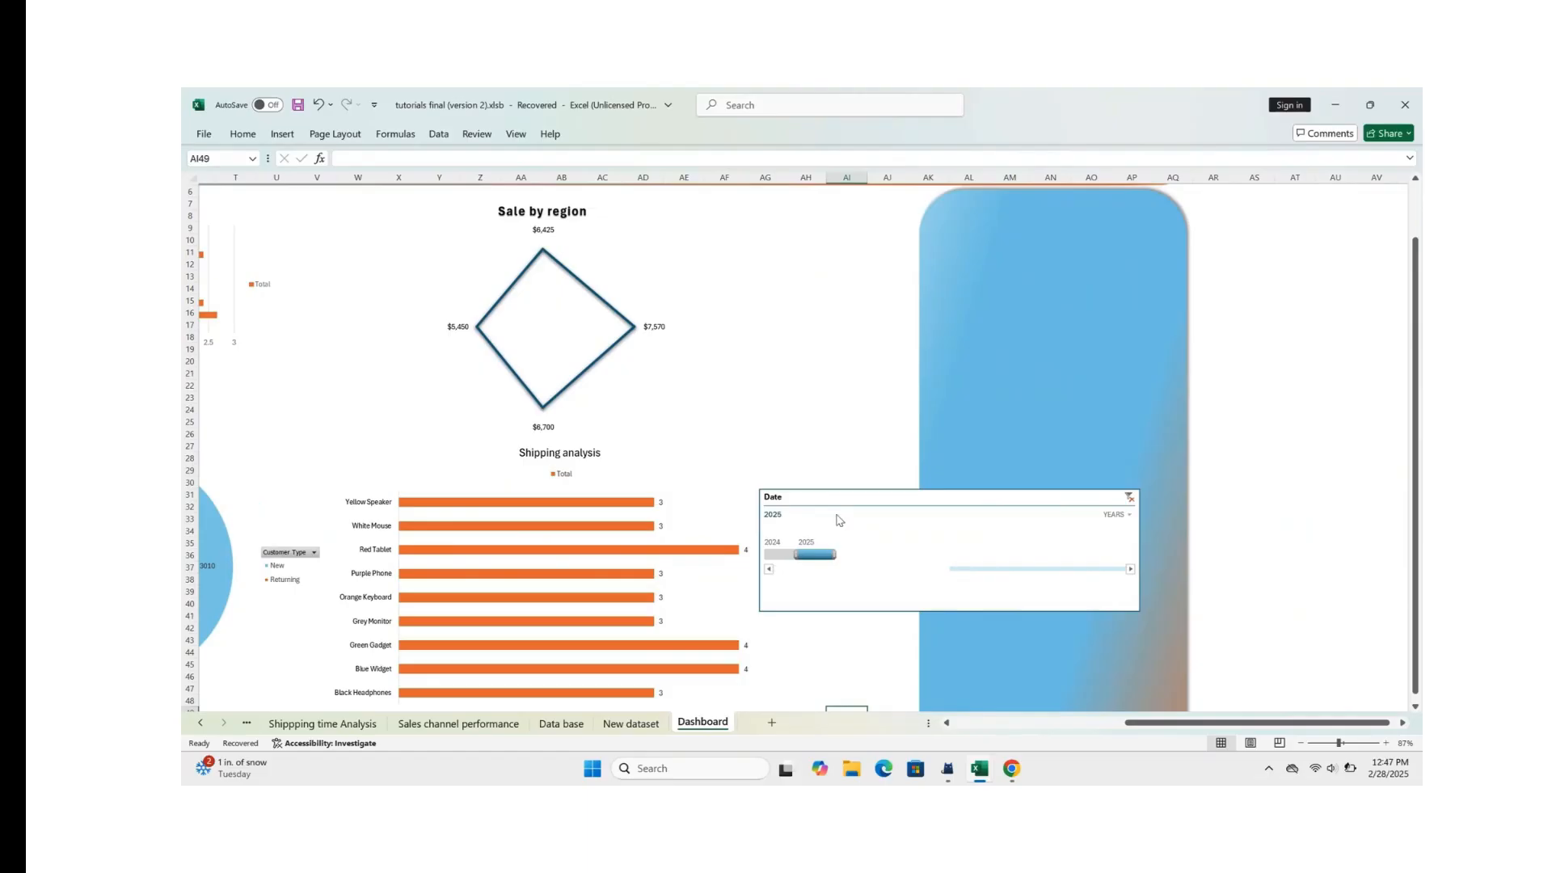
pyautogui.hscroll(-7, 837, 517)
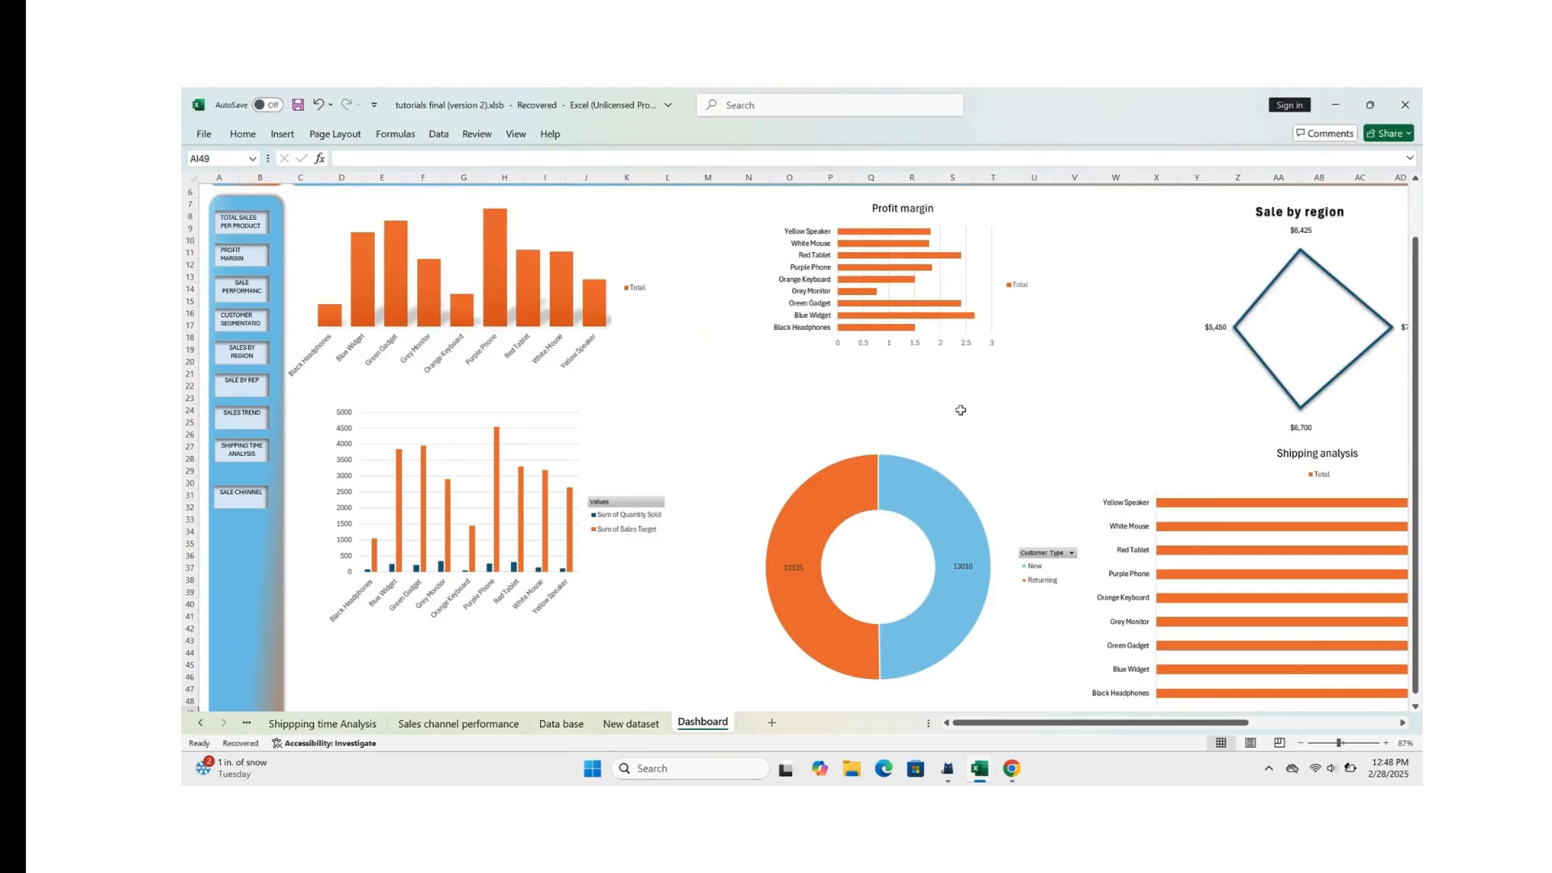
pyautogui.hscroll(7, 960, 410)
pyautogui.scroll(-1, 960, 410)
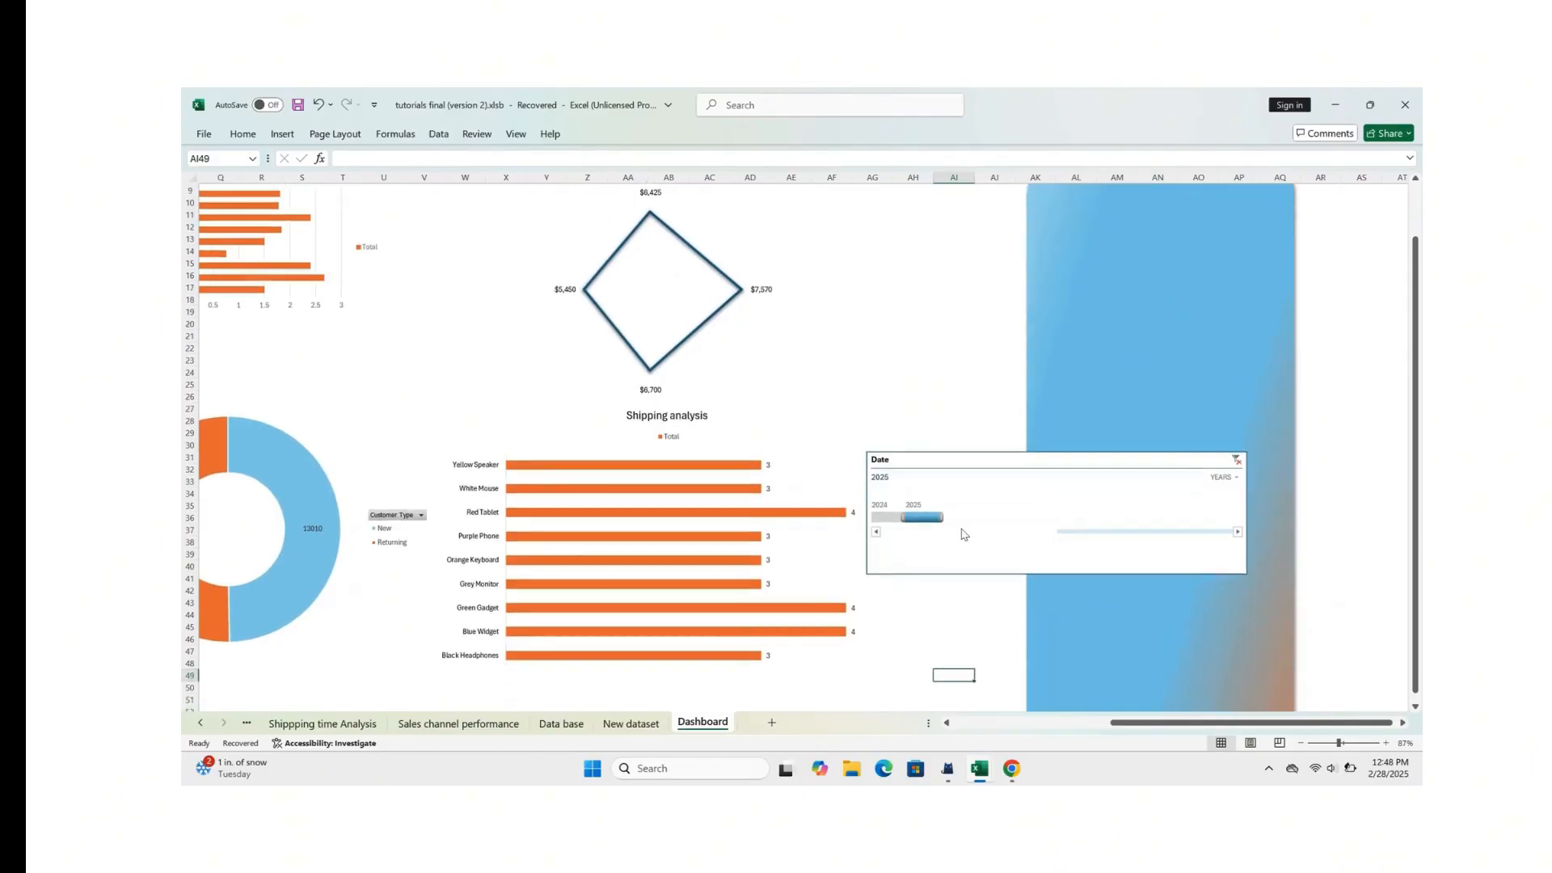
# Step: Set the Date timeline's time level back to months and clear its date filter
pyautogui.scroll(-1, 963, 534)
pyautogui.click(1231, 458)
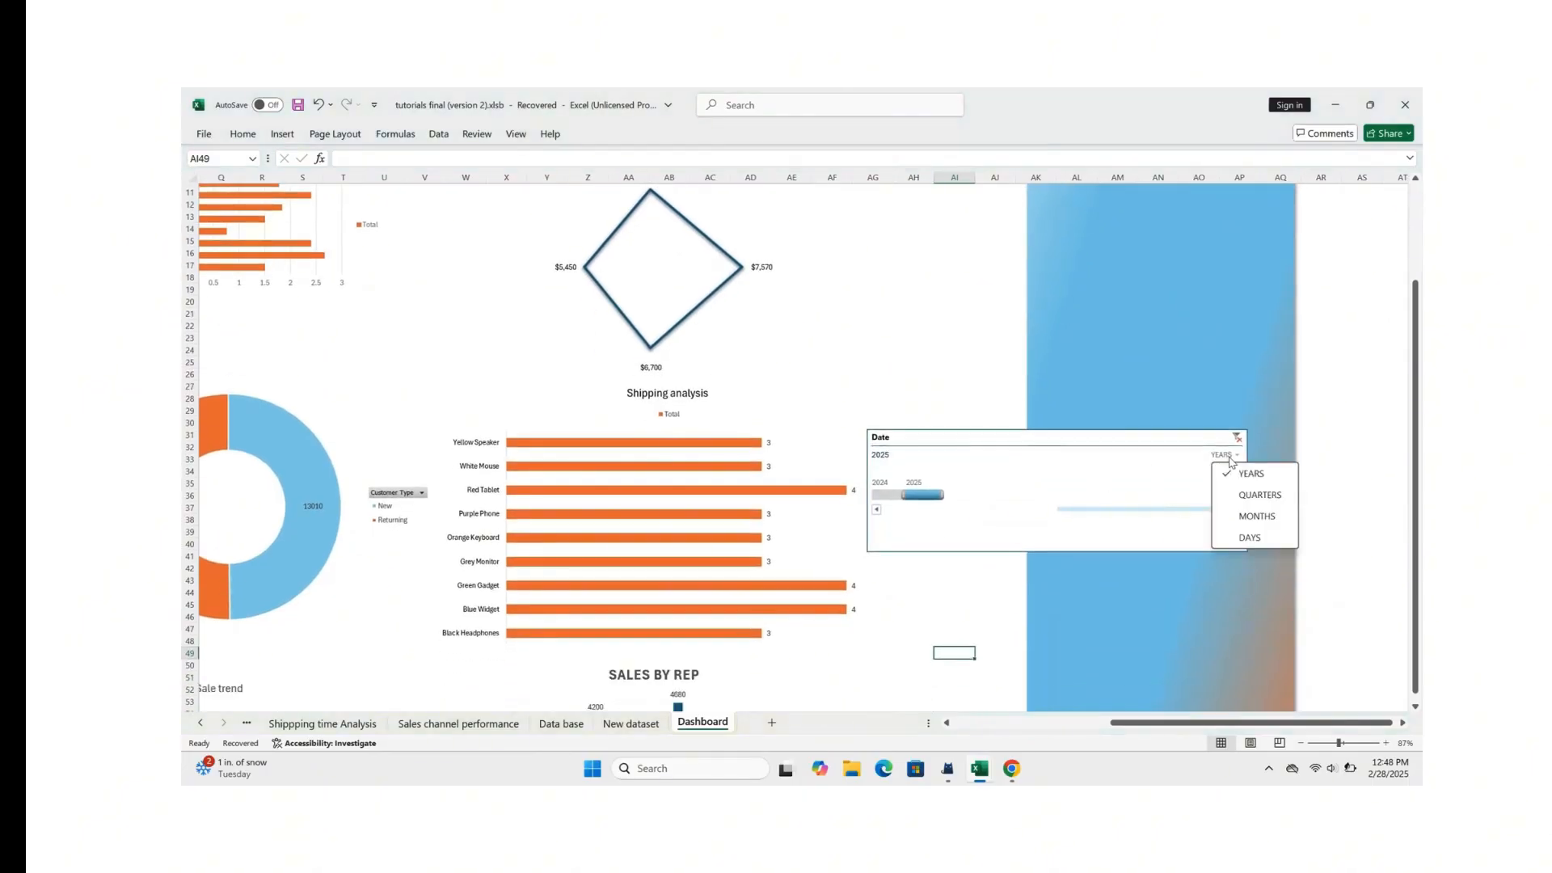
pyautogui.click(1251, 516)
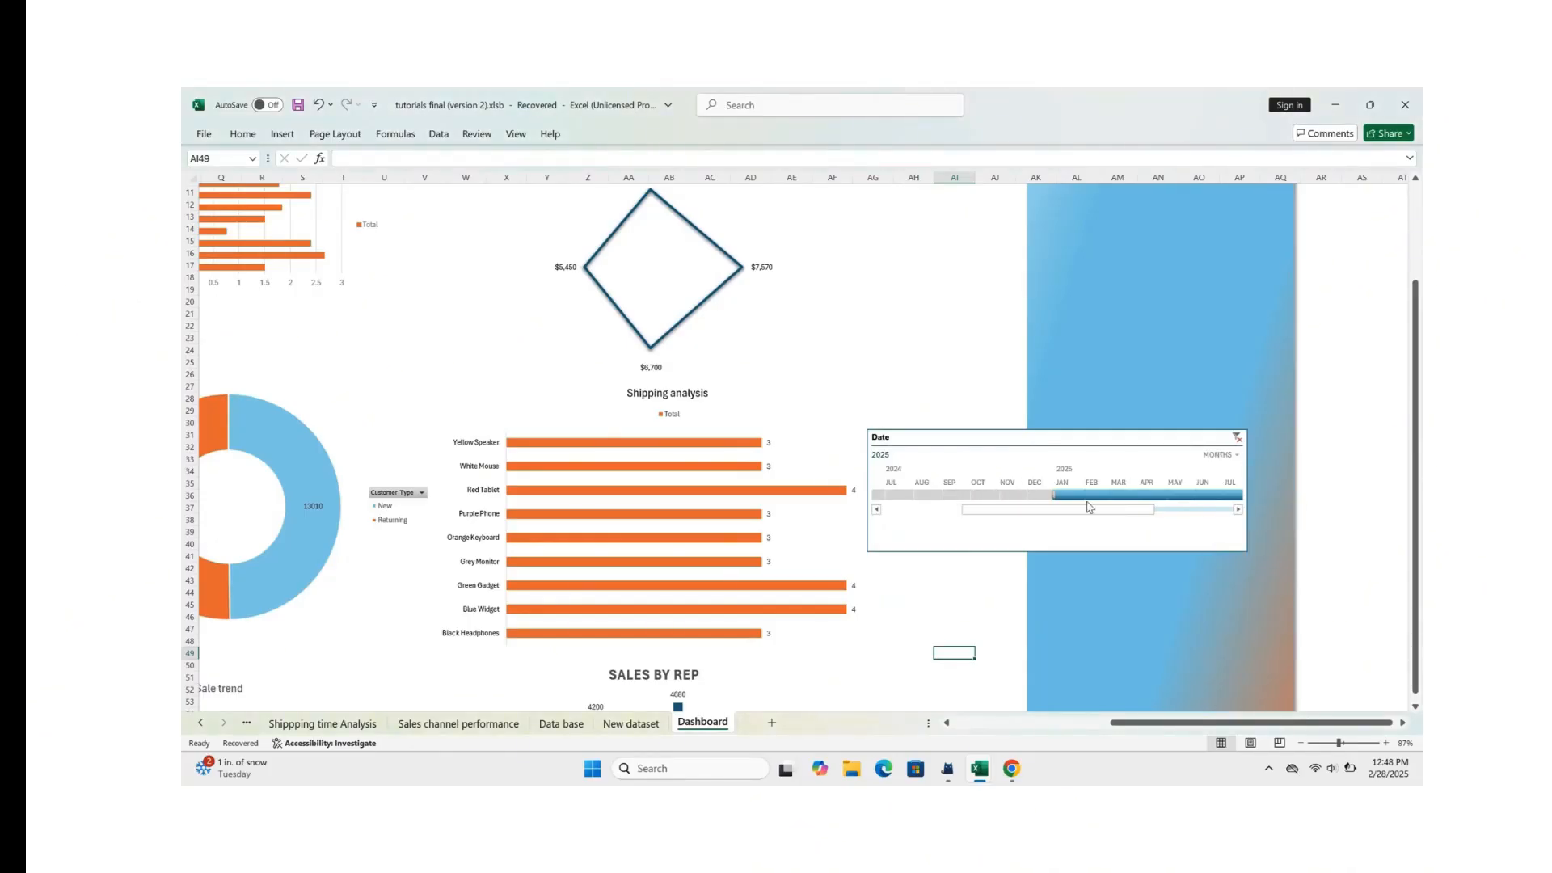
pyautogui.hscroll(1, 1087, 507)
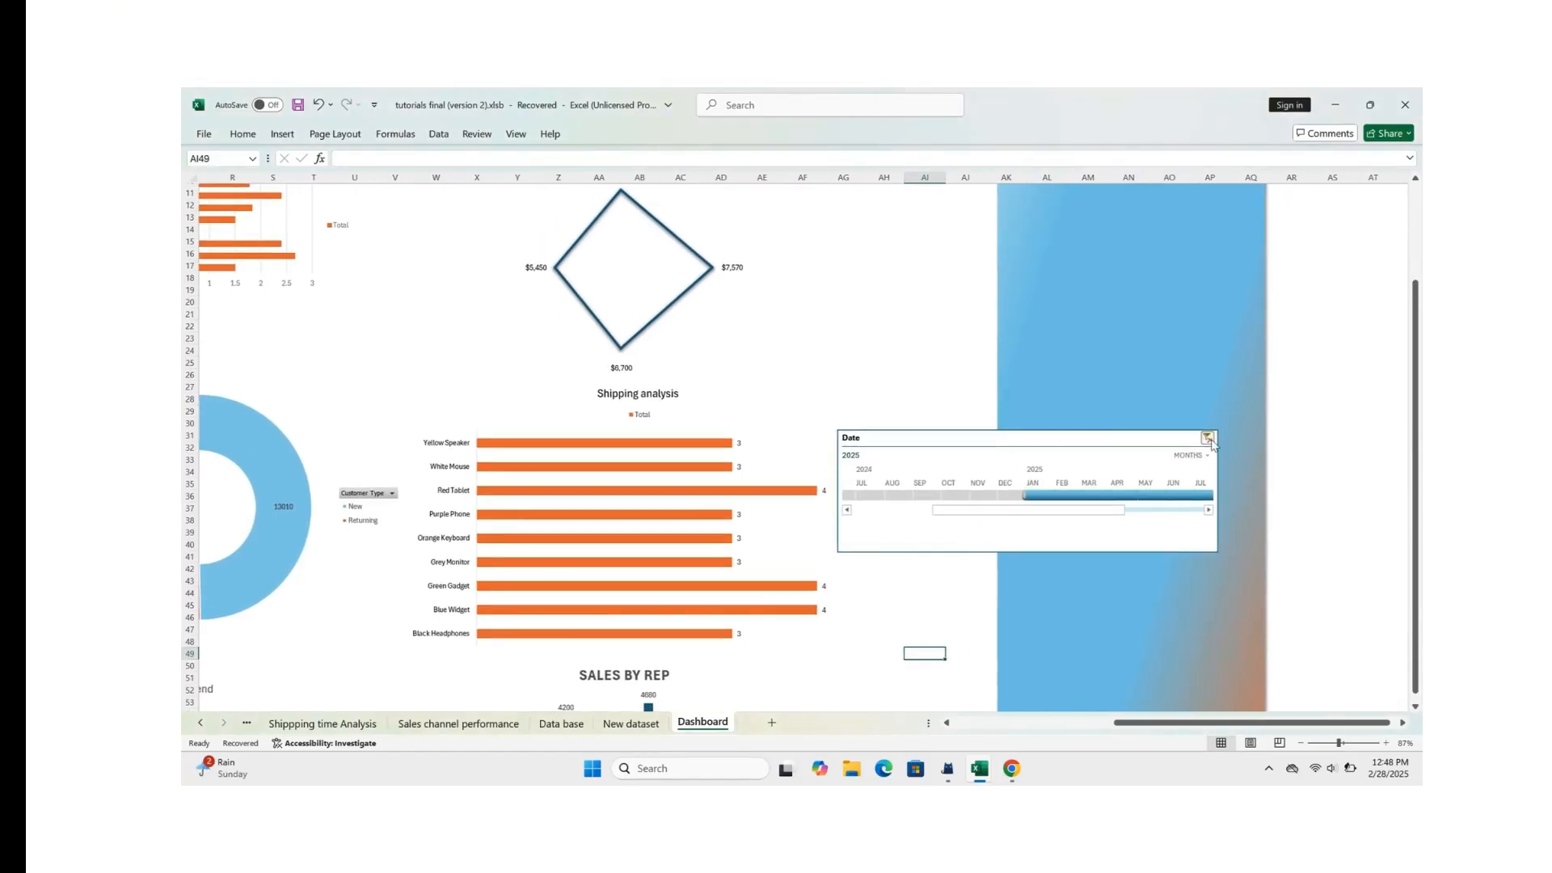
pyautogui.click(1208, 439)
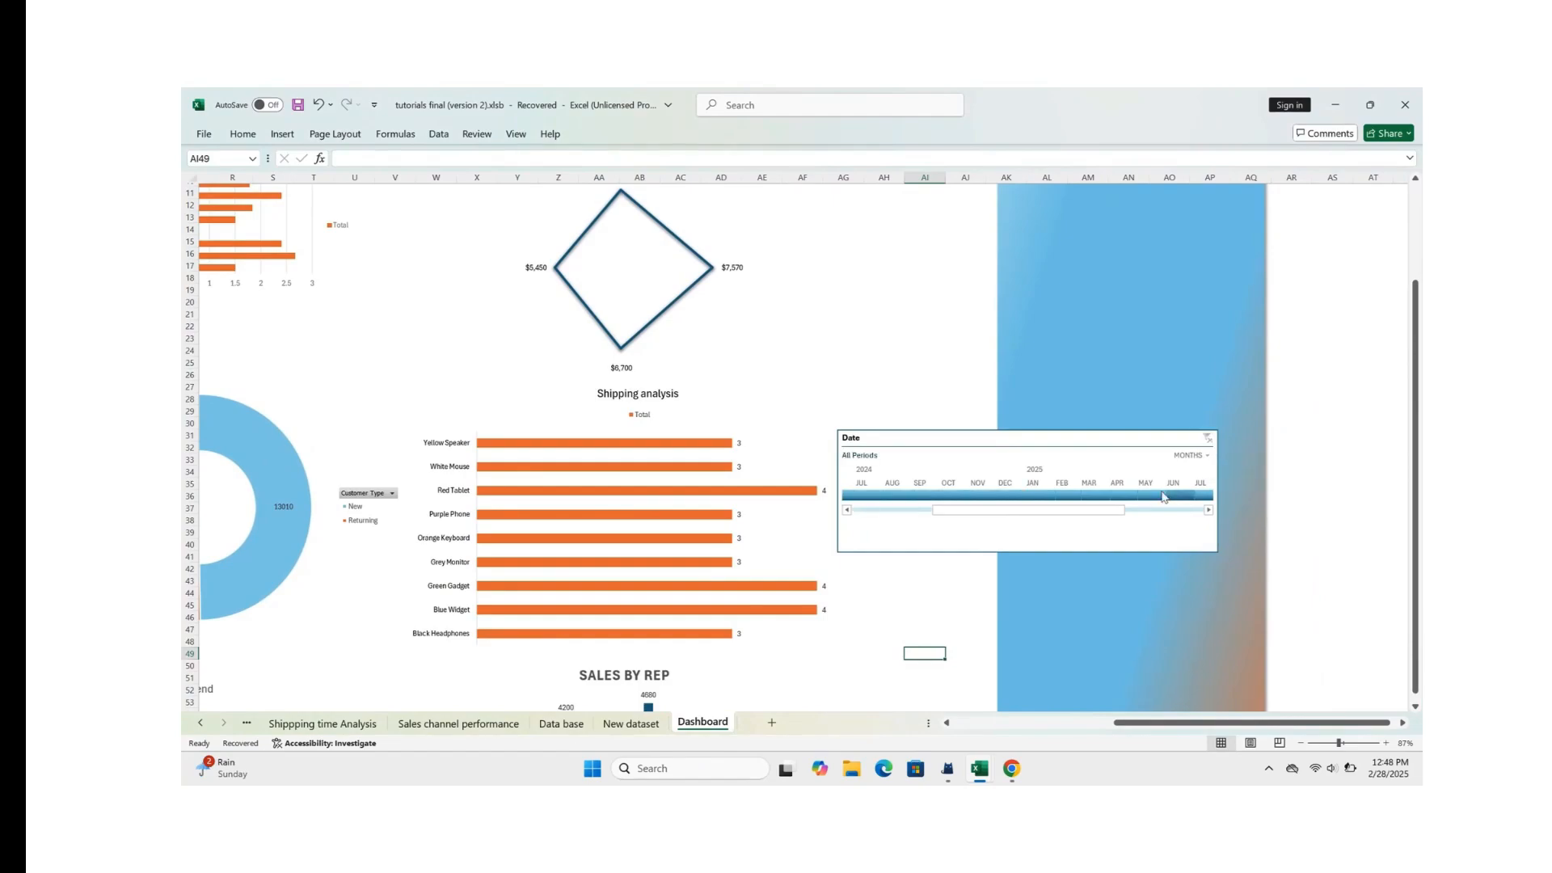
# Step: Narrow the Date timeline to fit the blue panel and place it at the panel's upper end
pyautogui.click(1172, 443)
pyautogui.moveTo(1214, 547); pyautogui.dragTo(1046, 550)
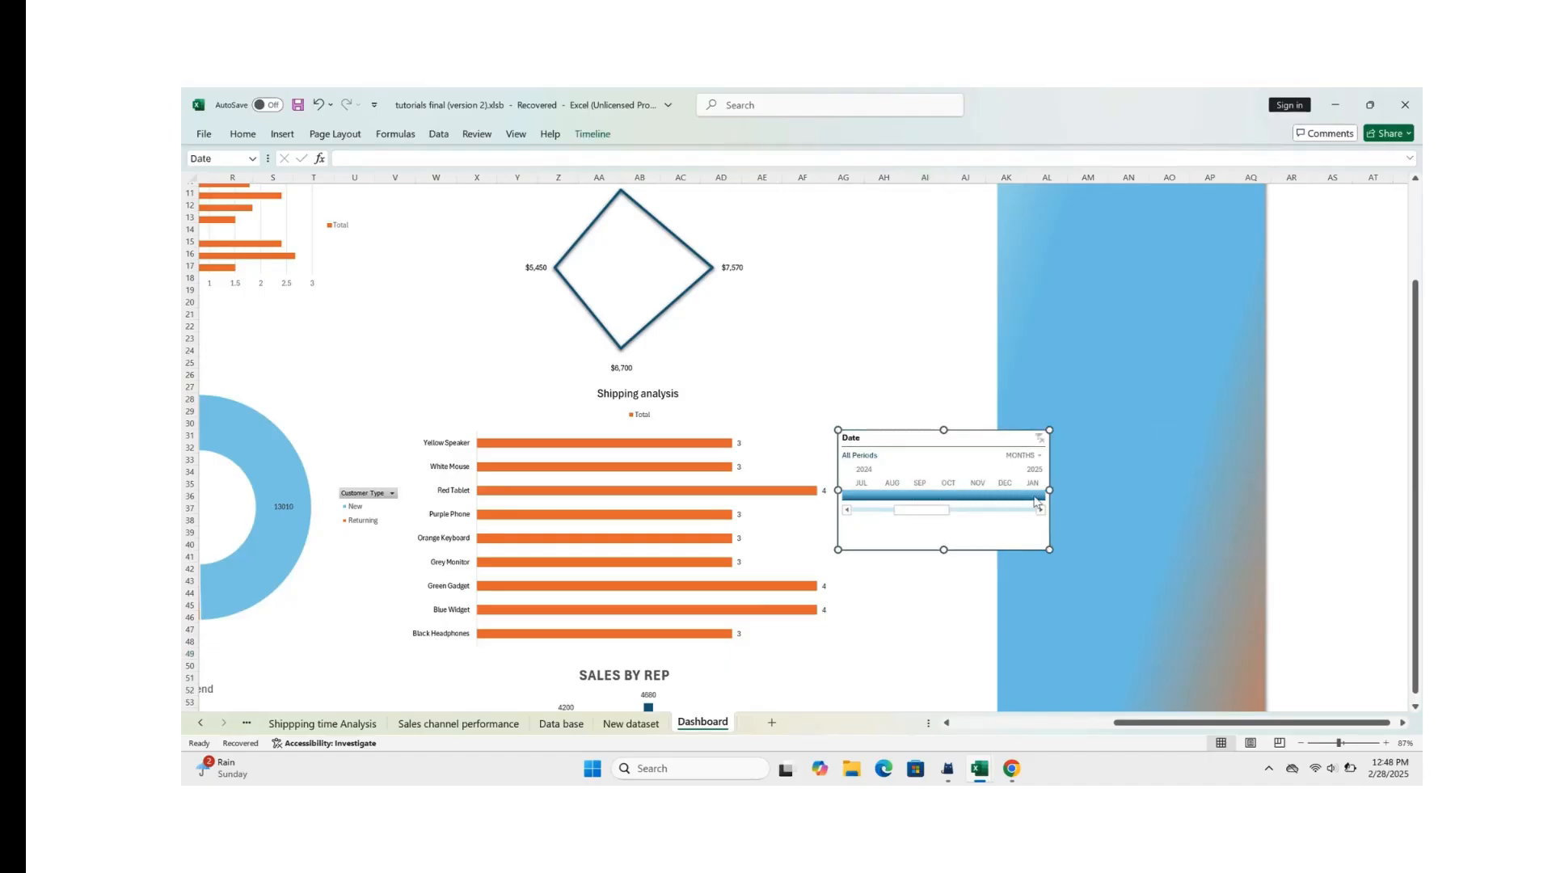
pyautogui.moveTo(990, 437); pyautogui.dragTo(1171, 240)
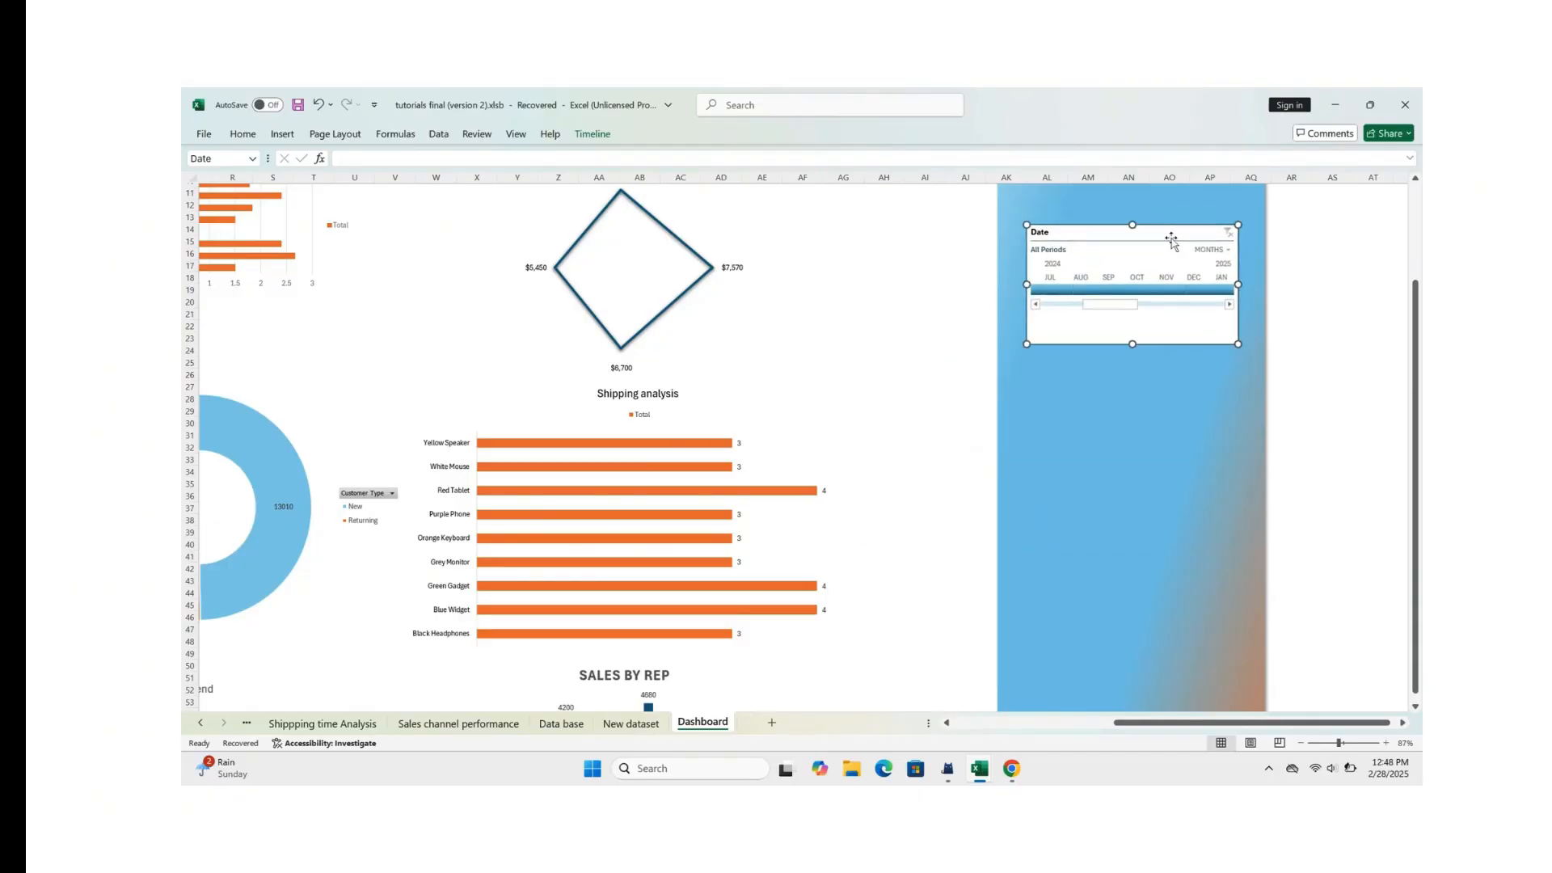
pyautogui.scroll(3, 1172, 239)
pyautogui.moveTo(1157, 347); pyautogui.dragTo(1153, 270)
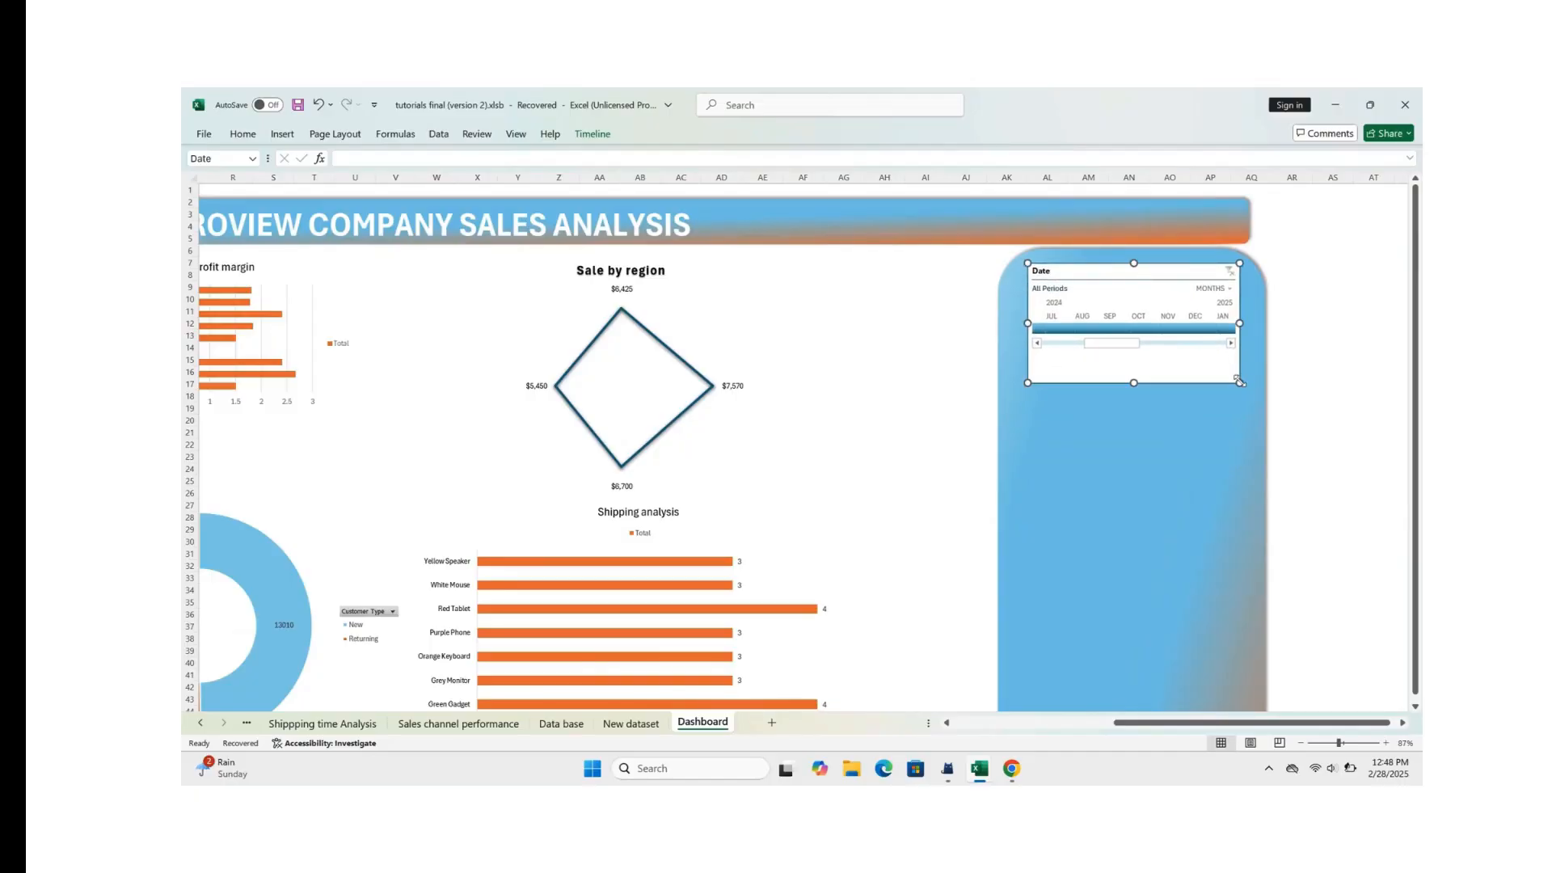
# Step: Shorten the Date timeline on the blue panel to about 1.65 inches high
pyautogui.moveTo(1239, 380); pyautogui.dragTo(1243, 364)
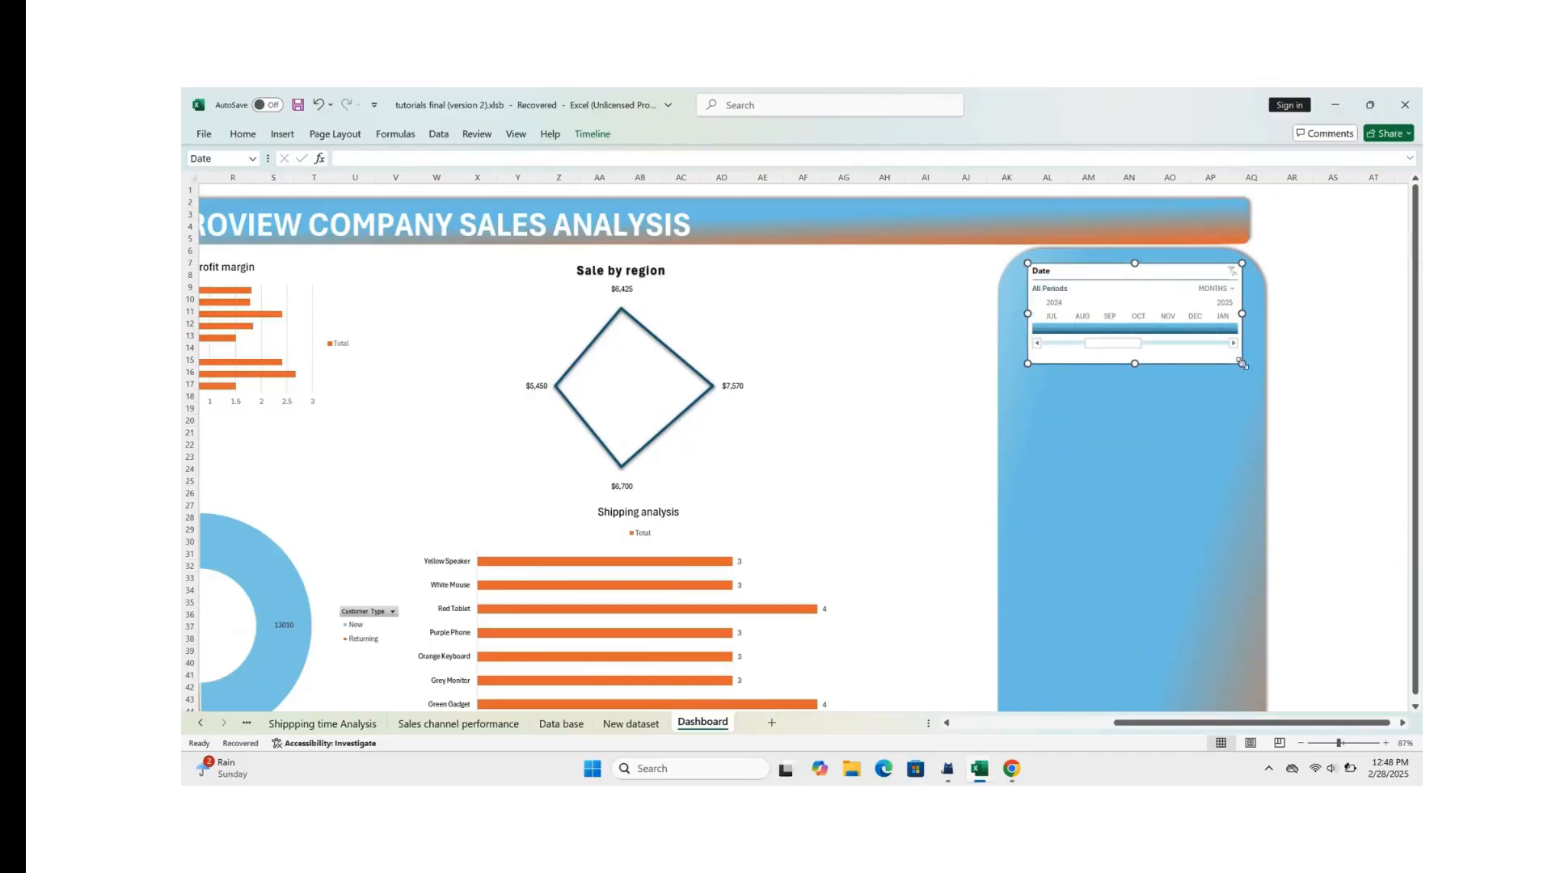
pyautogui.click(1120, 464)
pyautogui.hscroll(-5, 917, 467)
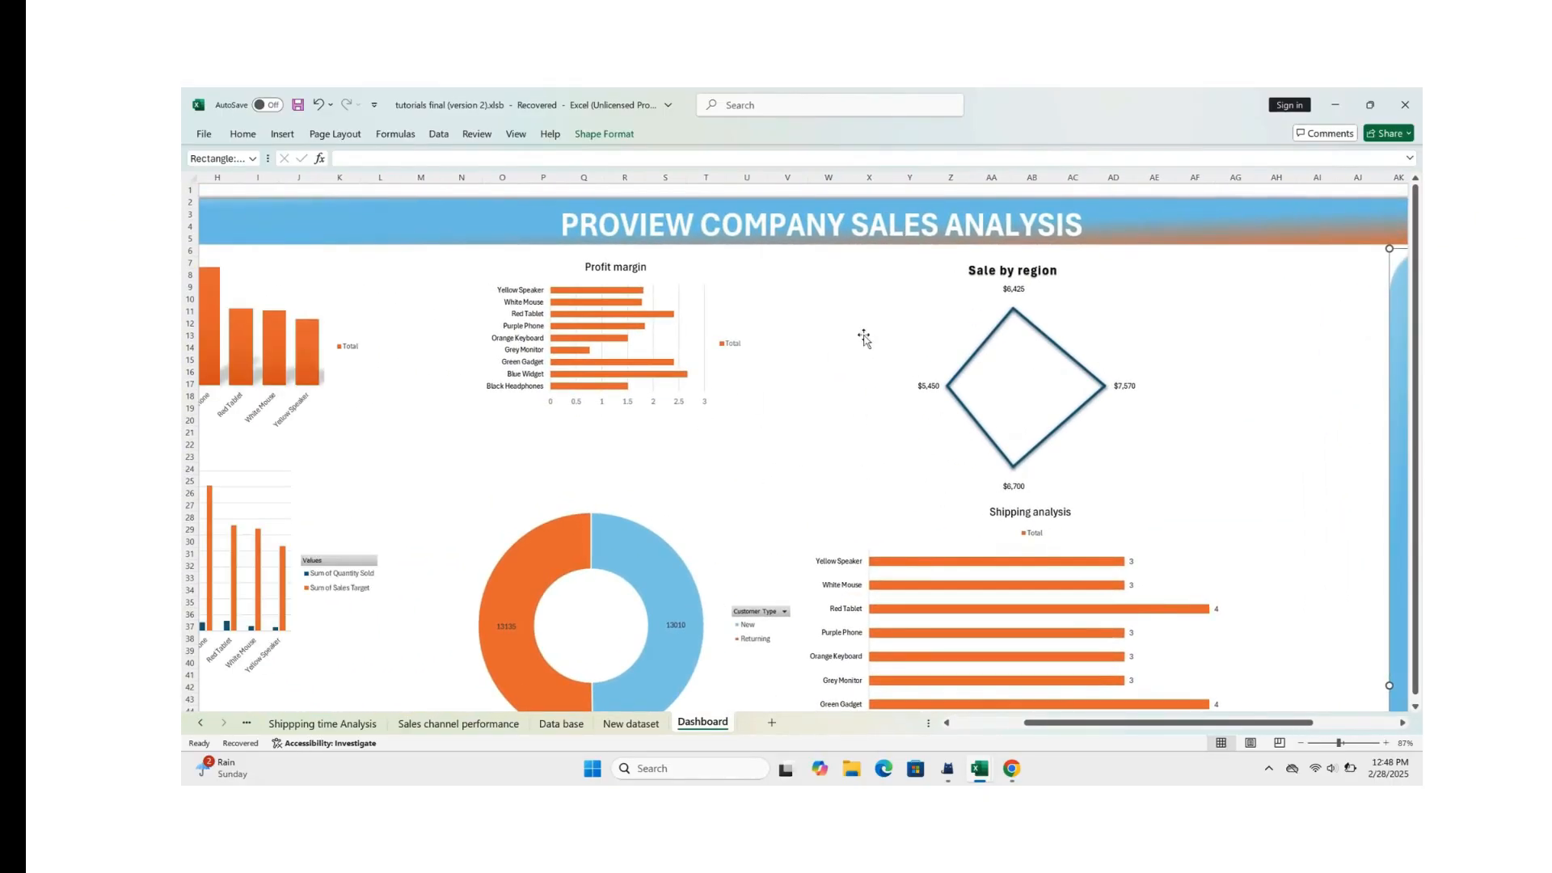
pyautogui.hscroll(8, 1035, 395)
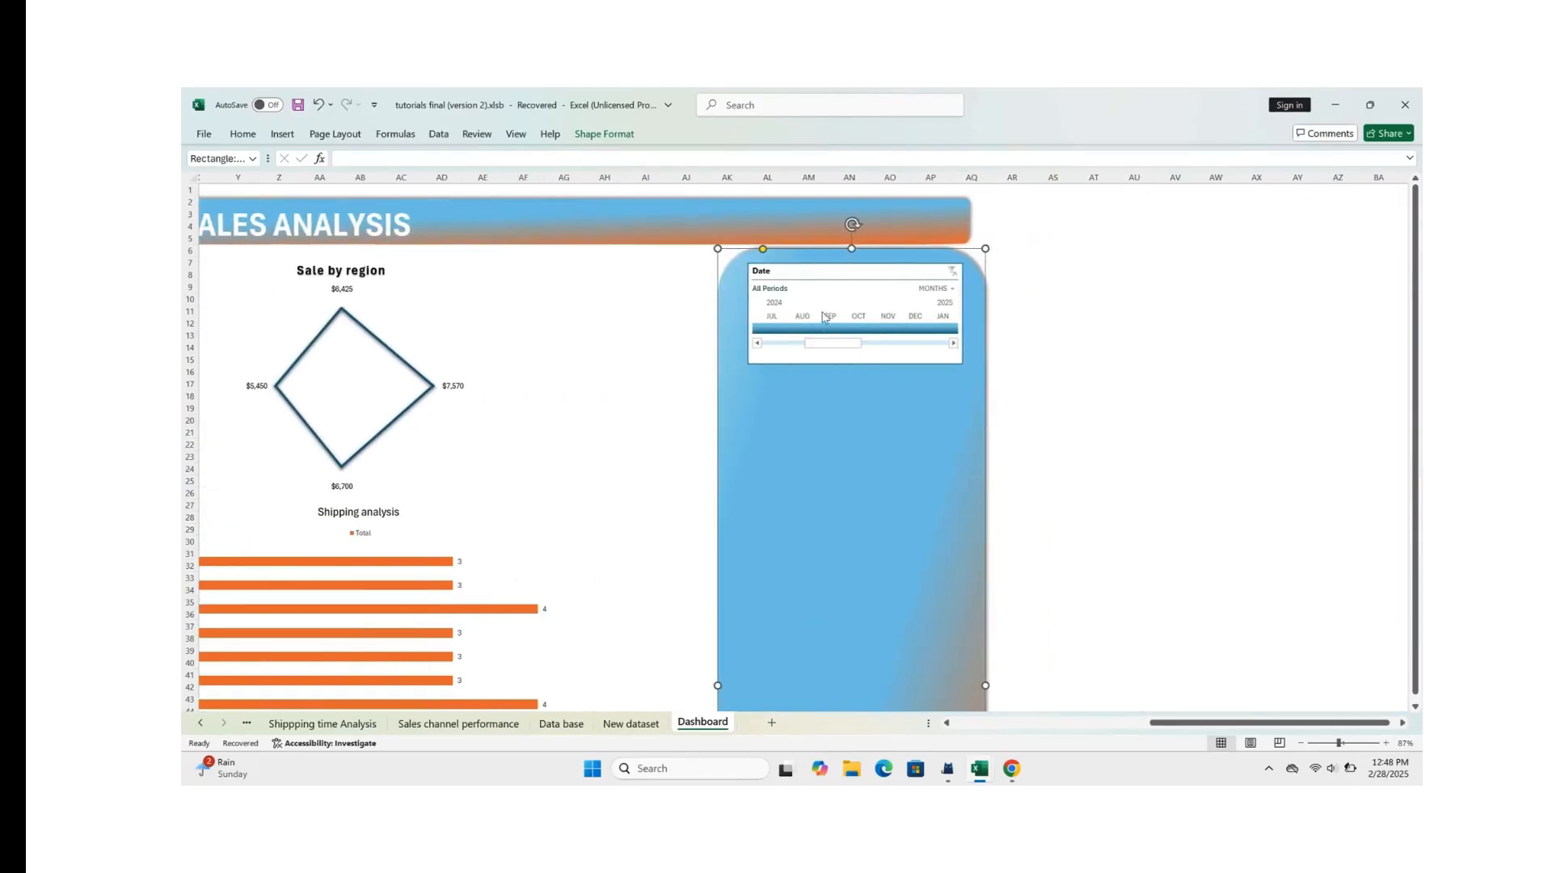
pyautogui.hscroll(-9, 728, 346)
pyautogui.hscroll(-2, 472, 382)
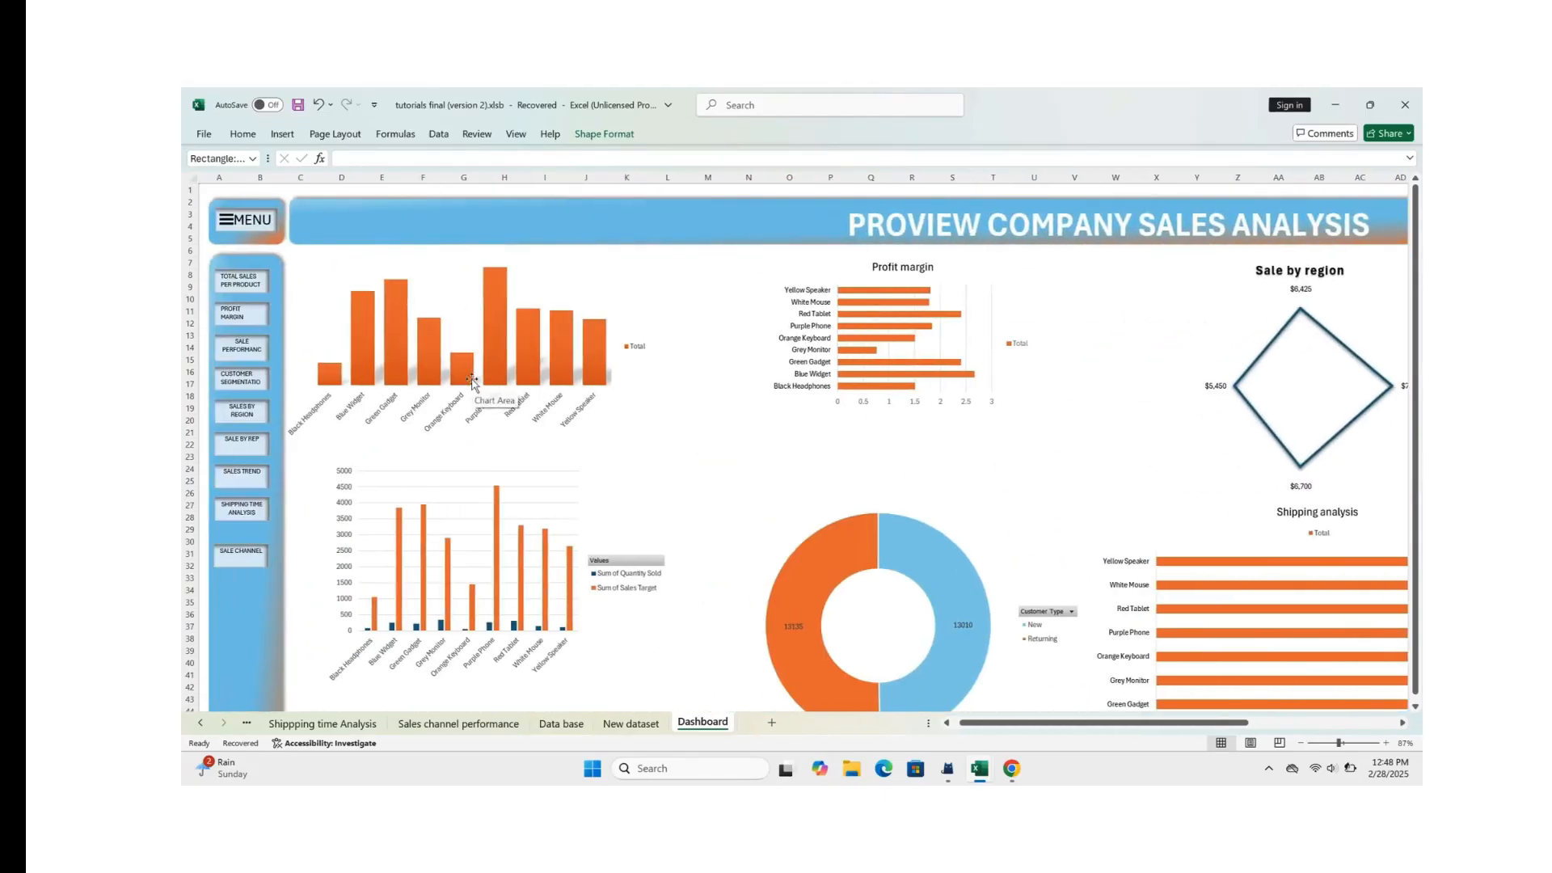
pyautogui.click(458, 331)
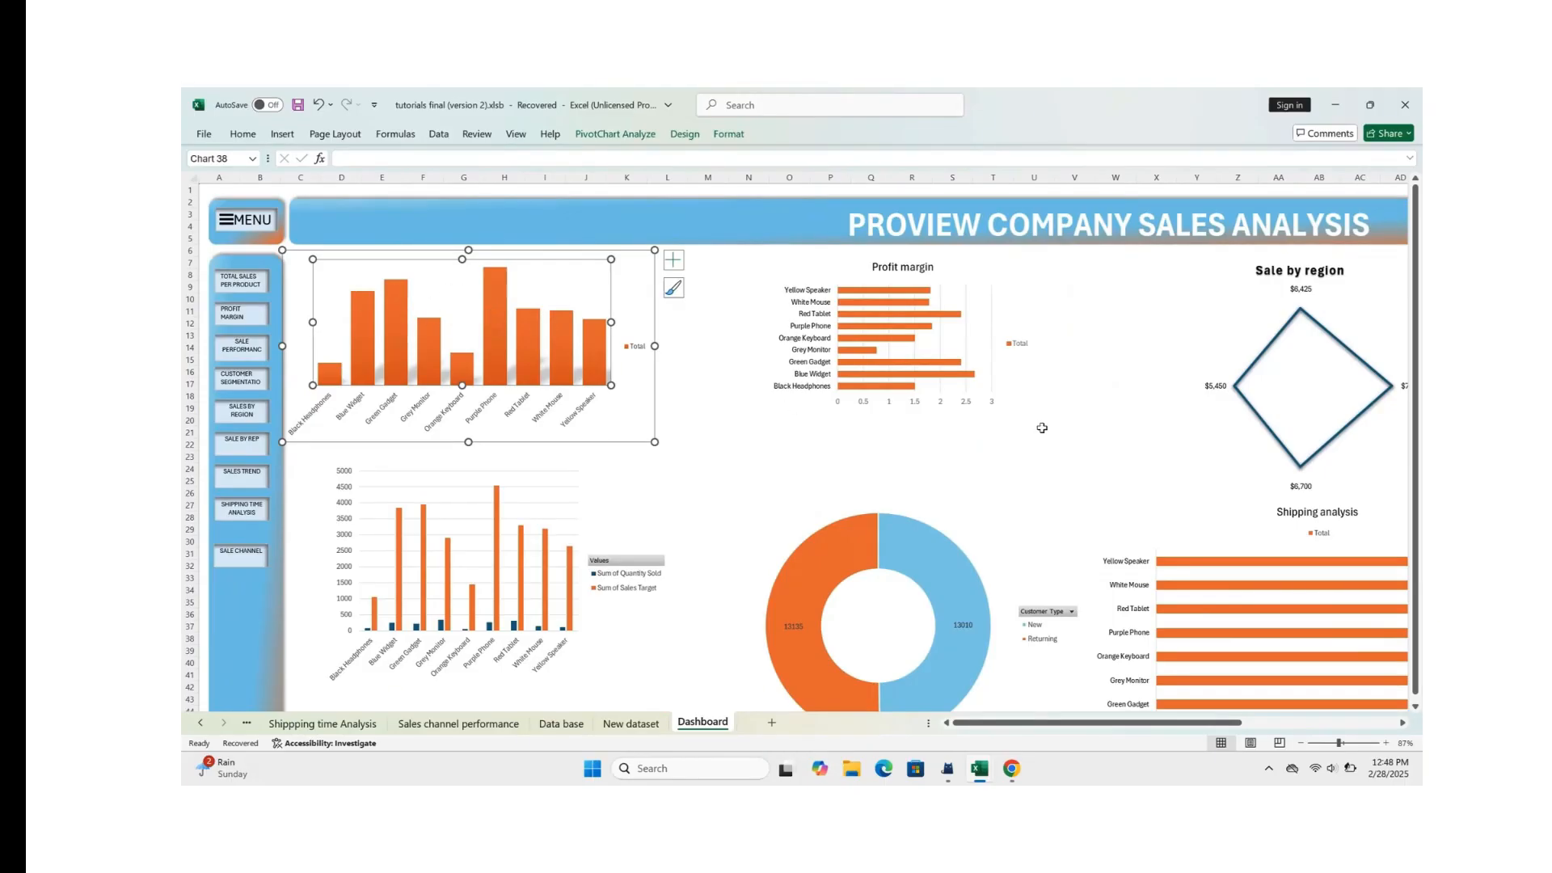
pyautogui.hscroll(5, 1194, 460)
pyautogui.hscroll(1, 1194, 459)
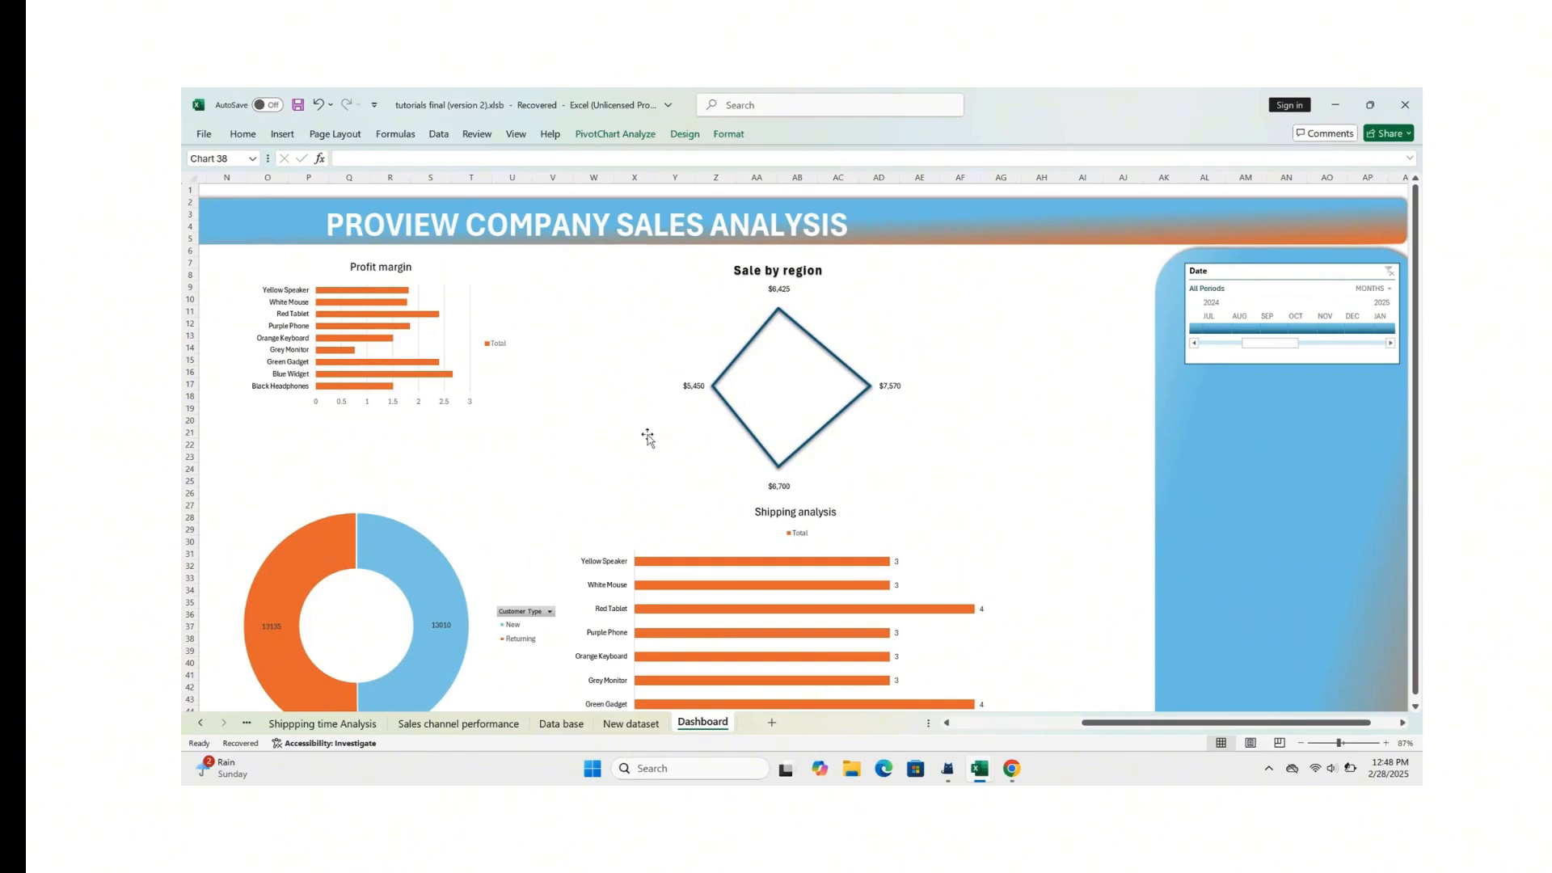
# Step: Open the Date timeline's report connections and connect it to the Customer segmentation, Profit Margin and Sale by region PivotTables
pyautogui.click(1287, 273)
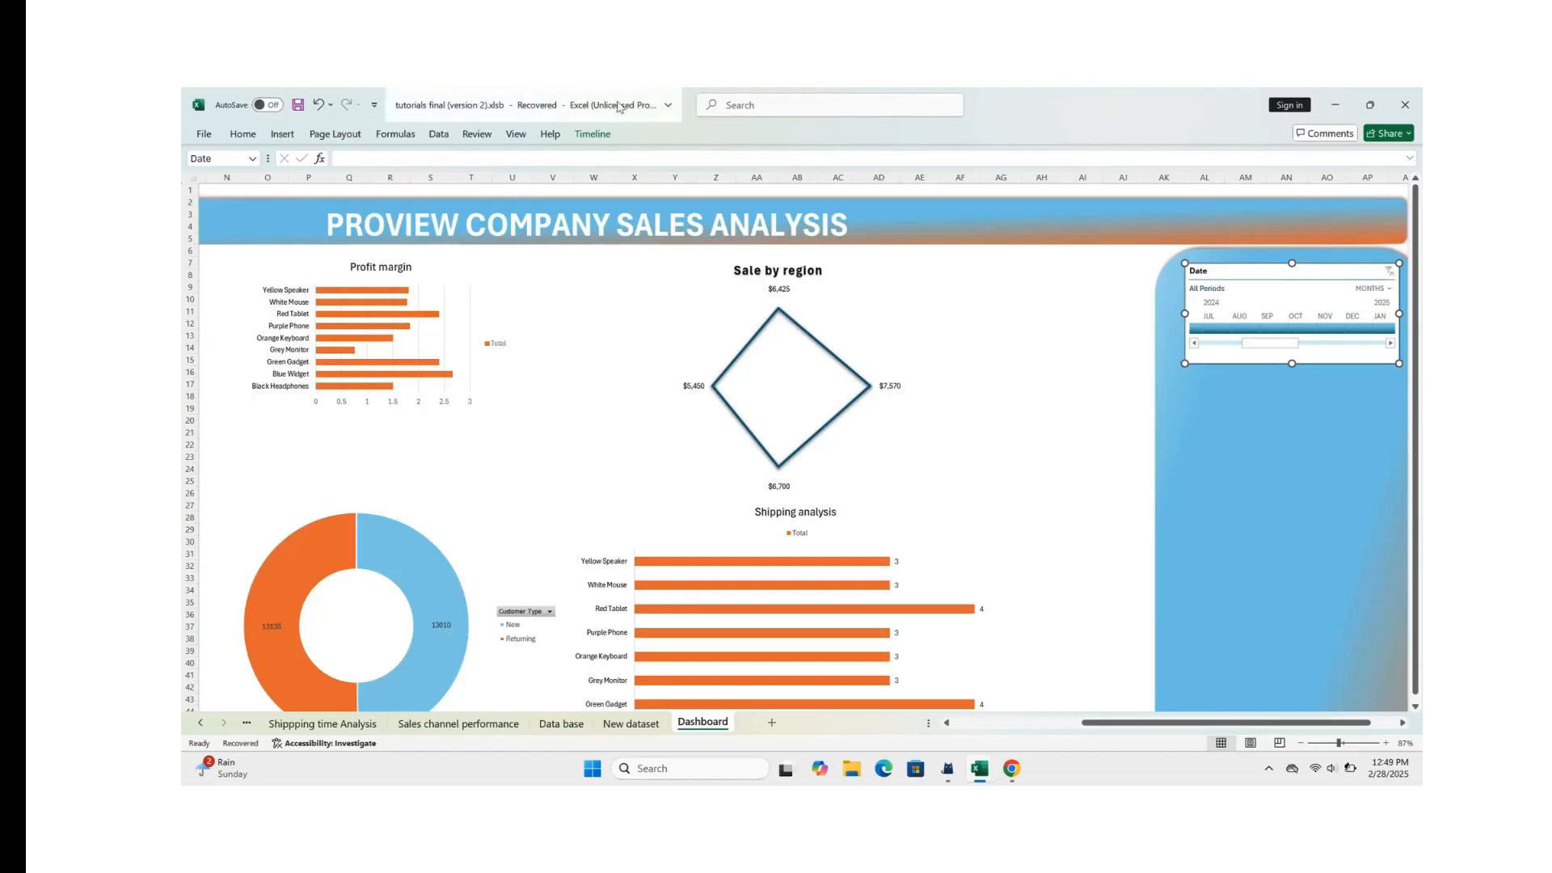
pyautogui.click(593, 134)
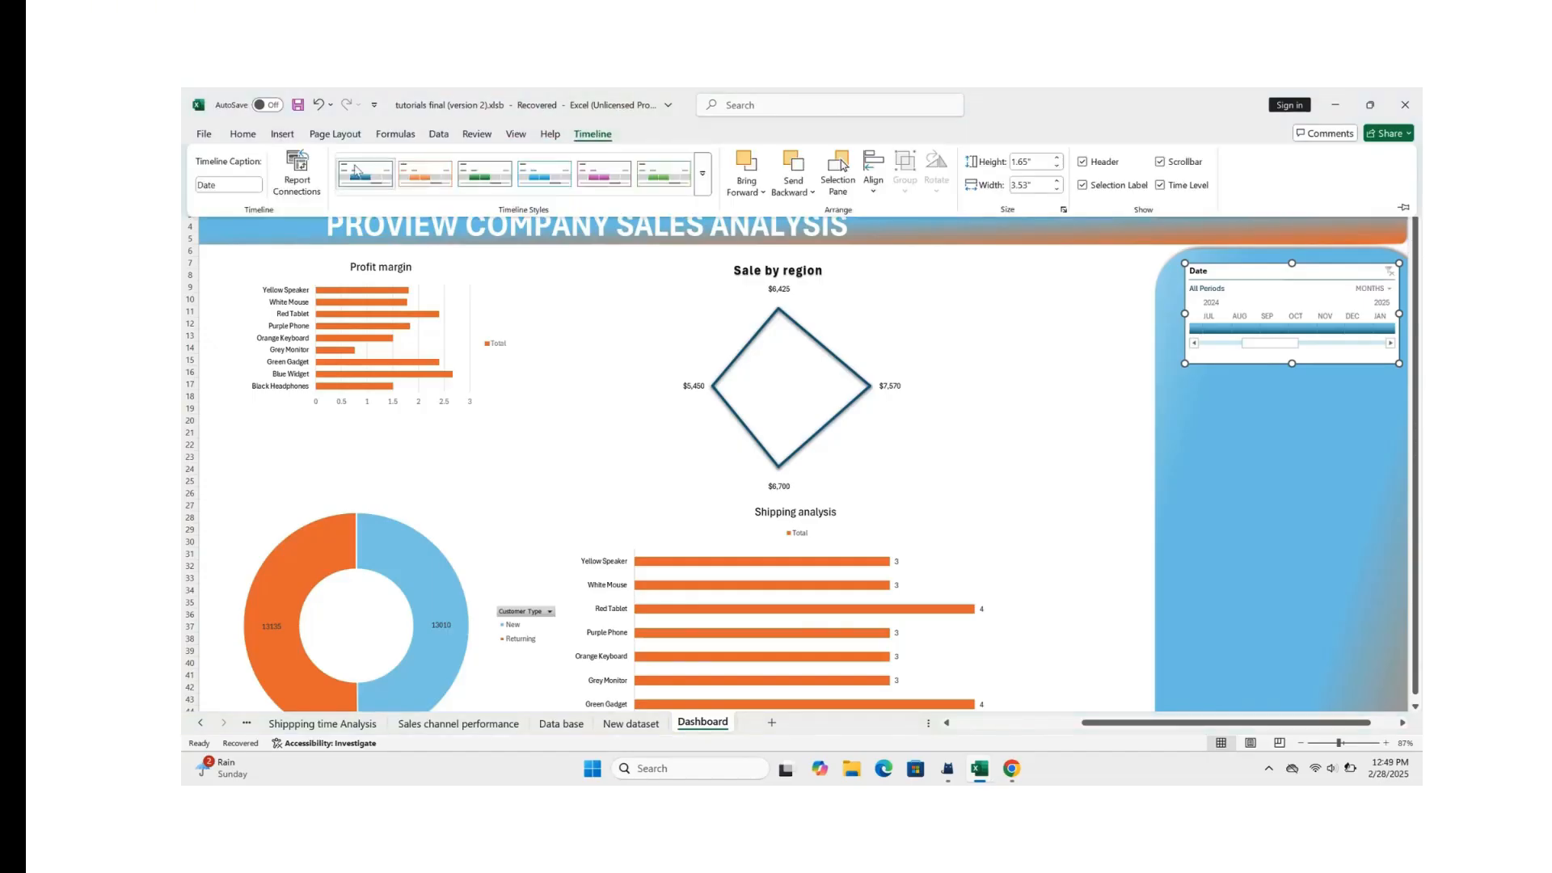
pyautogui.click(298, 181)
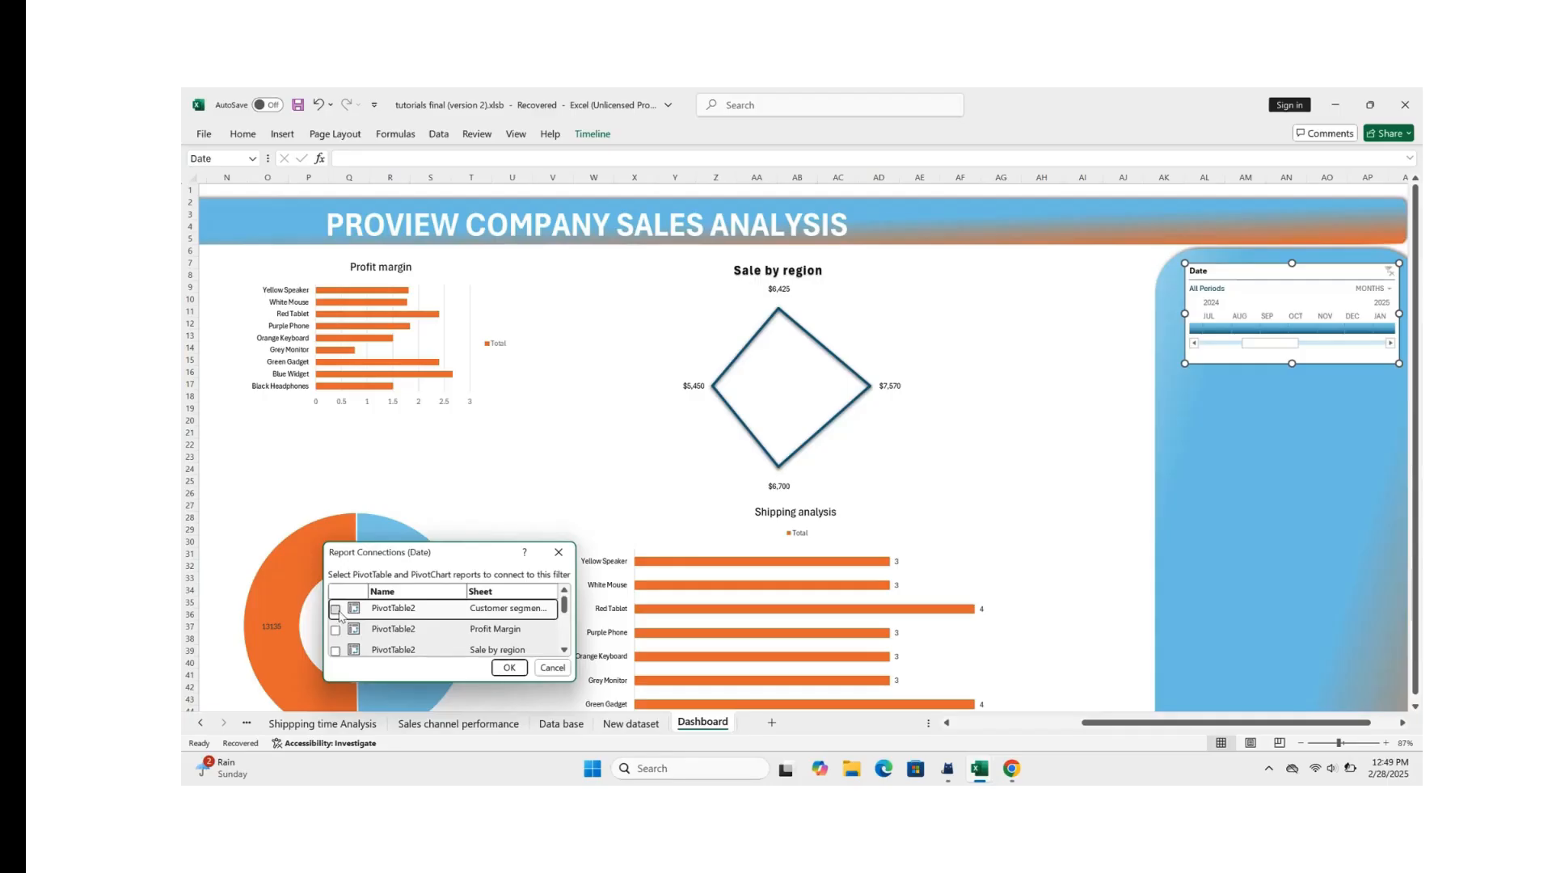
pyautogui.moveTo(455, 561); pyautogui.dragTo(583, 381)
pyautogui.click(463, 453)
pyautogui.click(463, 451)
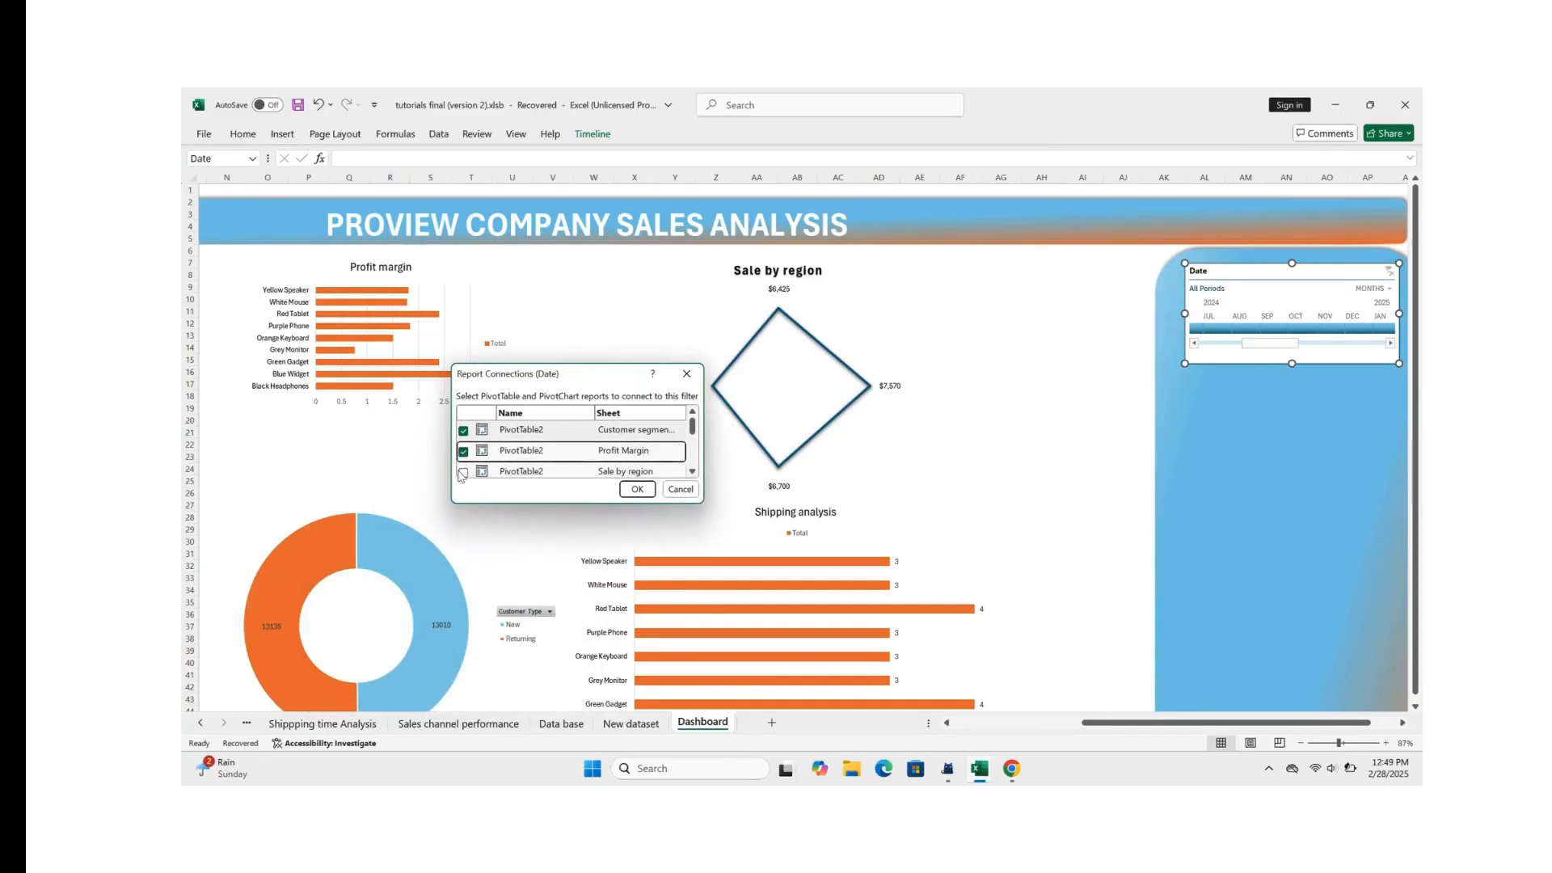
pyautogui.click(463, 472)
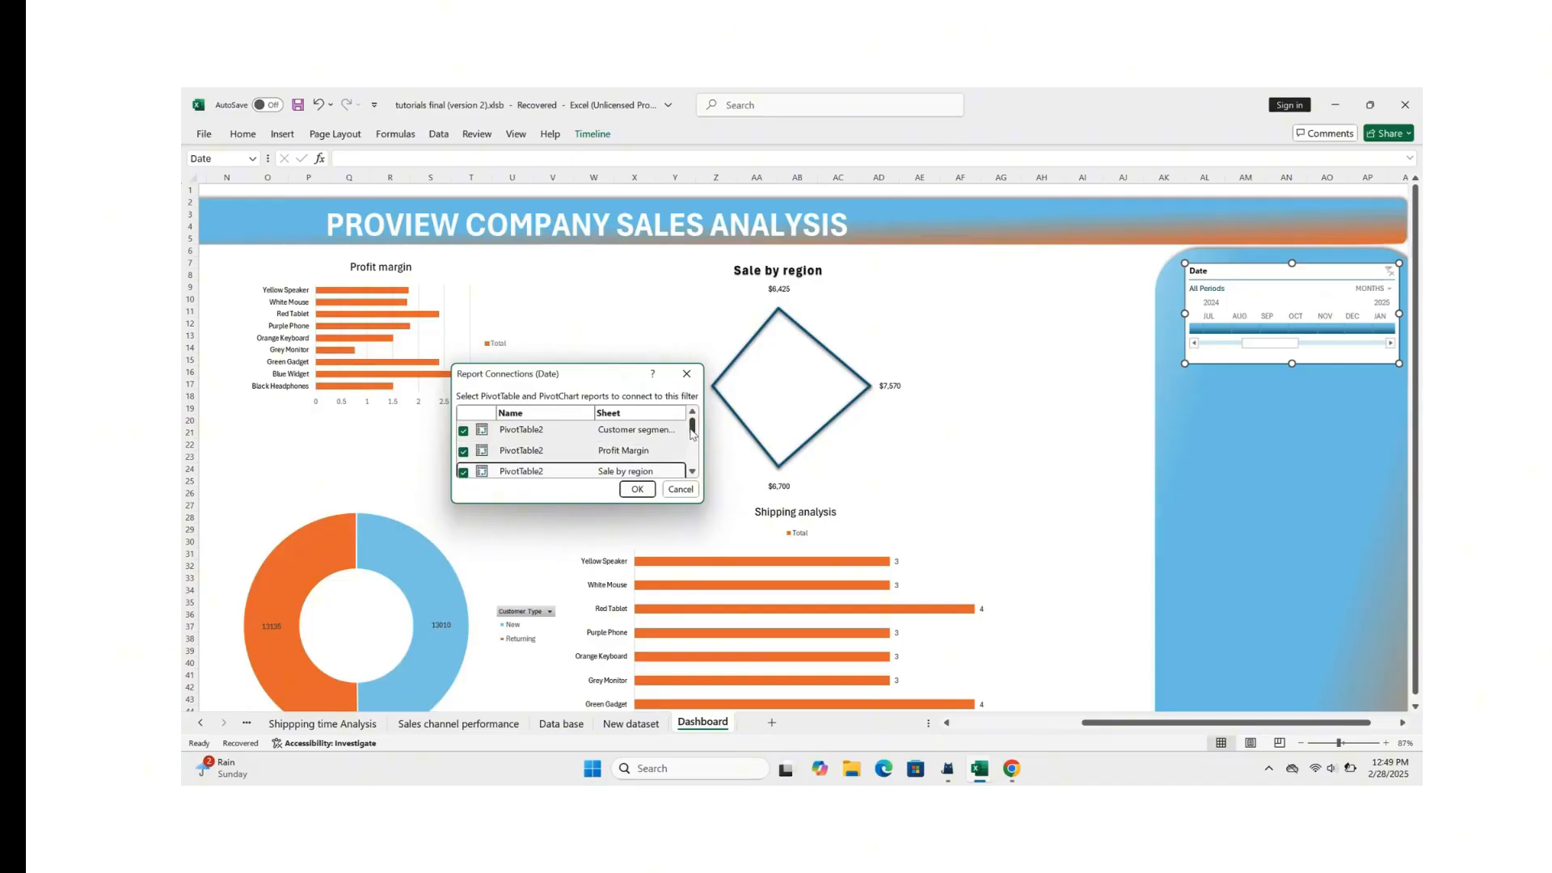
# Step: Also connect the Date timeline to the Sale performance, Sales channel performance, Sales per rep, Sales trend and Shippping time Analysis PivotTables and apply the connections
pyautogui.moveTo(693, 432); pyautogui.dragTo(693, 446)
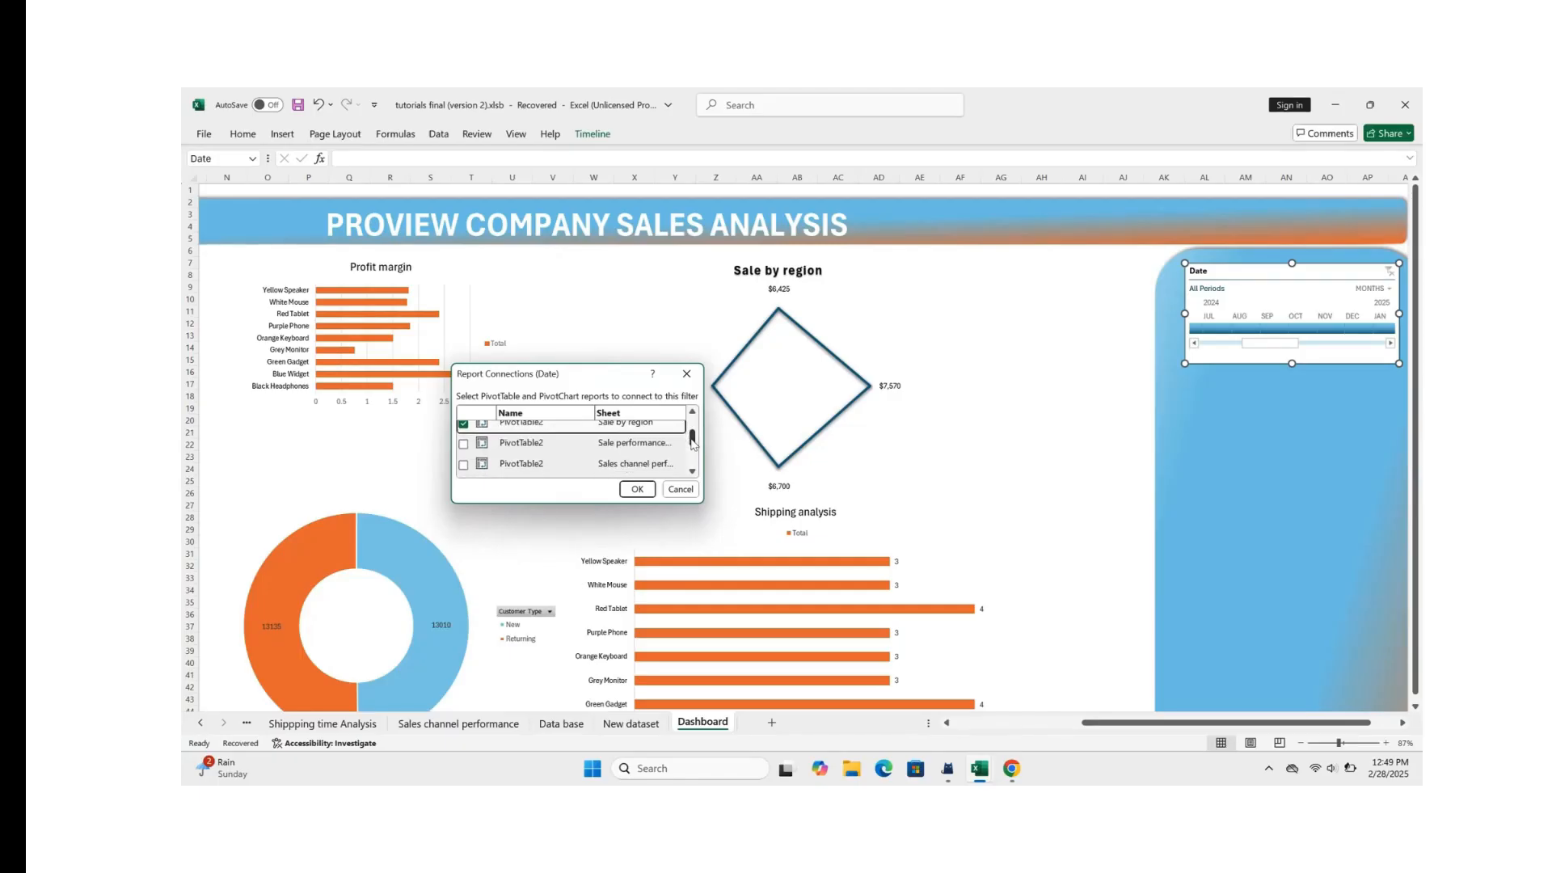
pyautogui.click(464, 444)
pyautogui.click(463, 444)
pyautogui.click(463, 465)
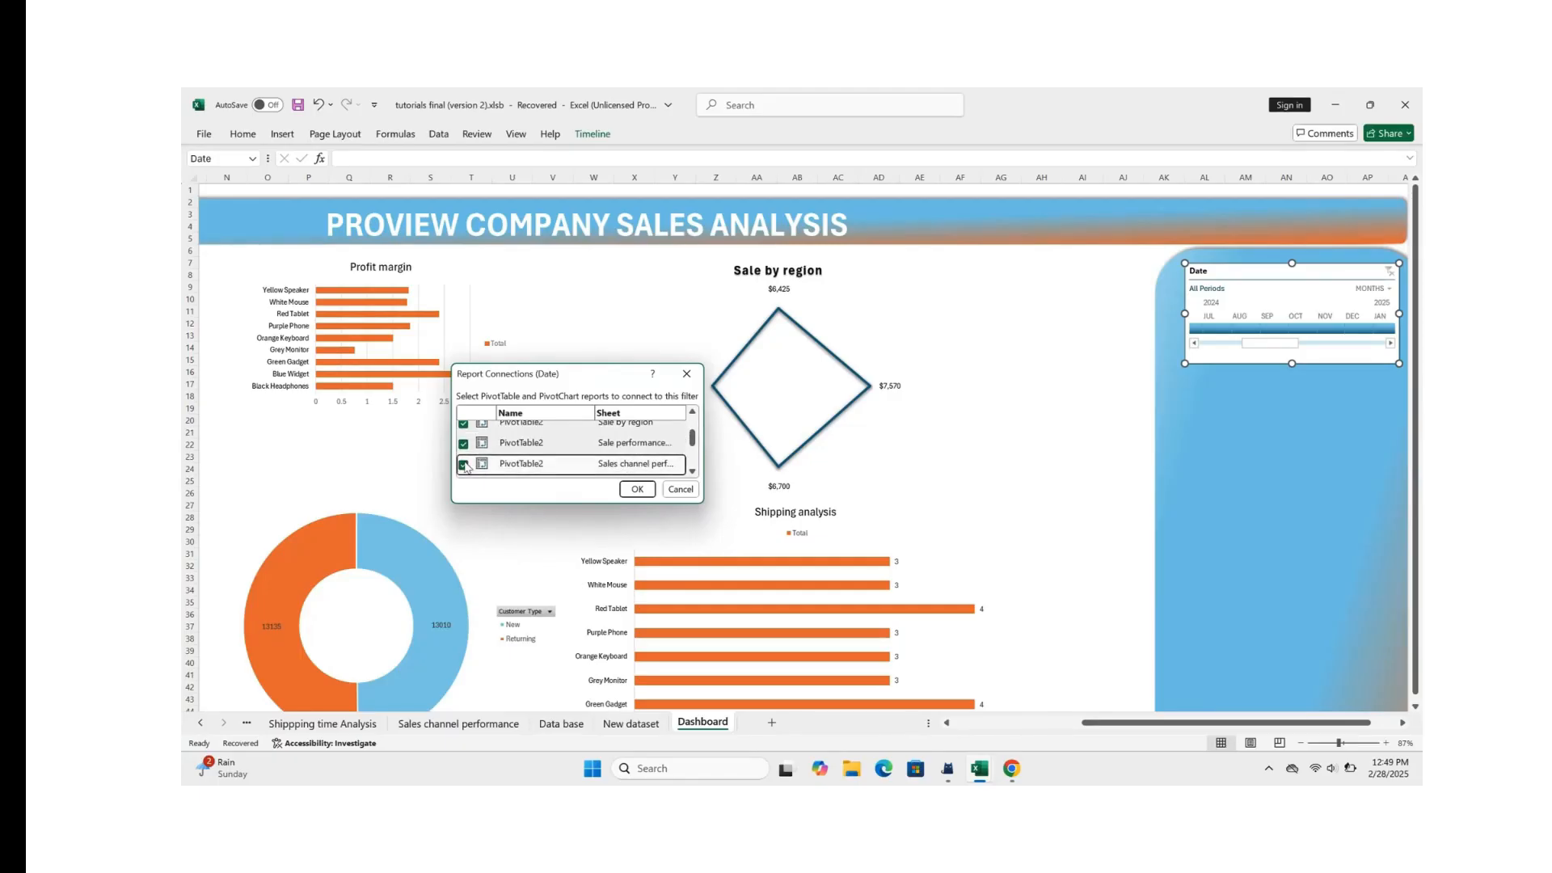
pyautogui.moveTo(693, 441); pyautogui.dragTo(692, 451)
pyautogui.click(463, 432)
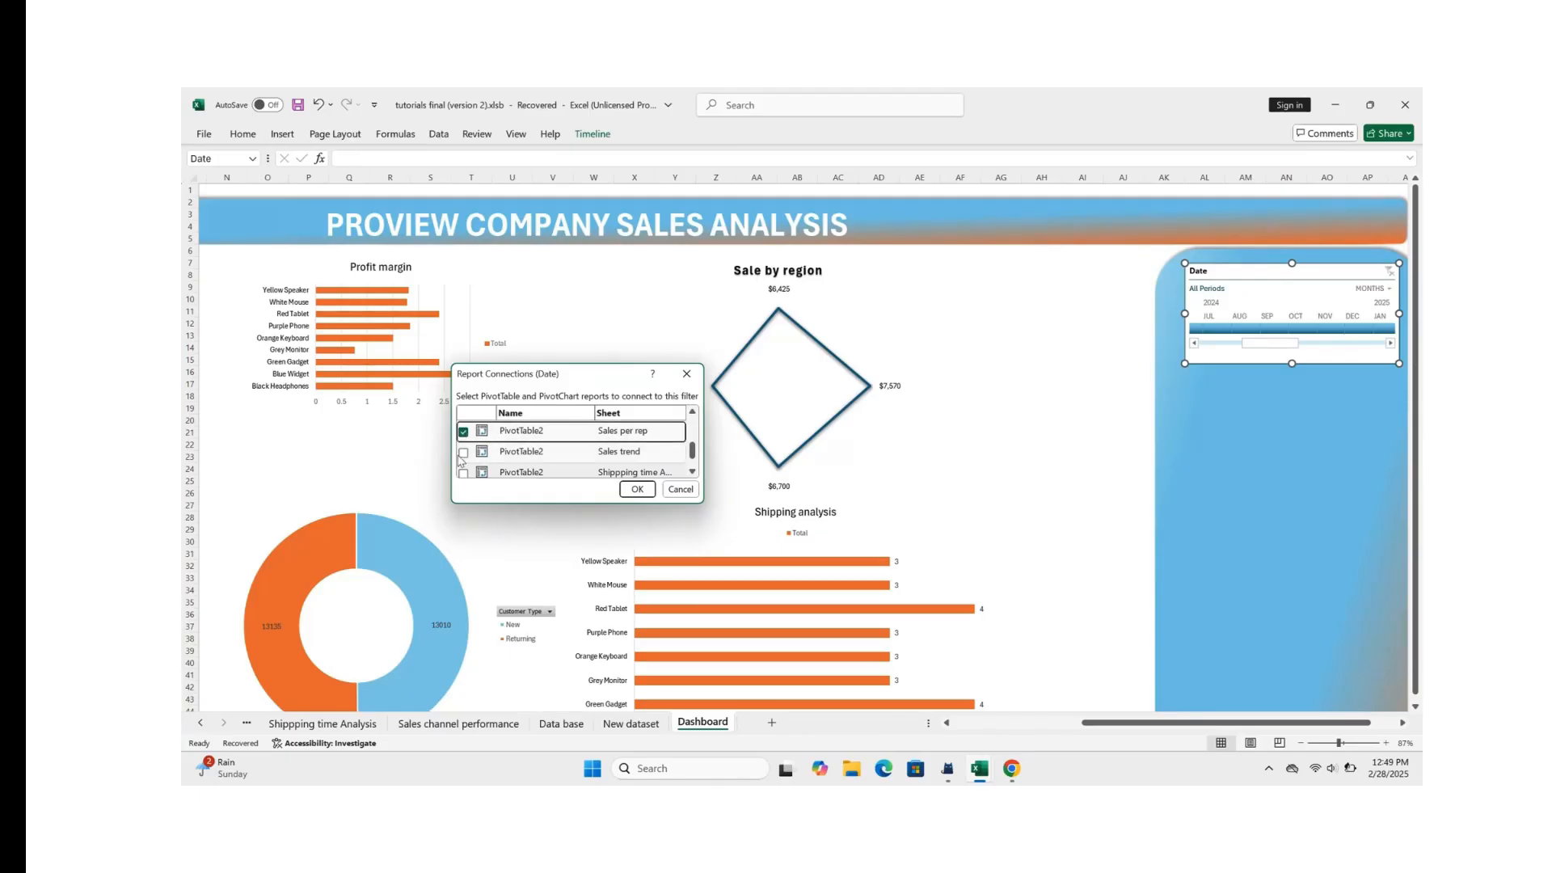
pyautogui.click(463, 453)
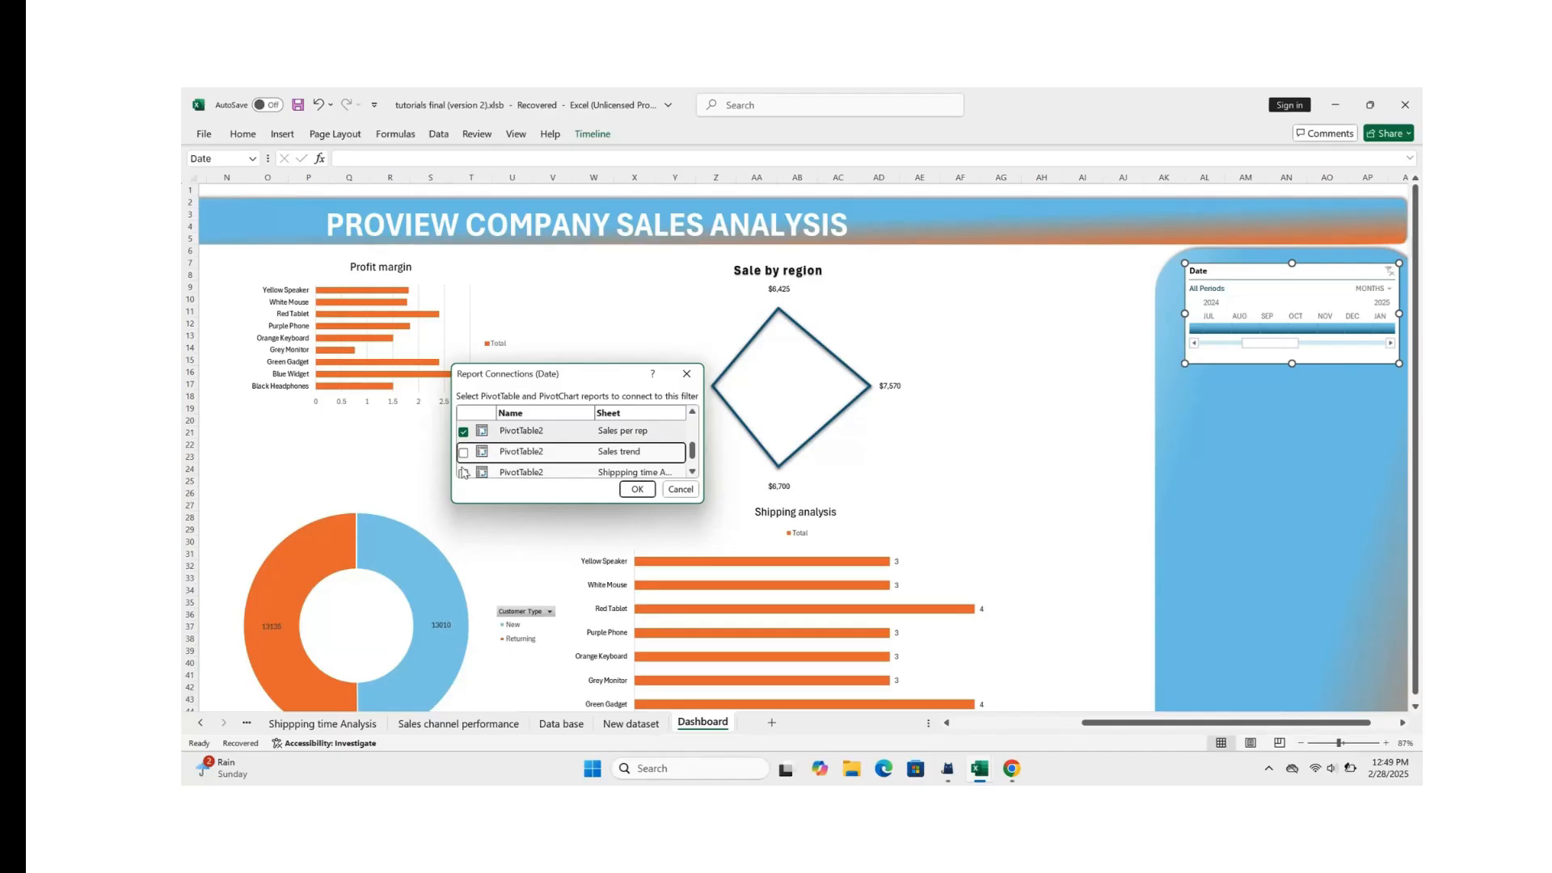
pyautogui.click(463, 473)
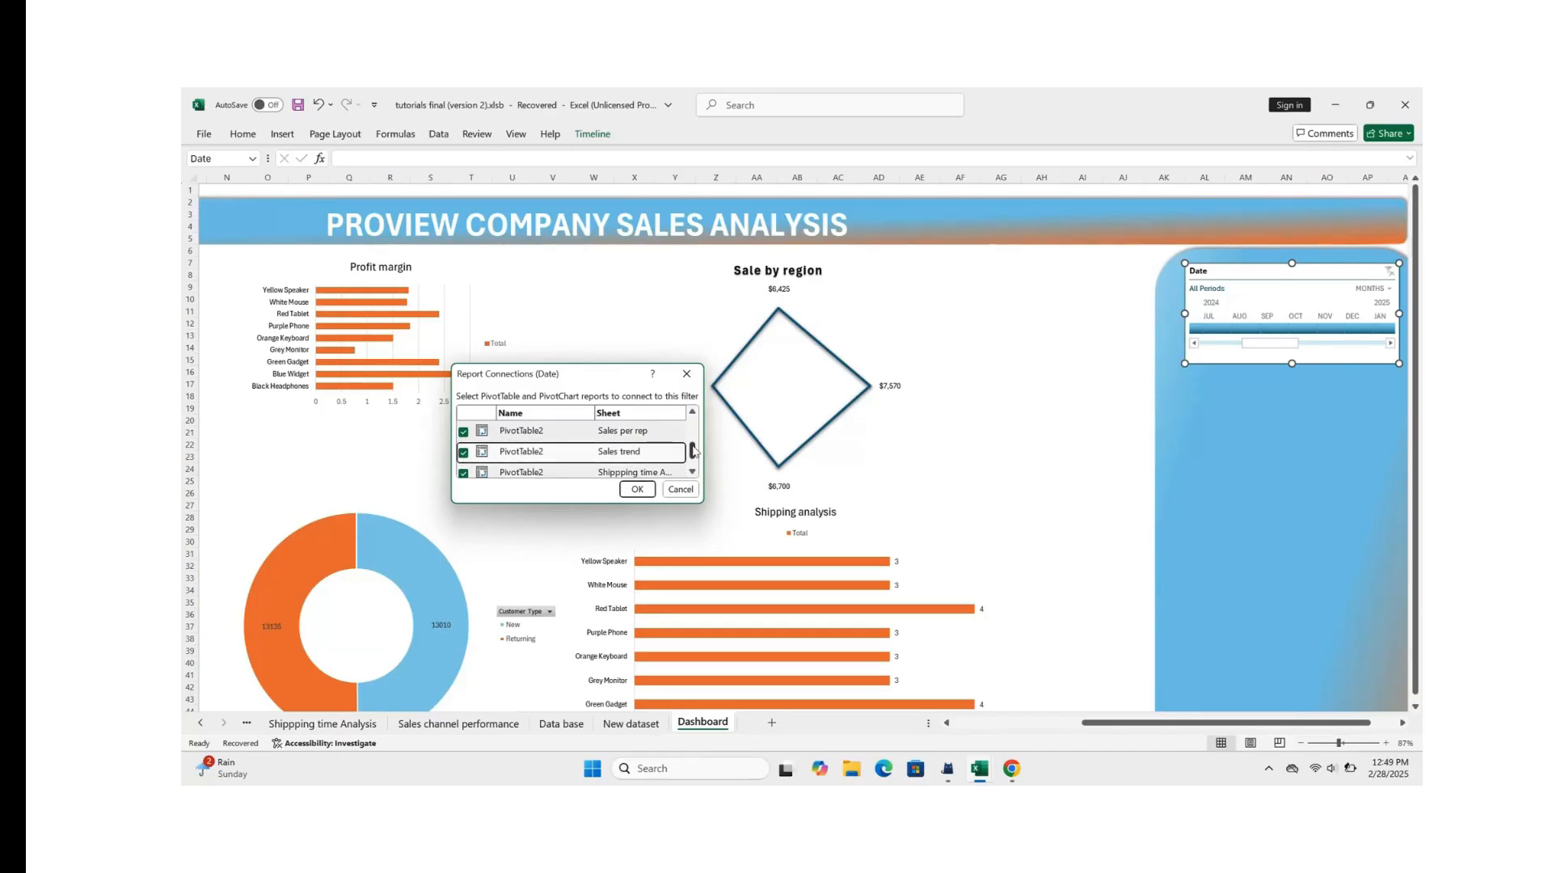
pyautogui.moveTo(693, 451); pyautogui.dragTo(695, 459)
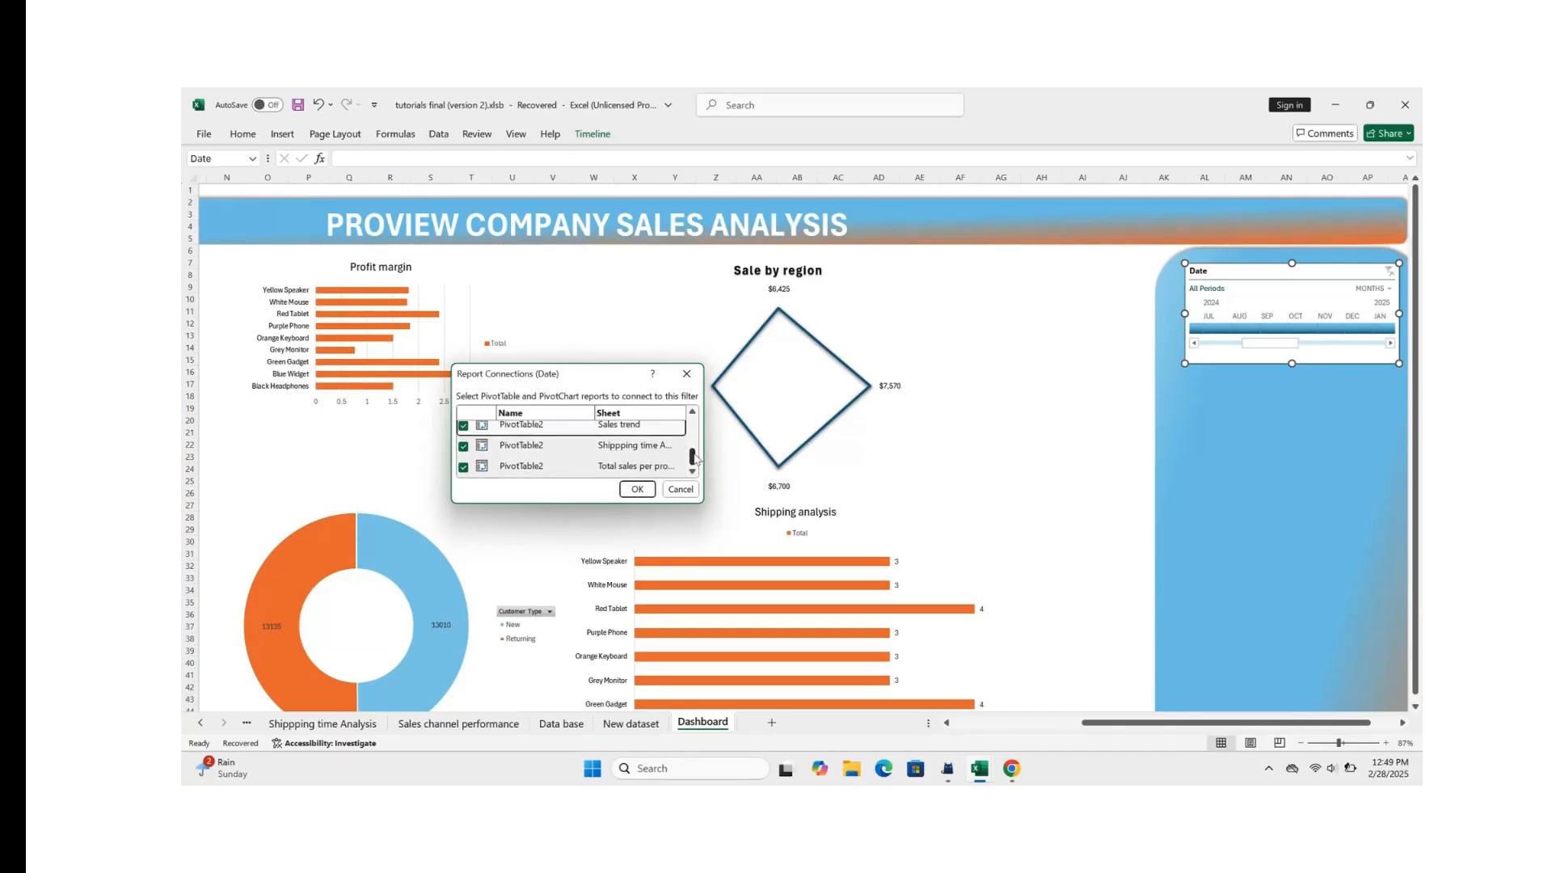
pyautogui.click(637, 489)
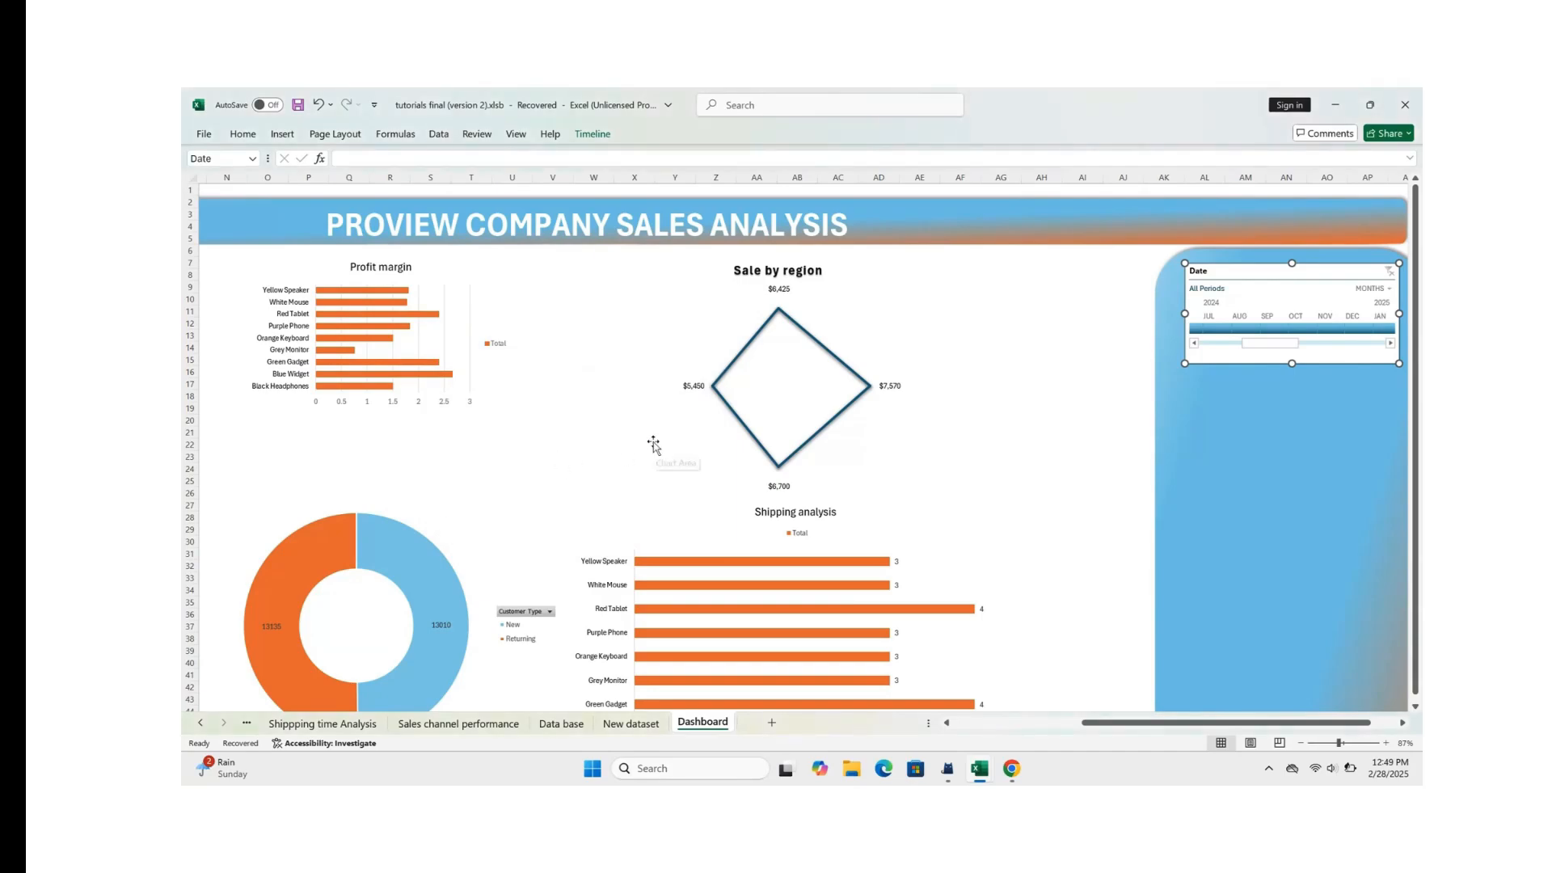
# Step: Set the Date timeline's time level to years and filter the dashboard to 2024
pyautogui.hscroll(-3, 650, 444)
pyautogui.scroll(-3, 653, 444)
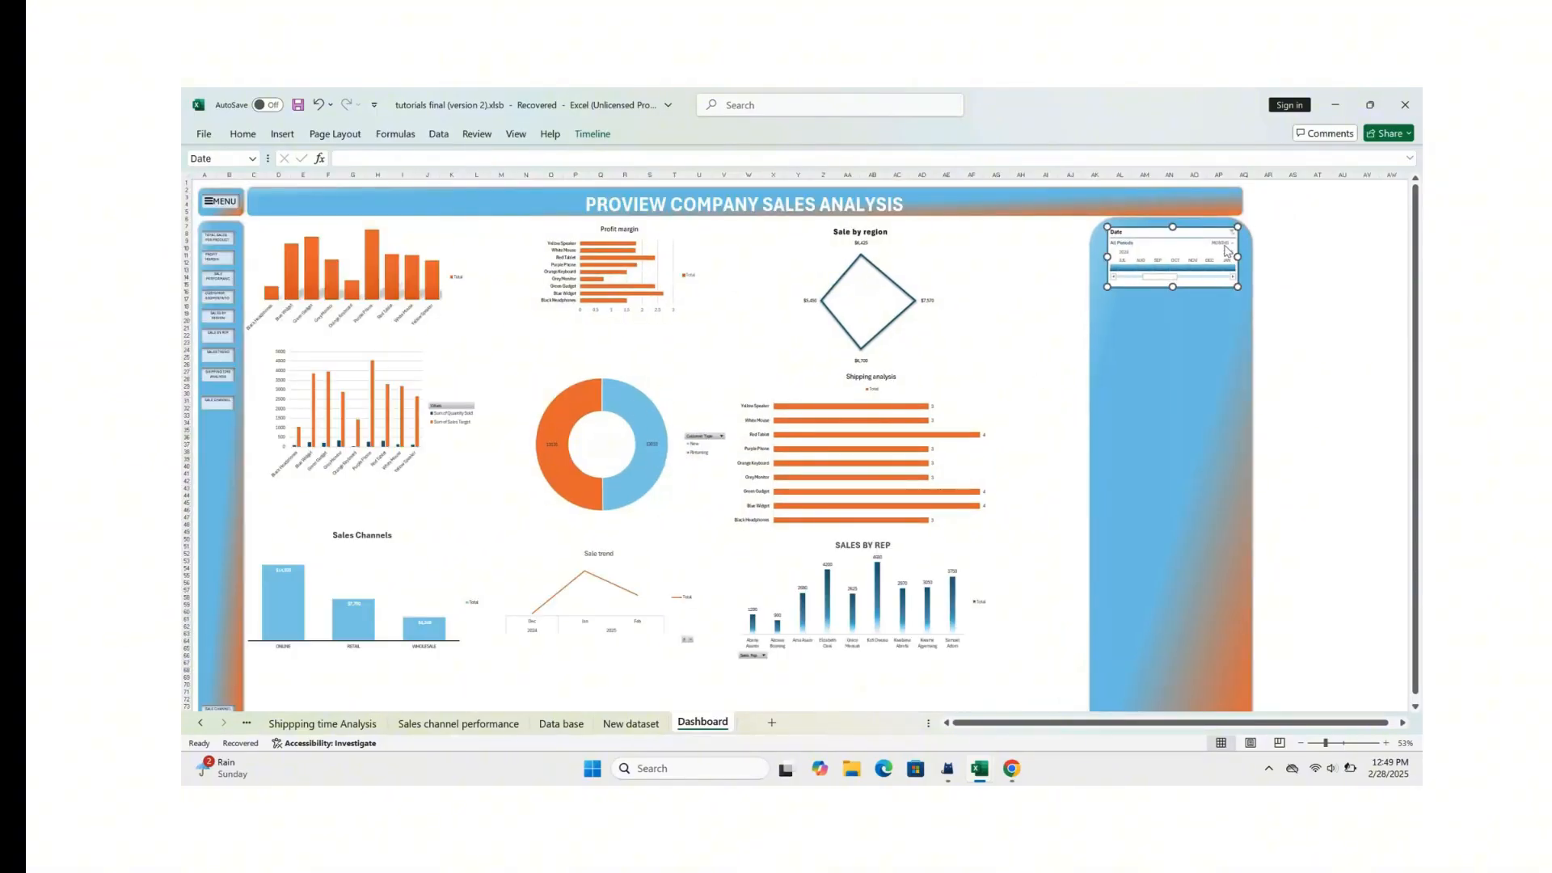
pyautogui.click(1224, 245)
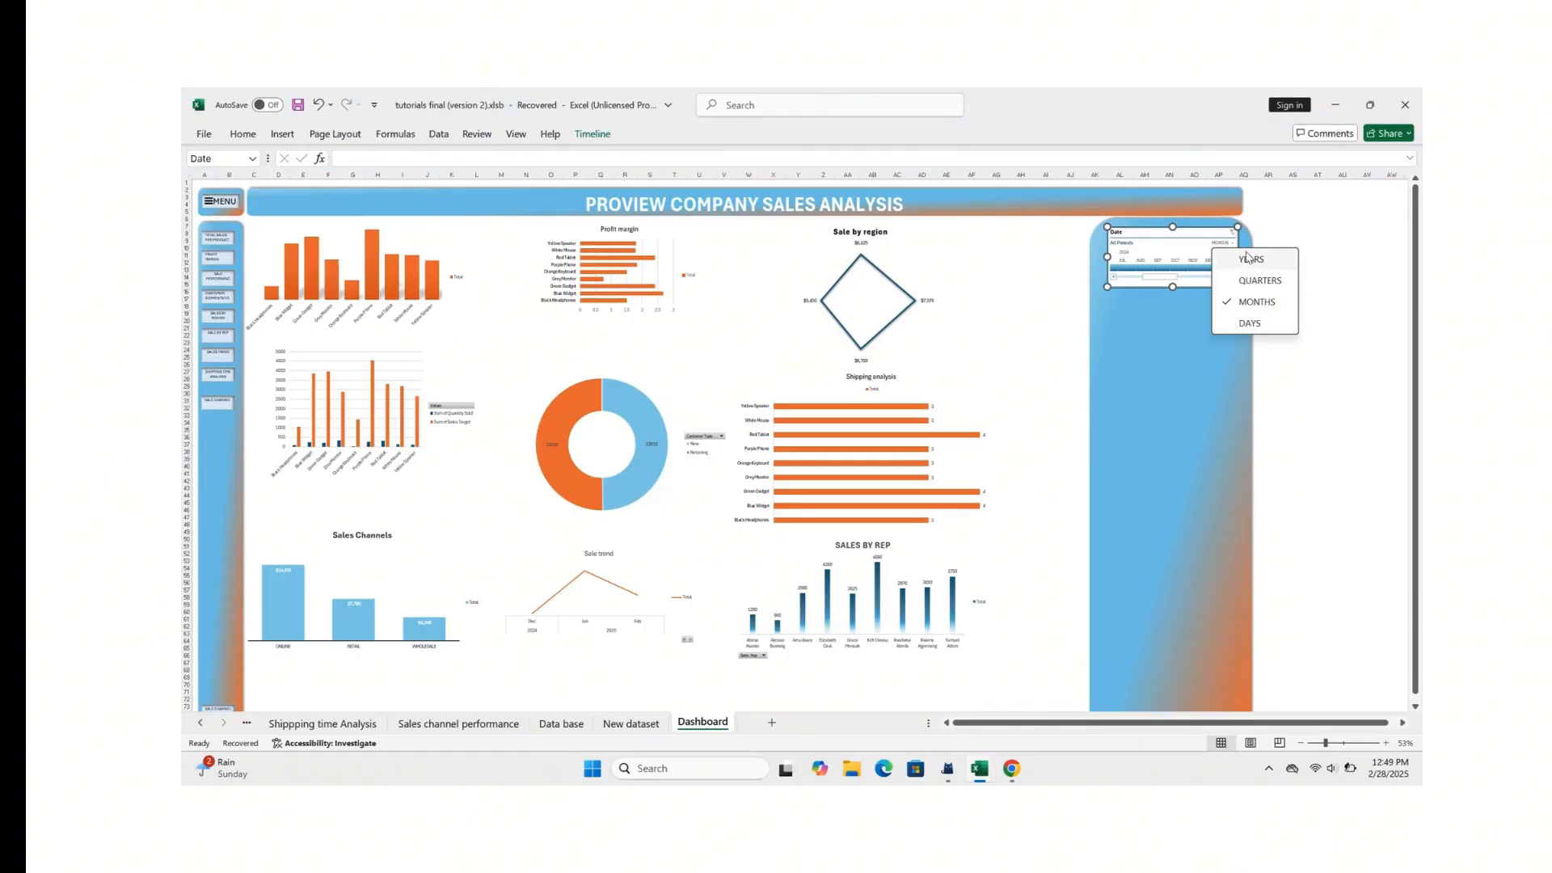
pyautogui.click(1249, 260)
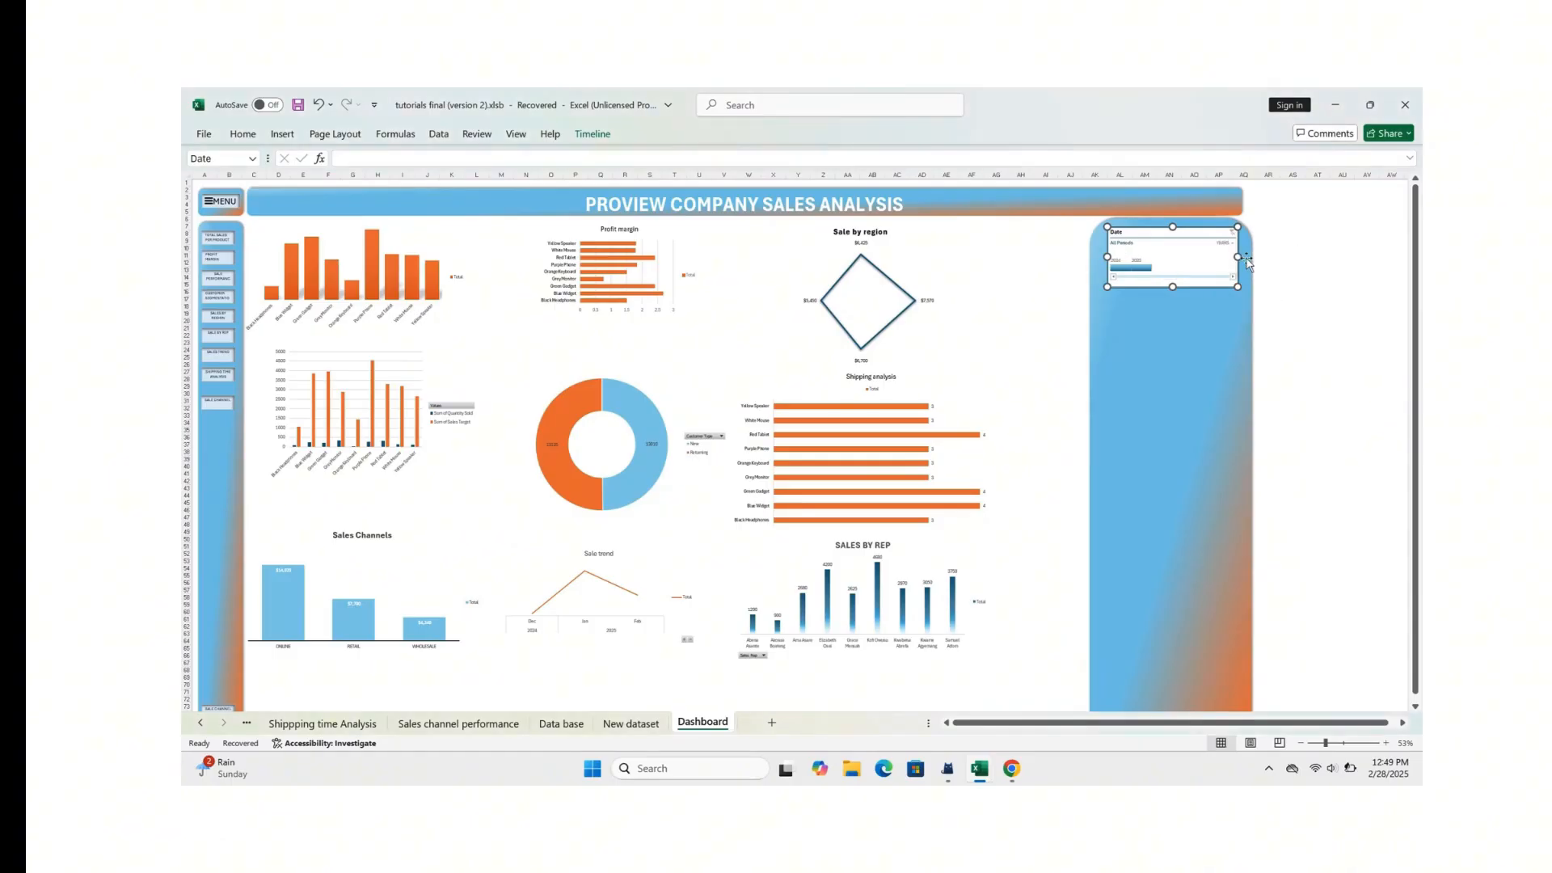
pyautogui.click(1121, 268)
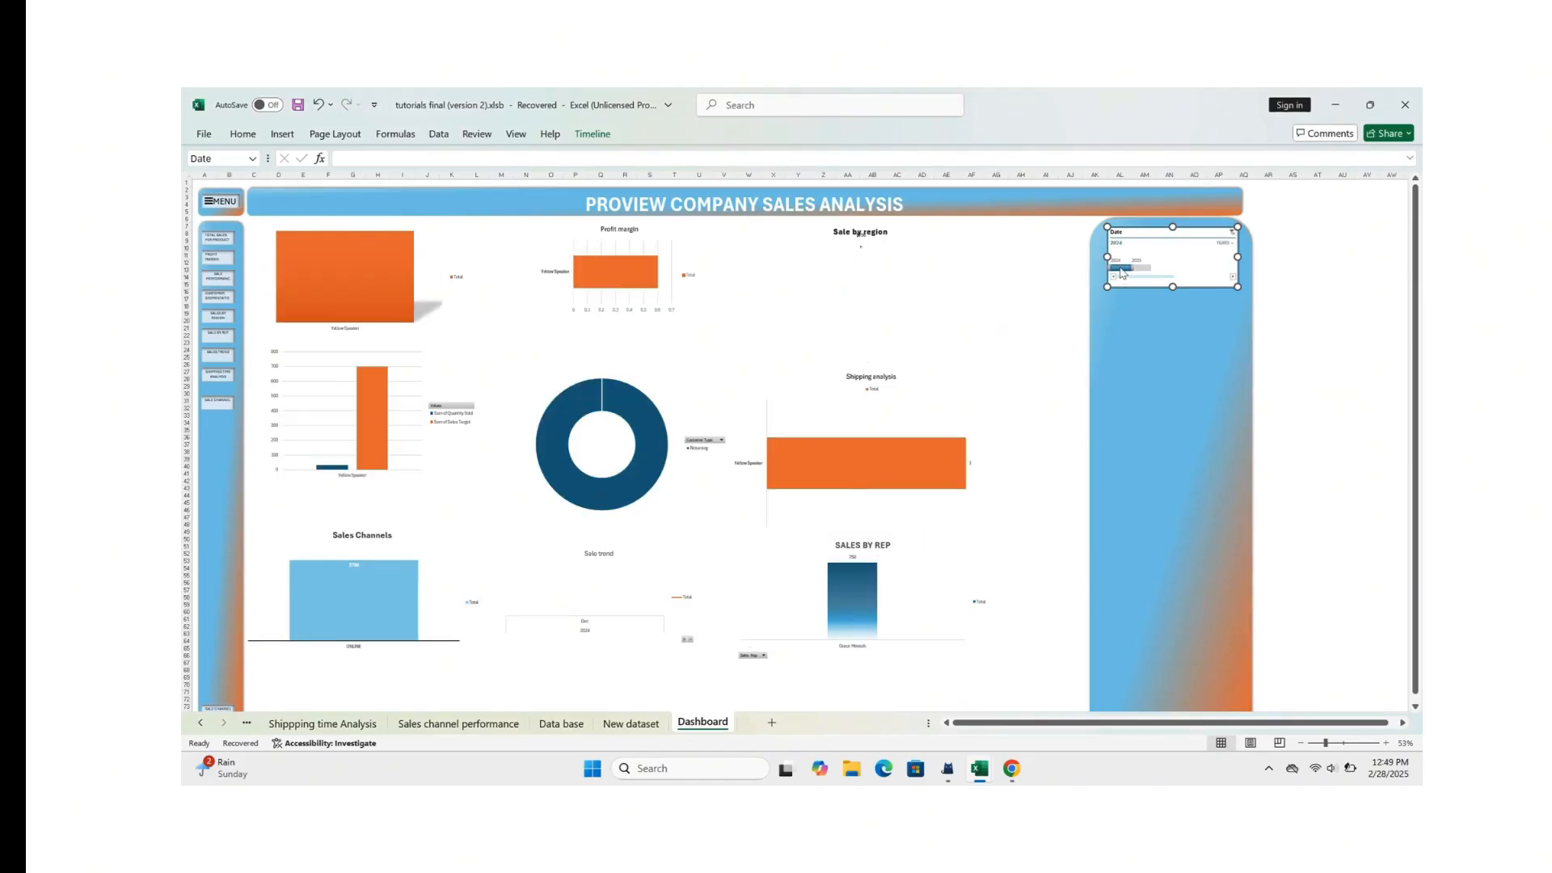
# Step: Examine the dashboard charts under the 2024 filter, including Sales by Rep, and clear the Date timeline's filter
pyautogui.moveTo(773, 452)
pyautogui.scroll(-2, 495, 603)
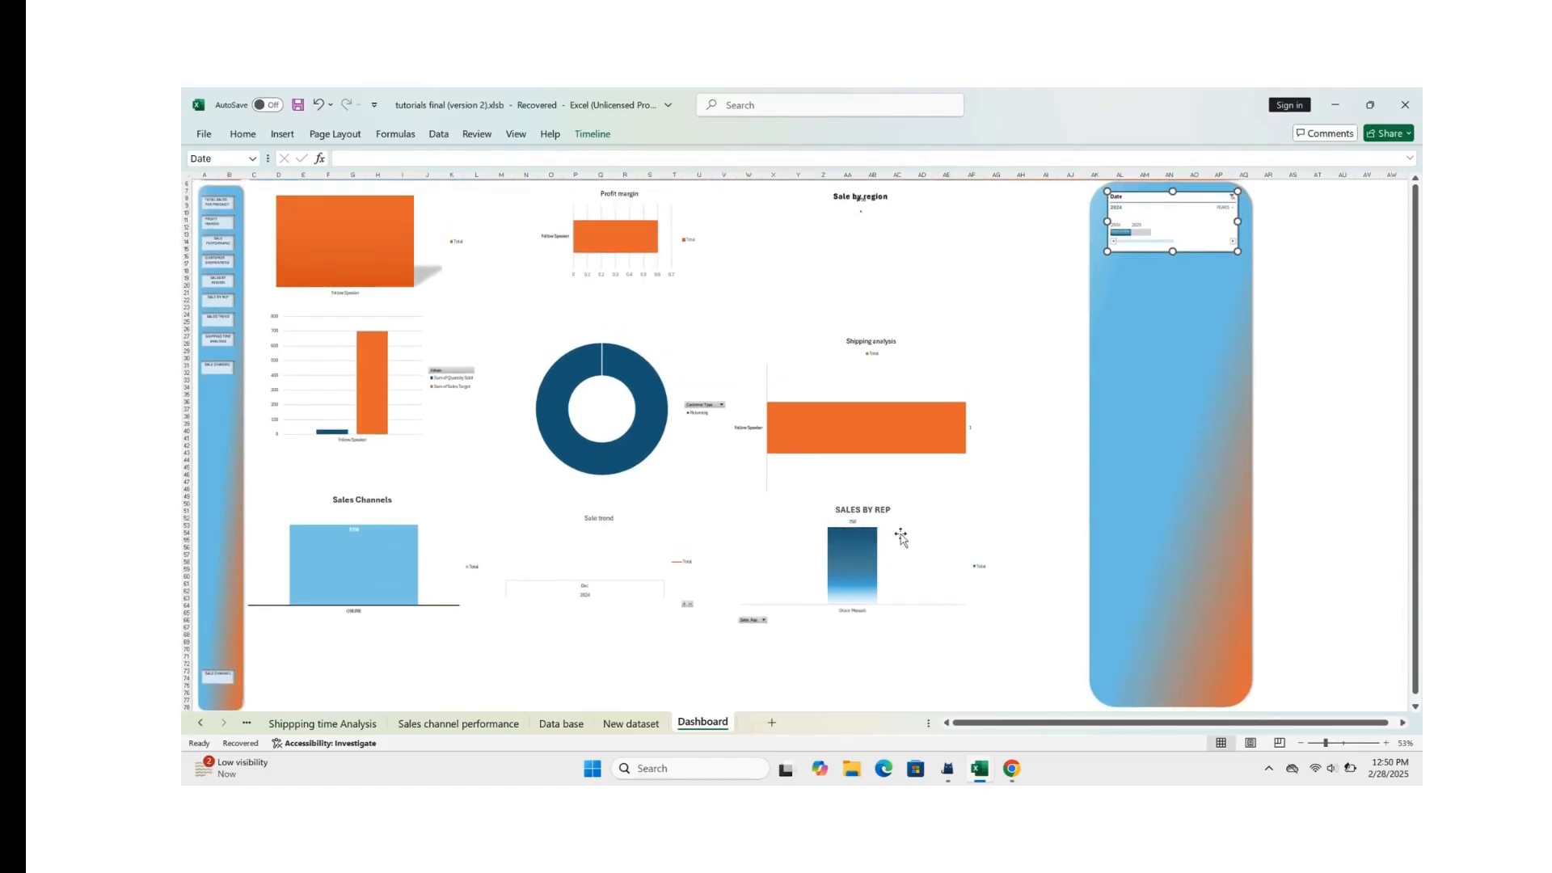
pyautogui.scroll(1, 874, 564)
pyautogui.scroll(-4, 873, 568)
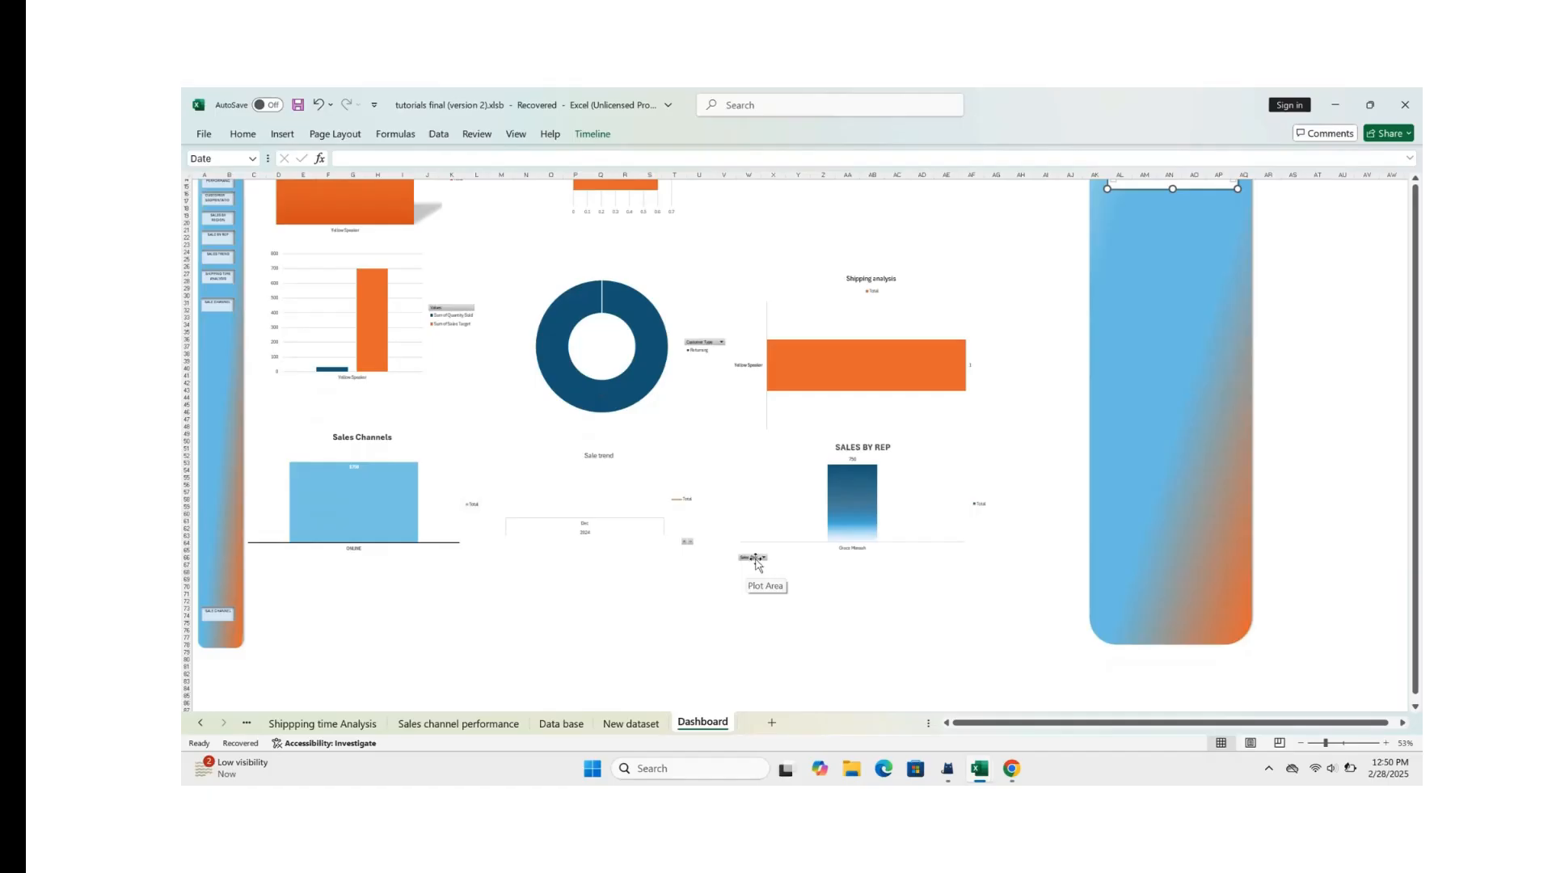
pyautogui.click(756, 560)
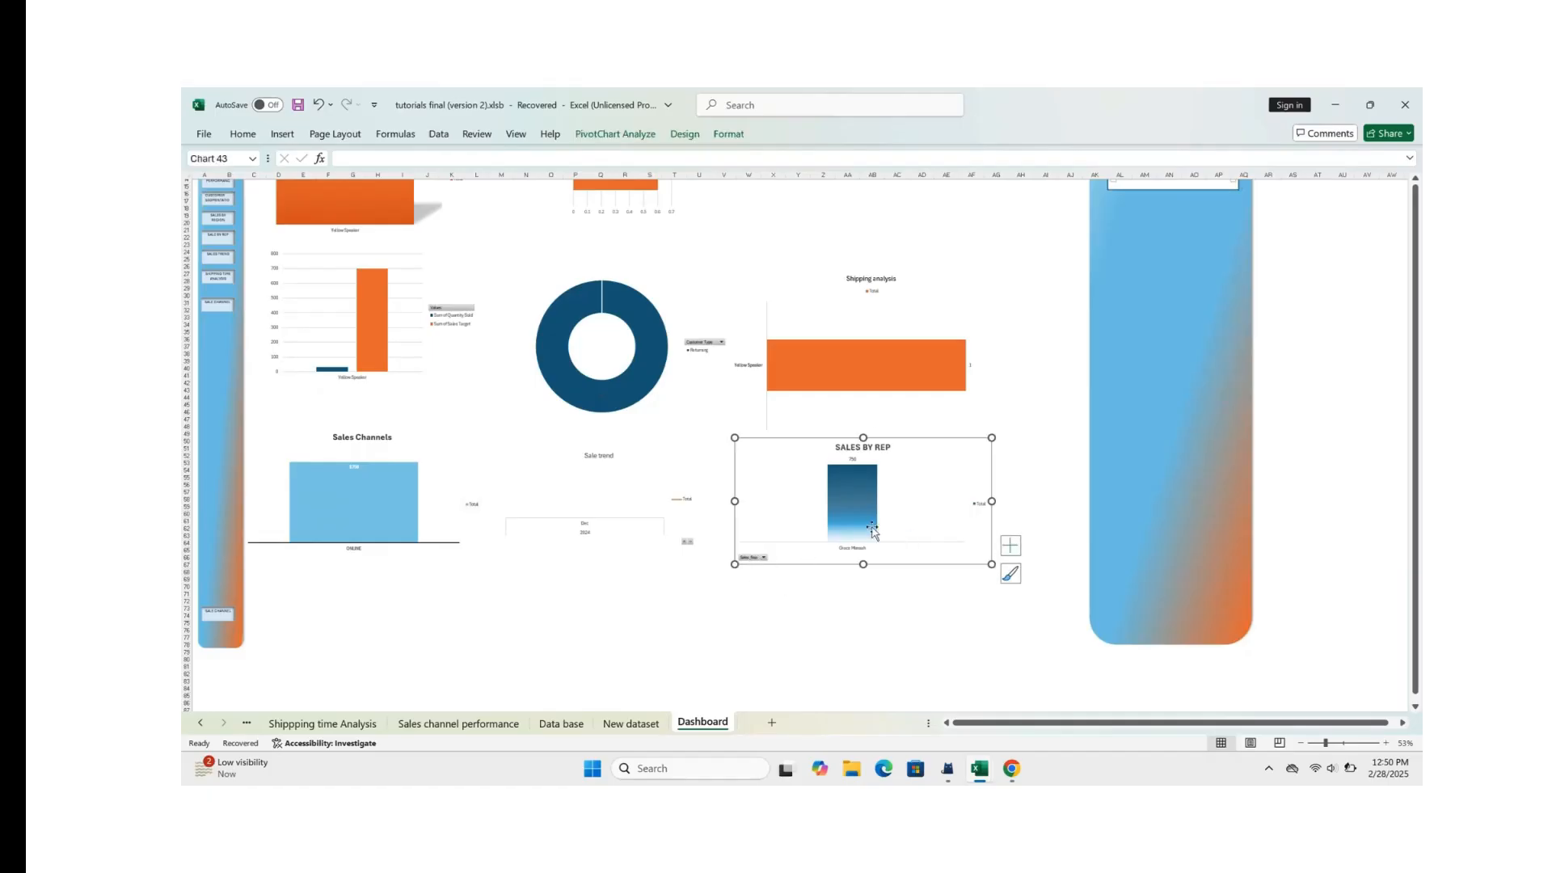
pyautogui.scroll(5, 962, 452)
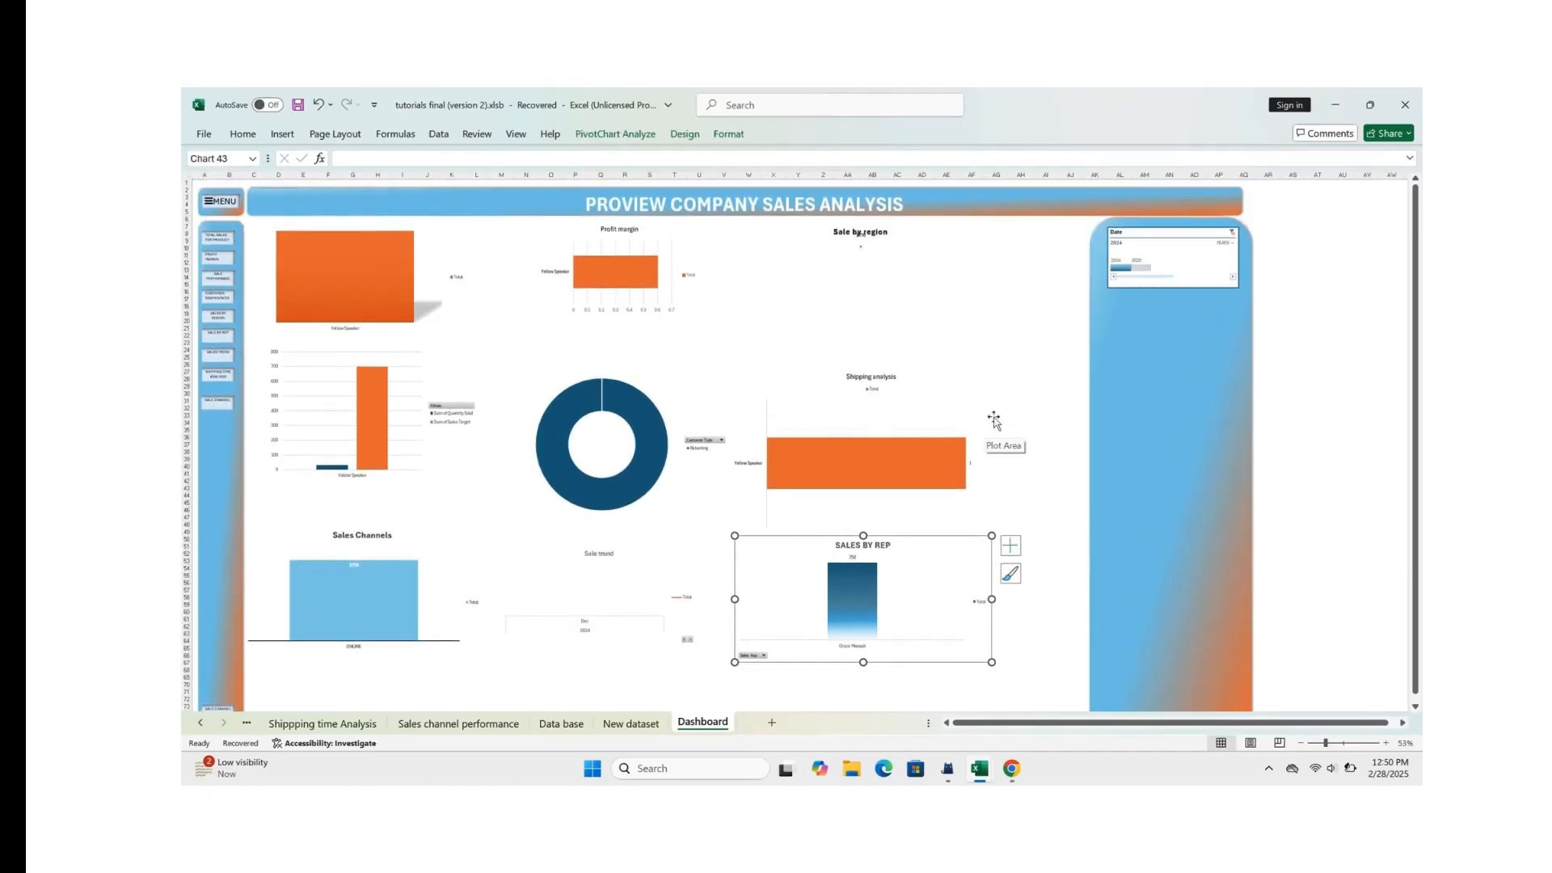
pyautogui.scroll(-2, 1036, 395)
pyautogui.scroll(3, 1037, 395)
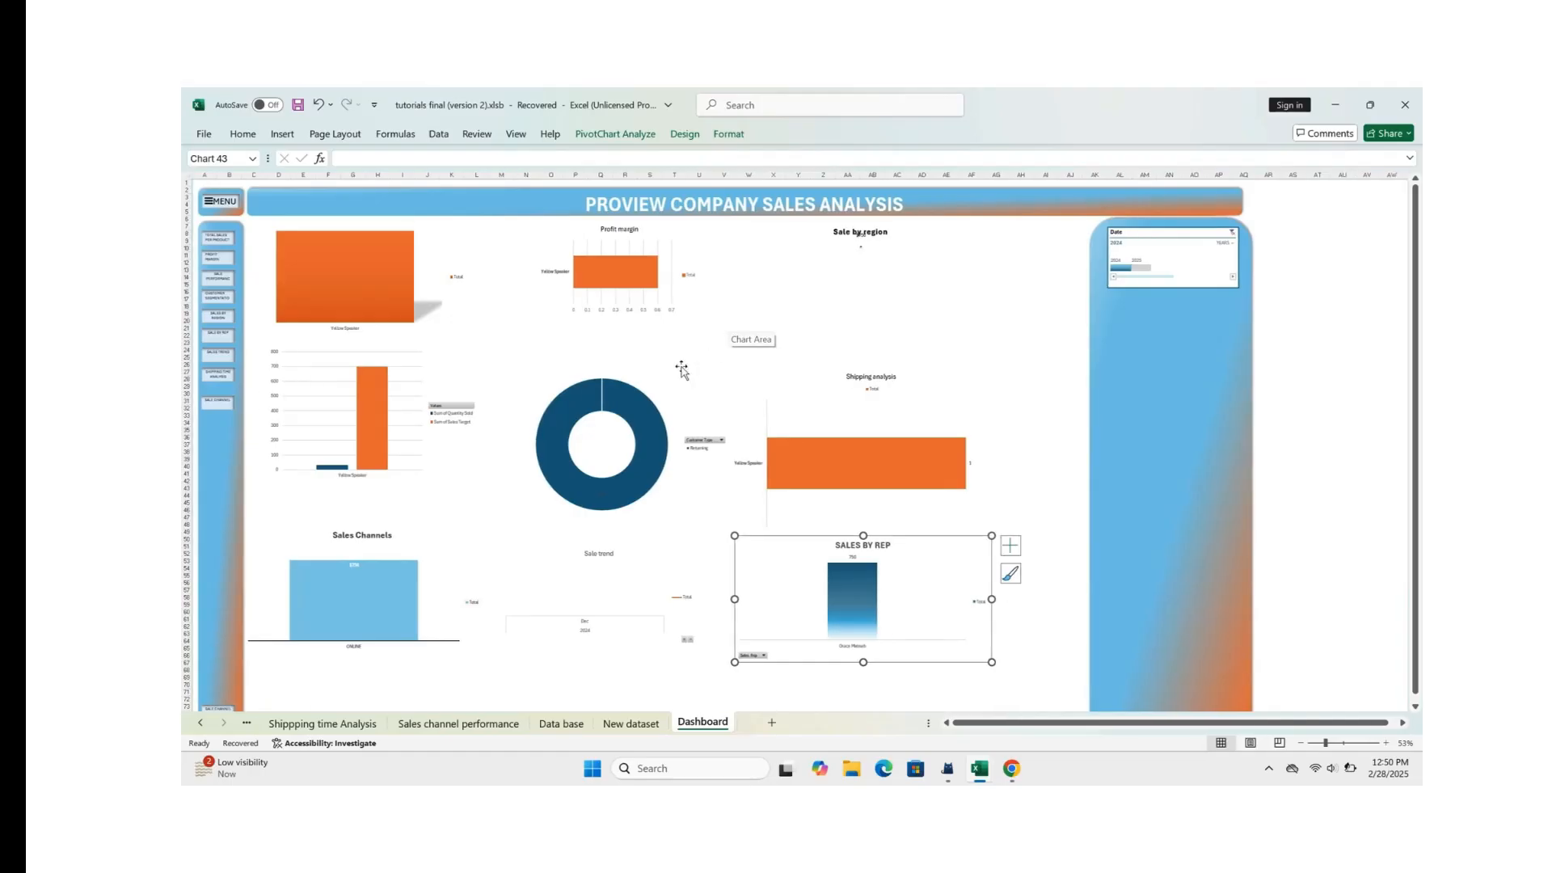
pyautogui.moveTo(653, 401)
pyautogui.click(1232, 233)
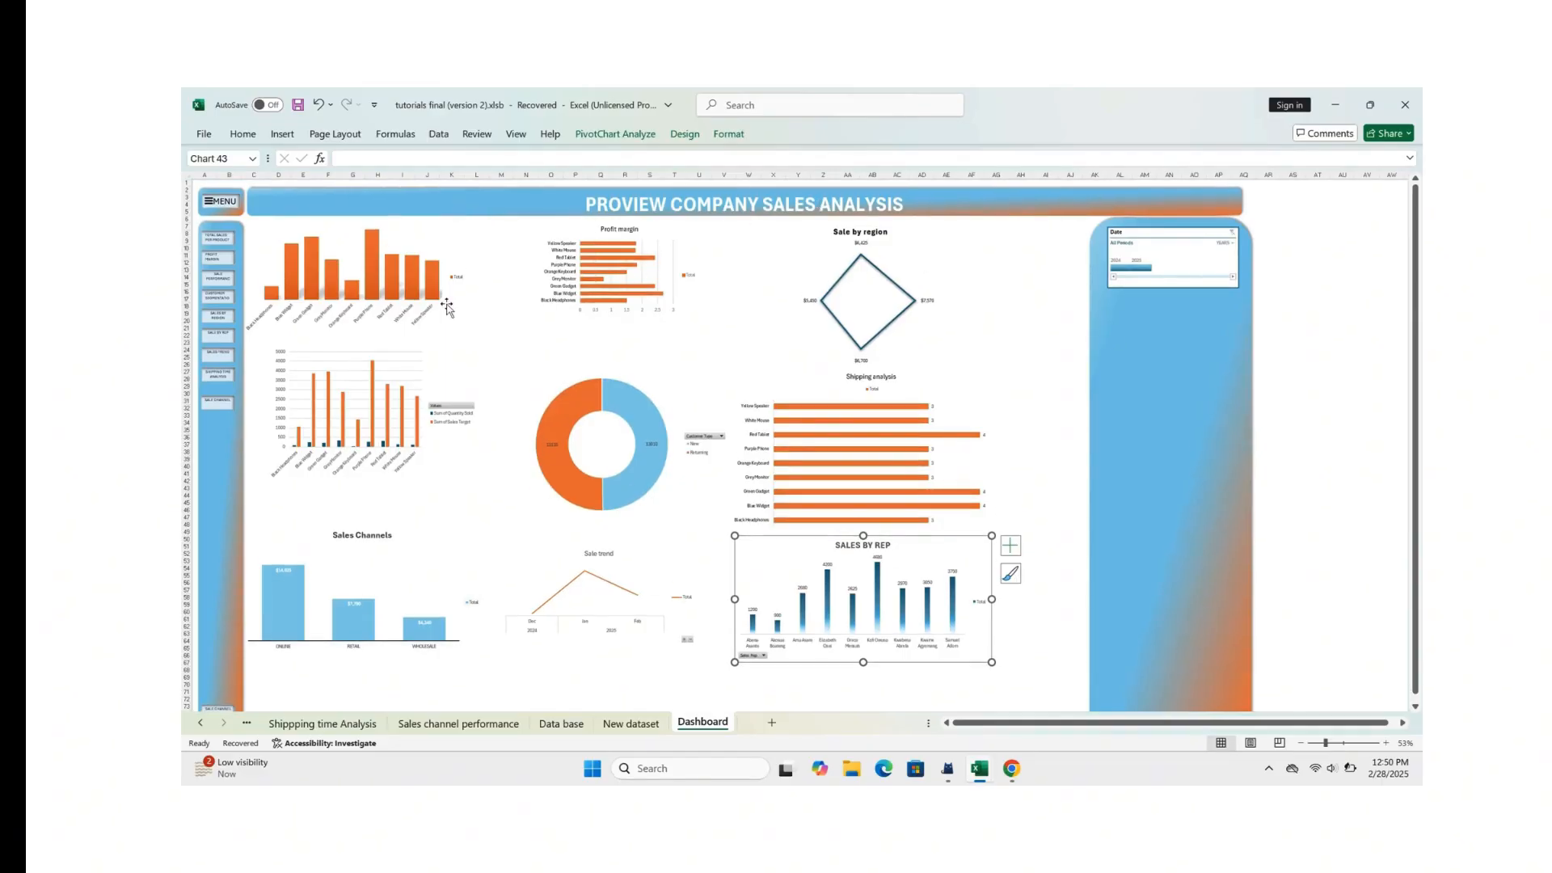
pyautogui.click(411, 267)
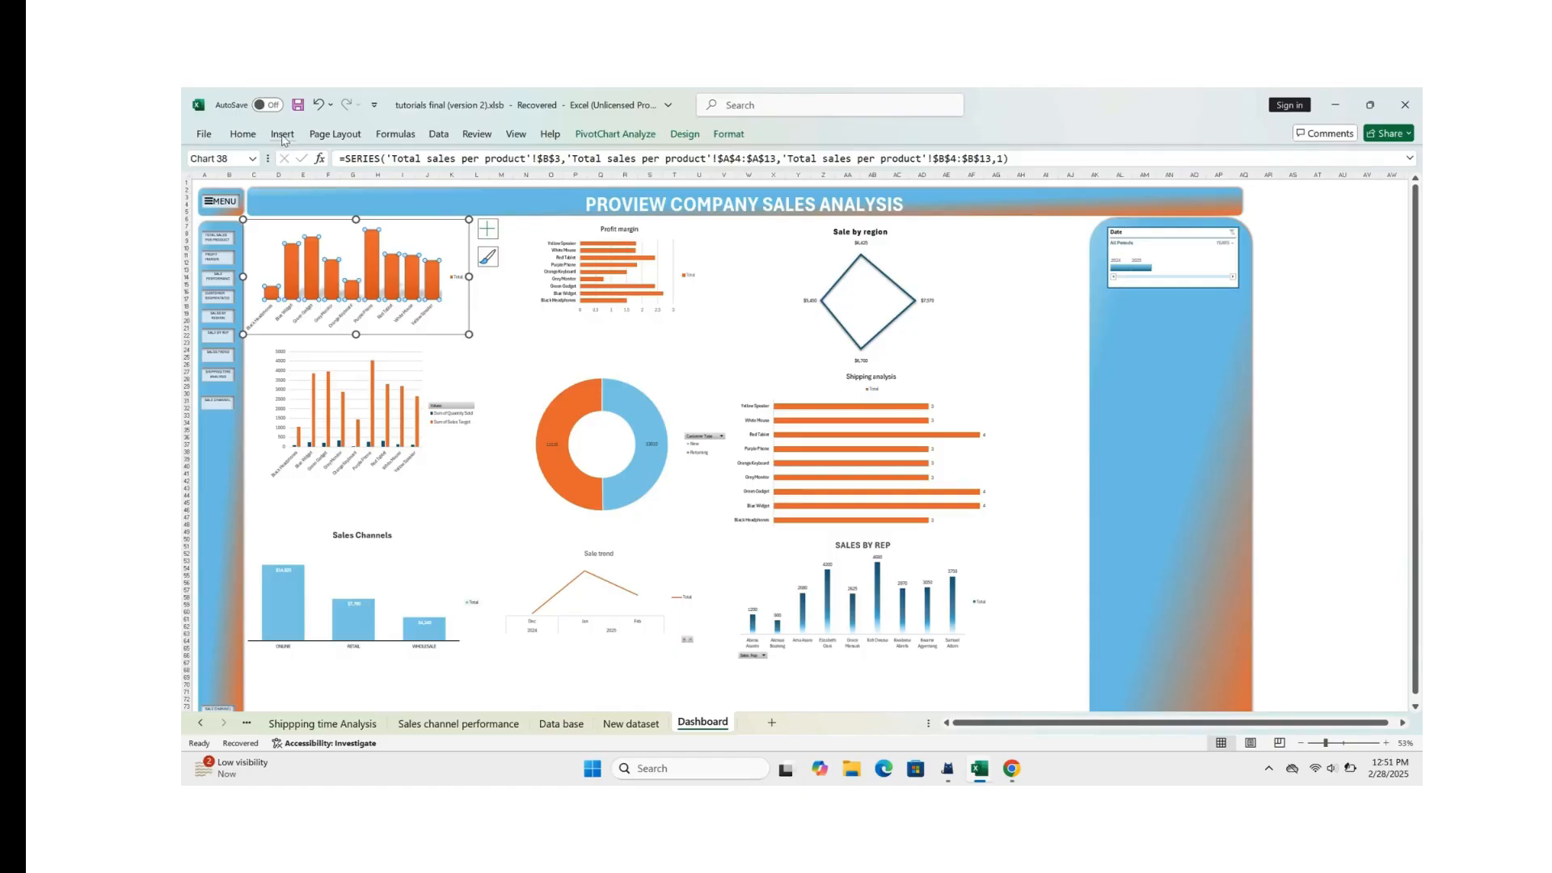
pyautogui.click(282, 134)
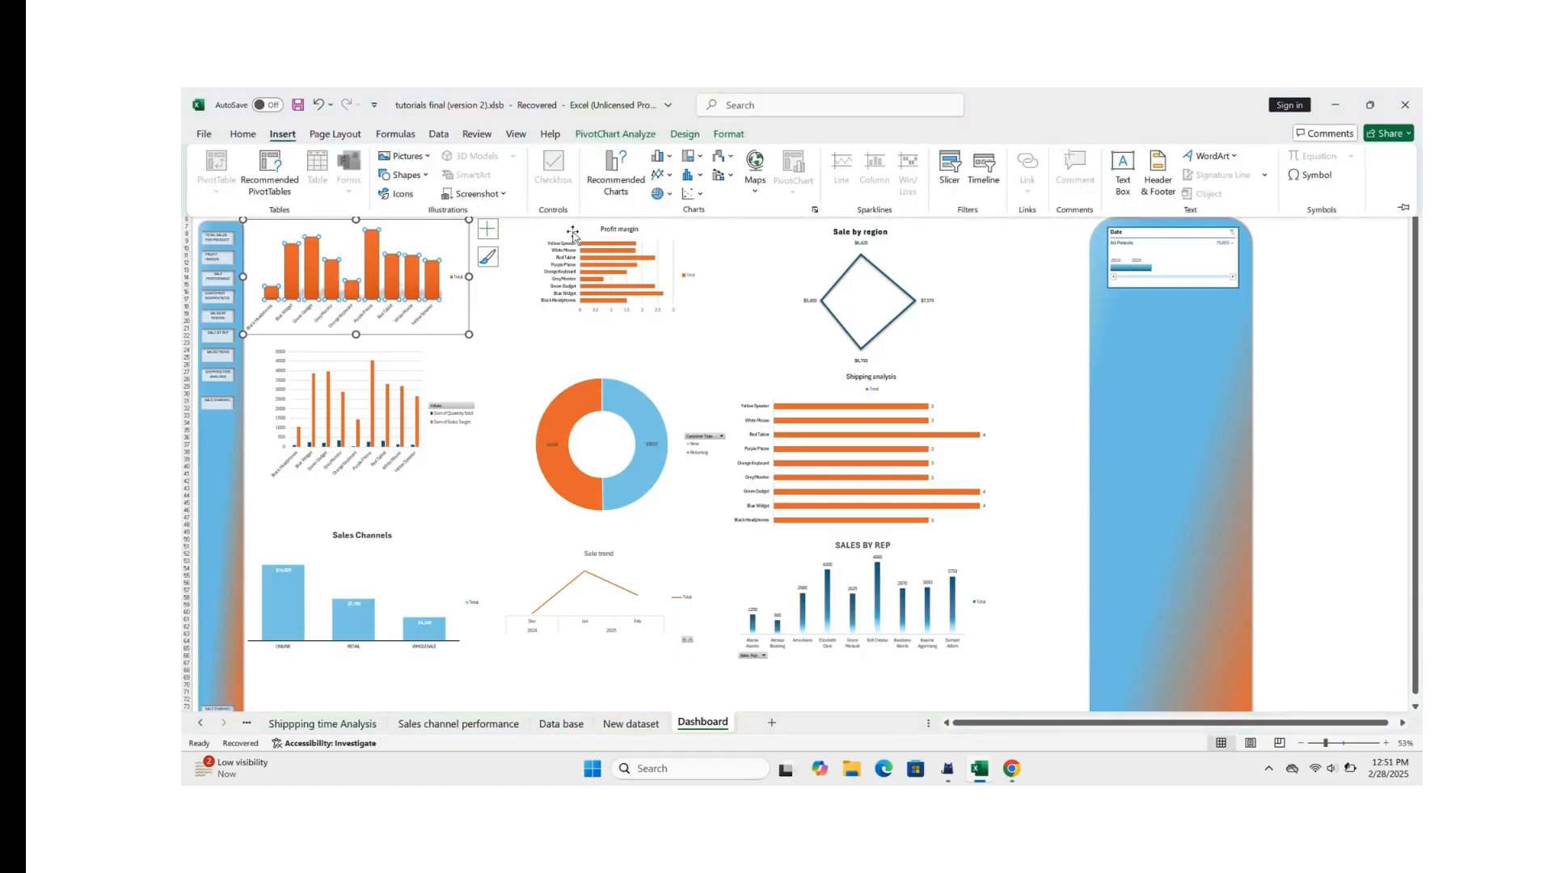
pyautogui.click(727, 336)
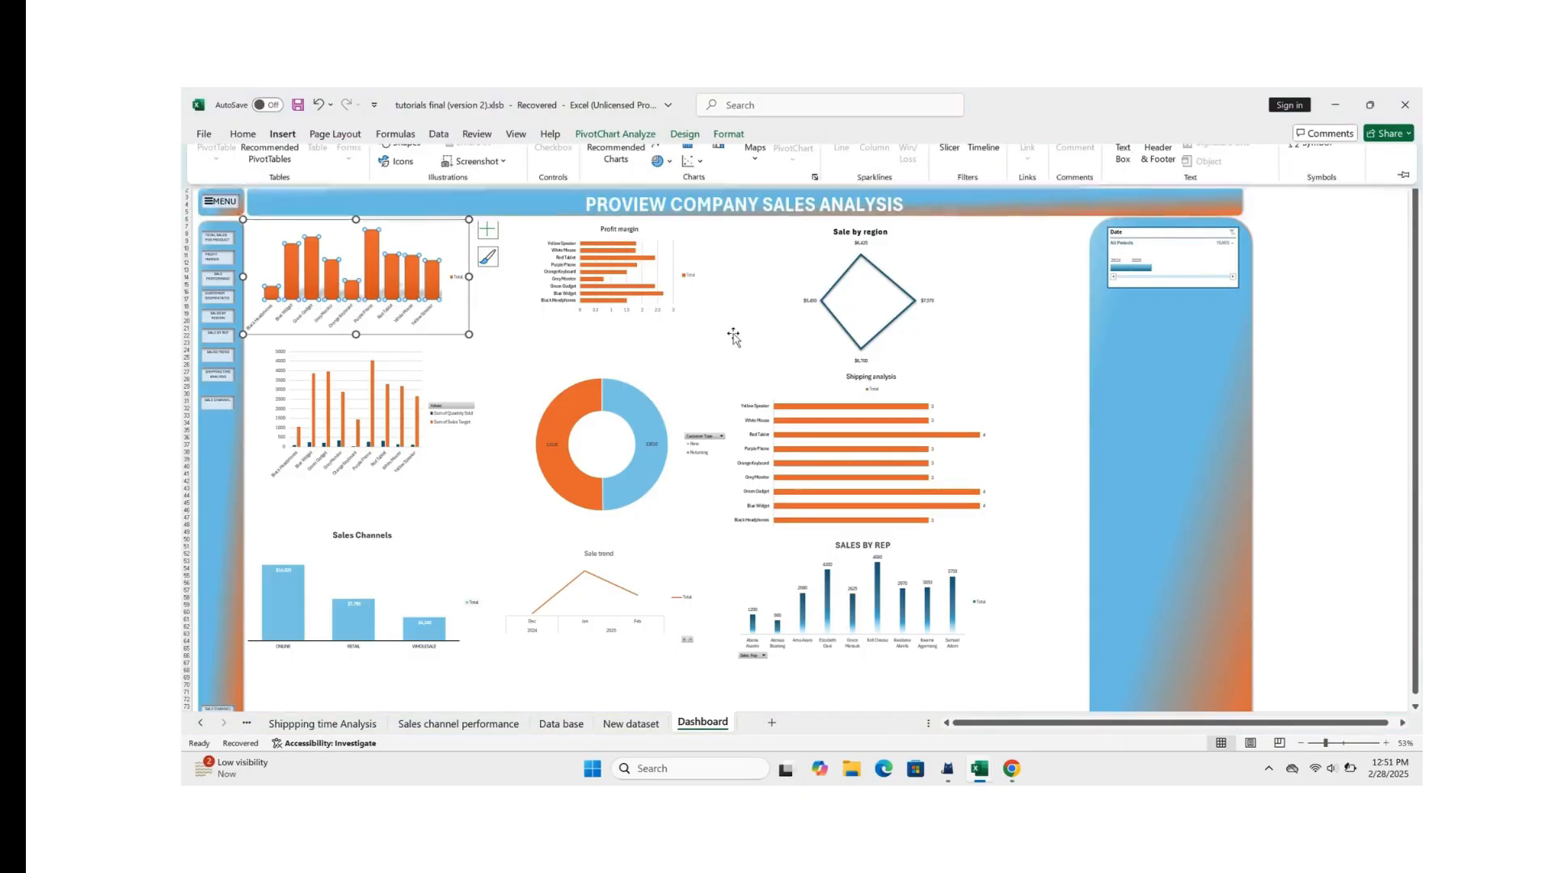
pyautogui.click(568, 344)
# Step: Insert a Product Name slicer from the total sales per product chart
pyautogui.click(366, 253)
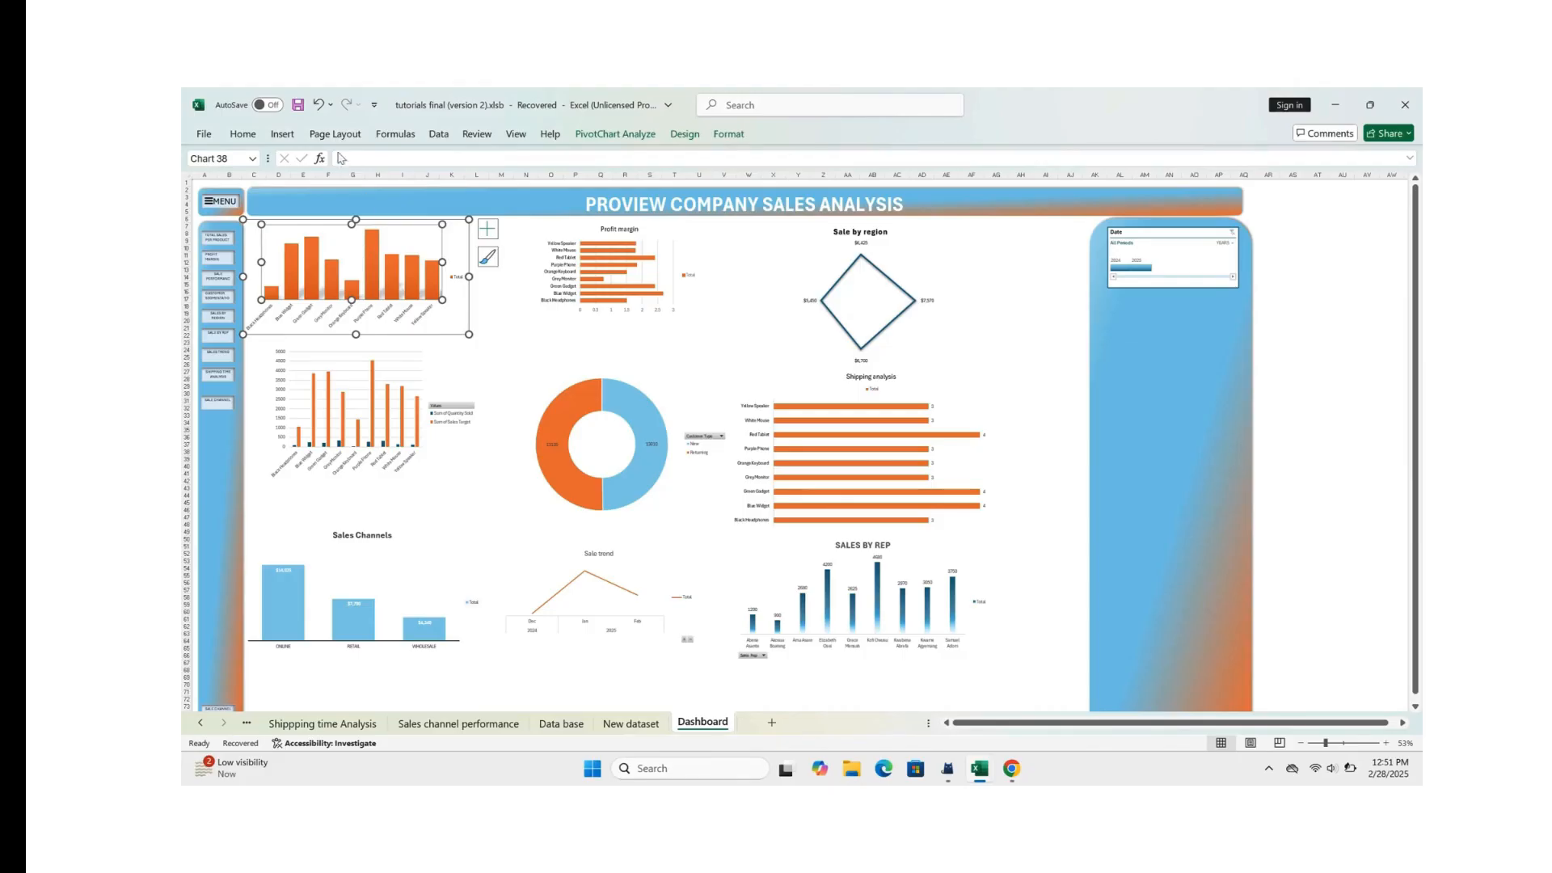
pyautogui.click(288, 140)
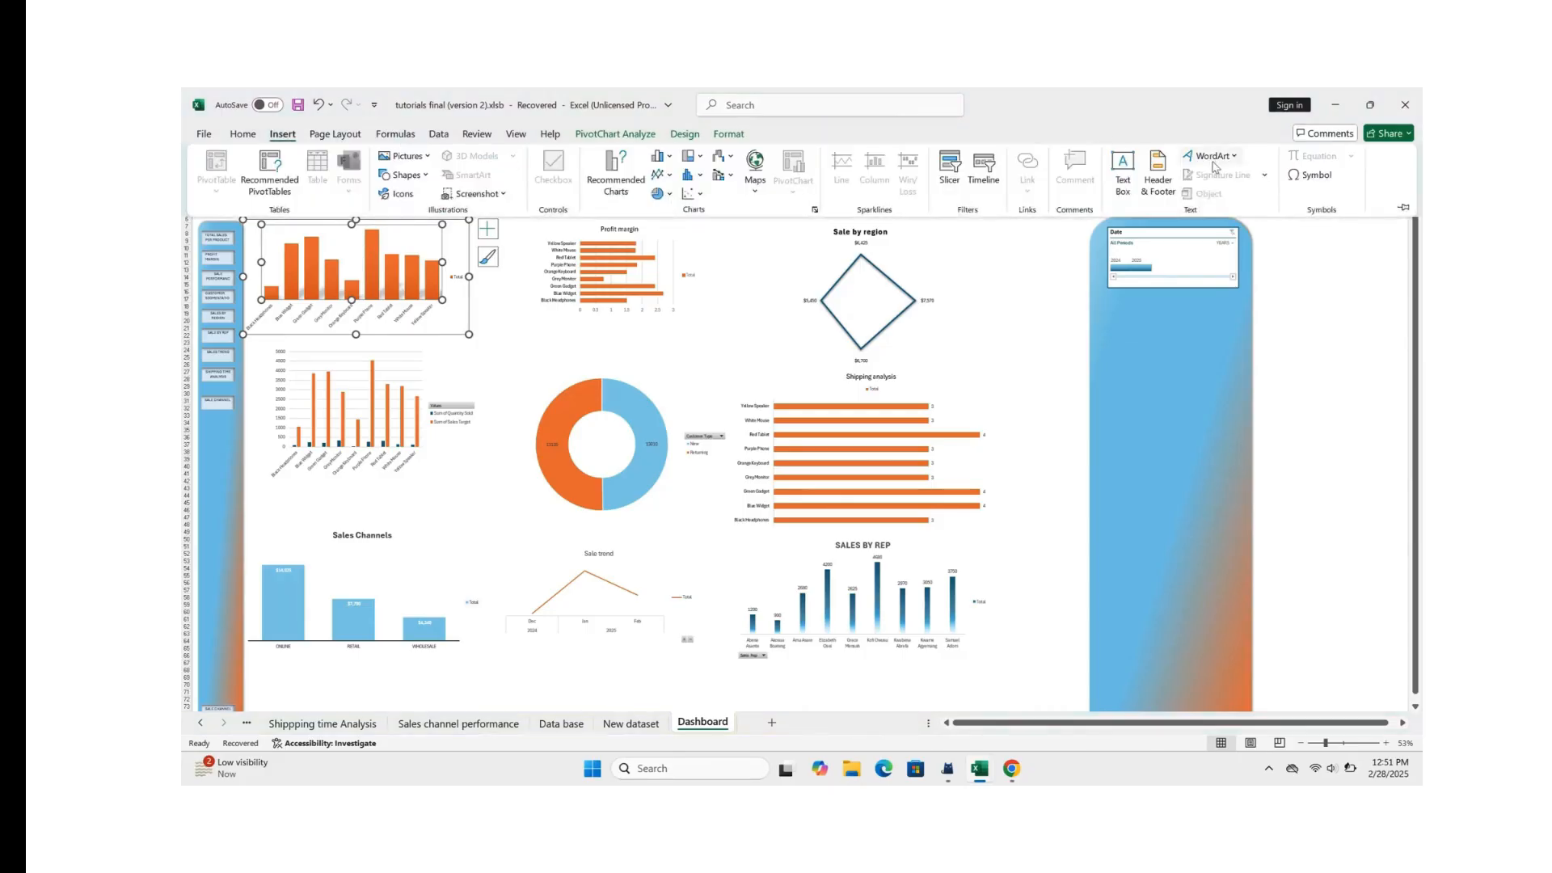
pyautogui.click(950, 165)
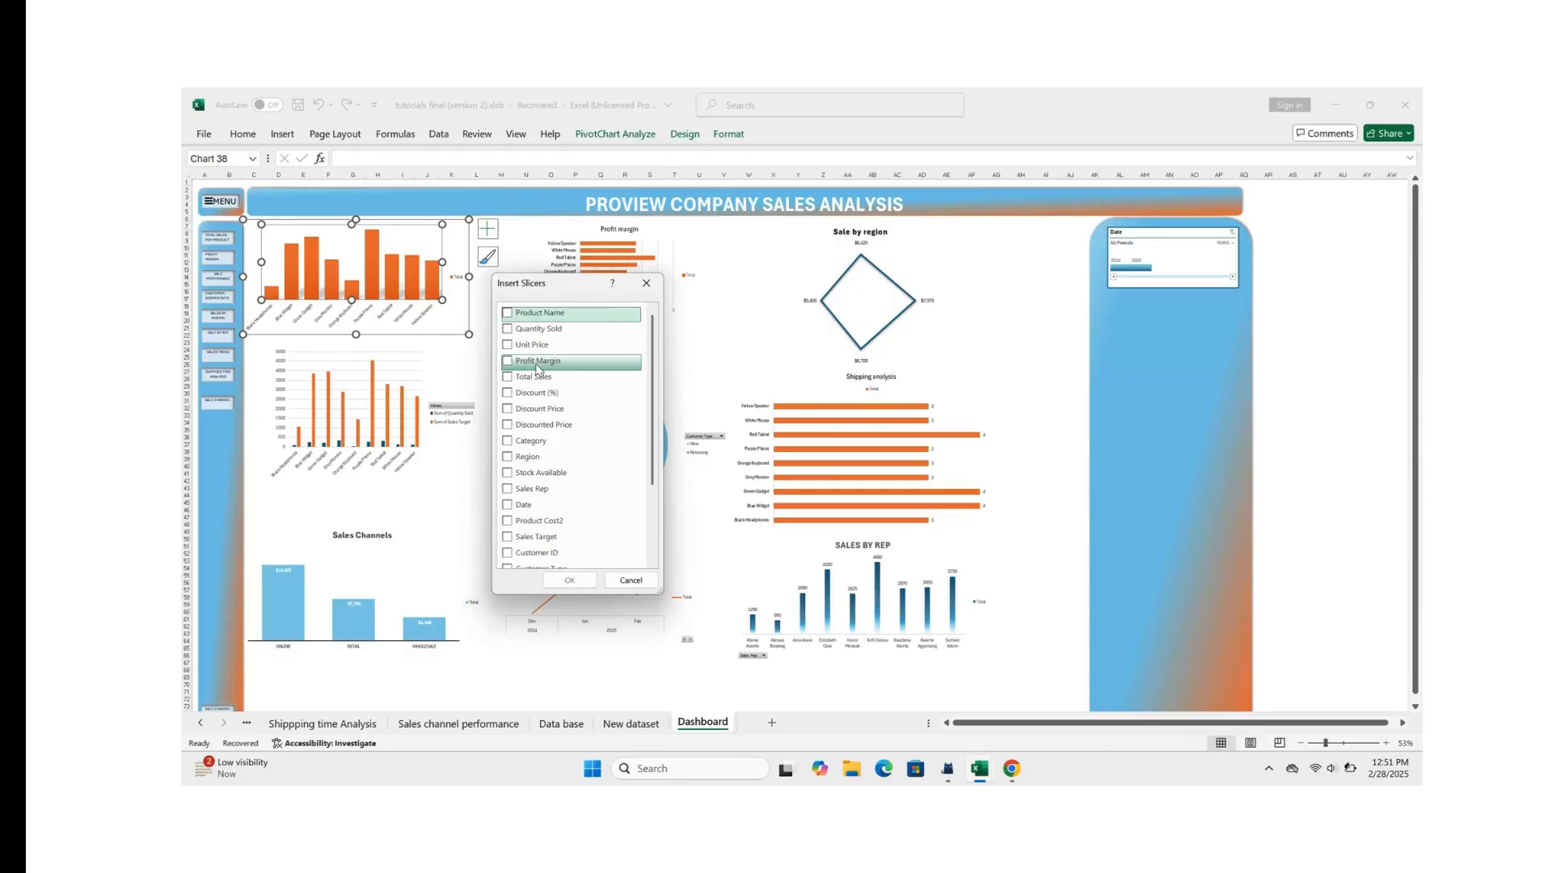
pyautogui.click(514, 318)
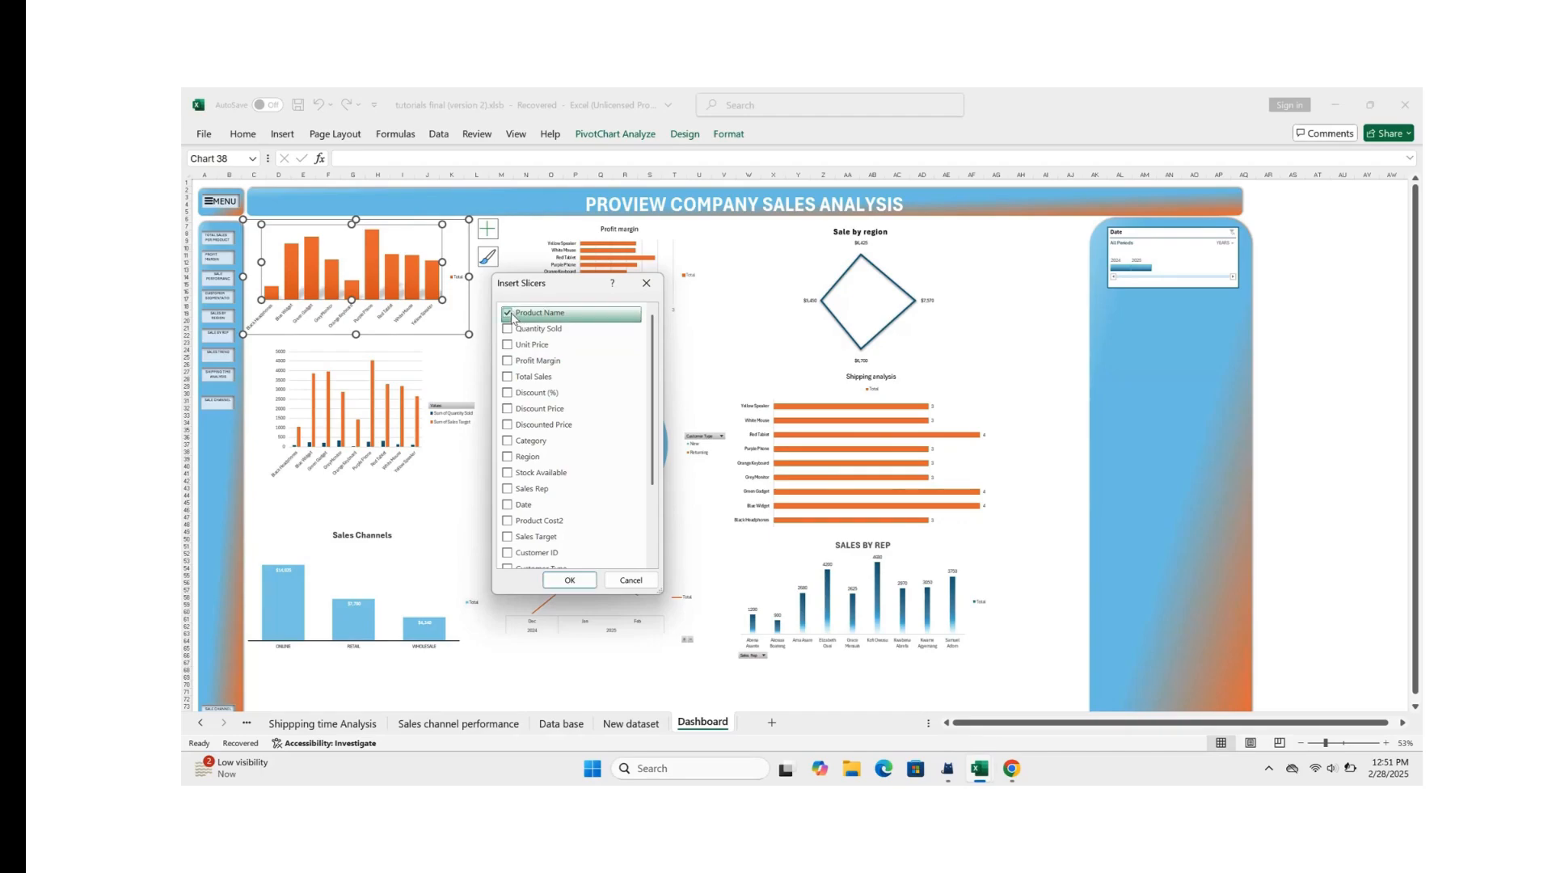
pyautogui.click(570, 581)
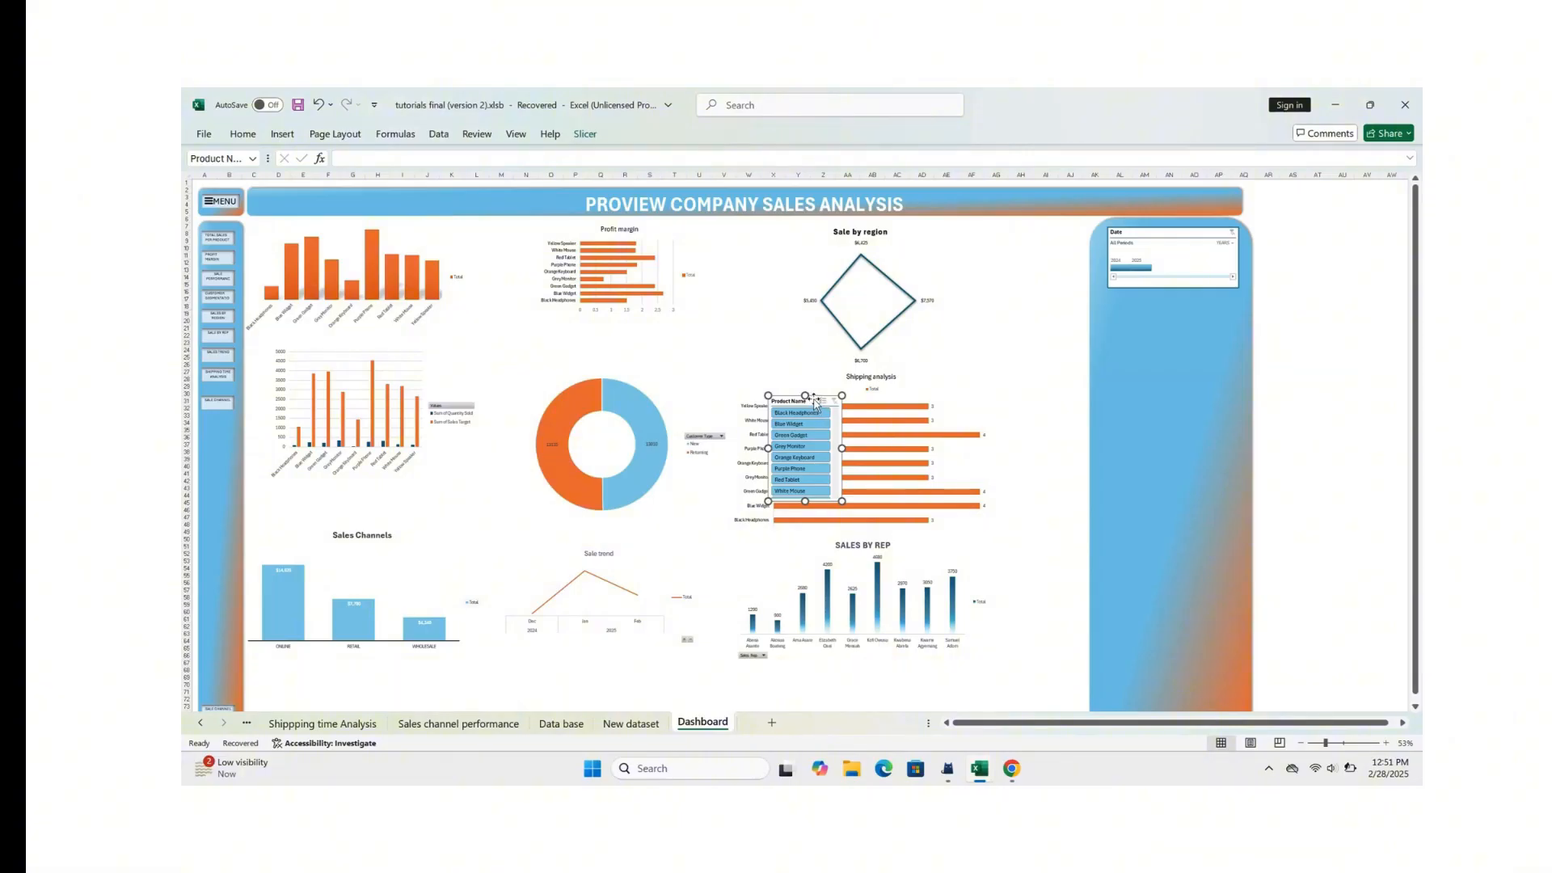
# Step: Move the Product Name slicer onto the blue side panel below the Date timeline and enlarge it to fit all products
pyautogui.moveTo(812, 401); pyautogui.dragTo(1153, 312)
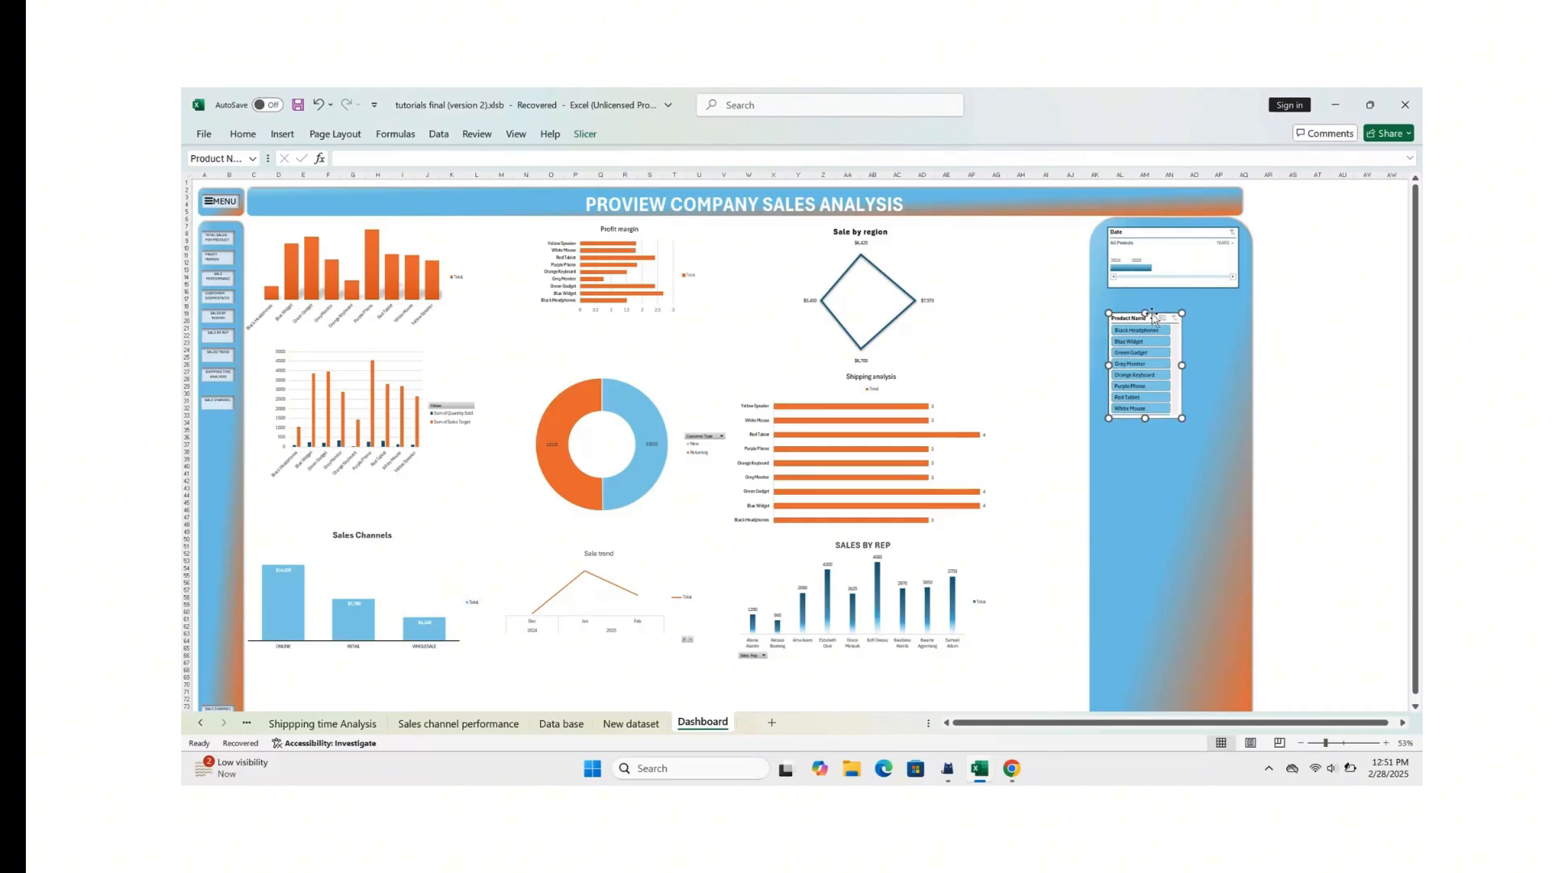
pyautogui.moveTo(1182, 419)
pyautogui.mouseDown()
pyautogui.moveTo(1249, 451)
pyautogui.moveTo(1244, 469)
pyautogui.moveTo(1171, 429)
pyautogui.mouseUp()
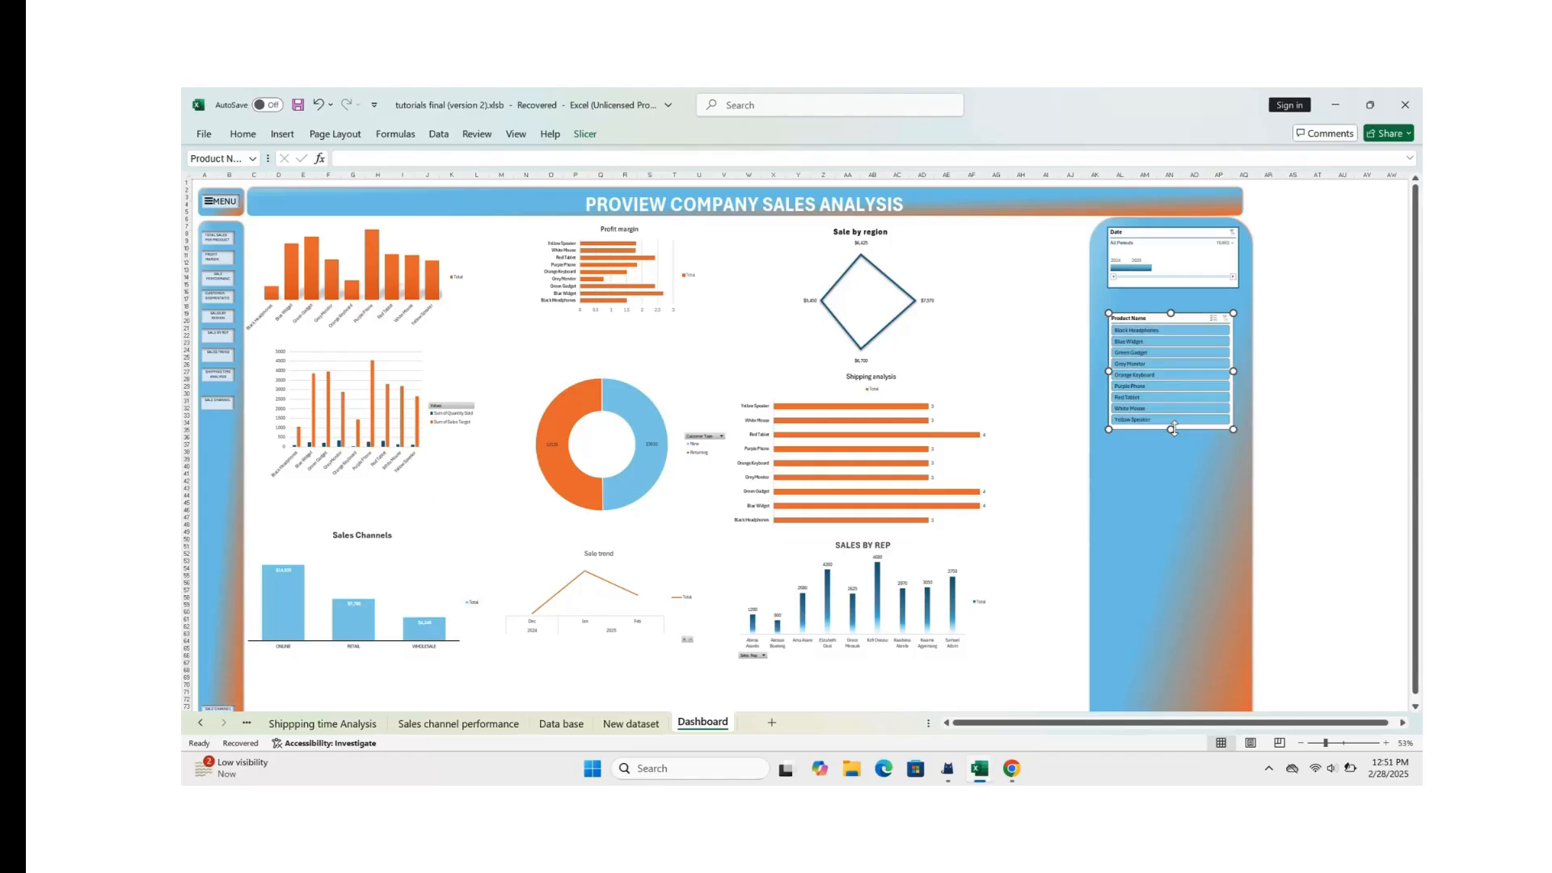
pyautogui.click(1176, 525)
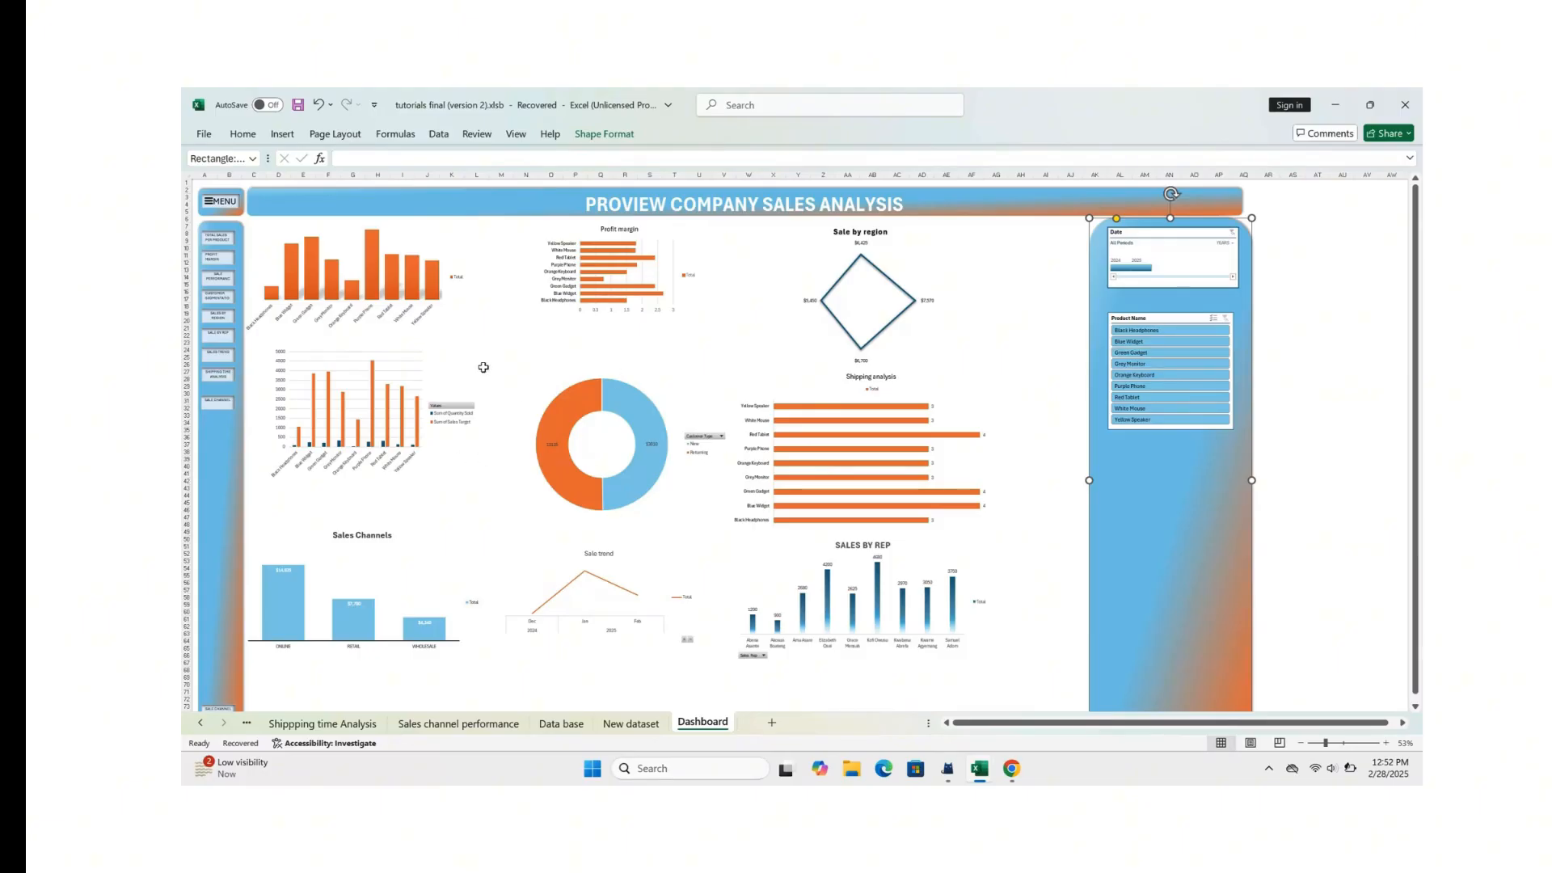
pyautogui.click(388, 269)
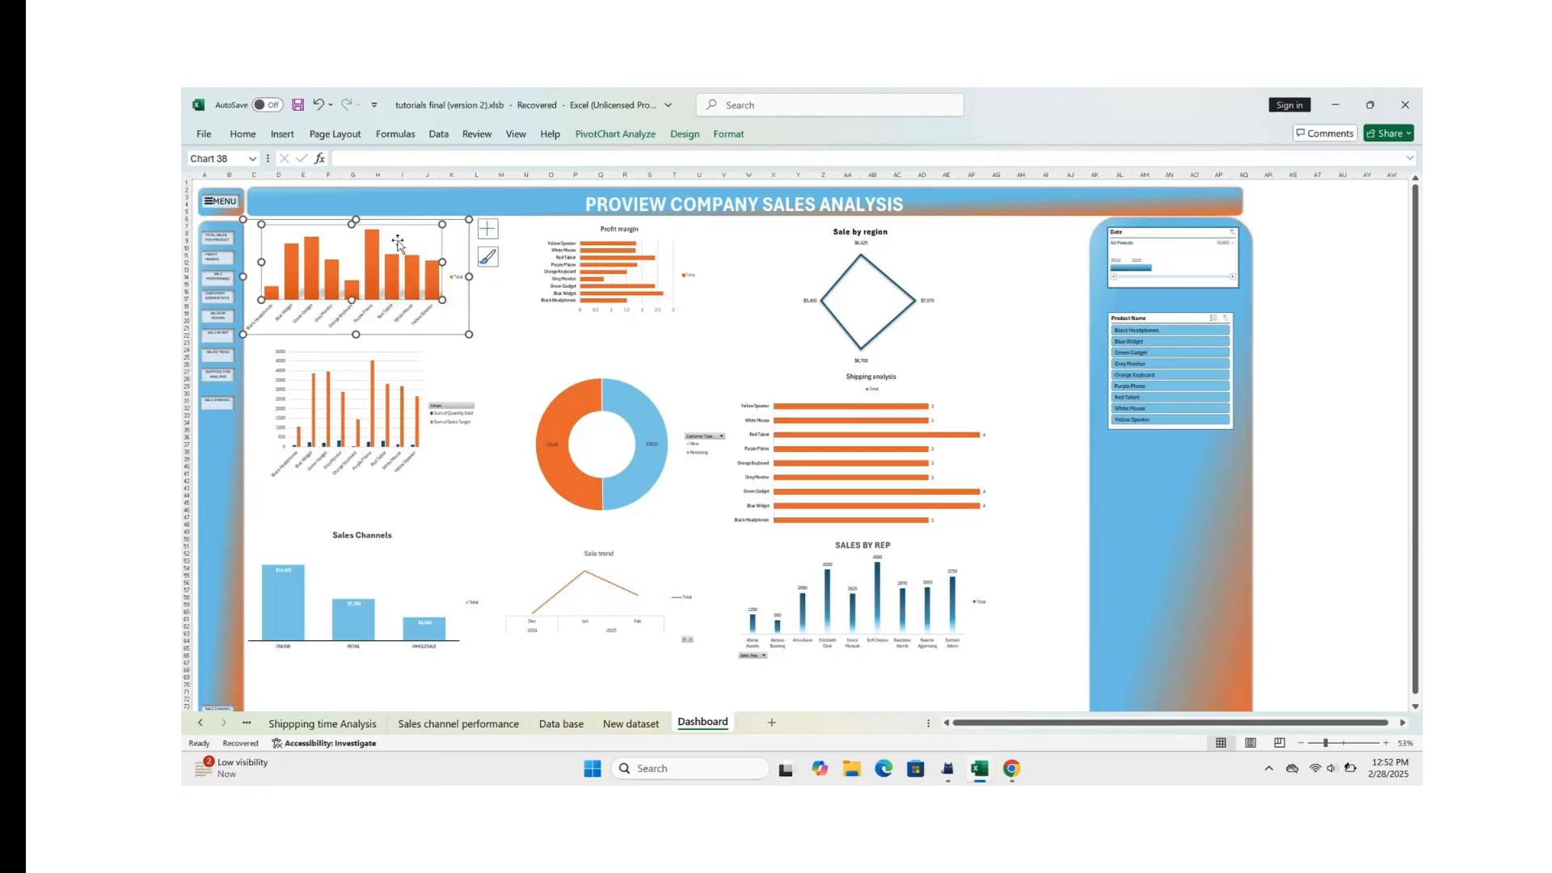
pyautogui.click(510, 345)
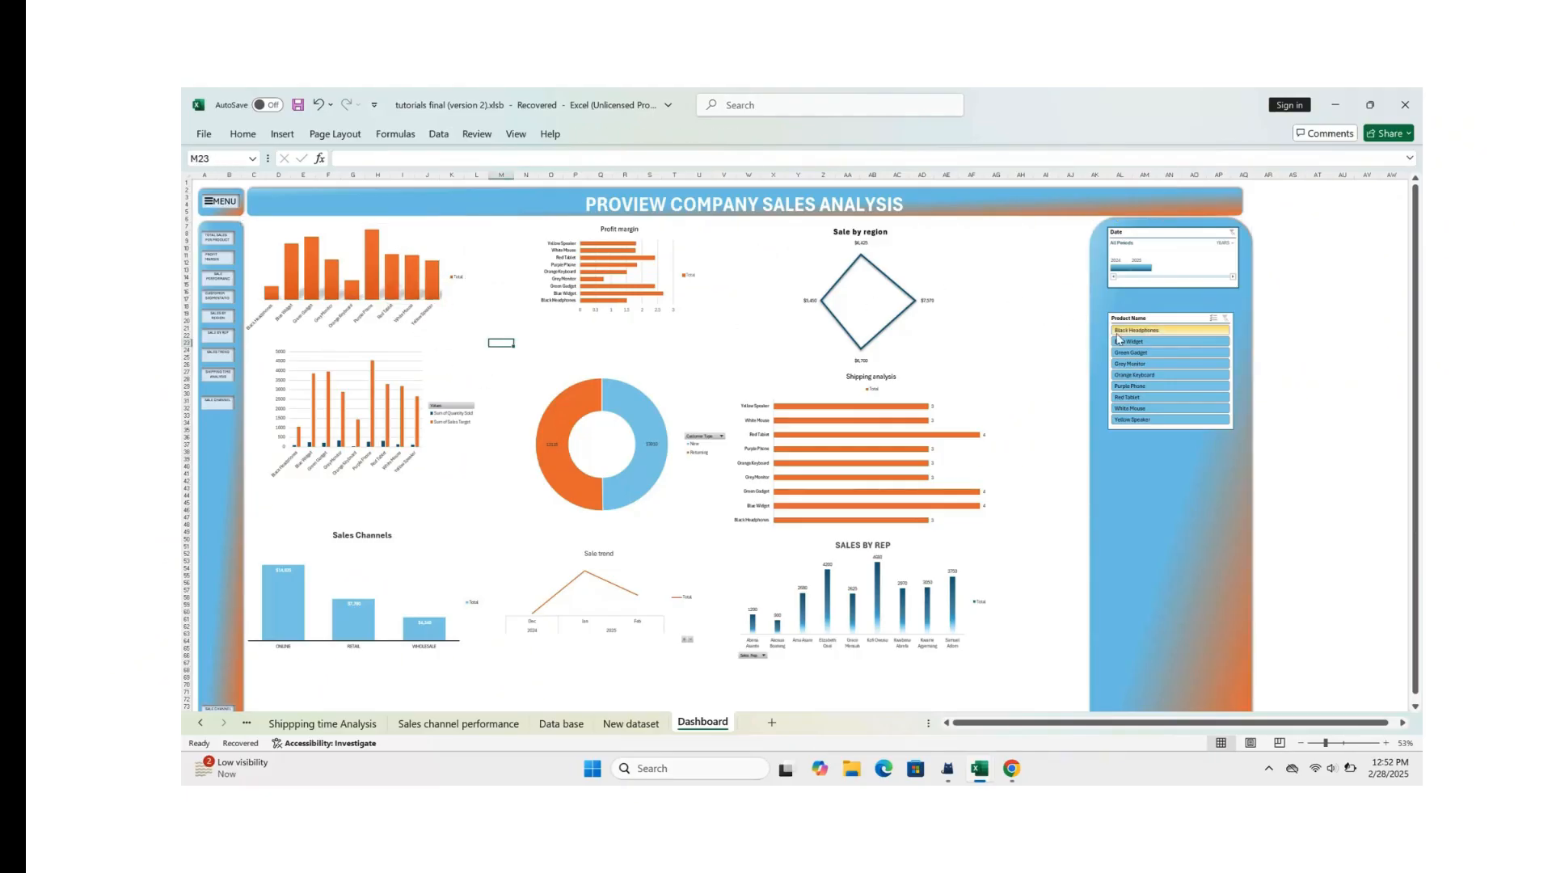
# Step: Test the Product Name slicer with Black Headphones, Blue Widget, White Mouse and Yellow Speaker, and clear its filter
pyautogui.click(1147, 332)
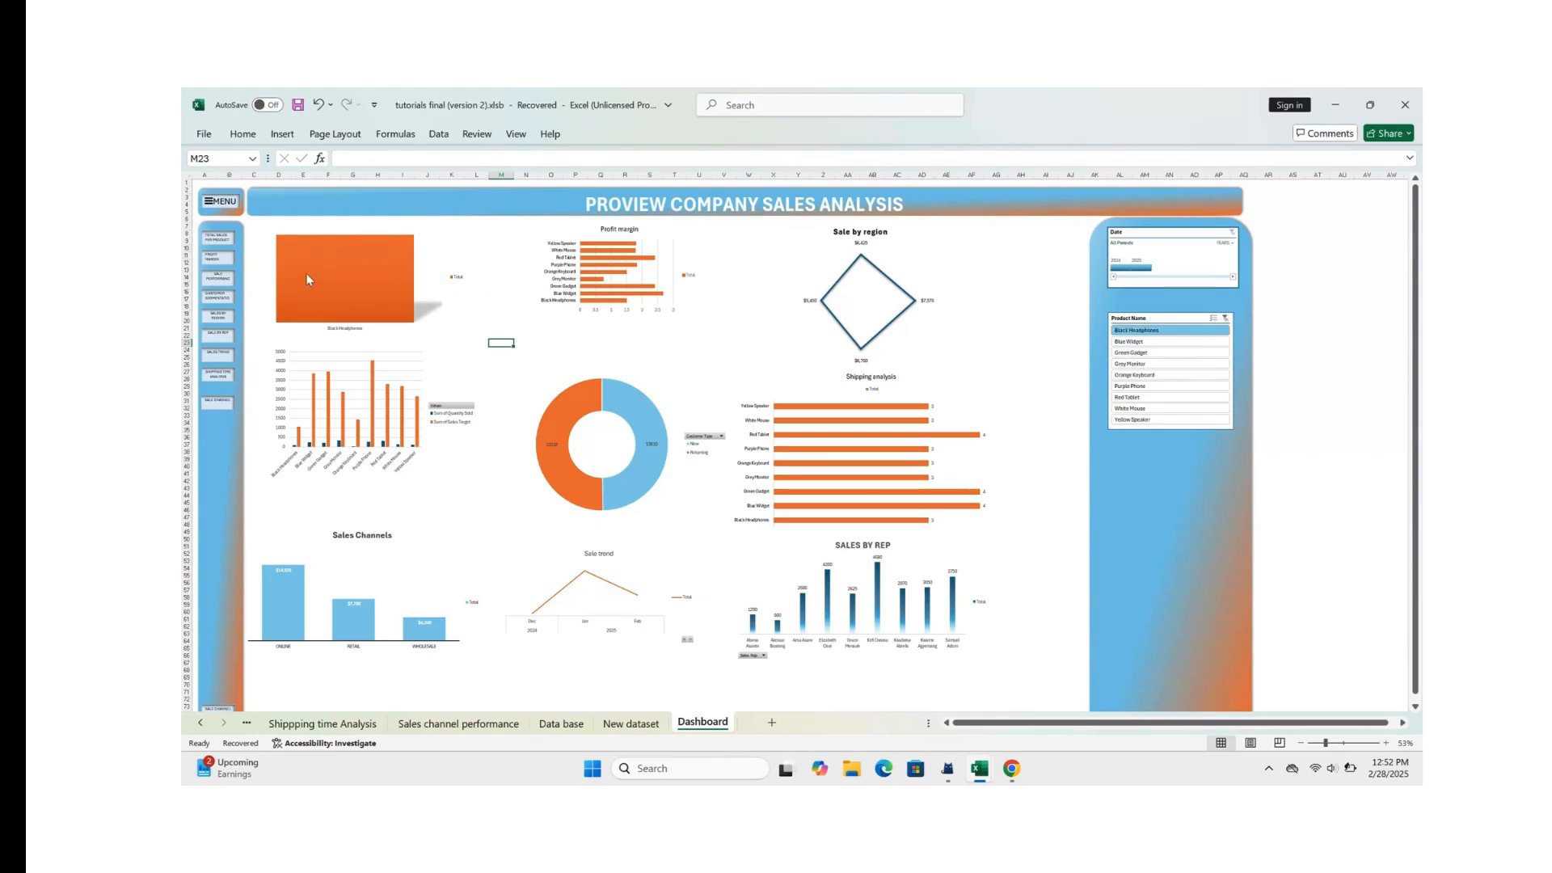
pyautogui.moveTo(305, 278)
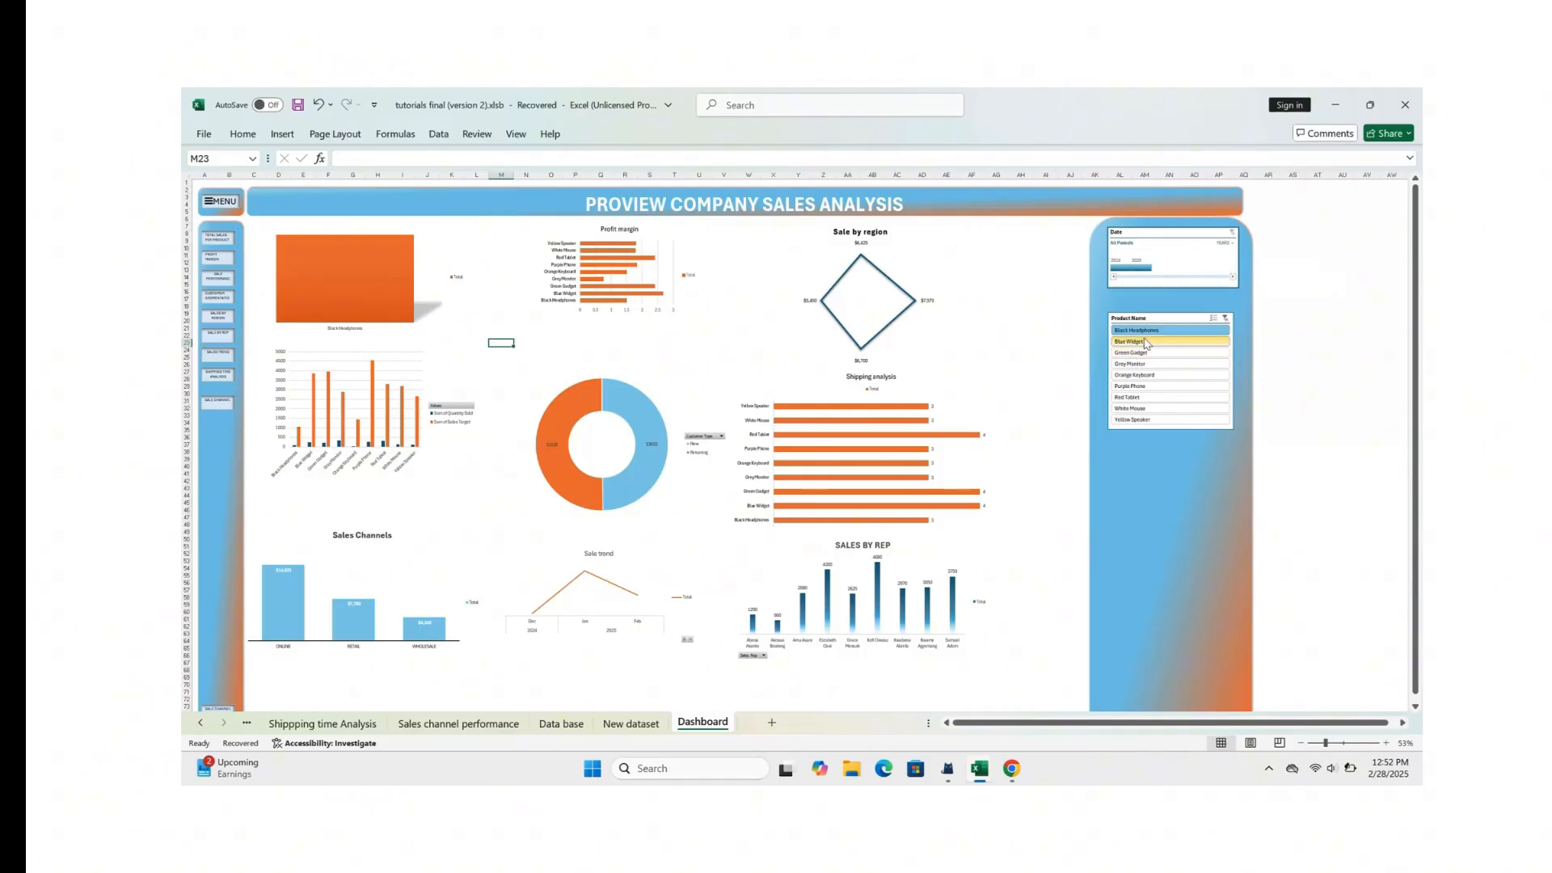
pyautogui.click(1146, 343)
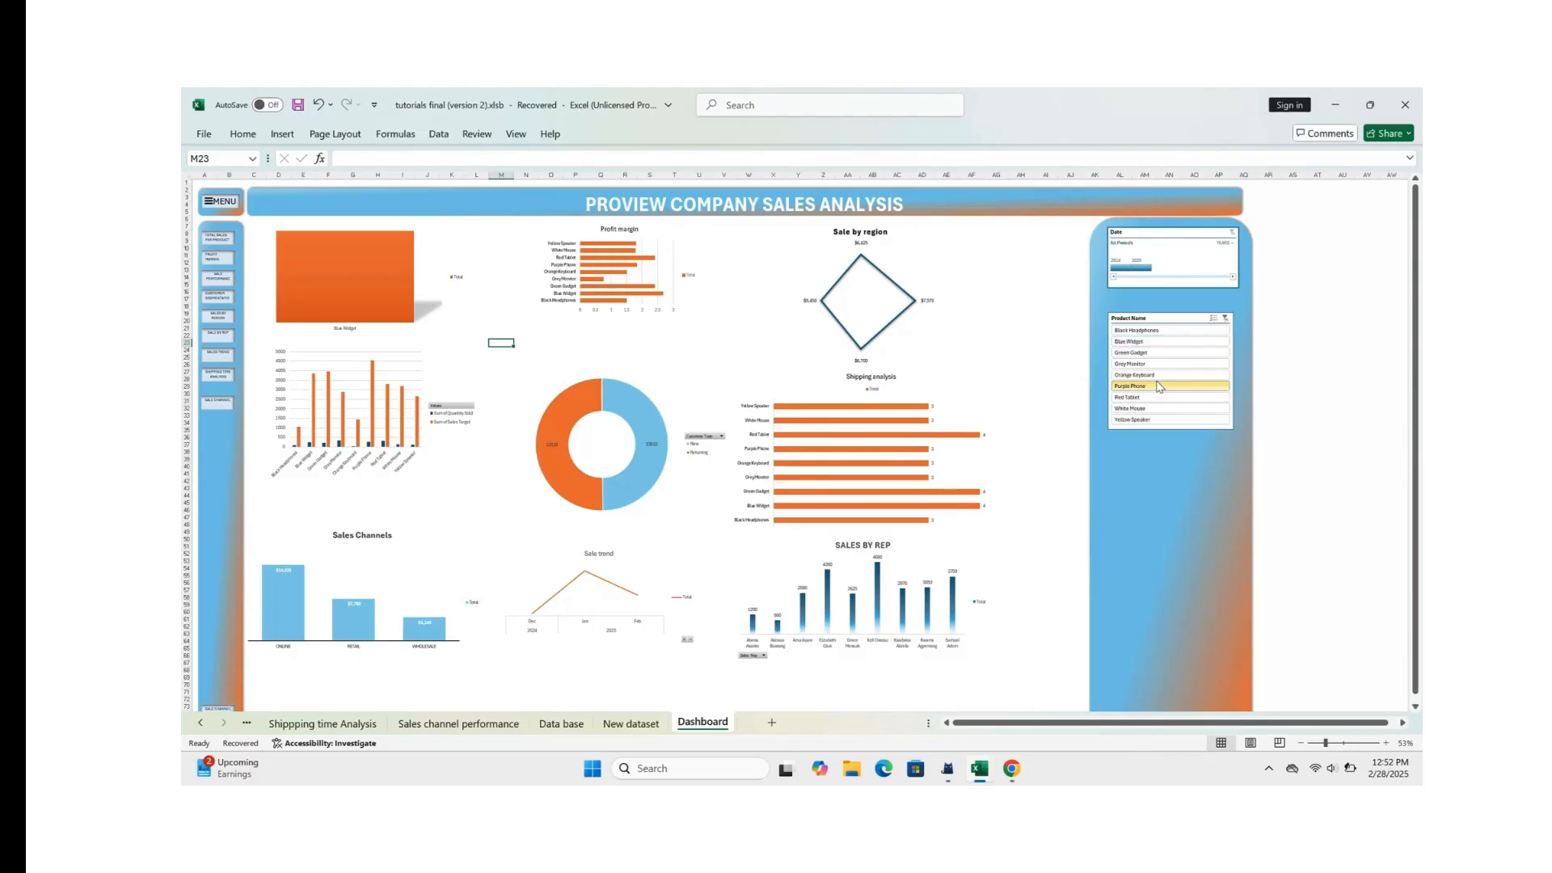
pyautogui.click(1163, 408)
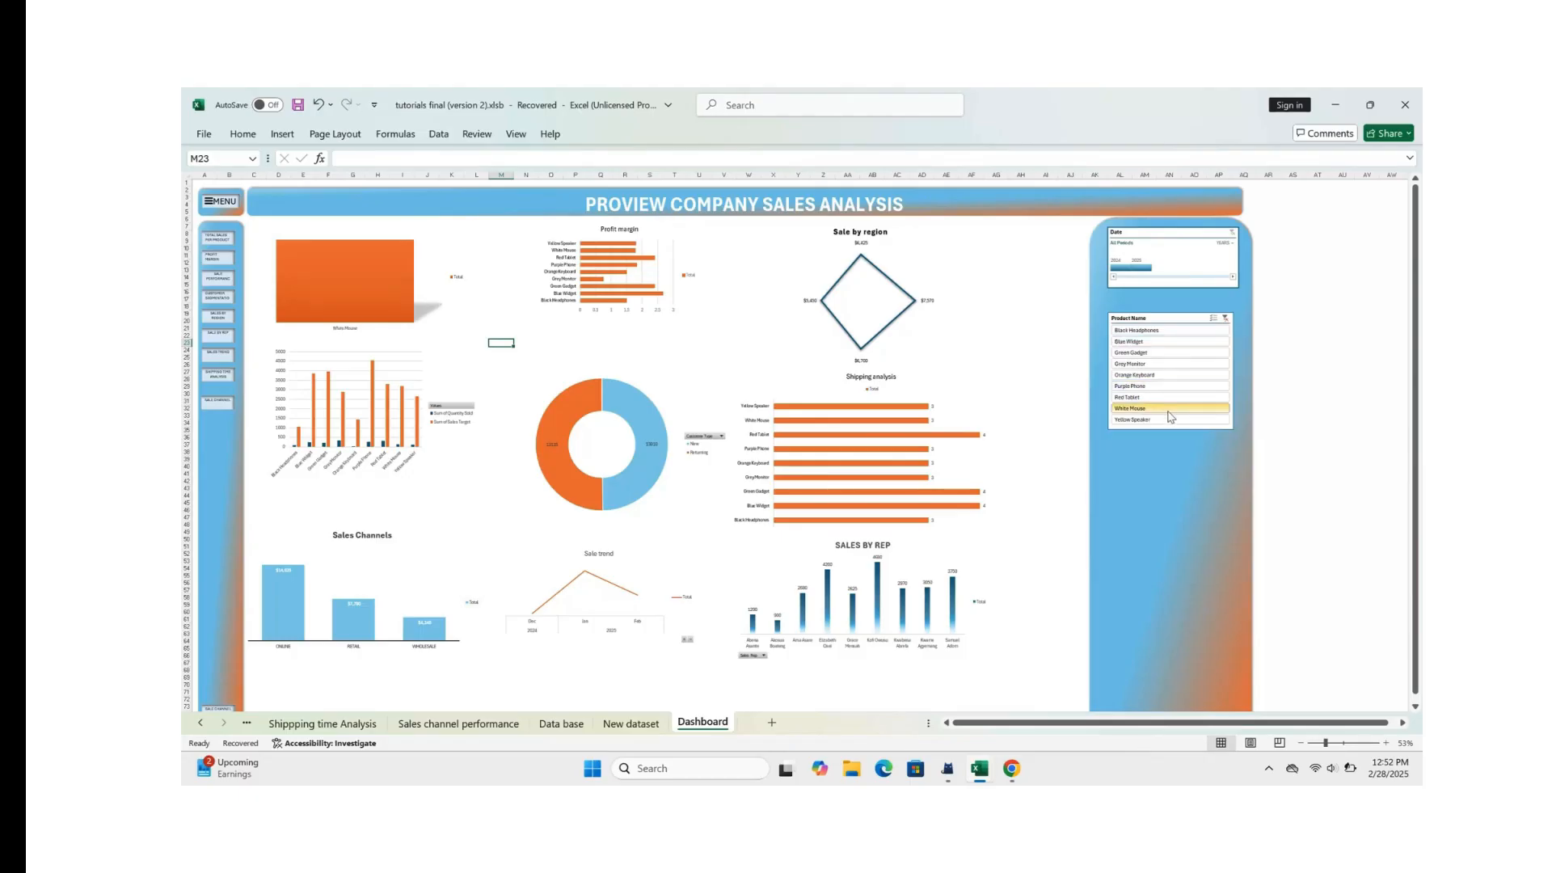
pyautogui.click(1164, 422)
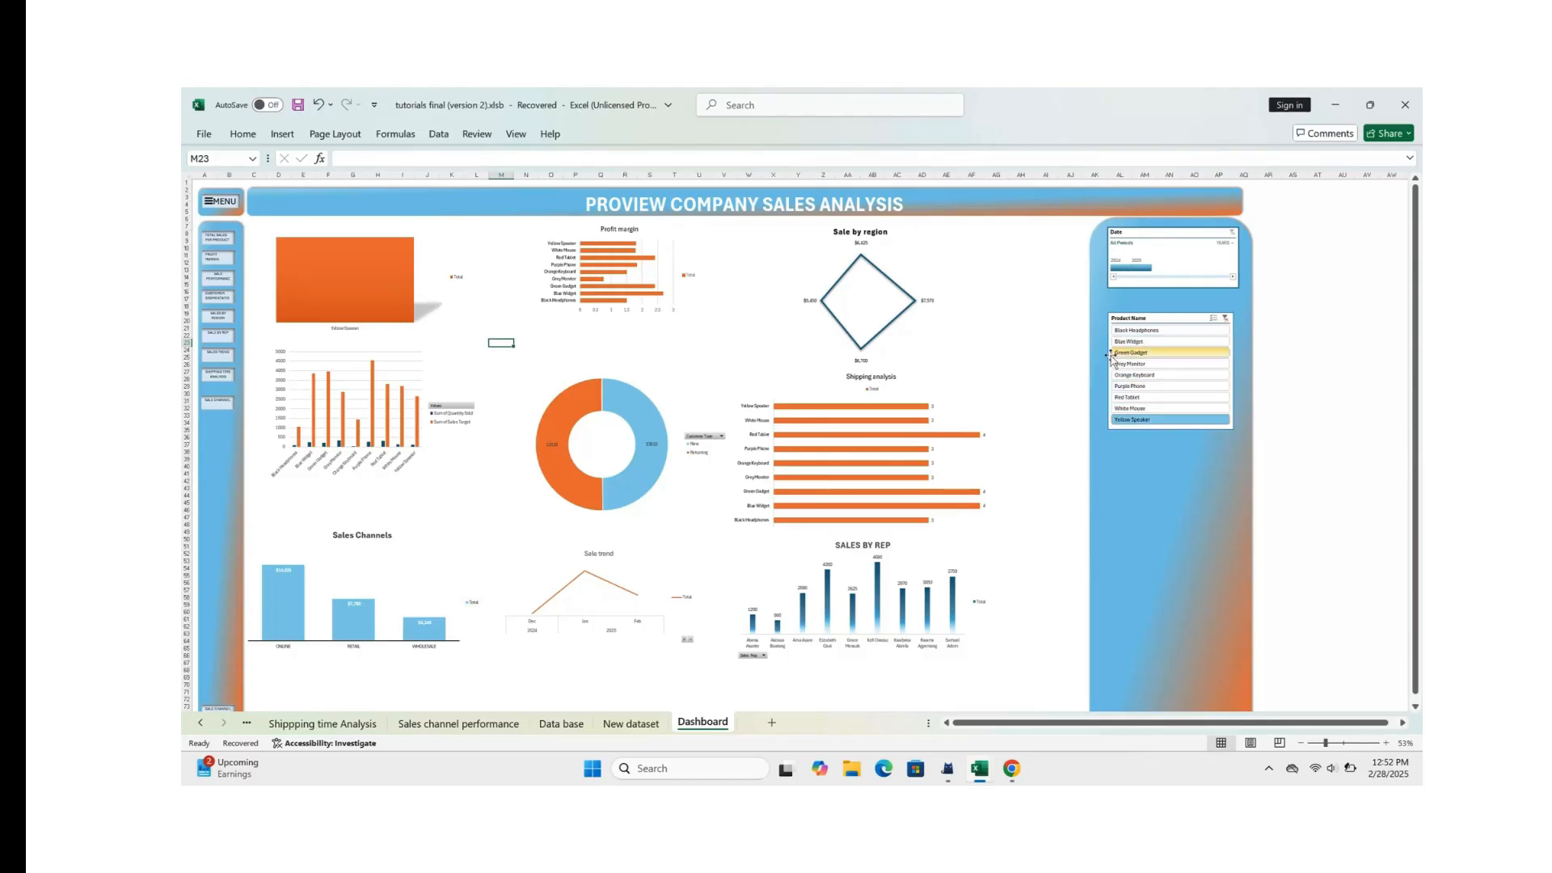
pyautogui.click(1225, 319)
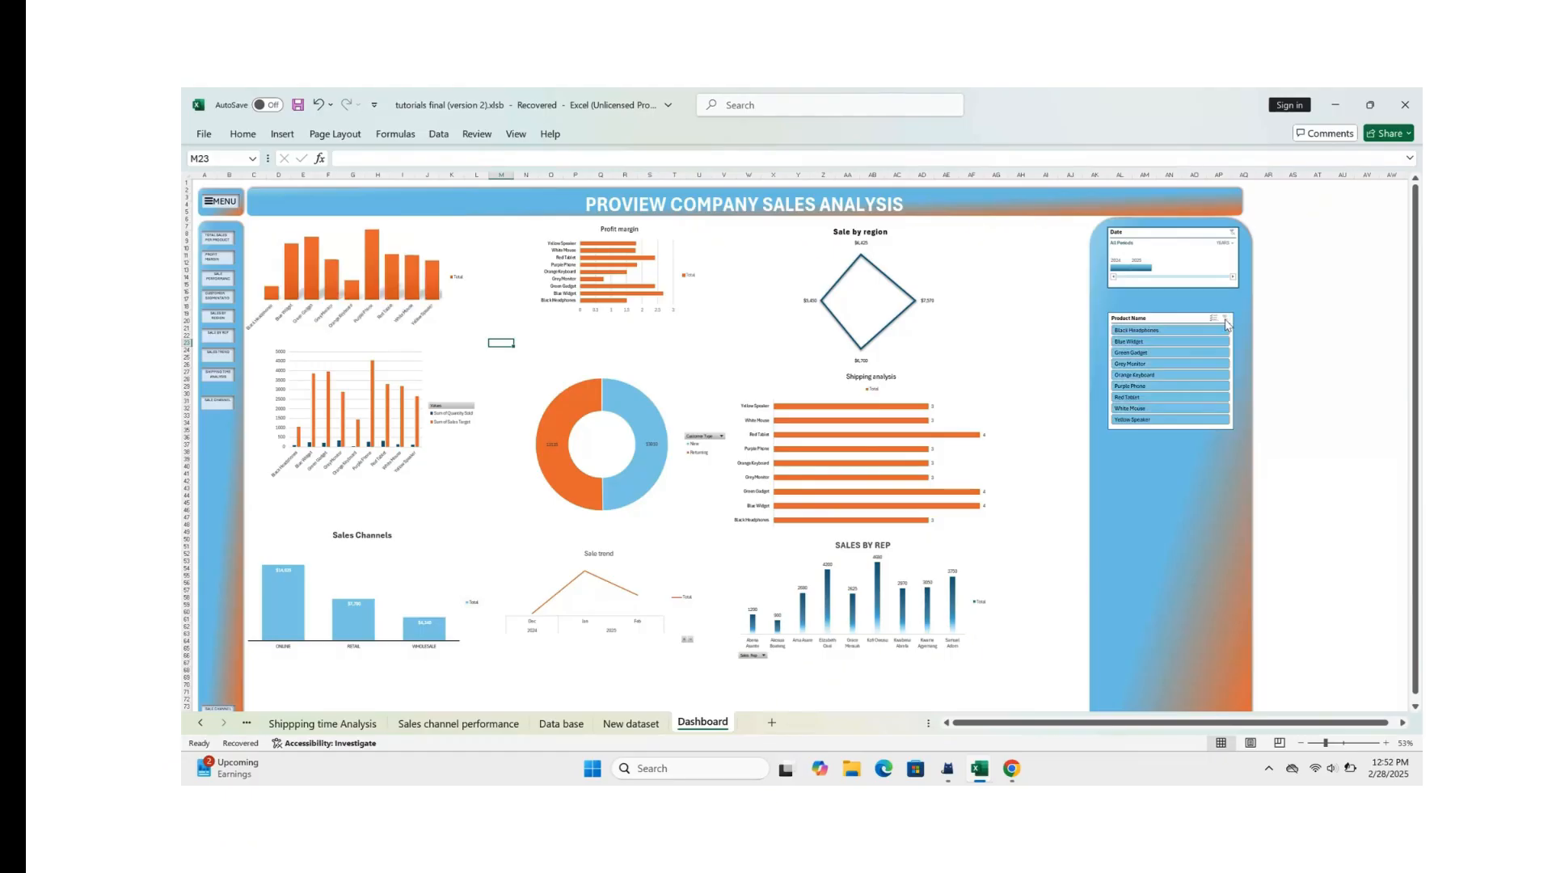
# Step: Open the Product Name slicer's report connections and include the customer segment, Profit Margin and Sale by region PivotTables
pyautogui.click(1167, 319)
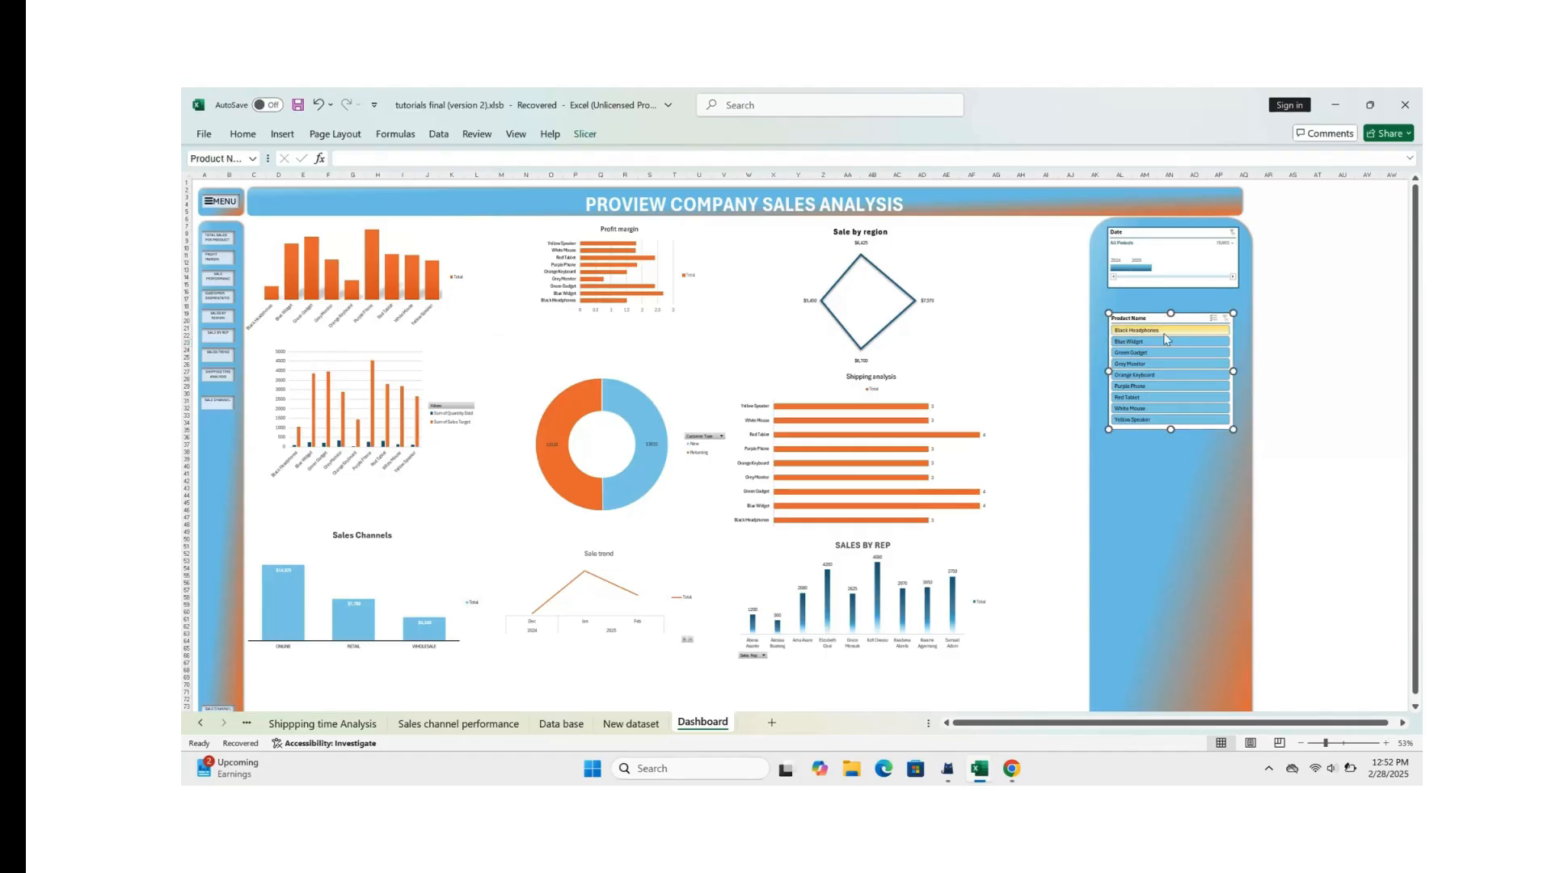
pyautogui.click(586, 134)
pyautogui.click(312, 166)
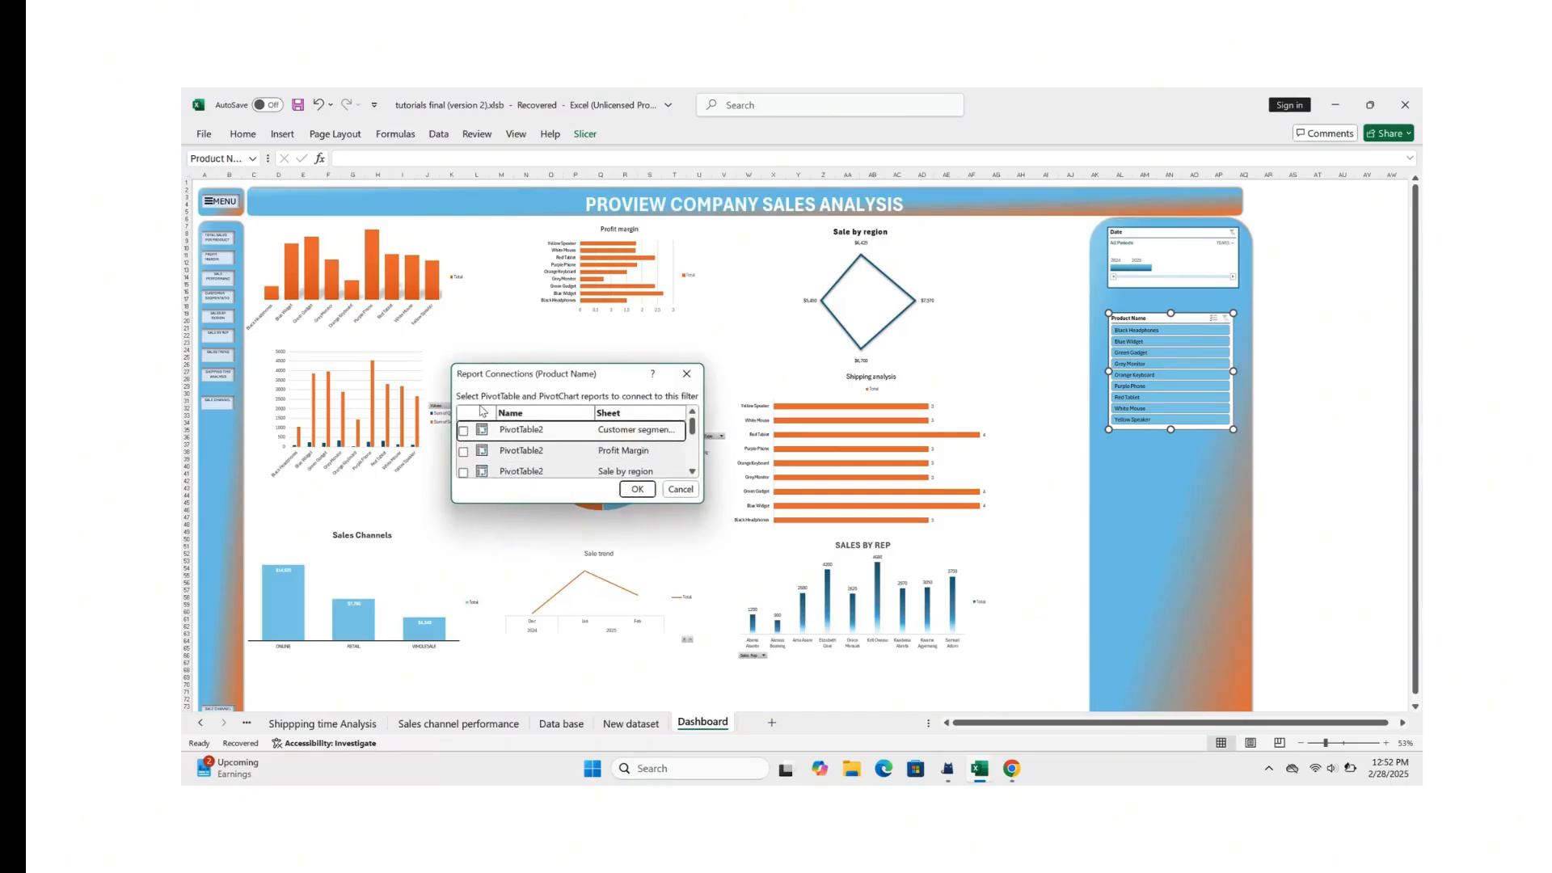
pyautogui.click(464, 451)
pyautogui.click(463, 473)
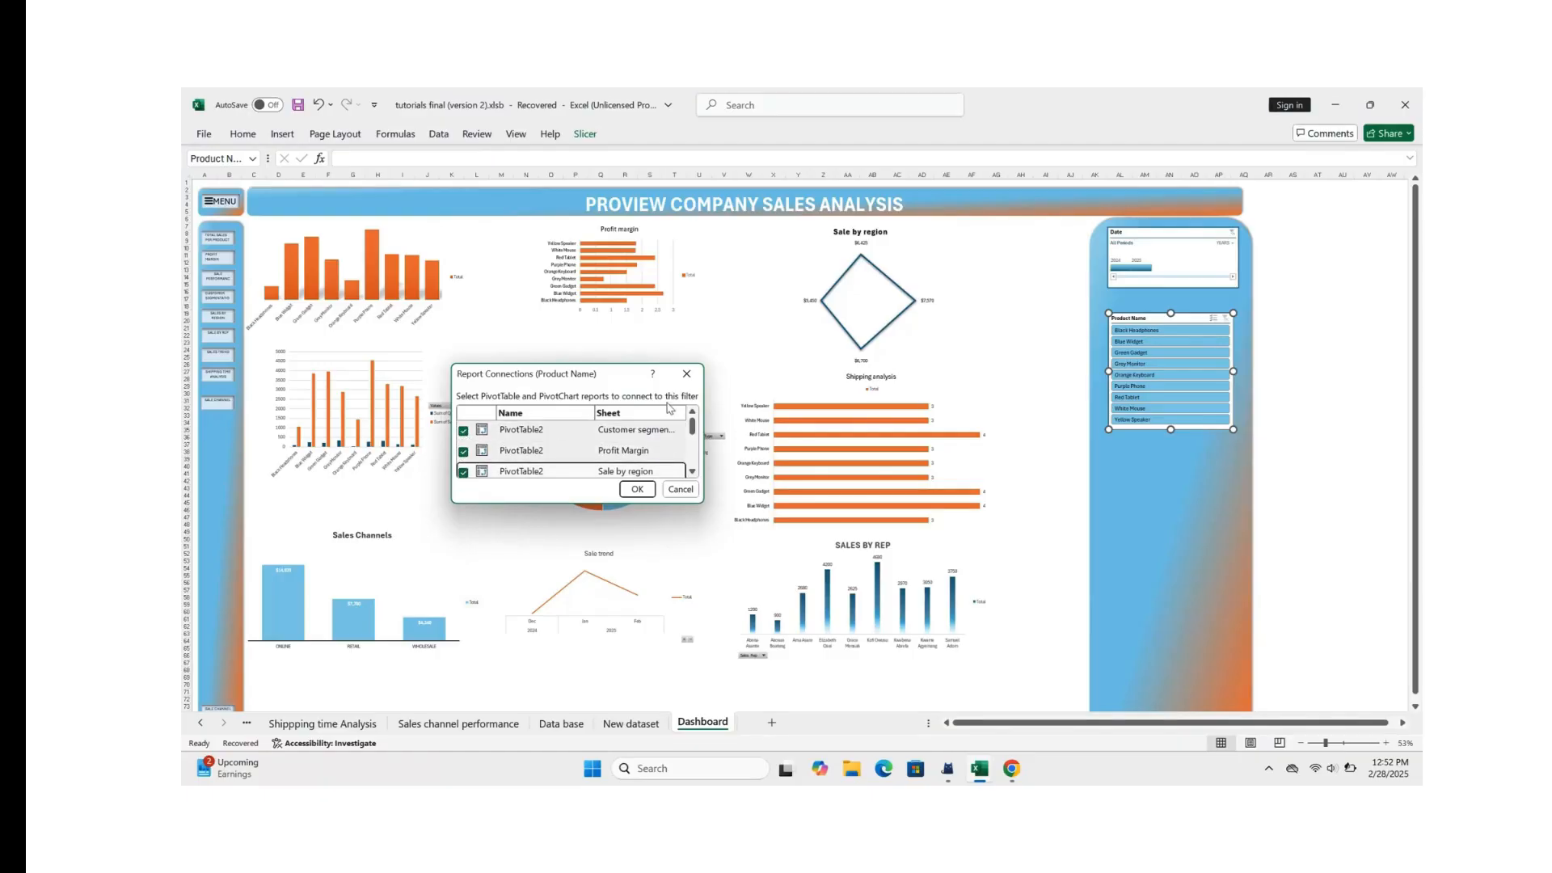
# Step: Also connect the Product Name slicer to the Sale performance, Sales channel performance, Sales per rep, Sales trend and Shippping time Analysis PivotTables and apply the connections
pyautogui.moveTo(692, 428); pyautogui.dragTo(692, 447)
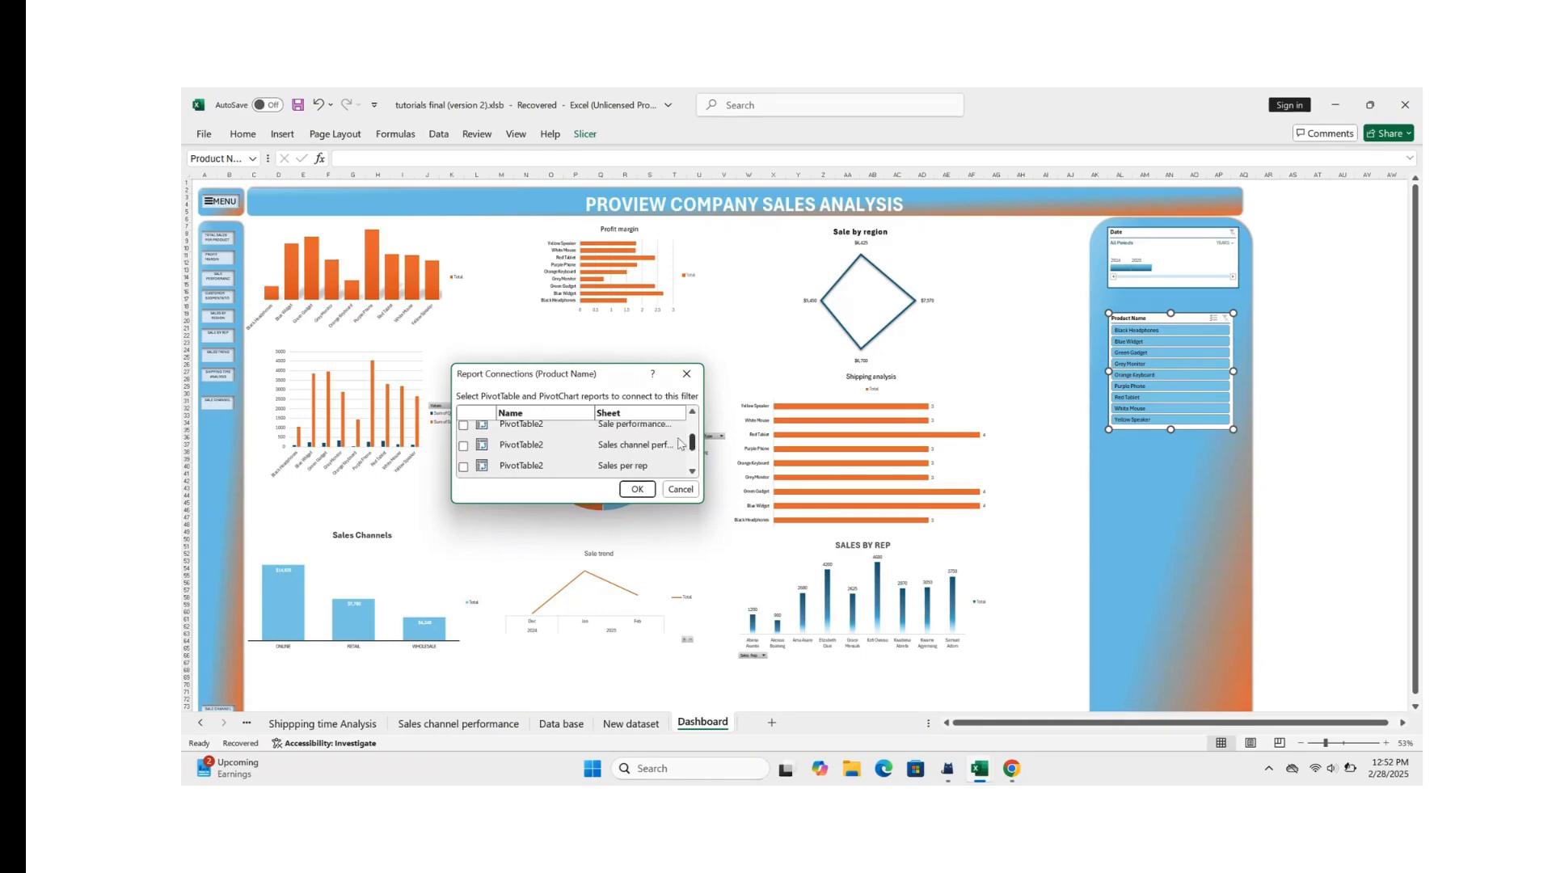
pyautogui.click(464, 426)
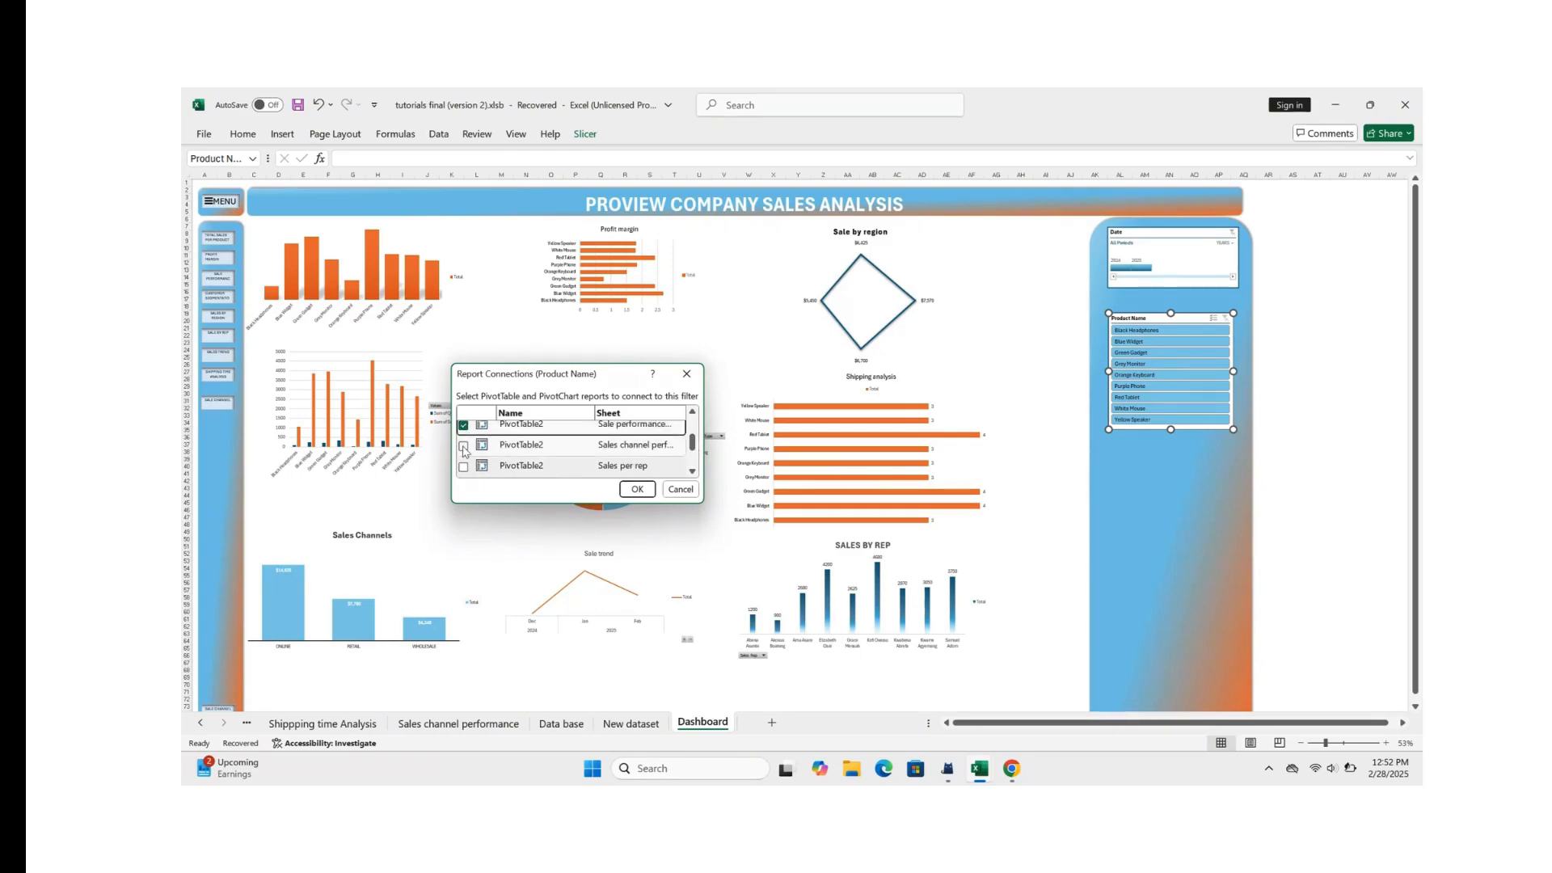
pyautogui.click(464, 446)
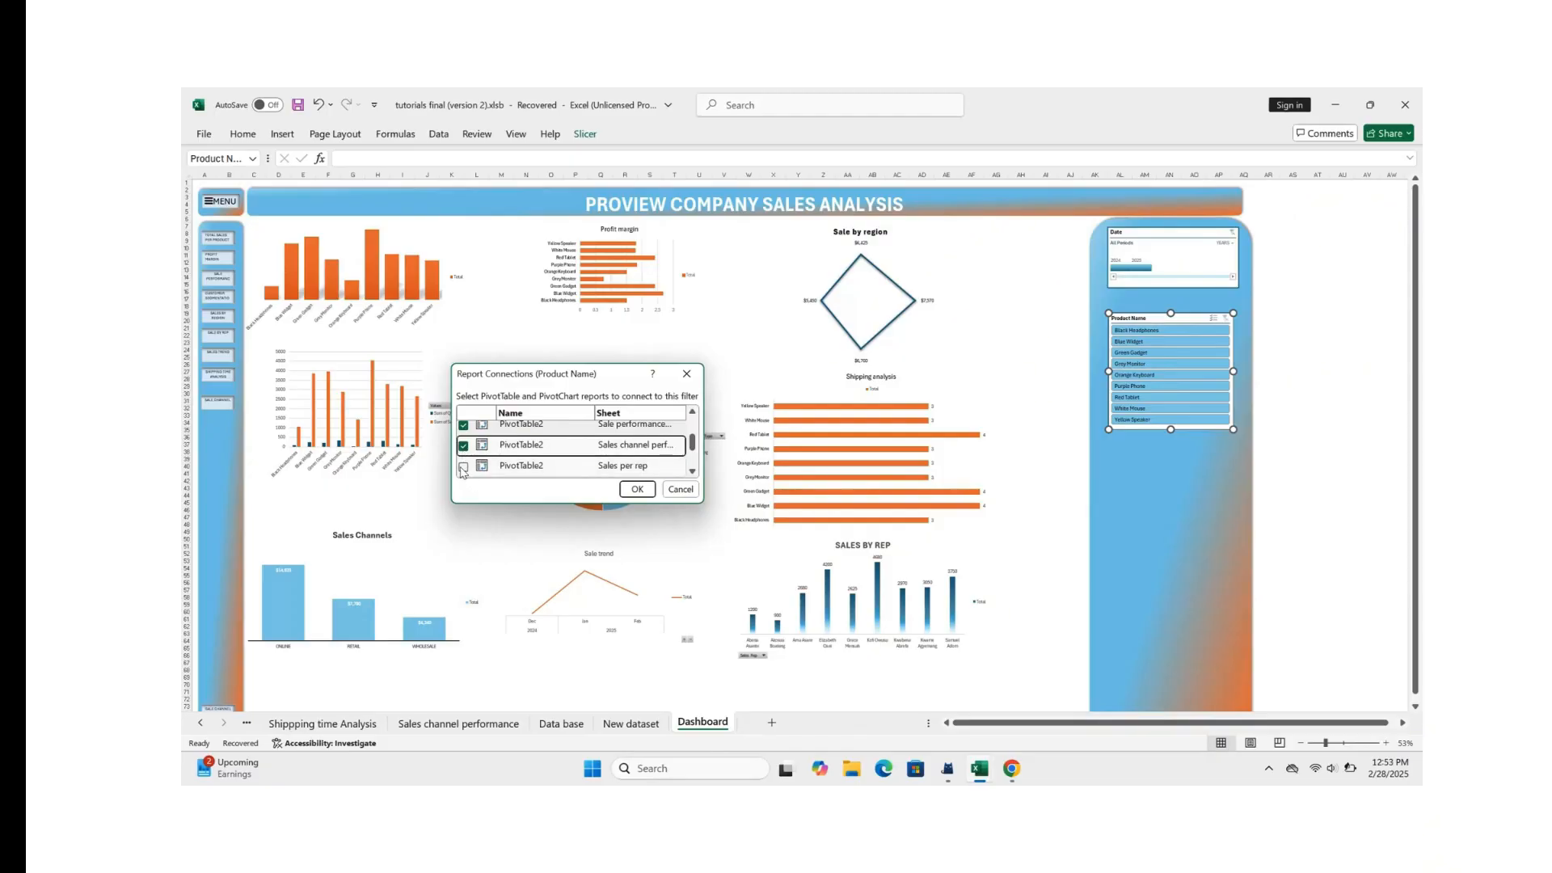
pyautogui.click(463, 467)
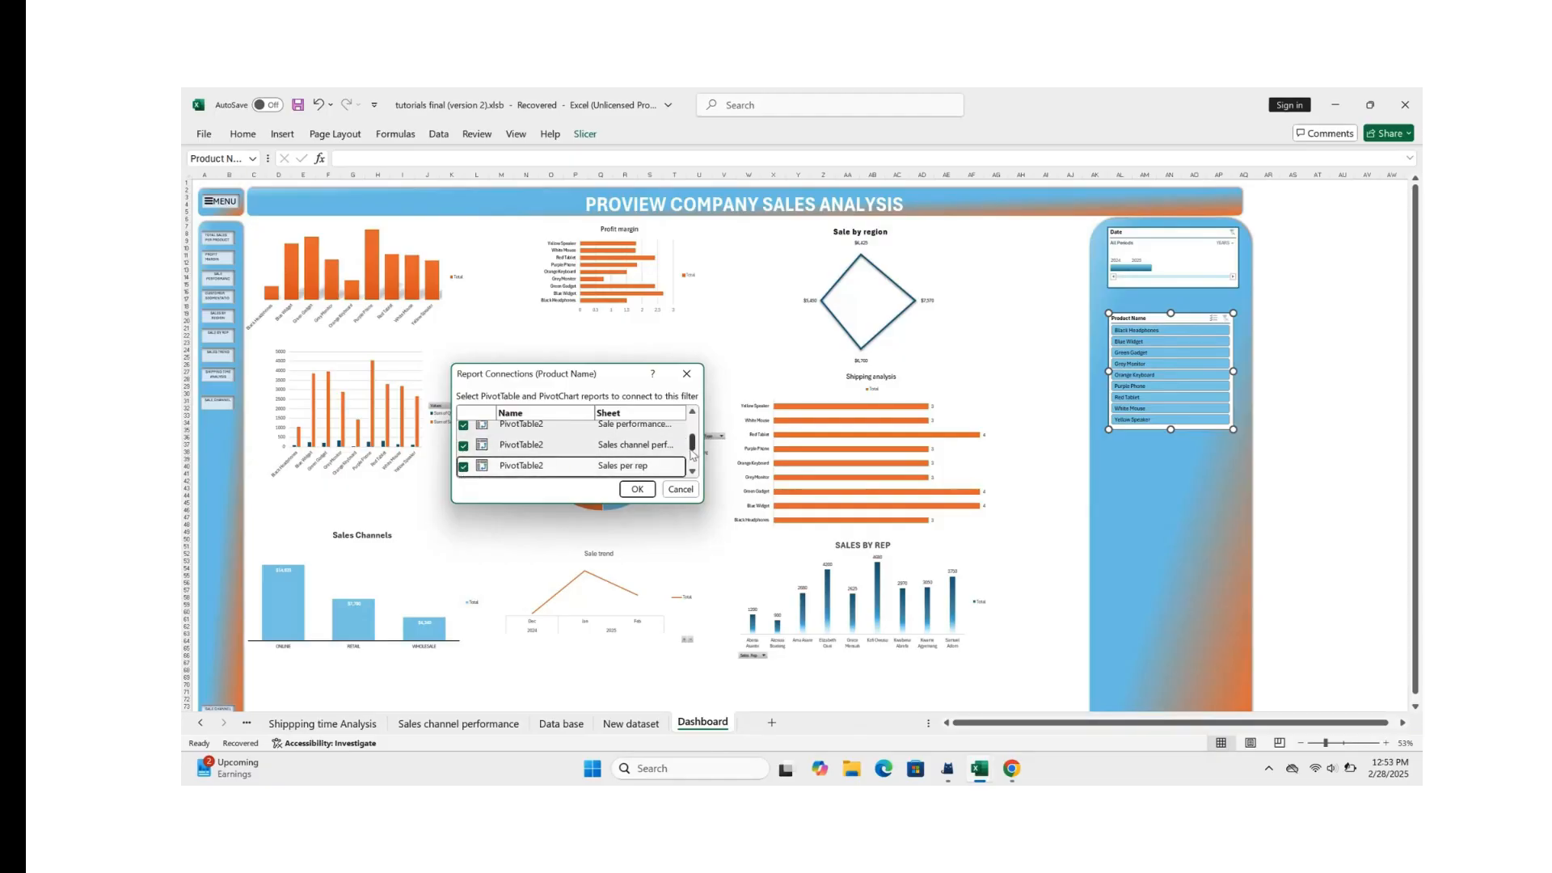
pyautogui.moveTo(694, 450); pyautogui.dragTo(693, 459)
pyautogui.click(463, 443)
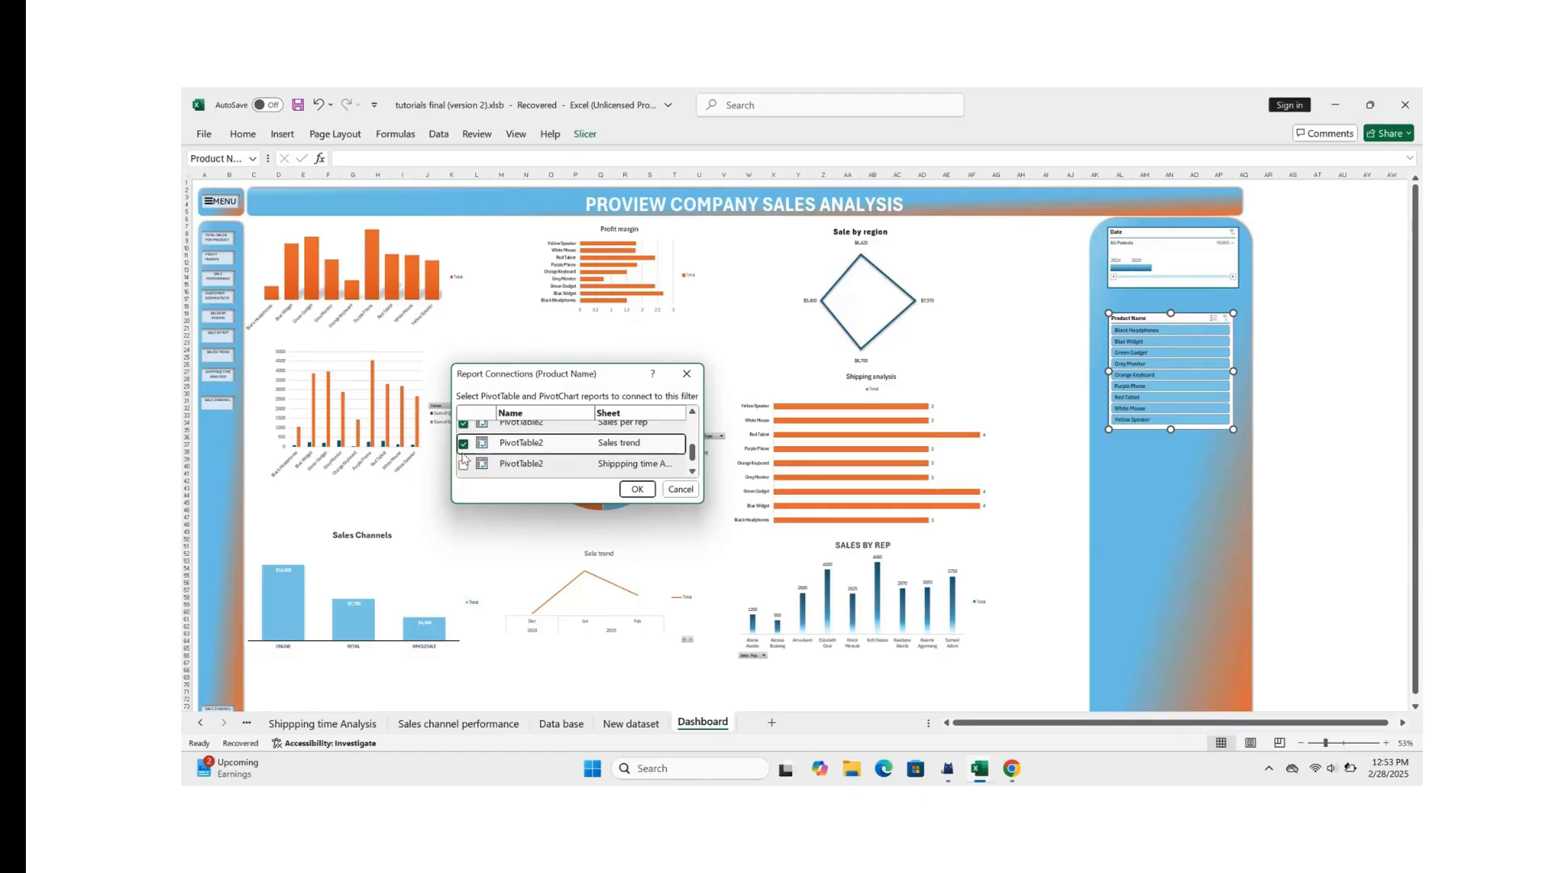
pyautogui.click(463, 468)
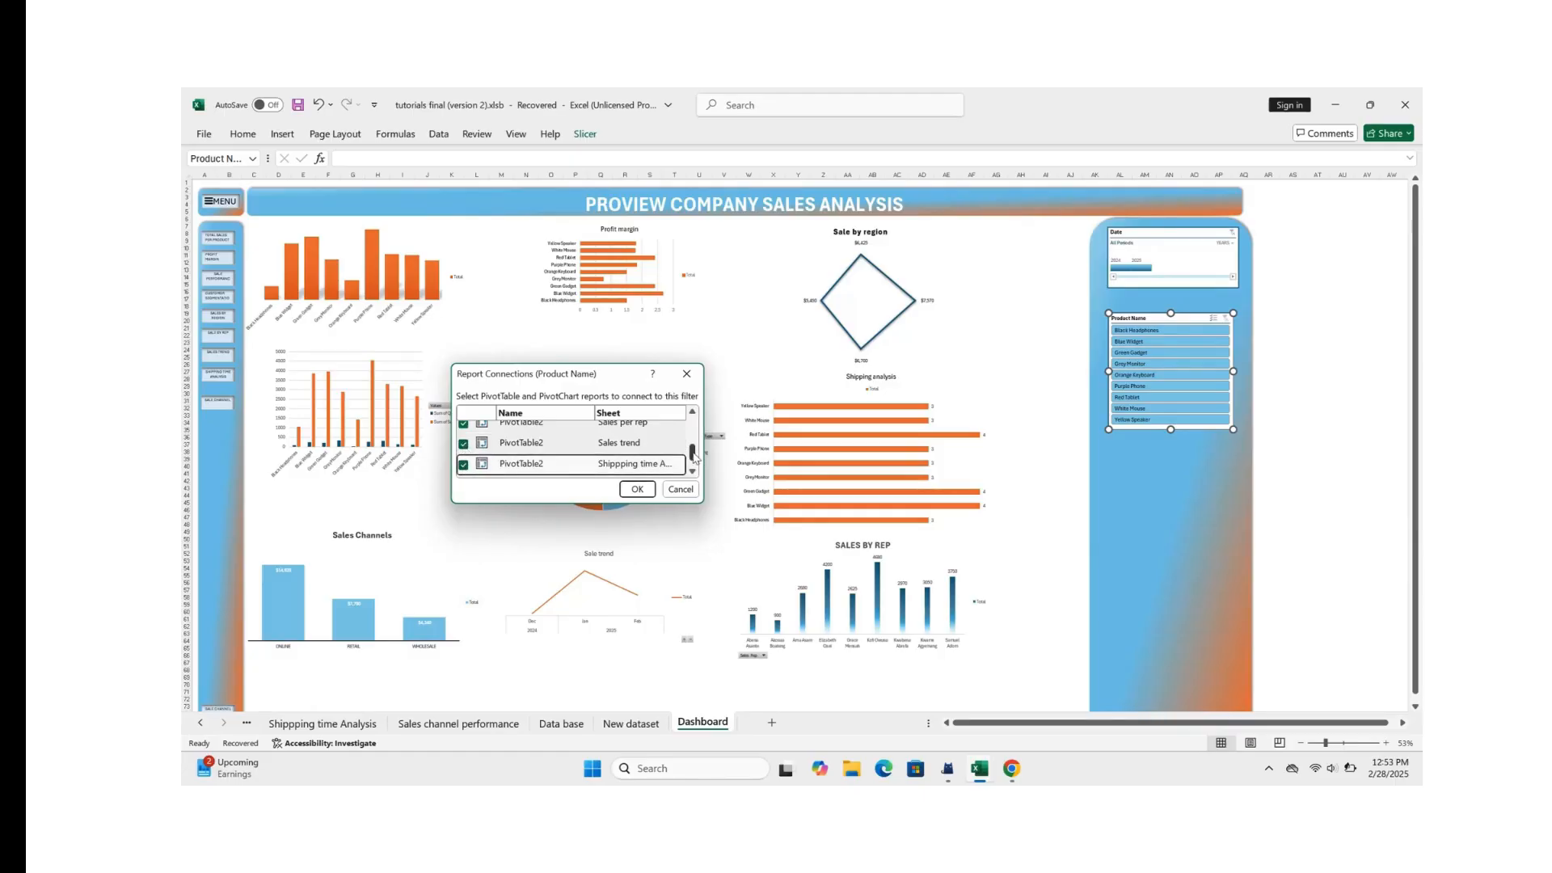
pyautogui.scroll(-1, 694, 457)
pyautogui.click(637, 489)
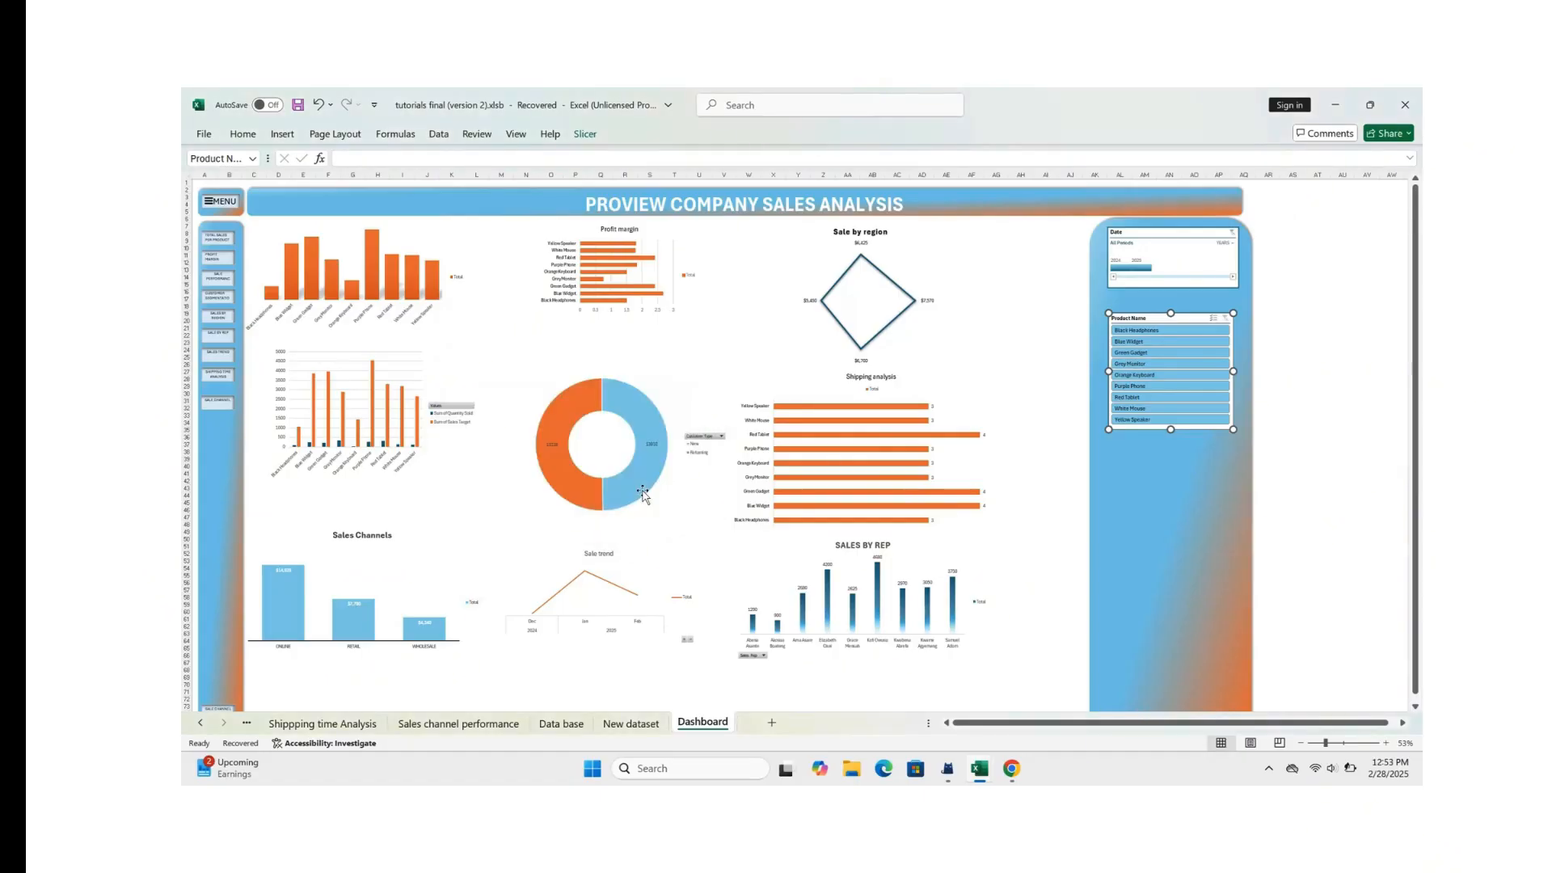
# Step: Filter the dashboard to Black Headphones and examine its charts, including Shipping analysis and Sales by Rep
pyautogui.click(1185, 463)
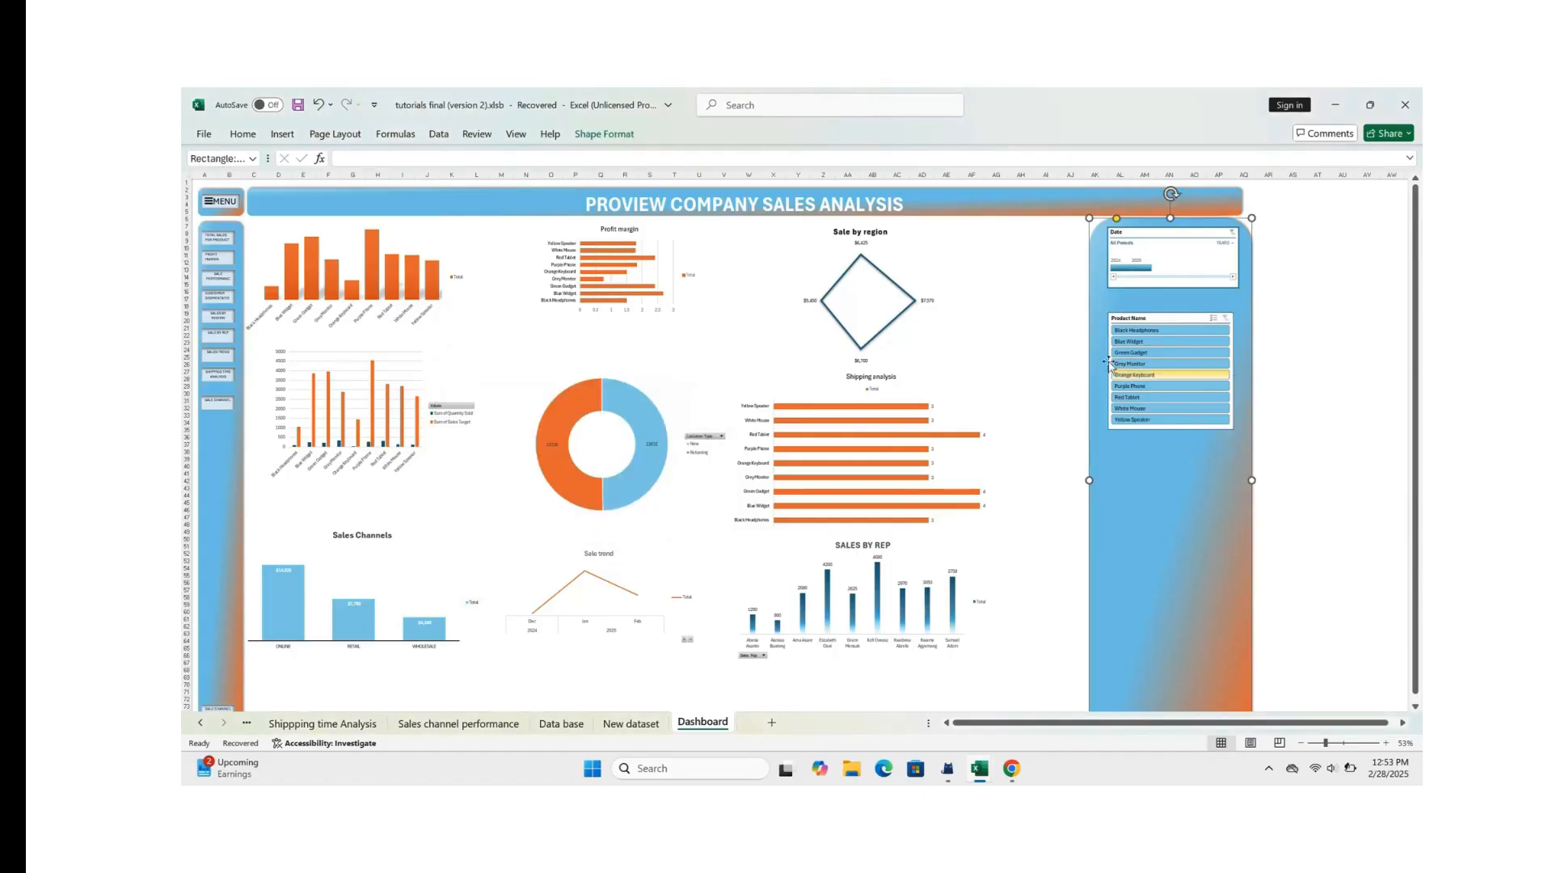
pyautogui.click(1148, 332)
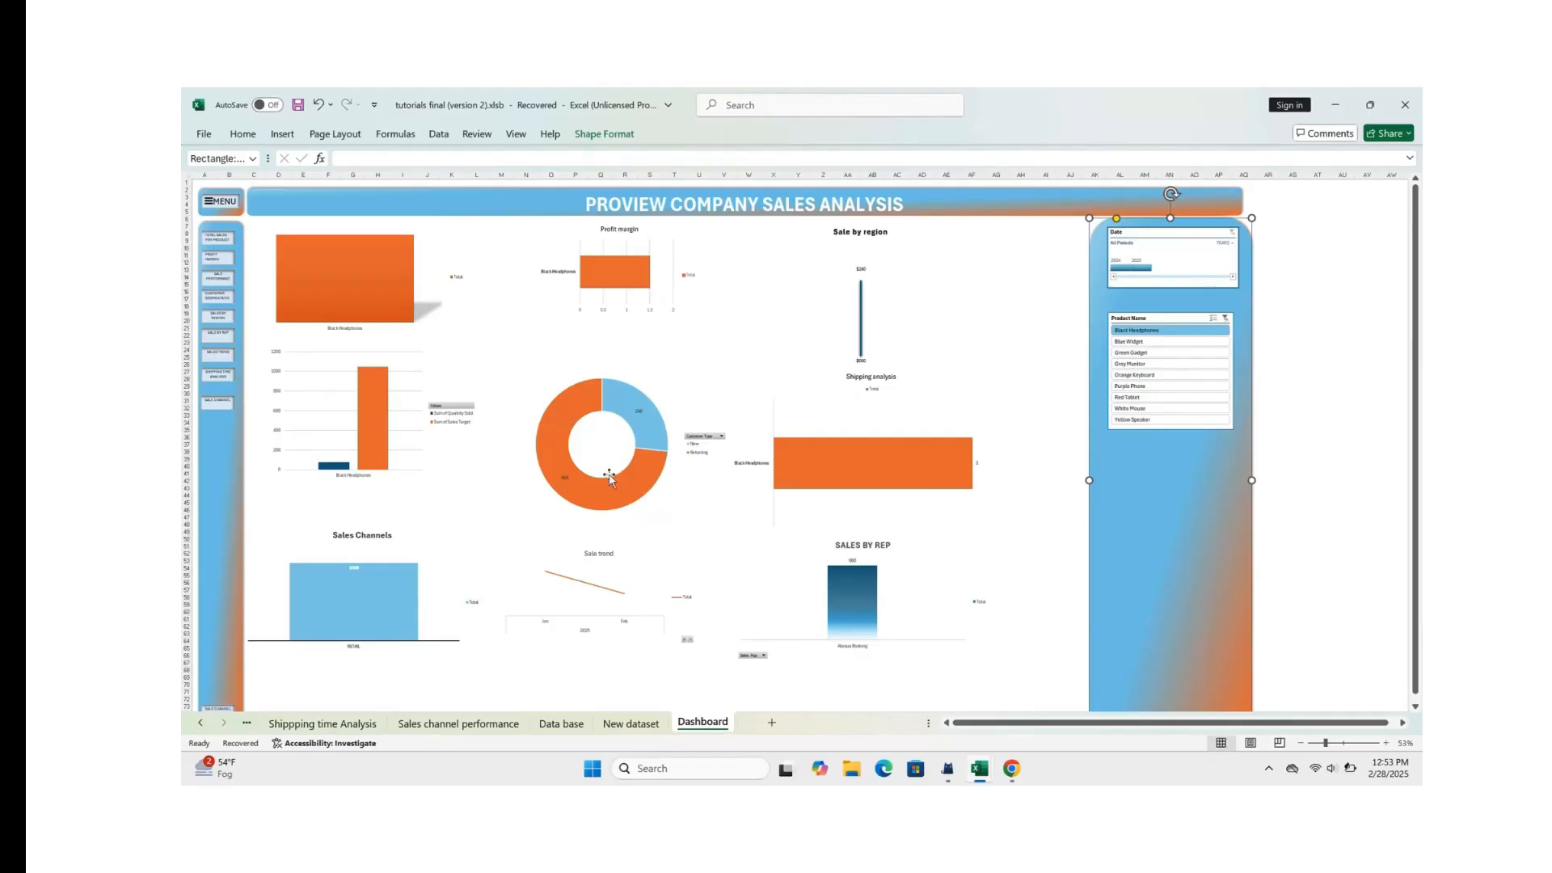
pyautogui.moveTo(365, 309)
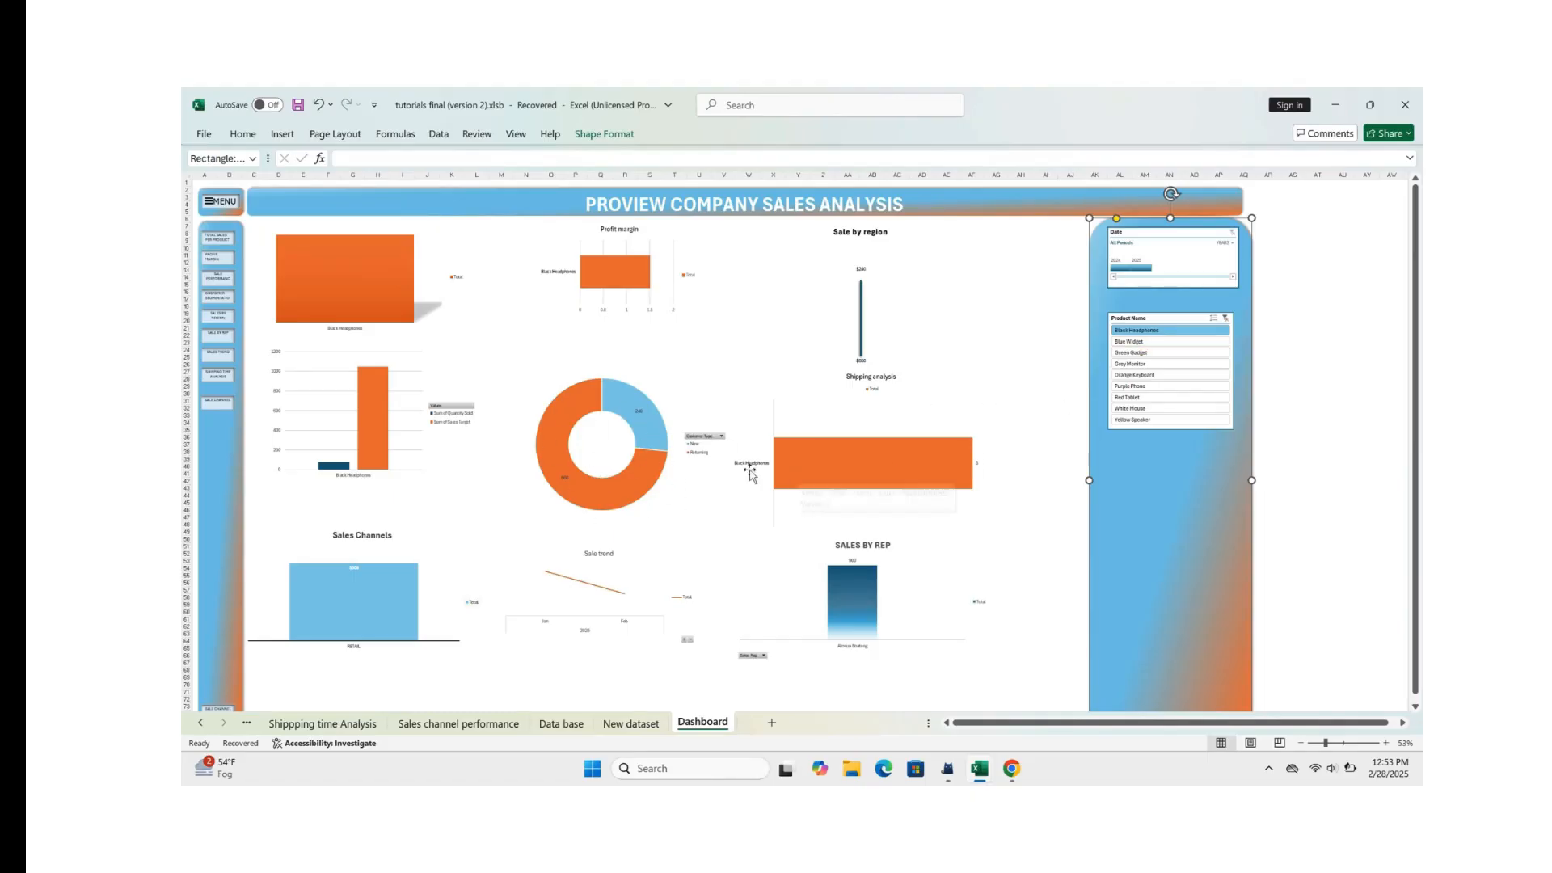
pyautogui.moveTo(888, 453)
pyautogui.scroll(-2, 888, 453)
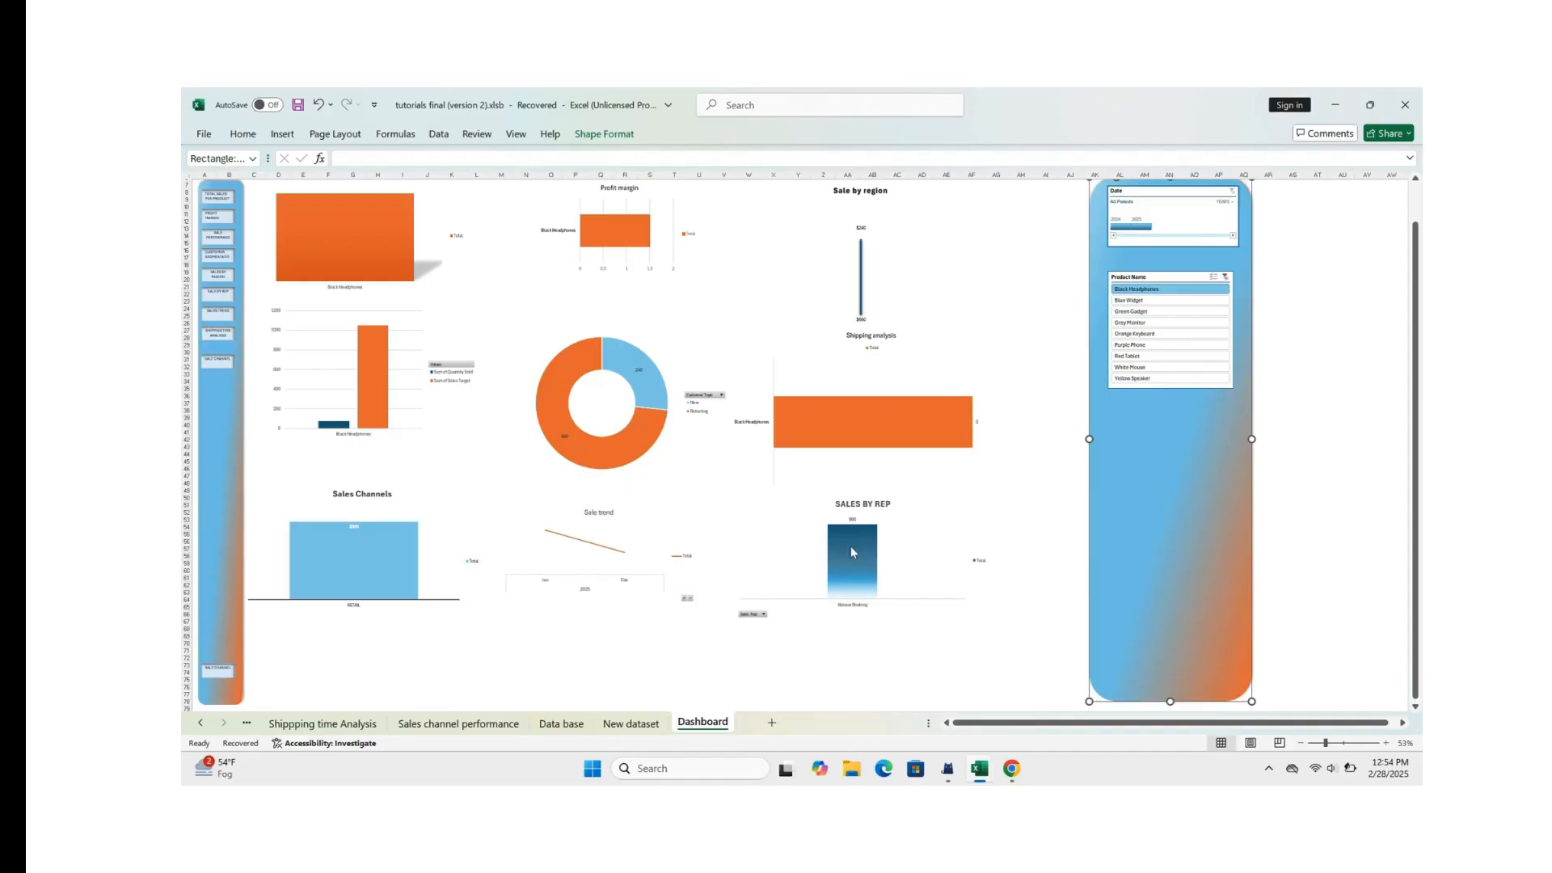
pyautogui.moveTo(867, 561)
pyautogui.scroll(2, 917, 561)
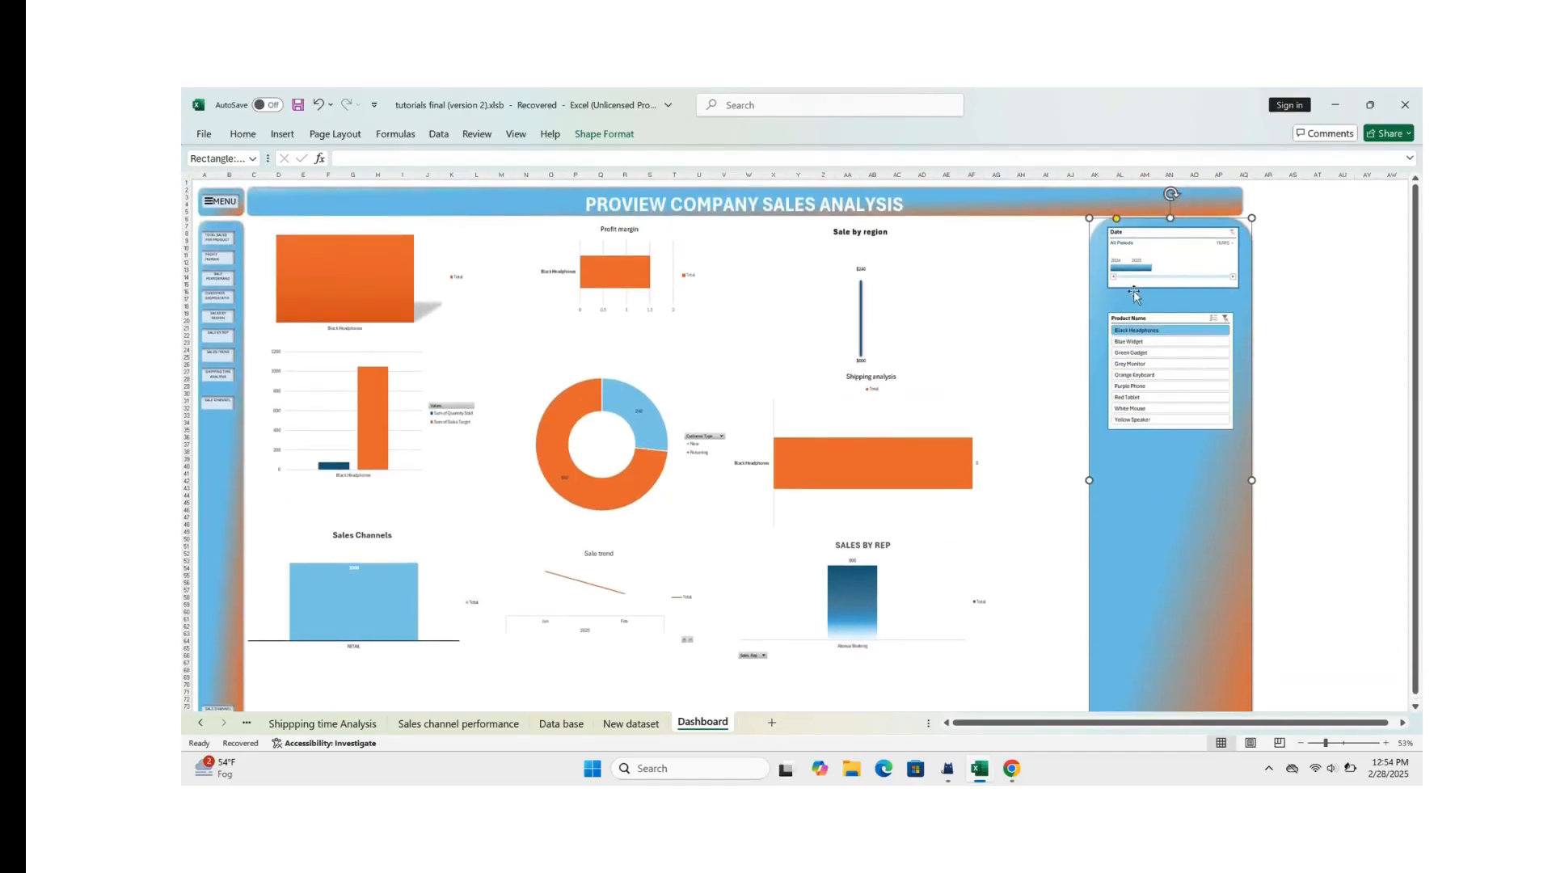
# Step: Check the dashboard charts for Blue Widget, Grey Monitor, Purple Phone and White Mouse, and clear the Product Name filter
pyautogui.click(1139, 342)
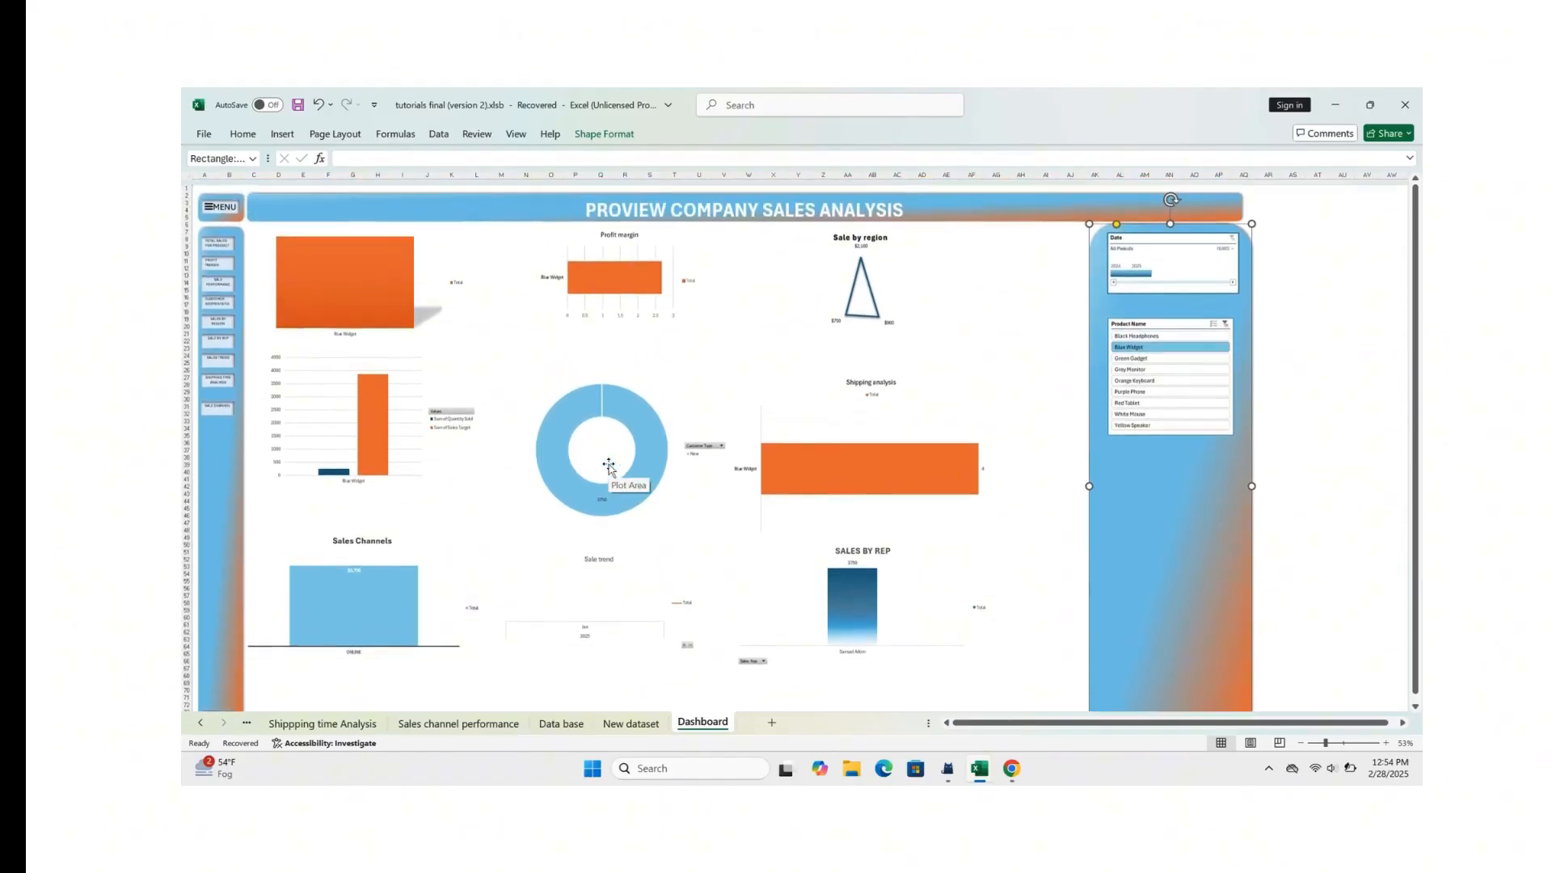
pyautogui.click(1164, 364)
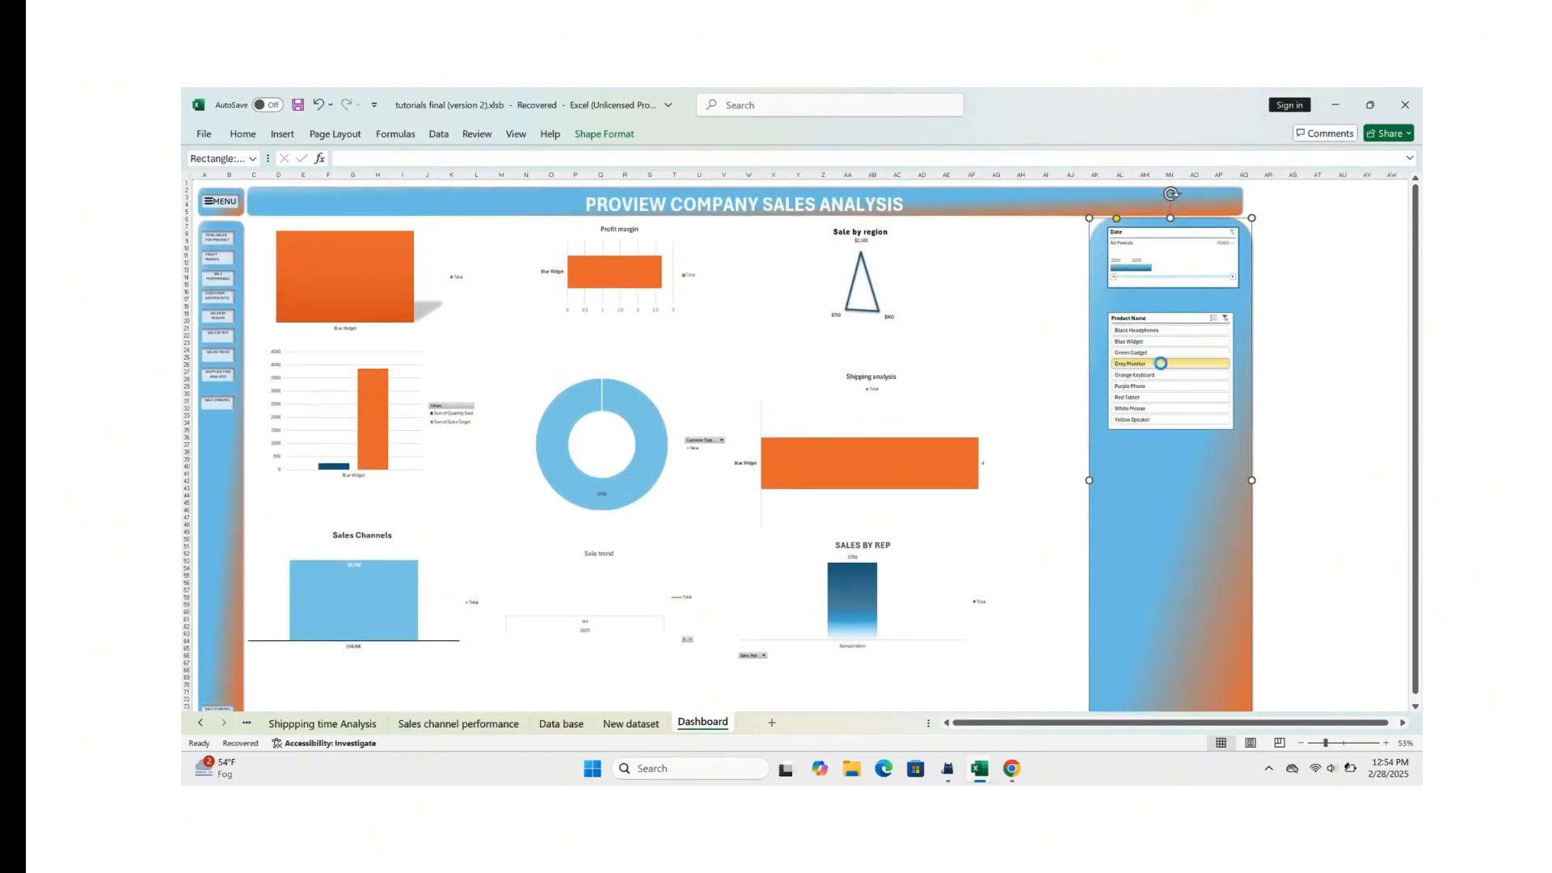
pyautogui.click(1156, 387)
pyautogui.click(1164, 408)
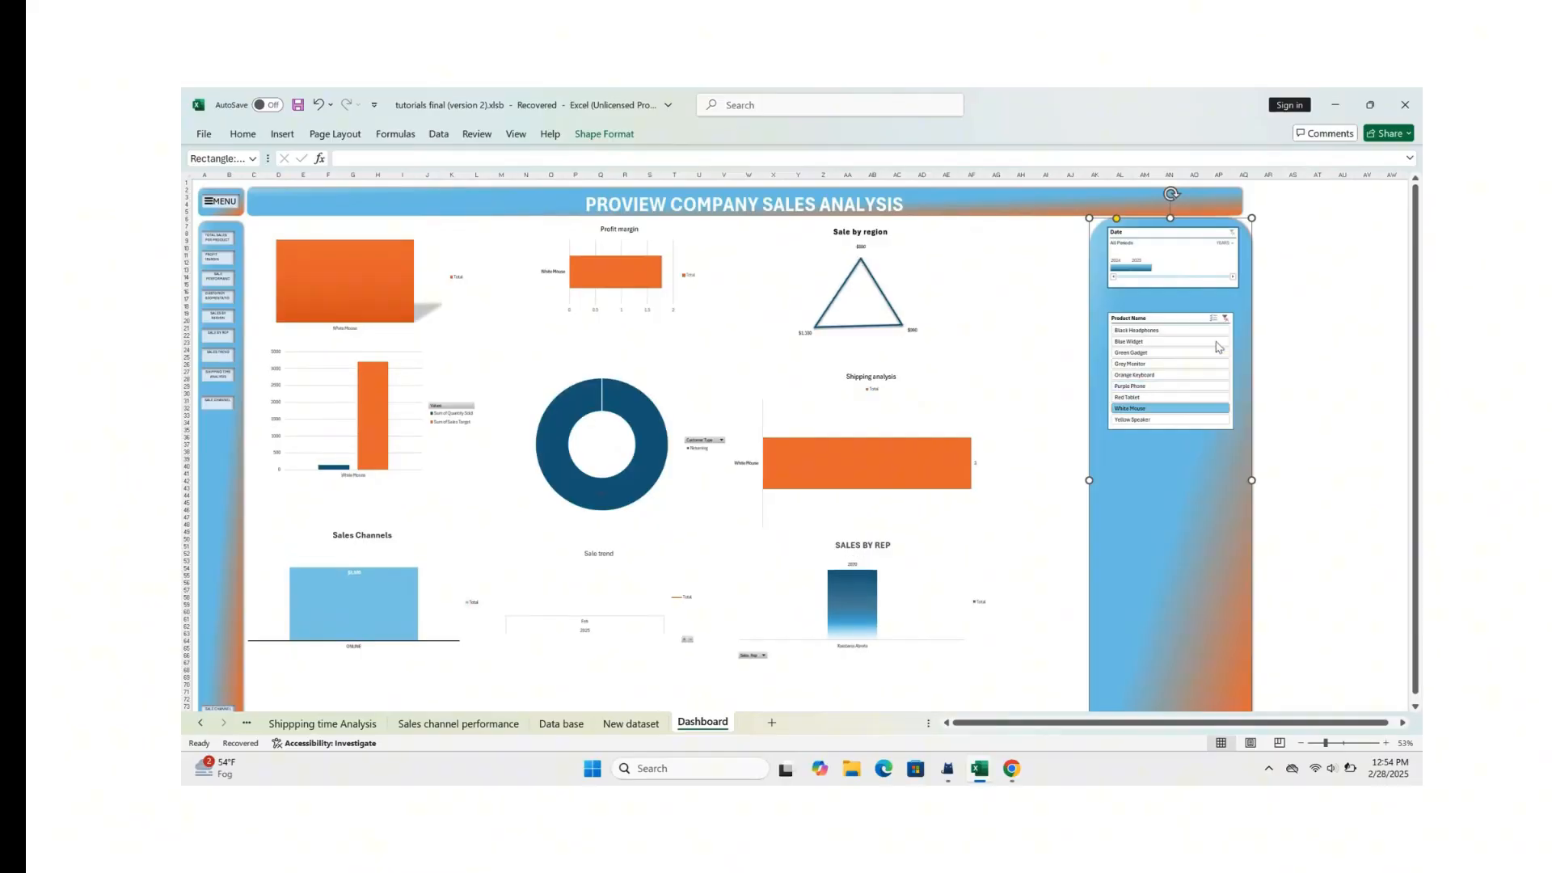
pyautogui.click(1226, 319)
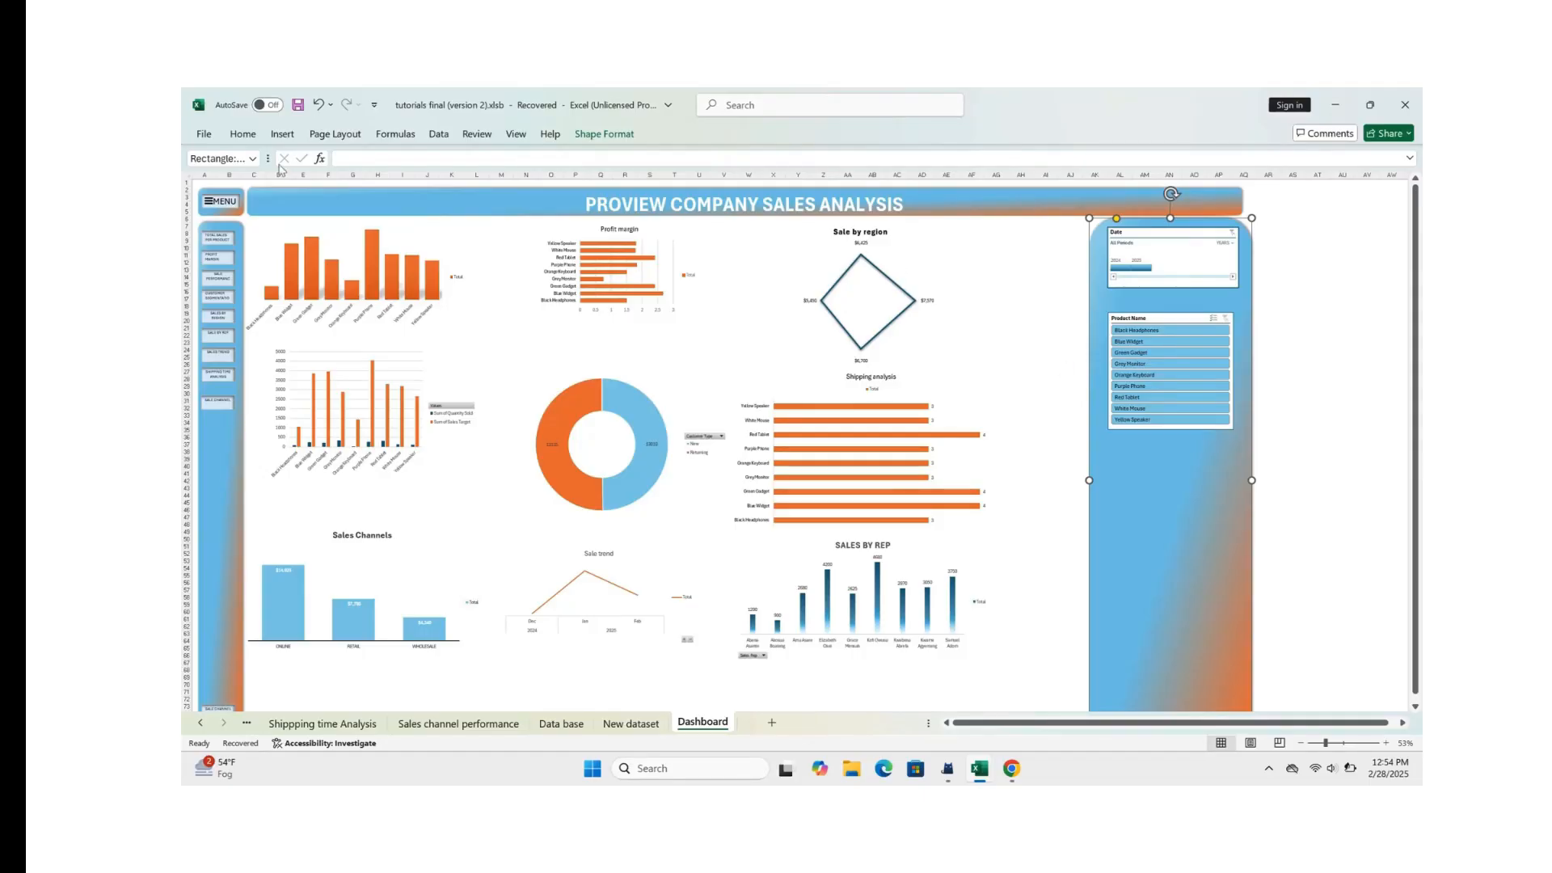
# Step: Insert a Sales Channel slicer from the column chart beneath the MENU heading's right side
pyautogui.click(419, 241)
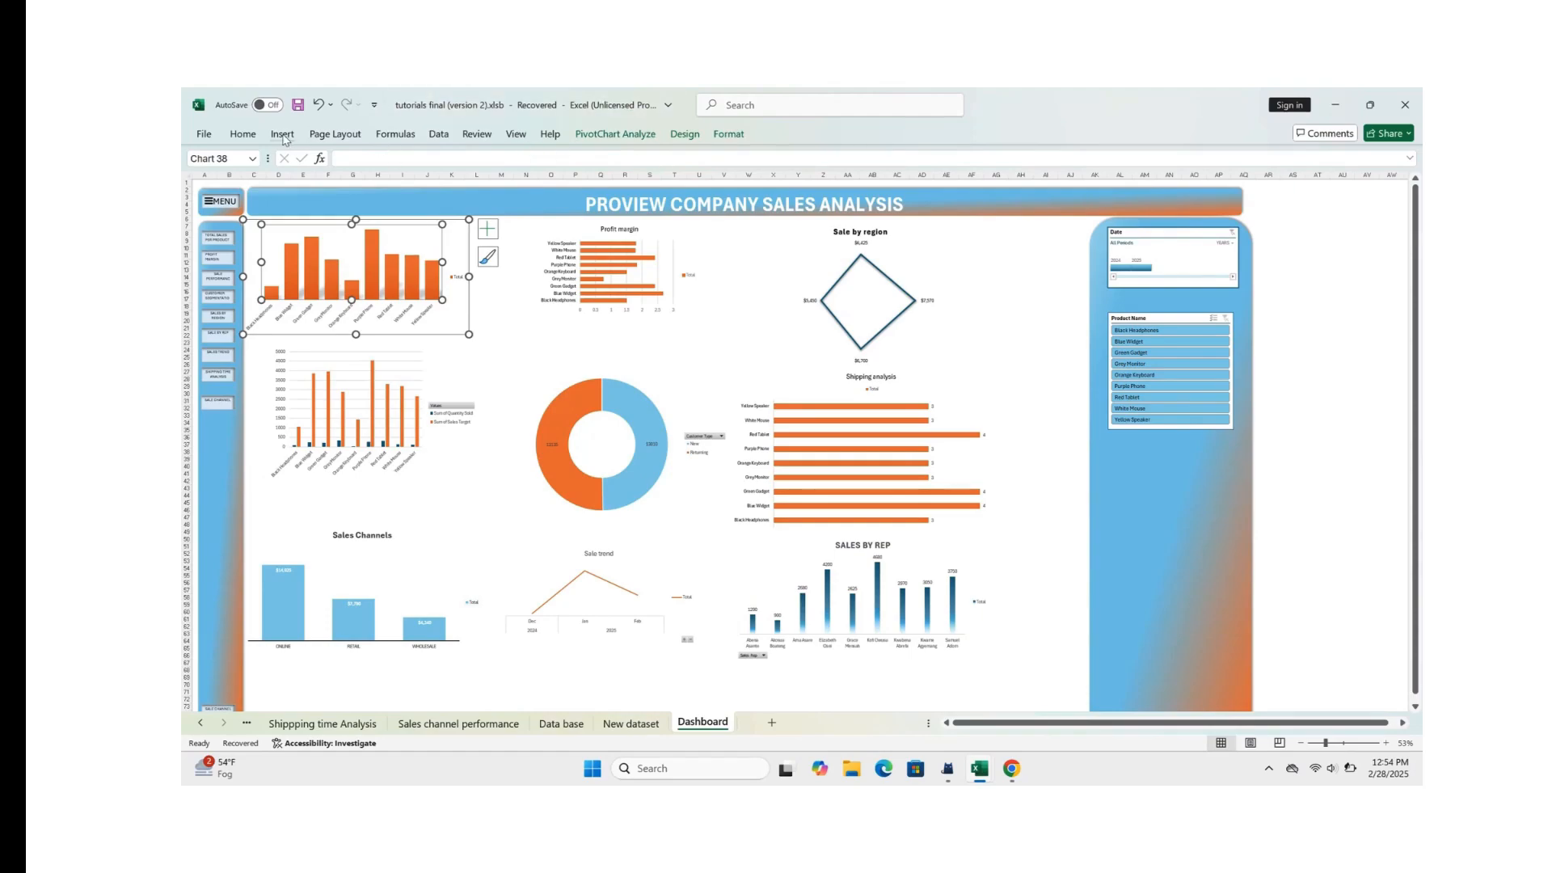
pyautogui.click(282, 134)
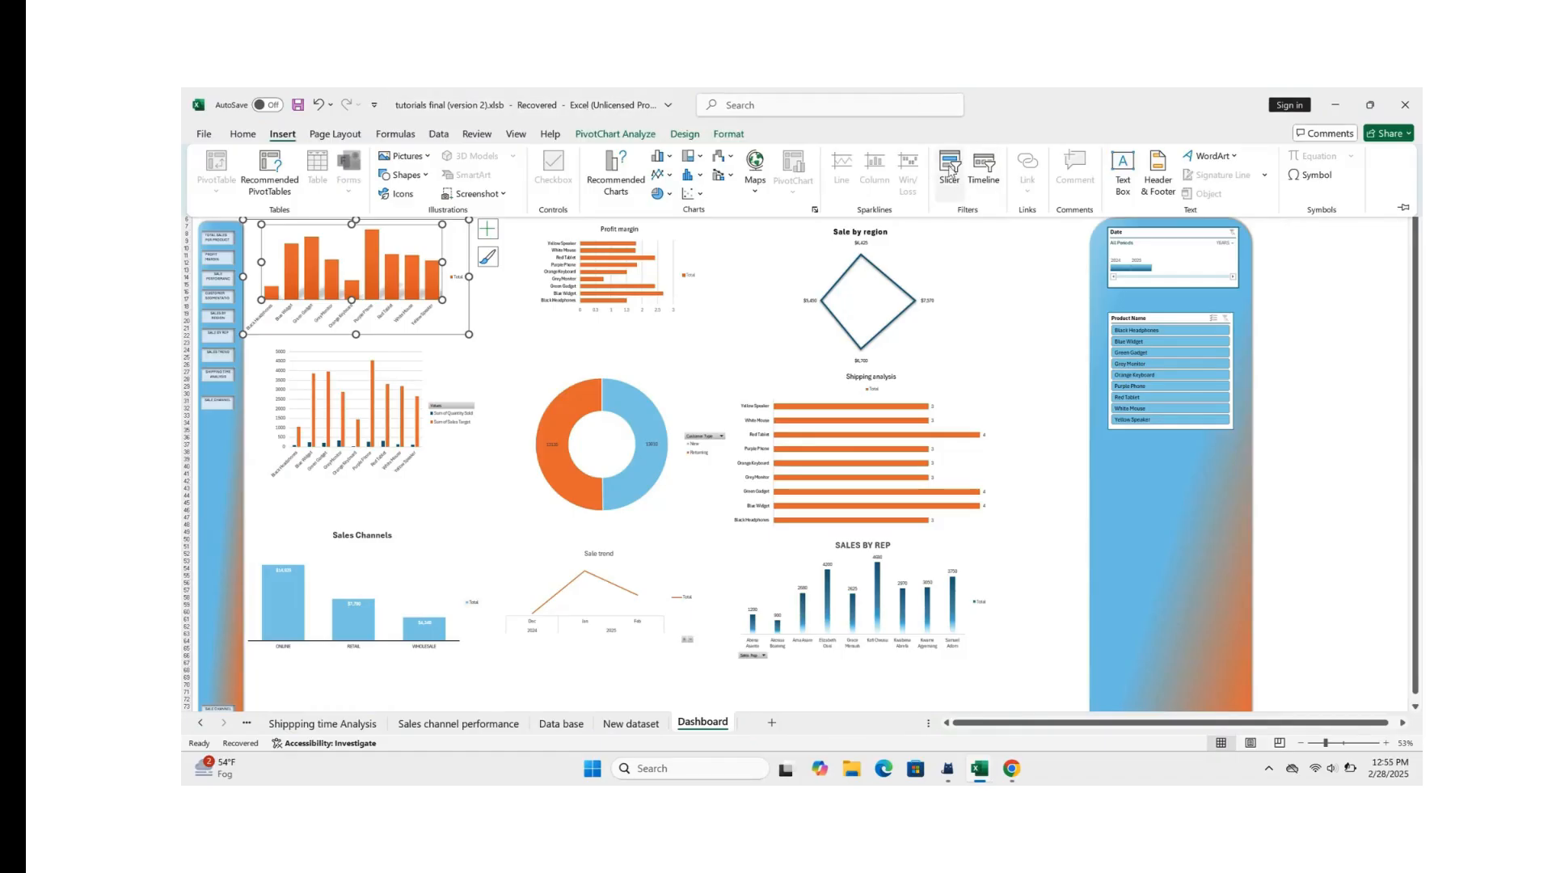
pyautogui.click(950, 170)
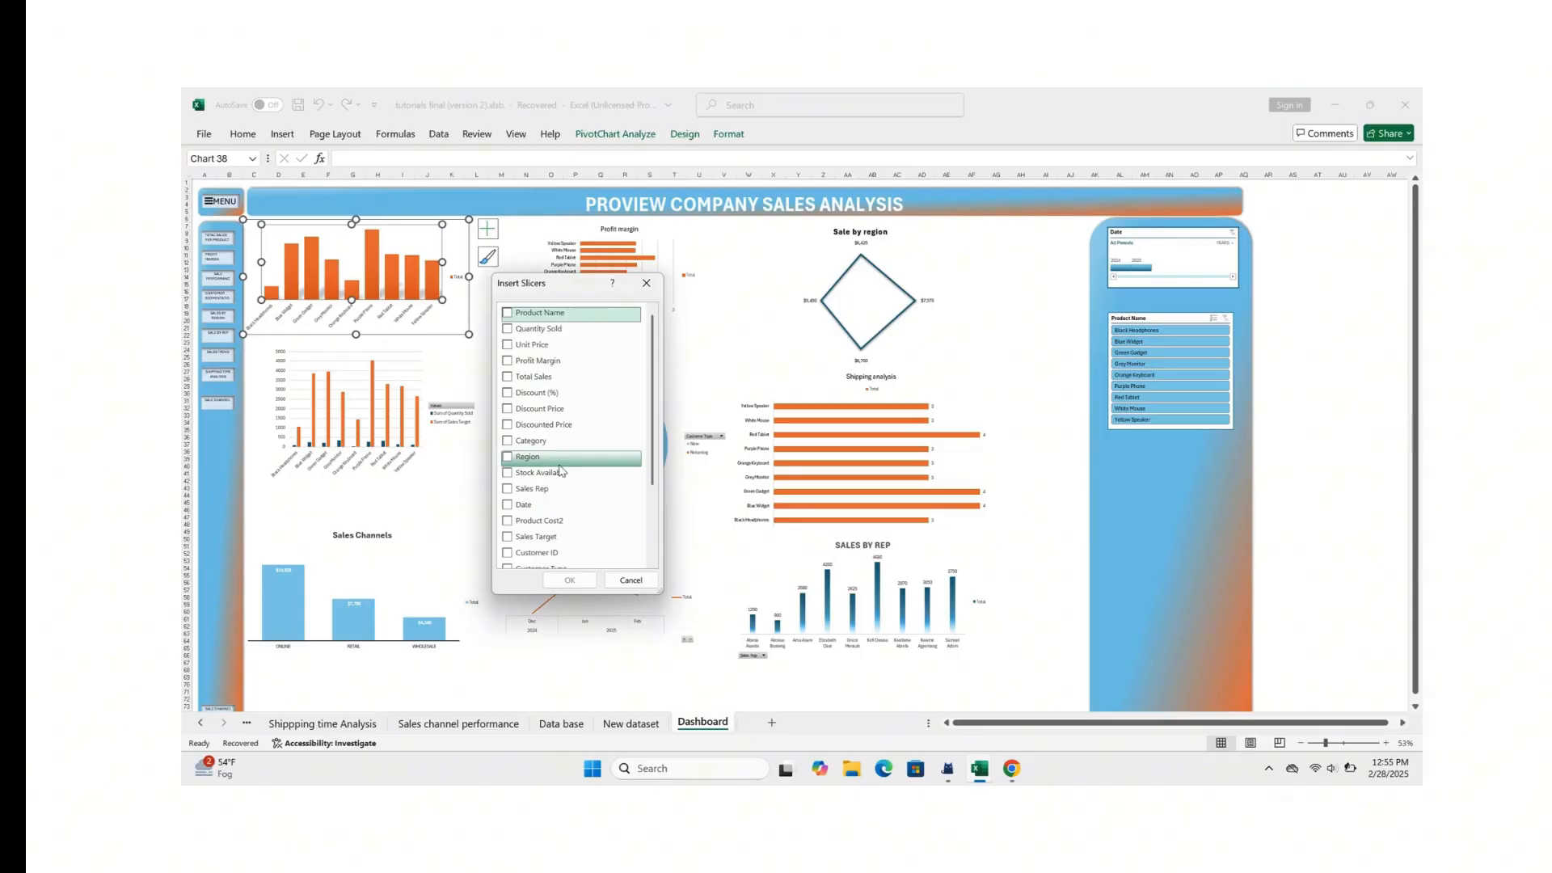
pyautogui.scroll(-2, 558, 469)
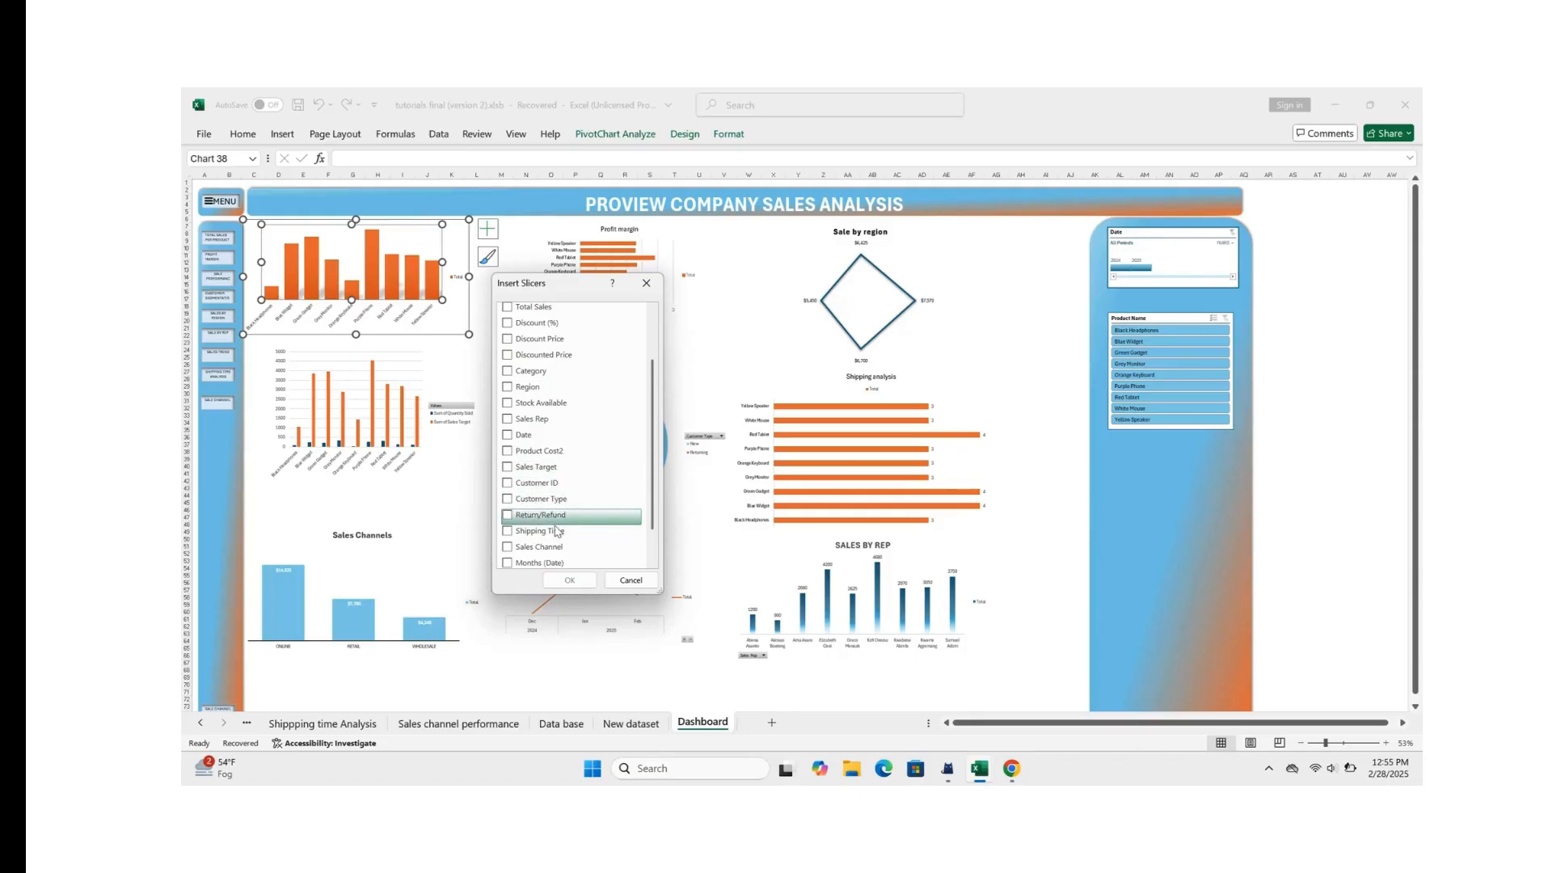
pyautogui.click(508, 548)
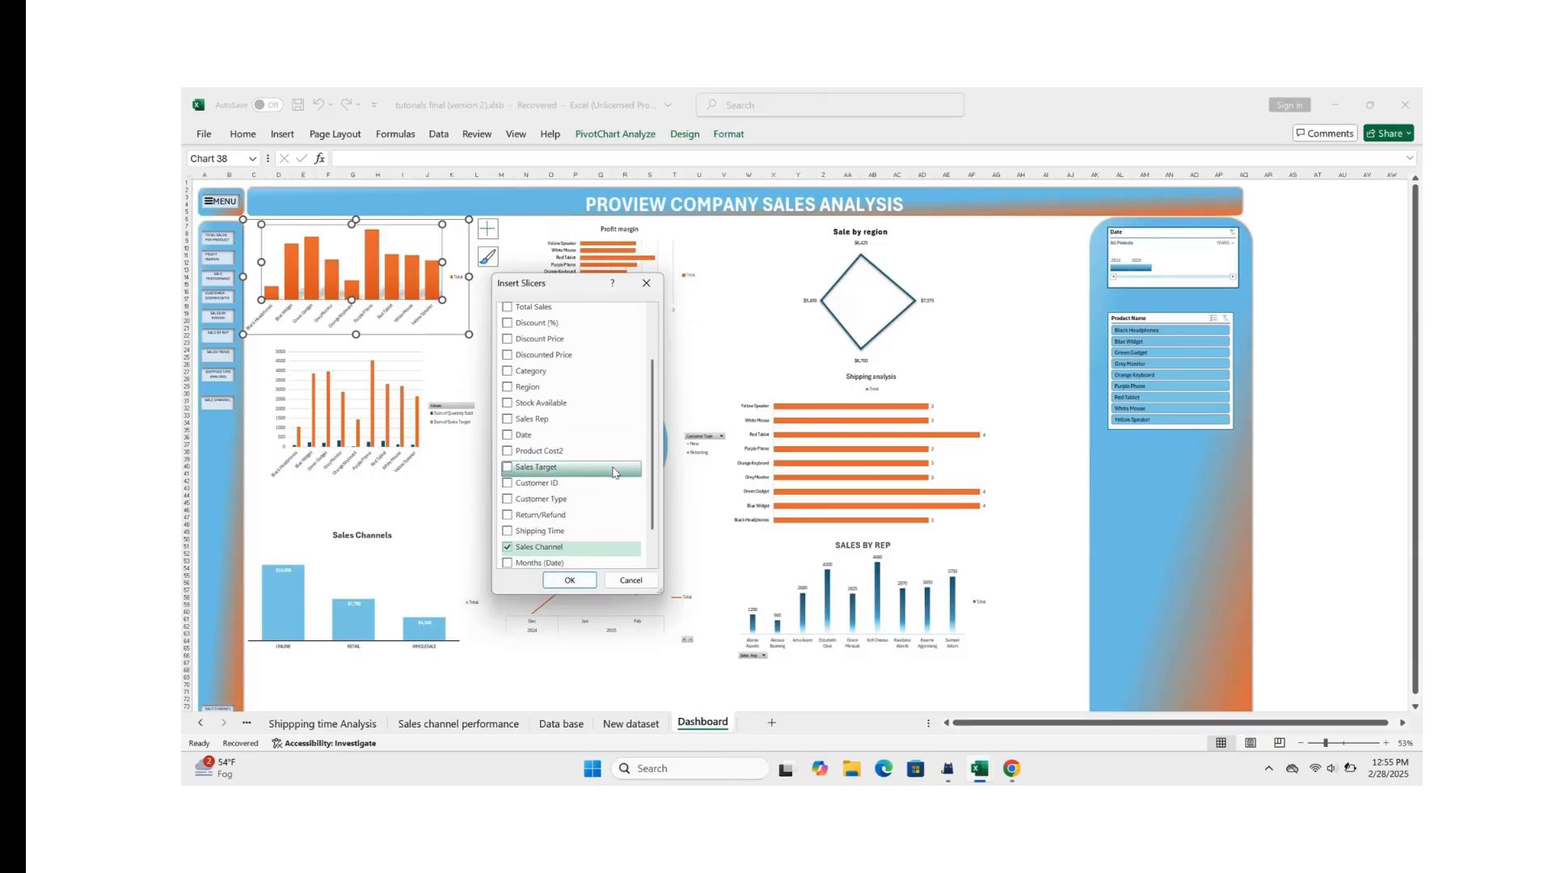
pyautogui.click(569, 580)
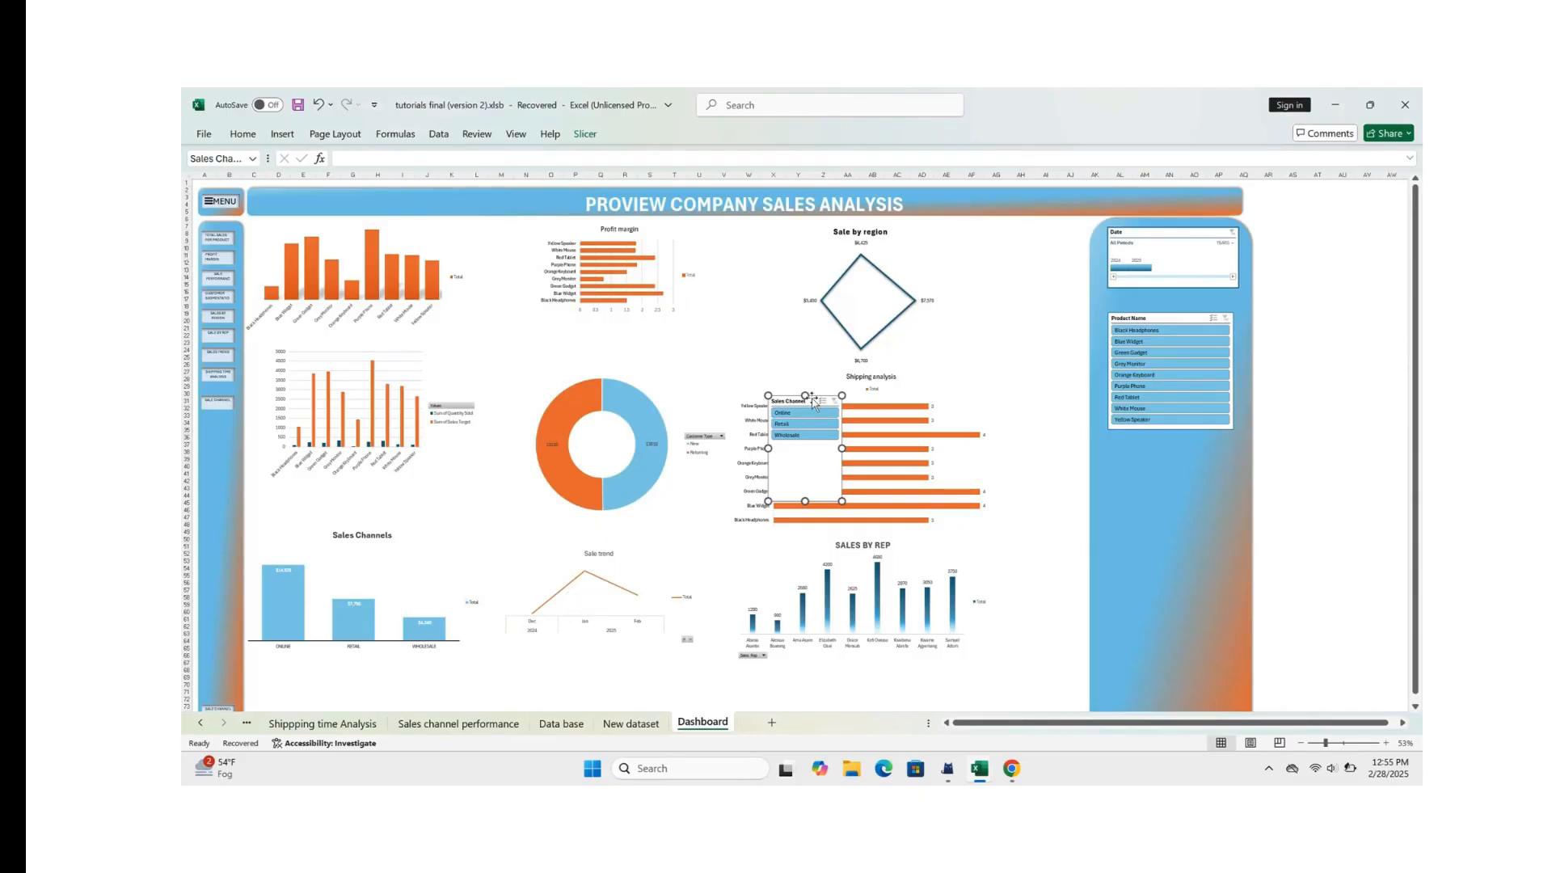
# Step: Place the Sales Channel slicer below the Product Name slicer on the blue panel, widening it and shortening it to fit its entries
pyautogui.moveTo(812, 399); pyautogui.dragTo(1143, 451)
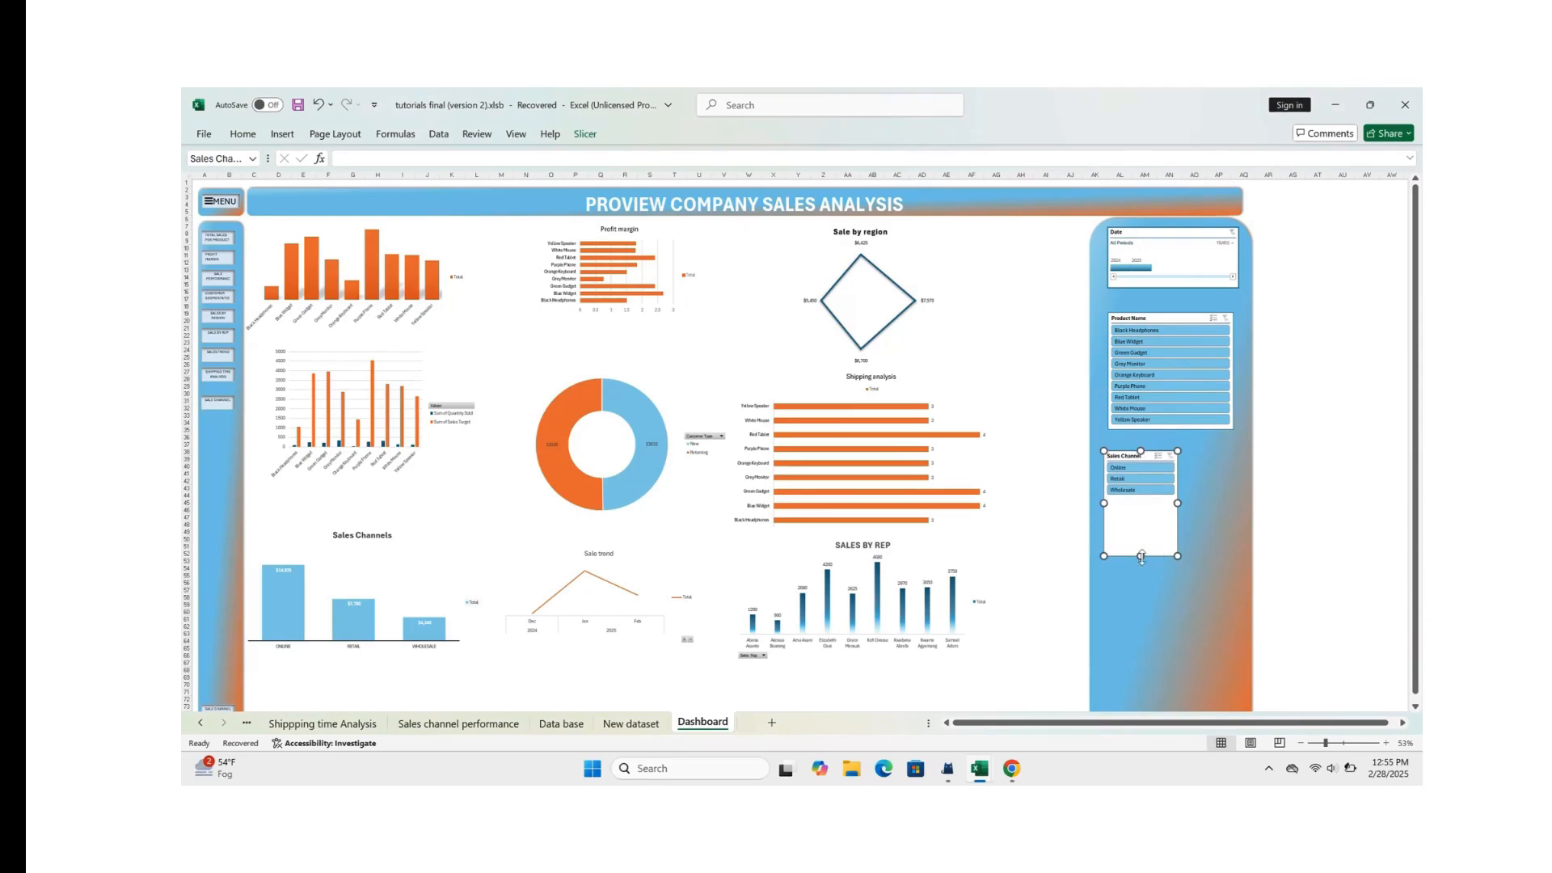
pyautogui.moveTo(1176, 501); pyautogui.dragTo(1221, 503)
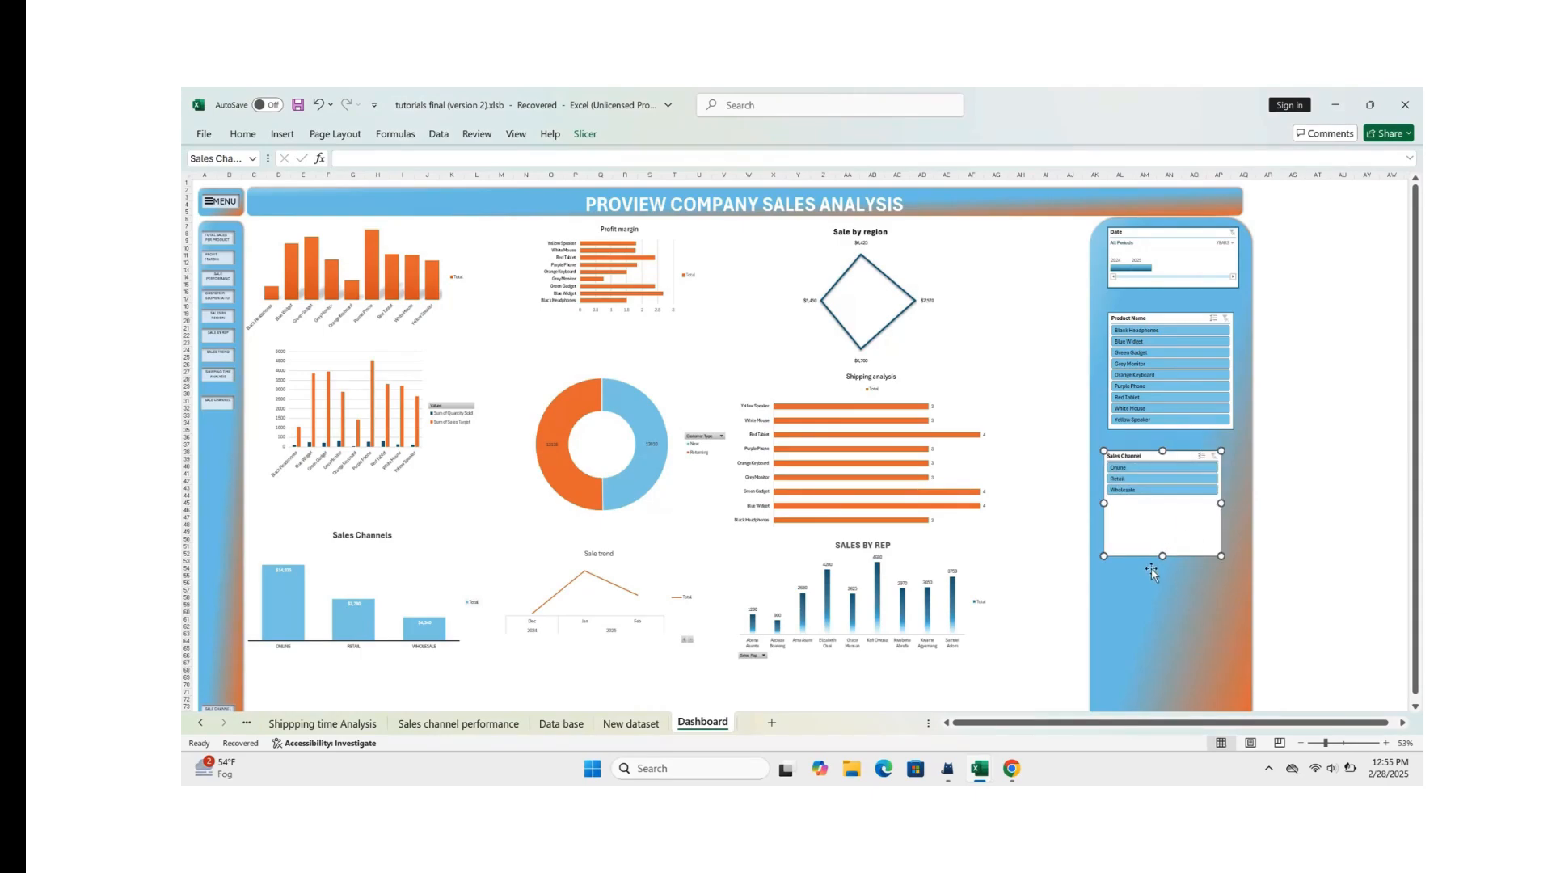
pyautogui.moveTo(1163, 556); pyautogui.dragTo(1167, 507)
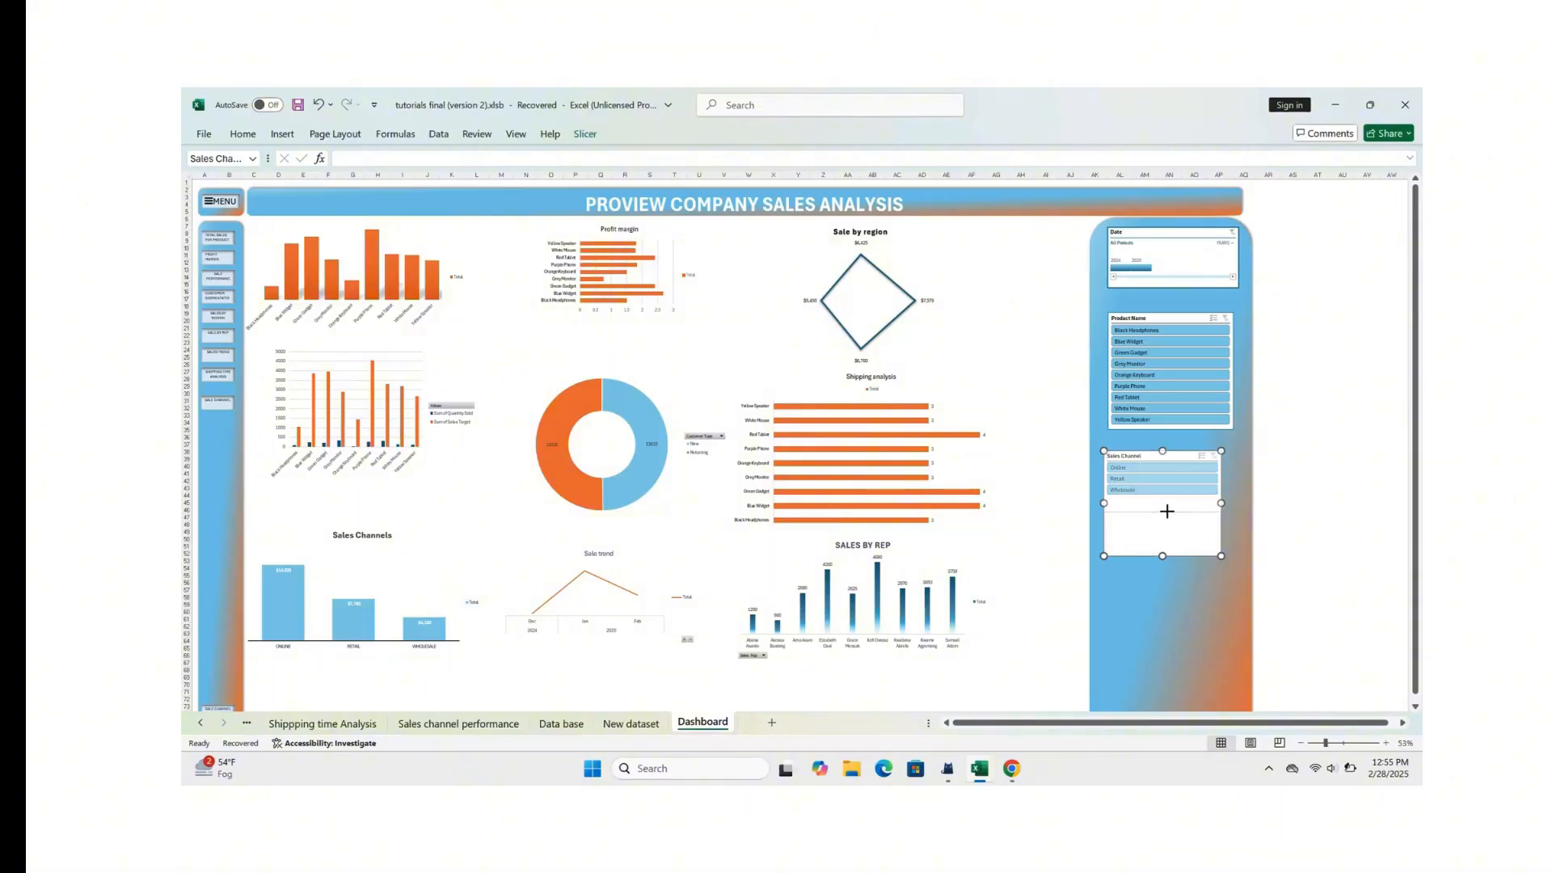
pyautogui.scroll(2, 1167, 508)
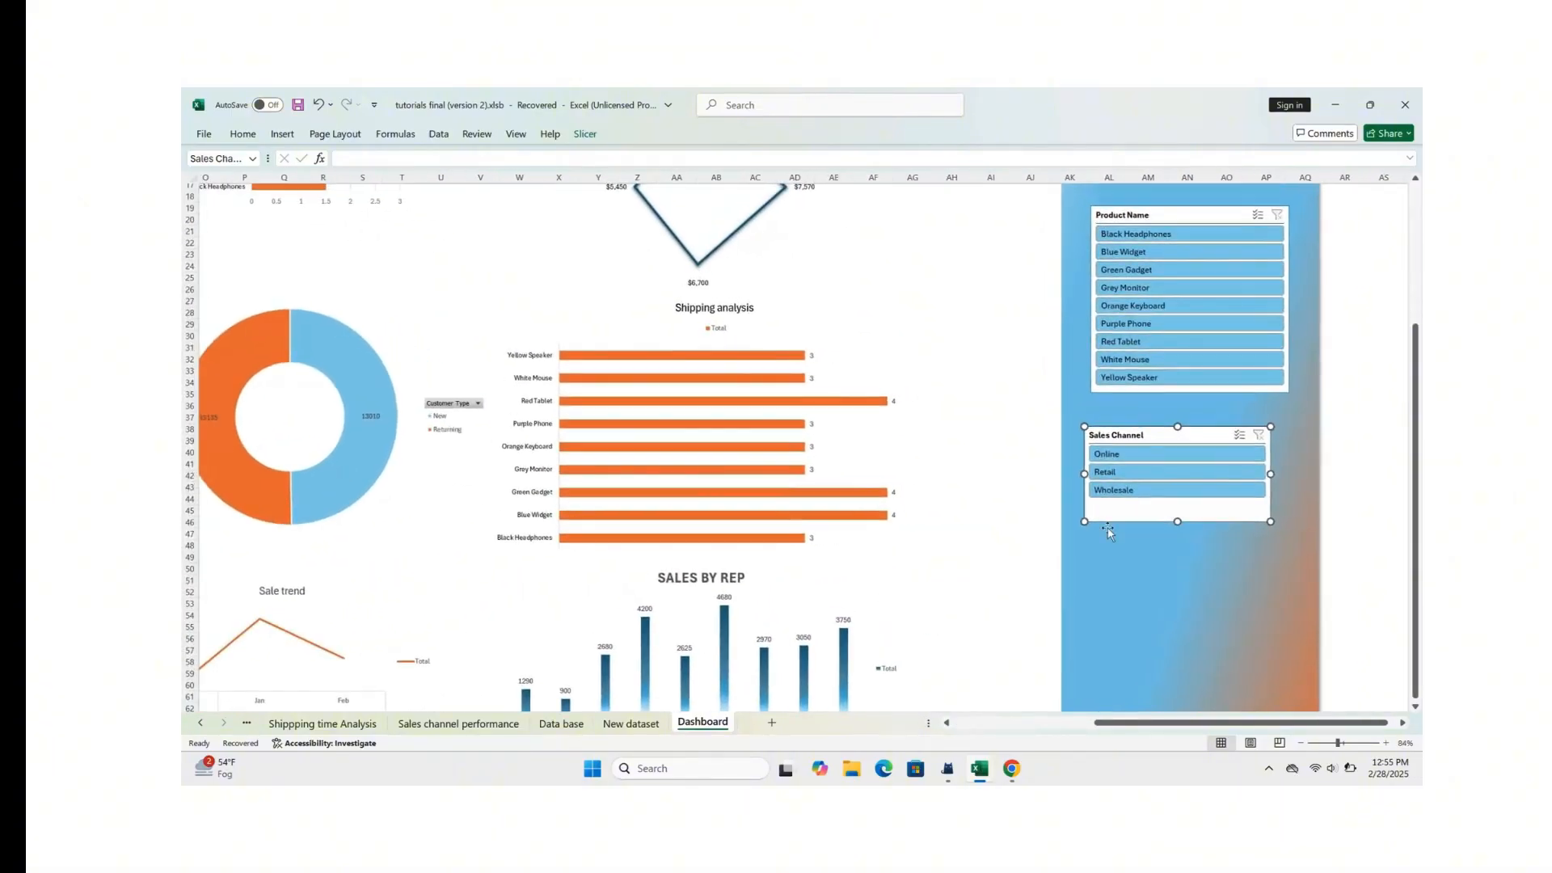
pyautogui.scroll(-2, 1167, 508)
pyautogui.scroll(-2, 1107, 529)
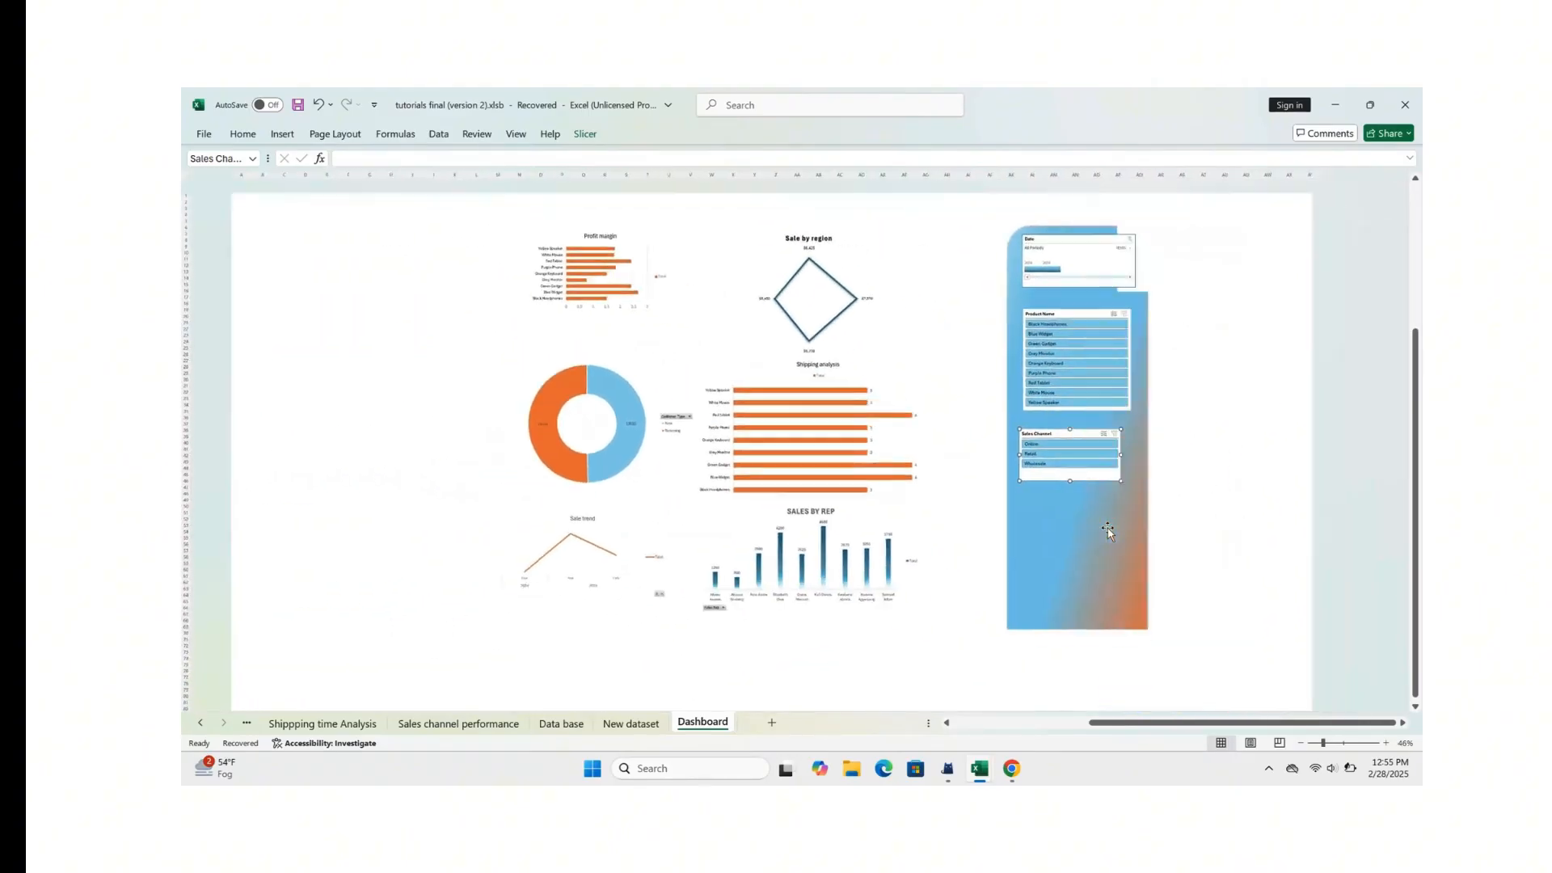
# Step: Check how the dashboard charts respond to the Online, Retail and Wholesale sales channels
pyautogui.click(361, 243)
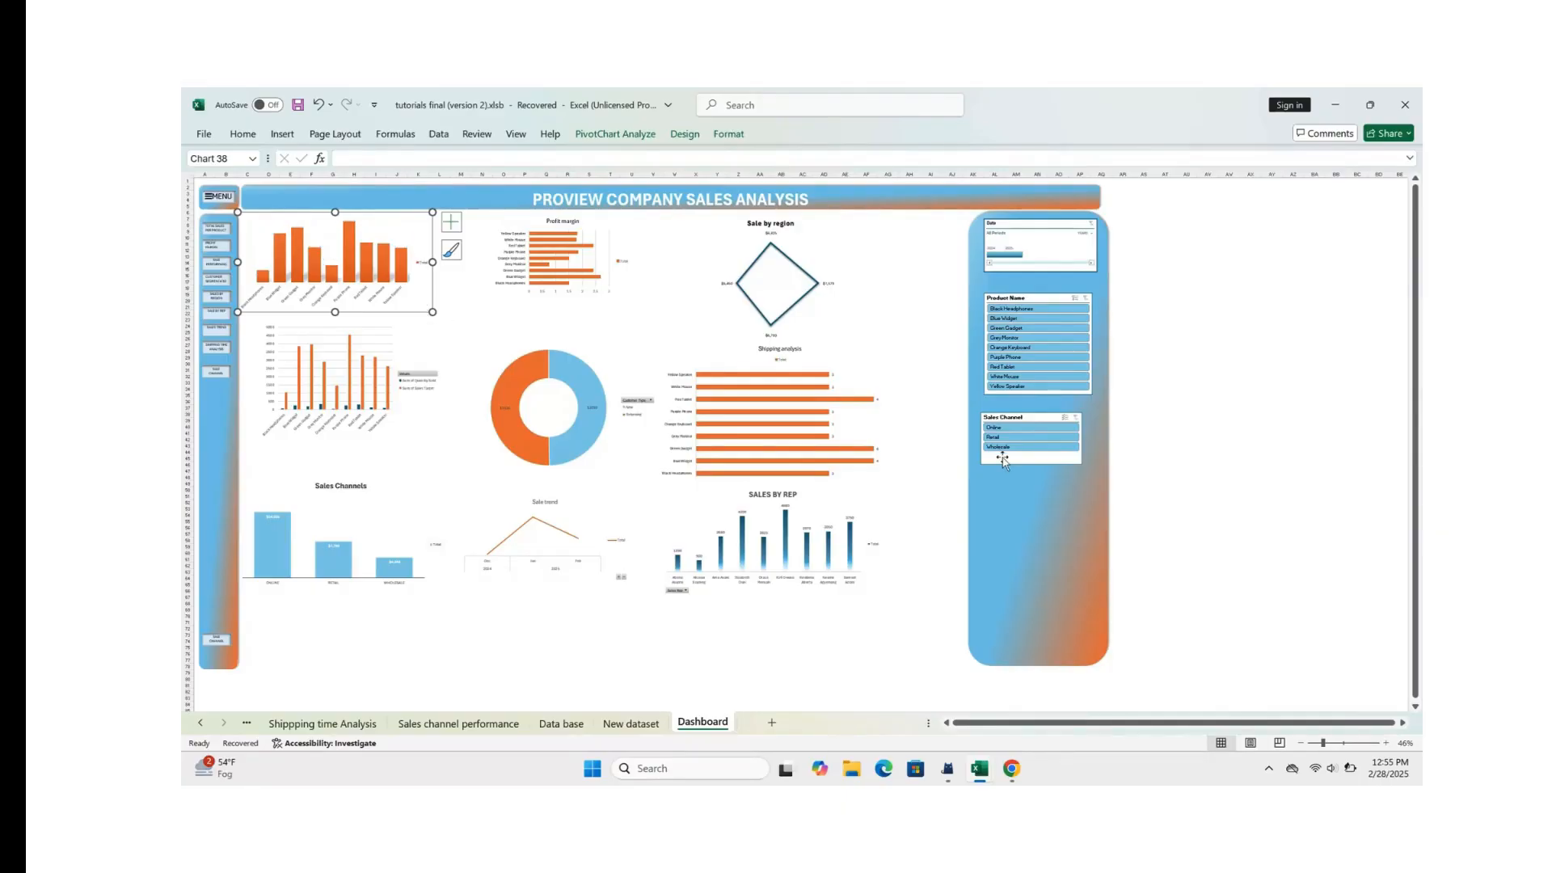
pyautogui.click(997, 428)
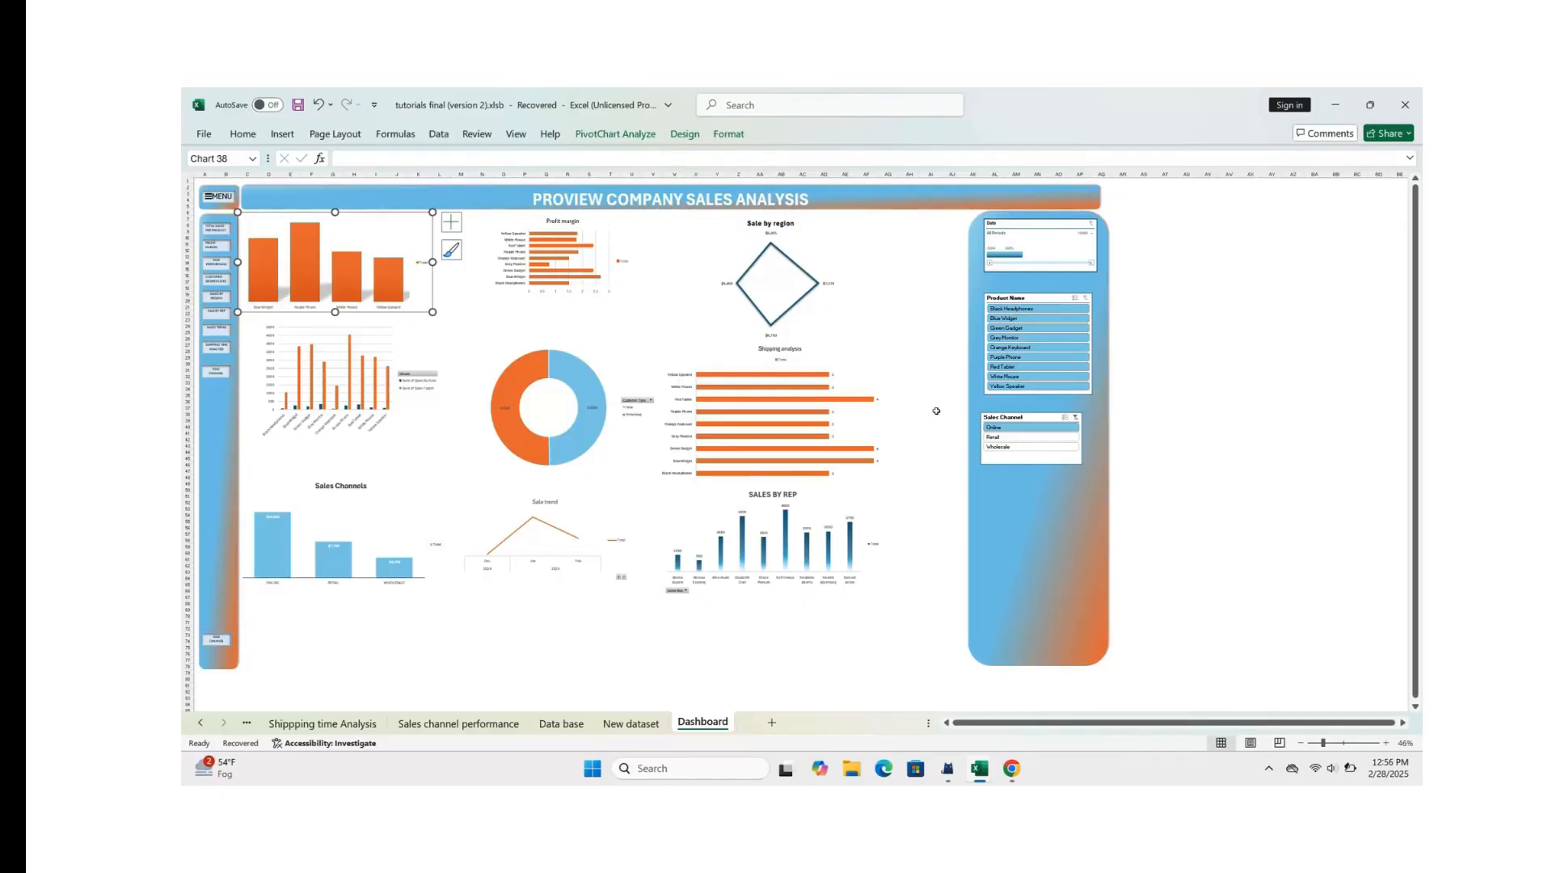
pyautogui.click(1022, 437)
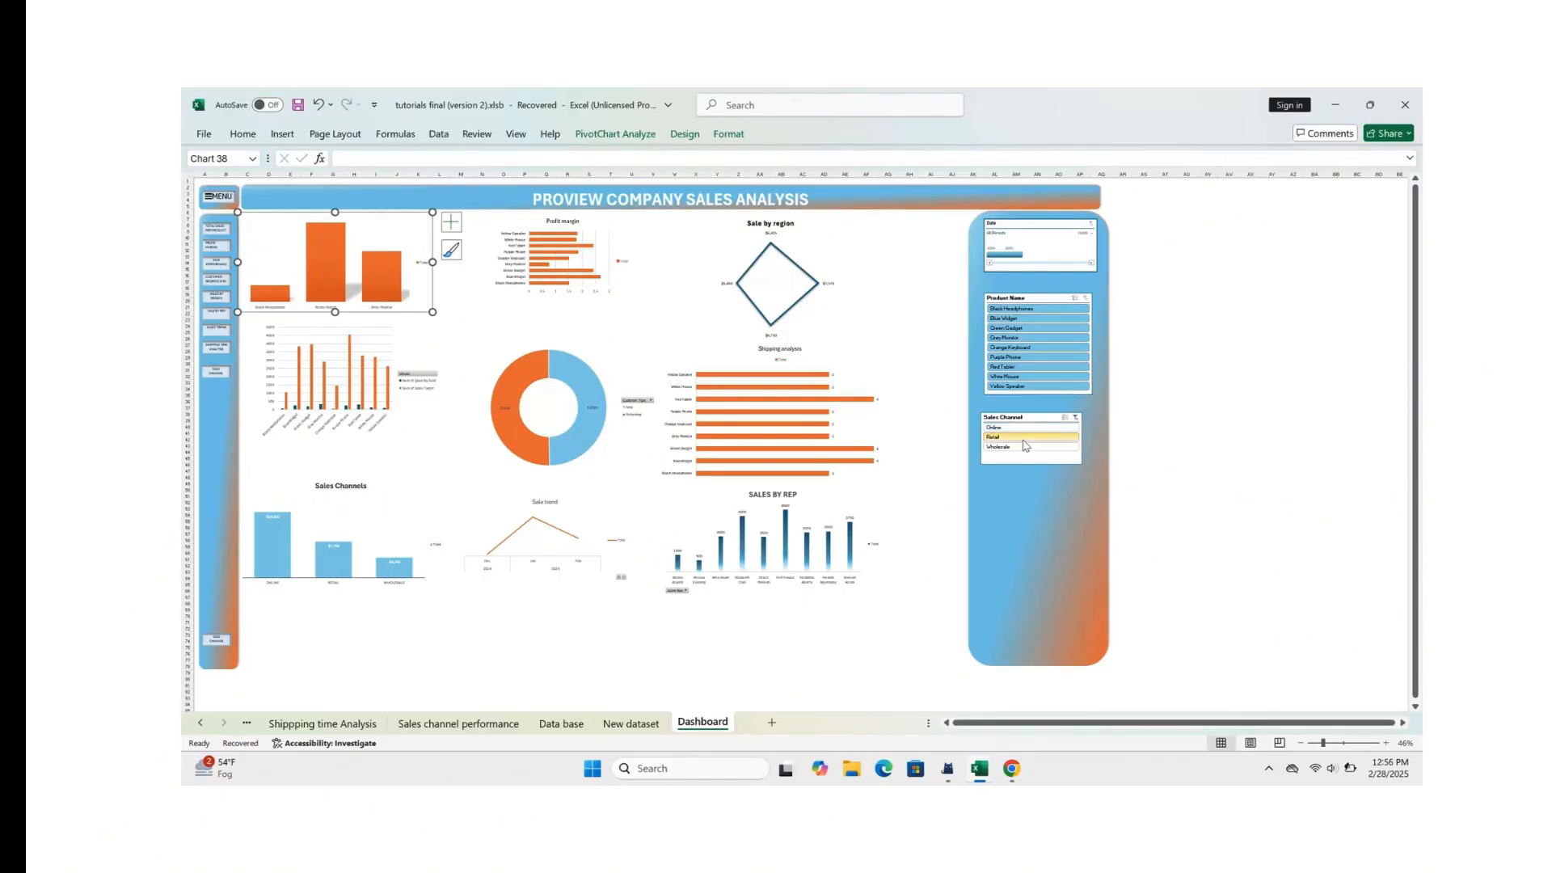
pyautogui.click(1025, 447)
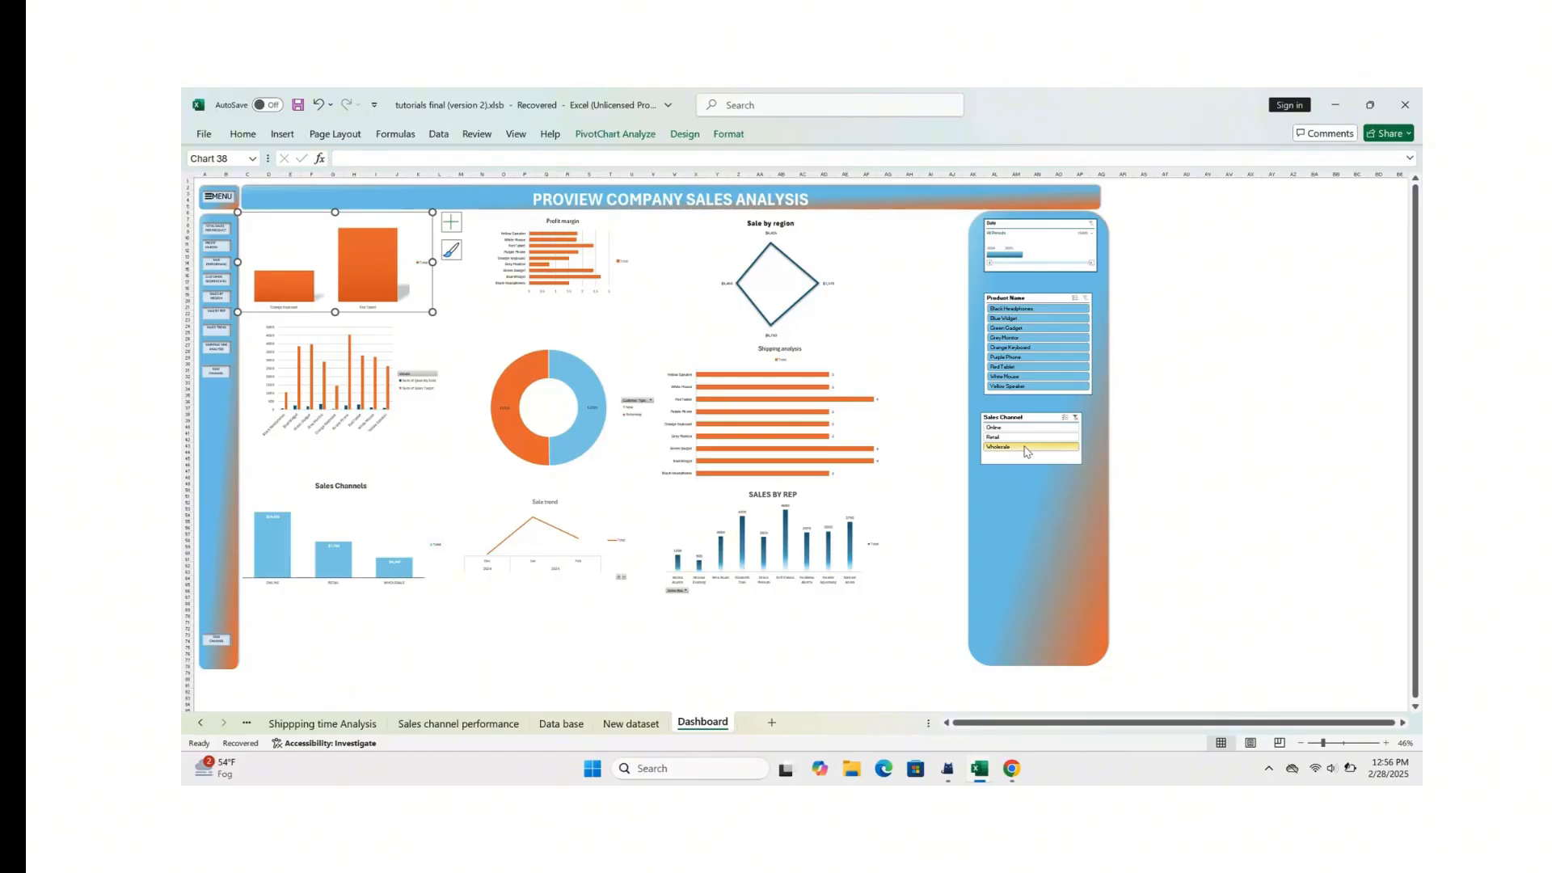
# Step: Check the charts for Online combined with Black Headphones, Blue Widget and Green Gadget, and clear both slicers' filters
pyautogui.click(1041, 427)
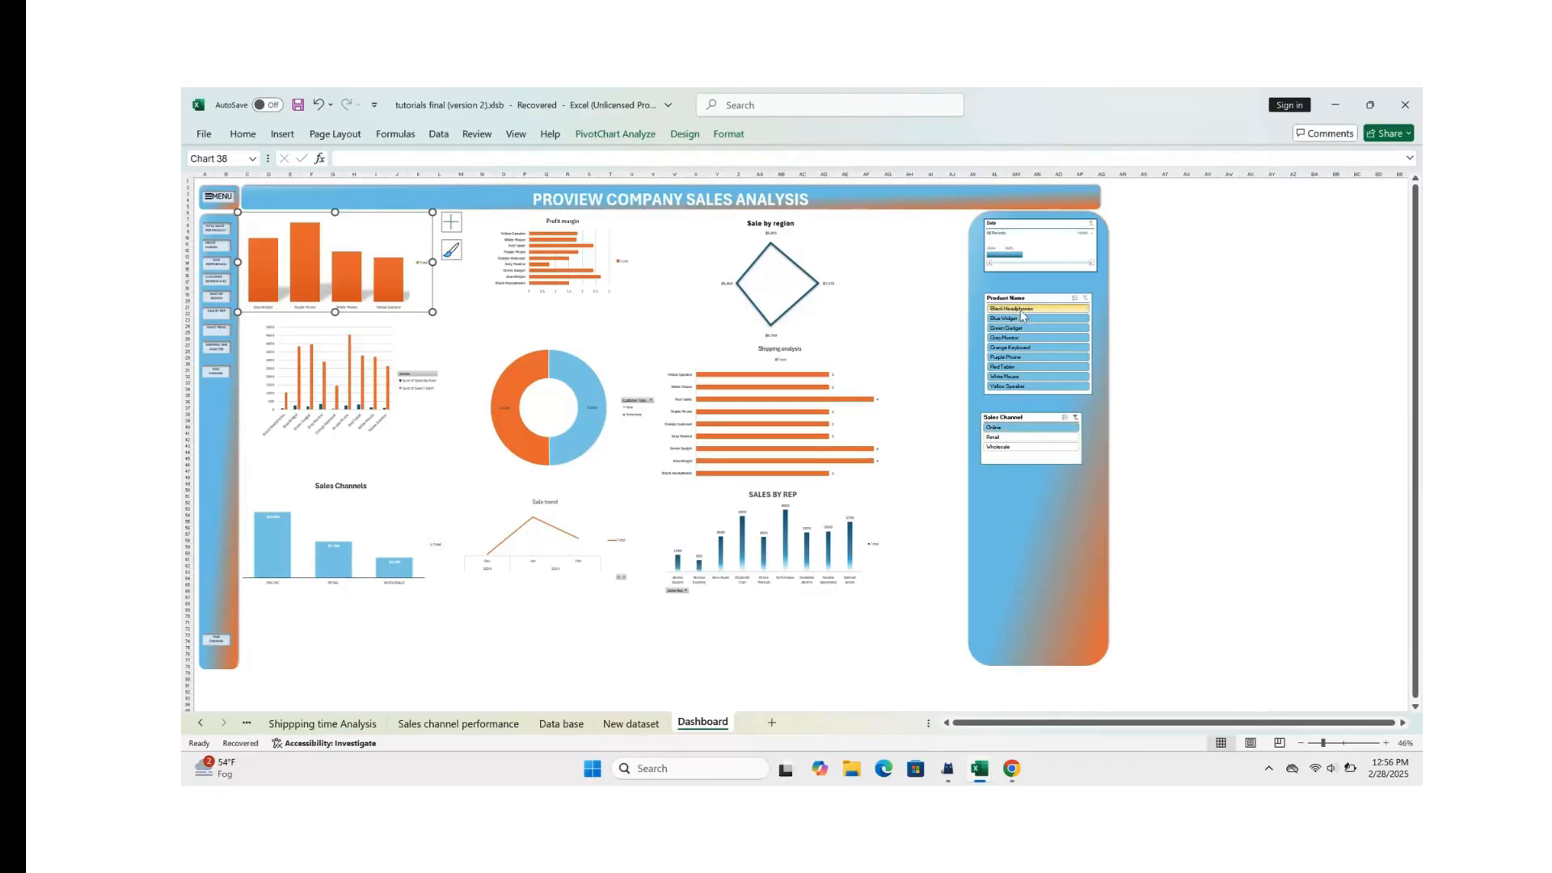
pyautogui.click(1011, 308)
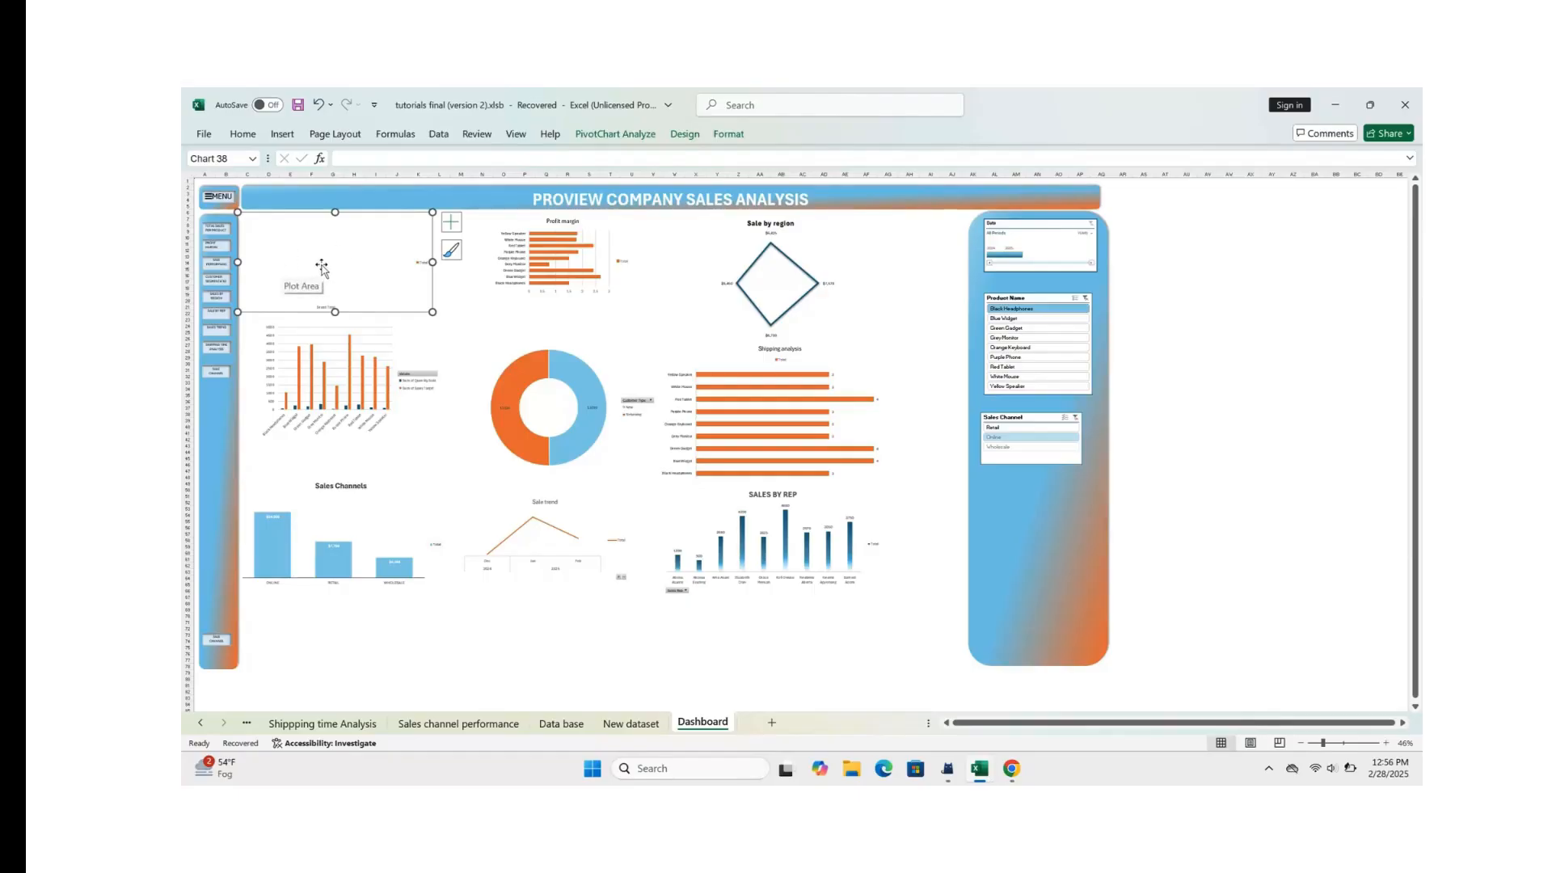
pyautogui.click(1015, 317)
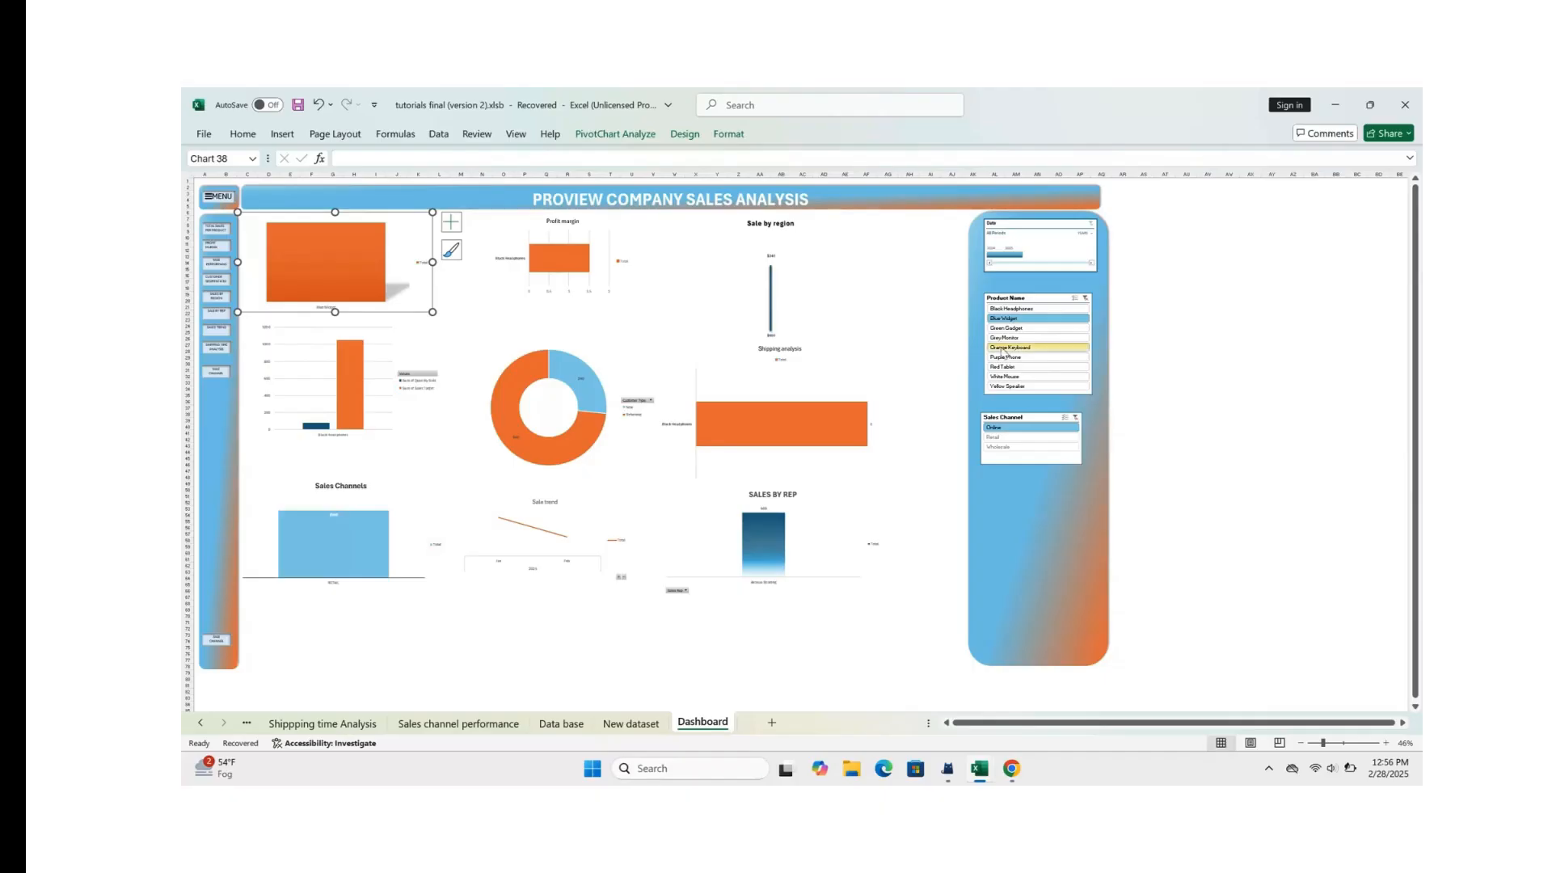
pyautogui.click(1029, 330)
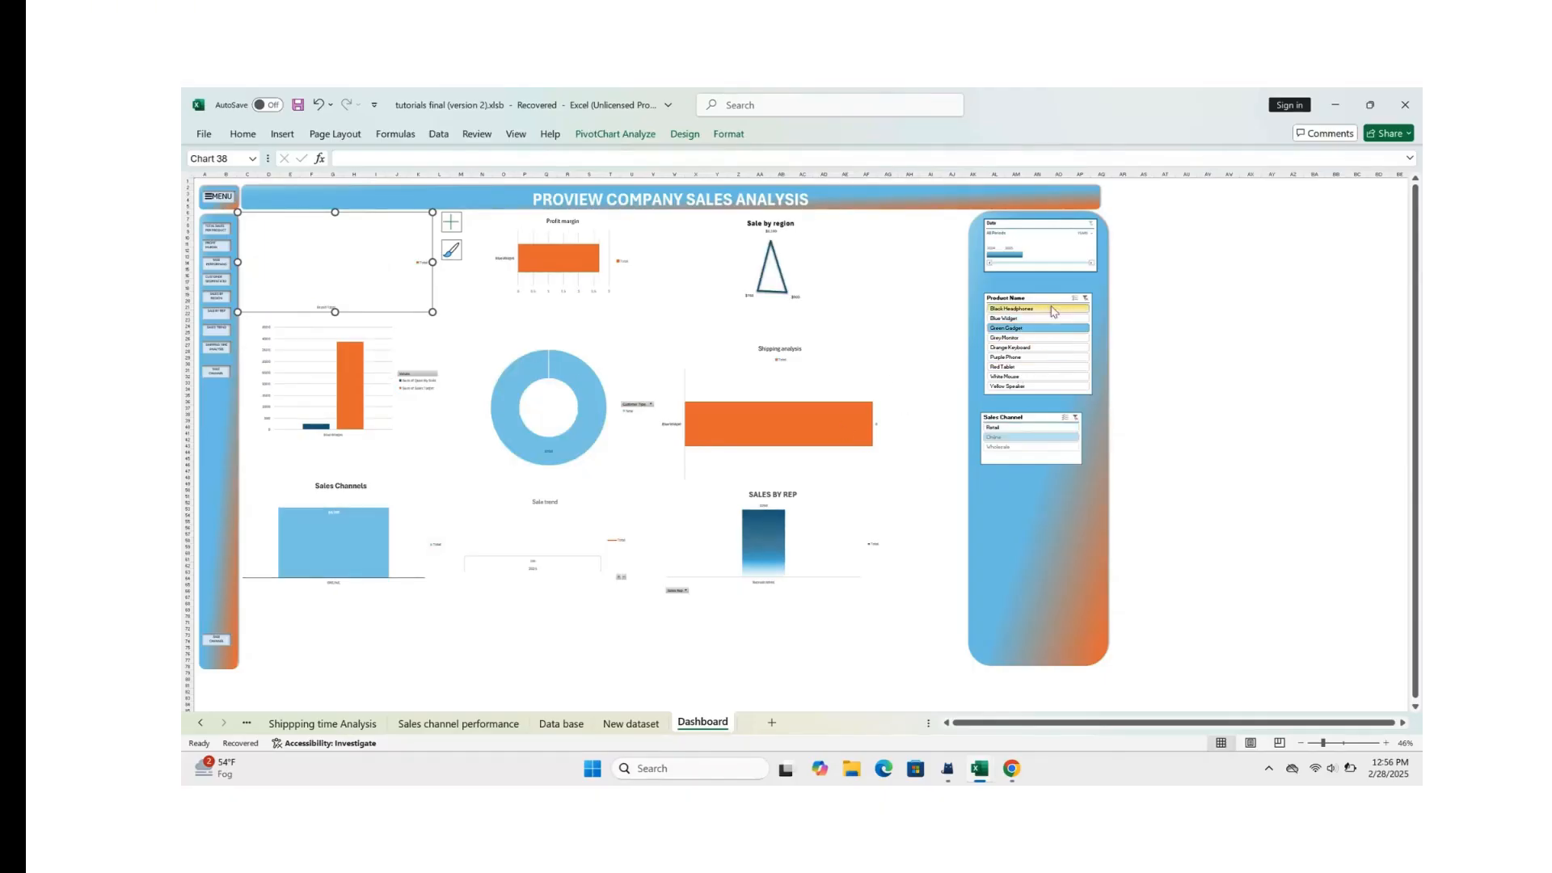
pyautogui.click(1086, 298)
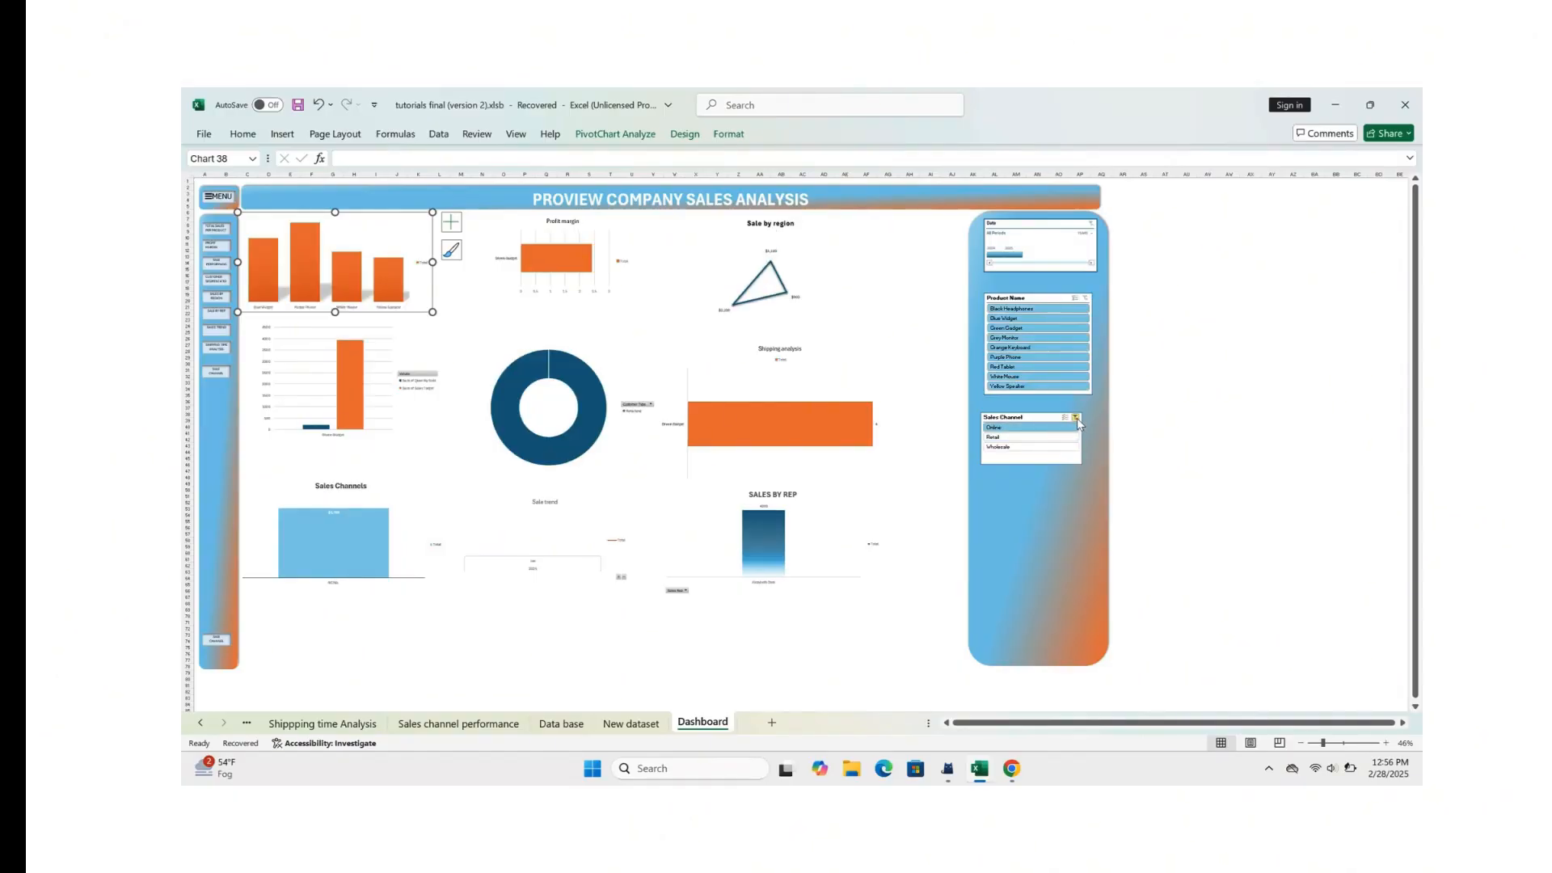
pyautogui.click(1076, 419)
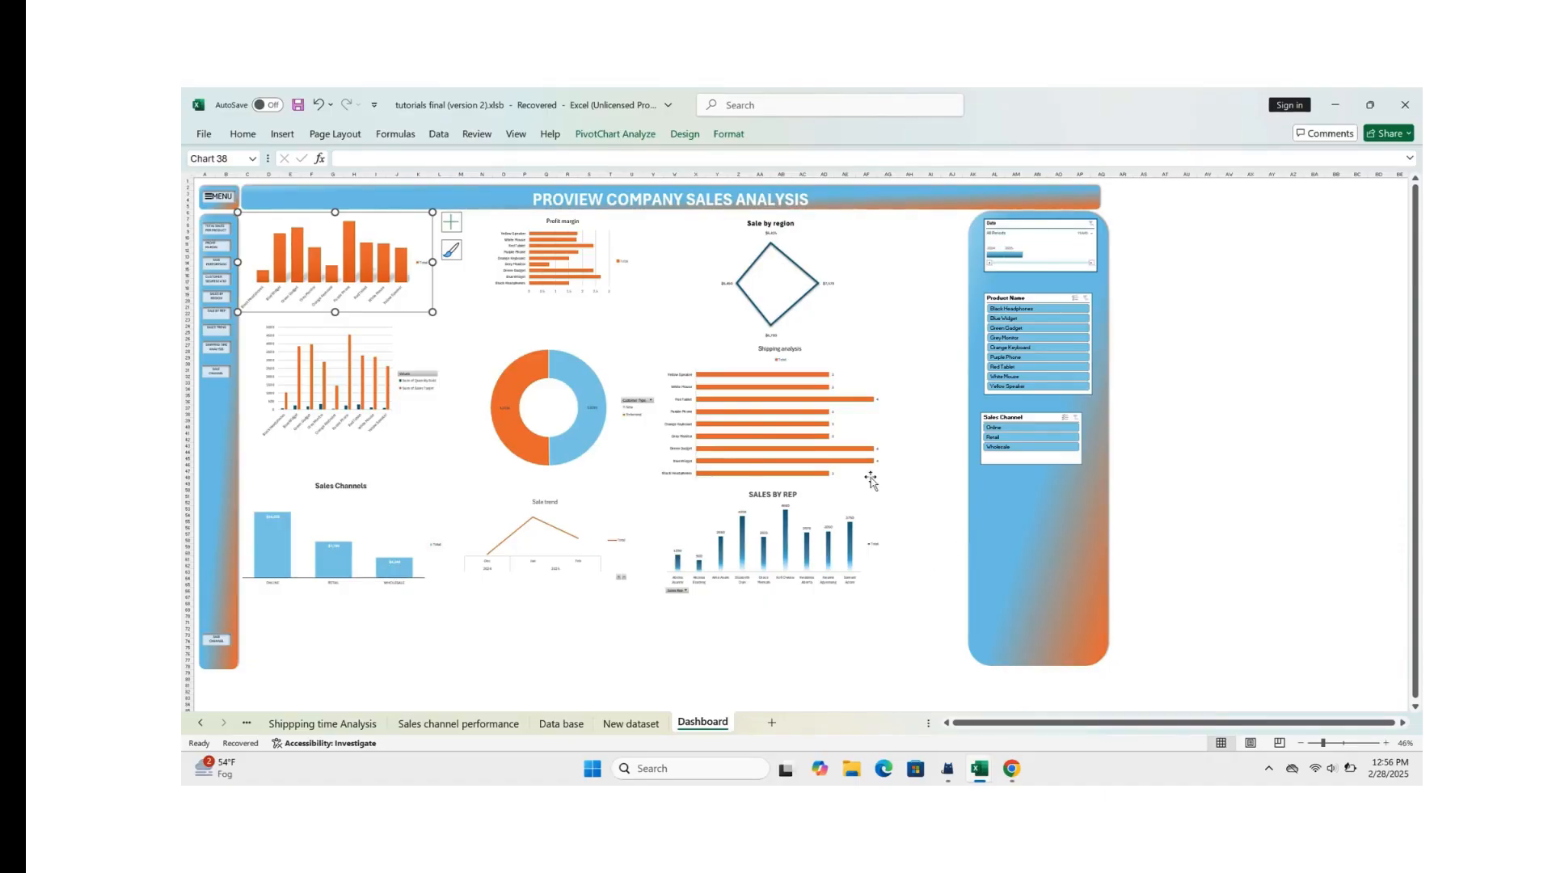
pyautogui.click(506, 326)
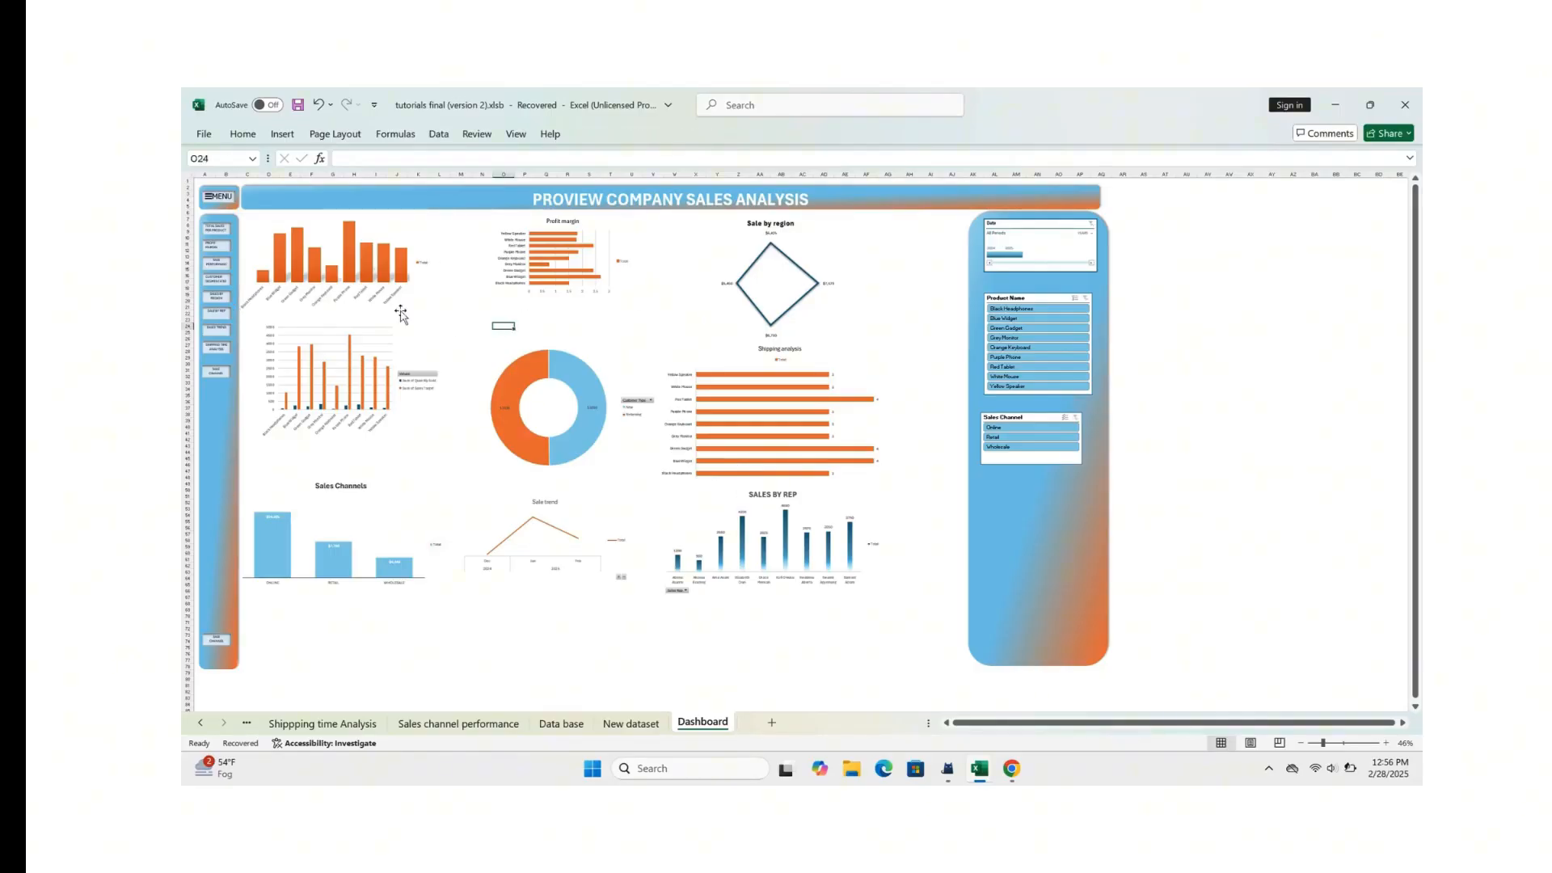
pyautogui.click(462, 307)
# Step: Open the Sales Channel slicer's report connections and include the customer segment, Profit Margin and Sale by region PivotTables
pyautogui.click(1041, 421)
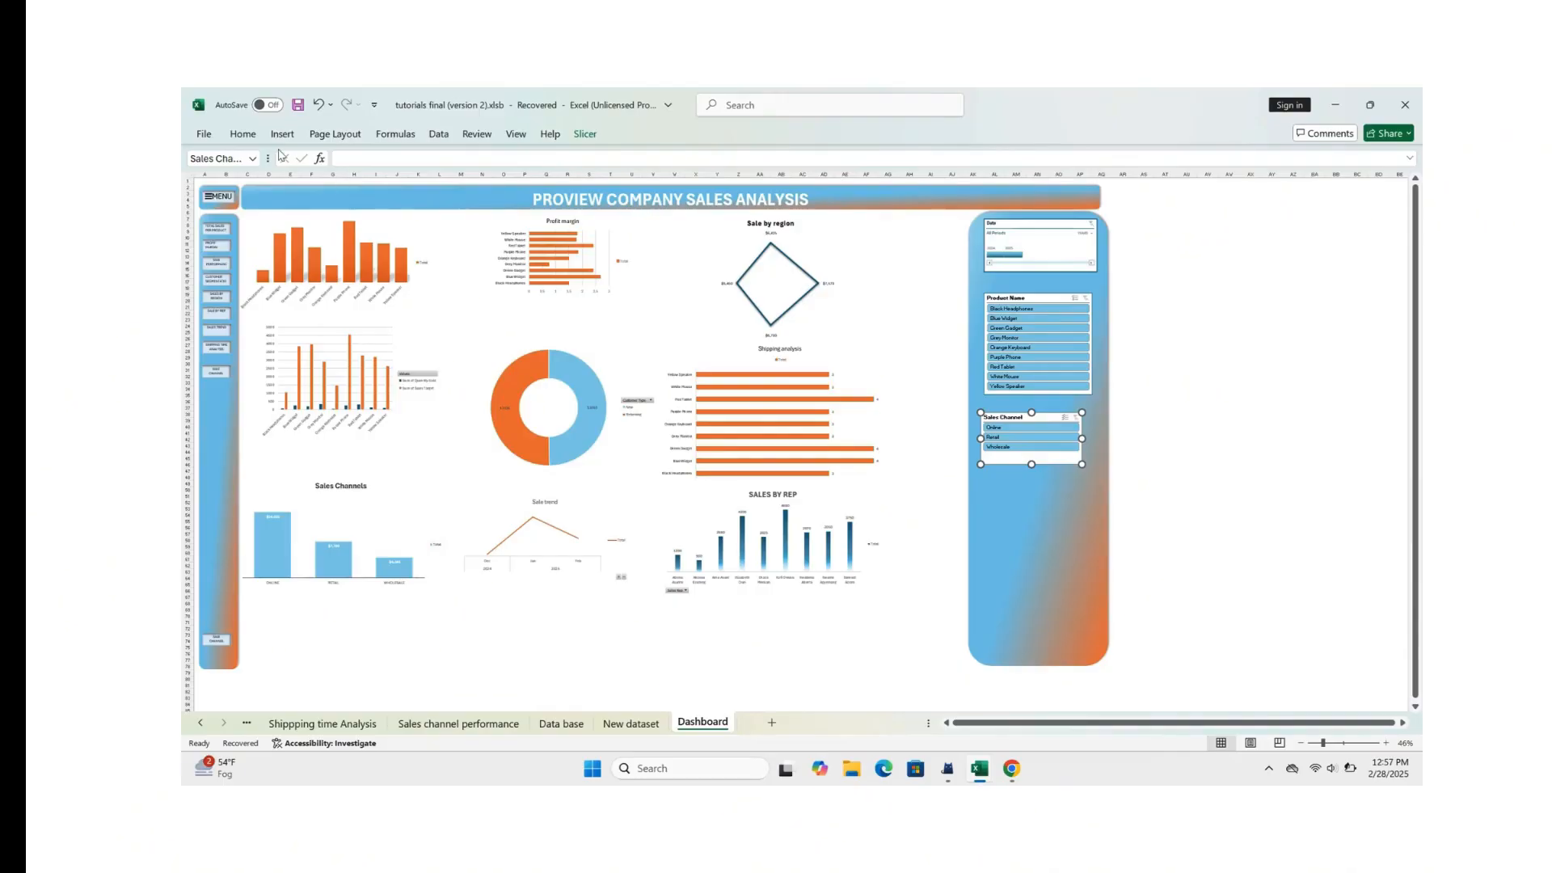
pyautogui.click(587, 135)
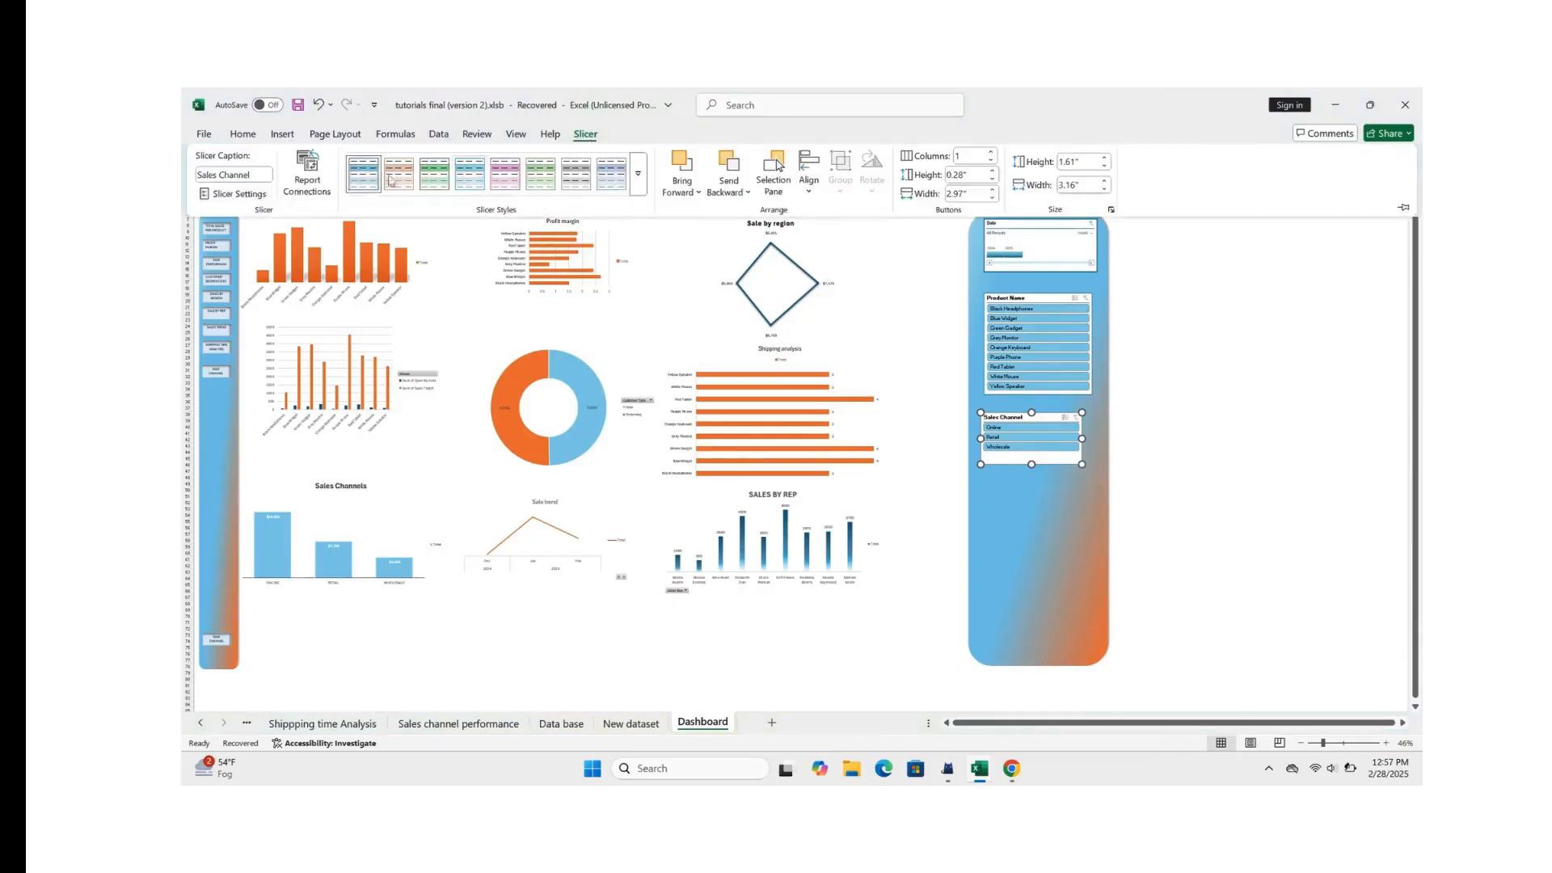
pyautogui.click(307, 174)
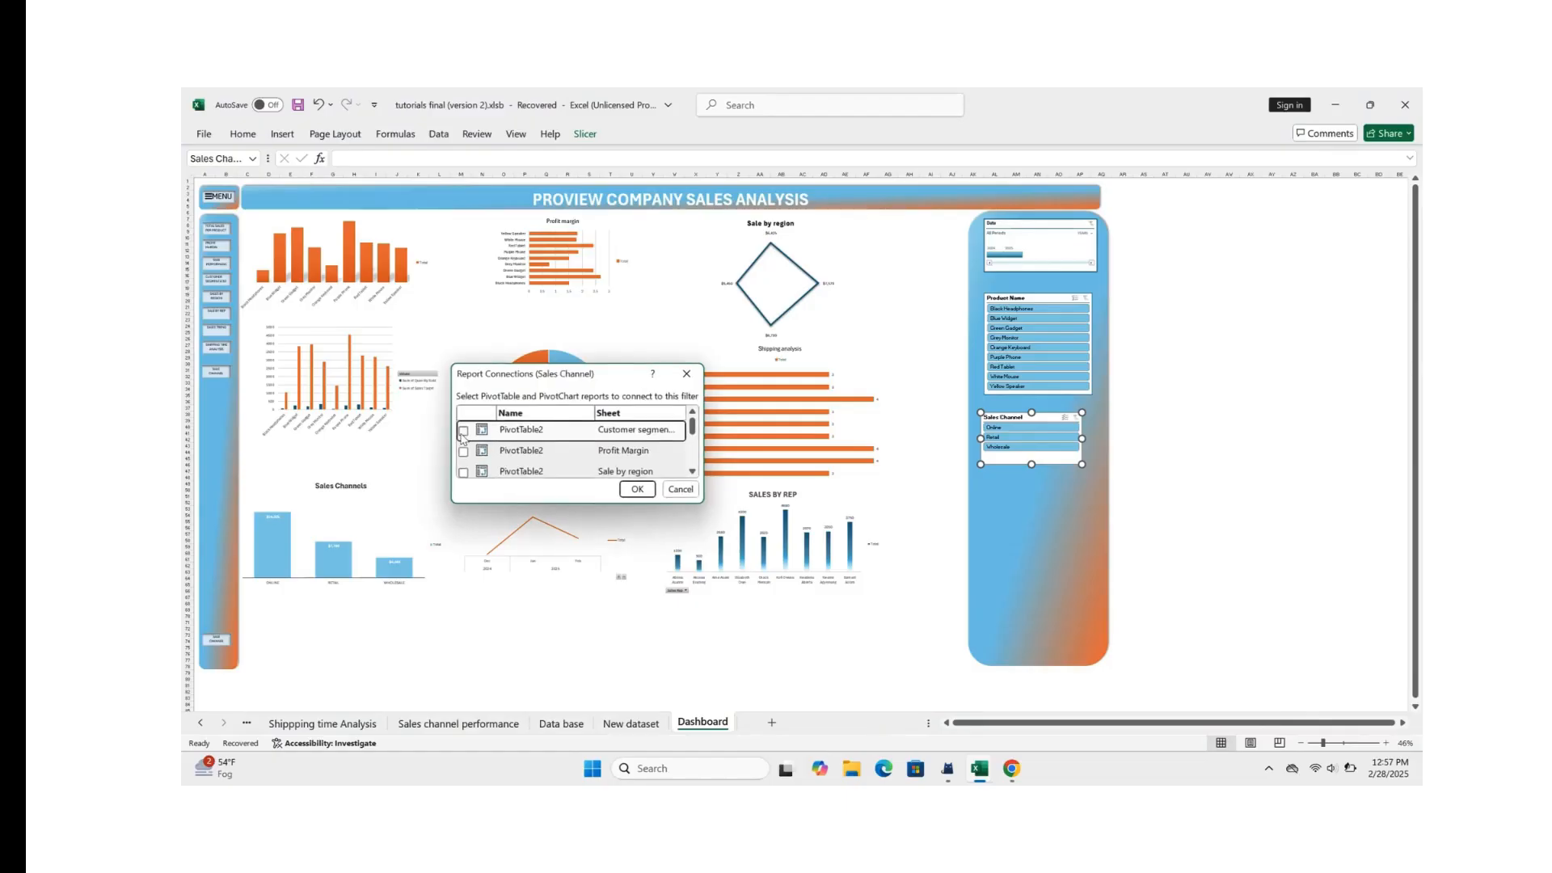
pyautogui.click(462, 432)
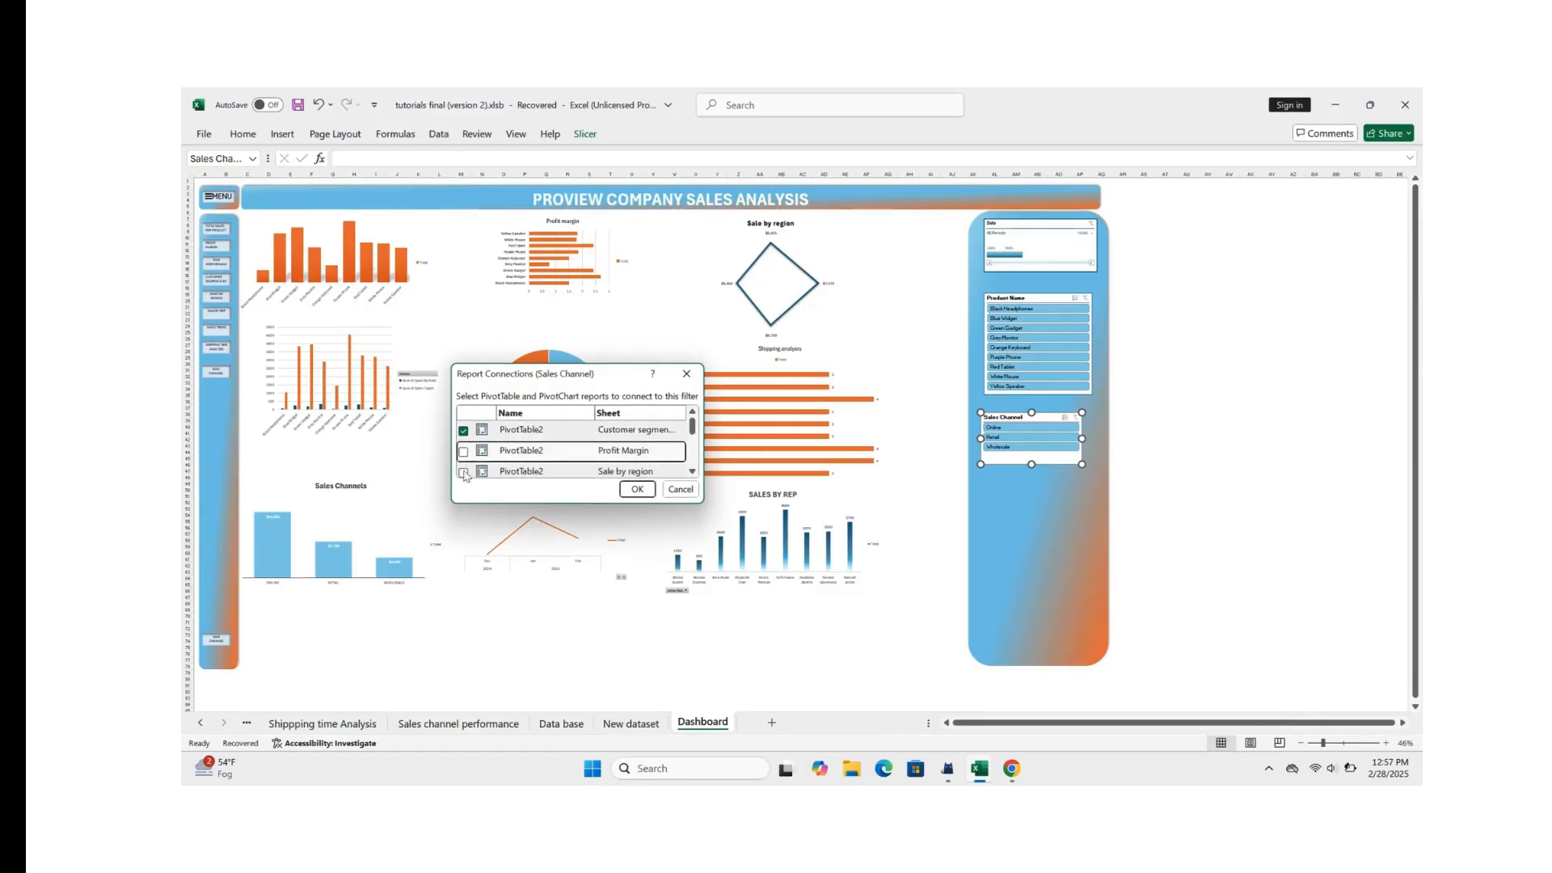
pyautogui.click(463, 452)
pyautogui.click(463, 453)
pyautogui.click(464, 474)
pyautogui.click(463, 452)
pyautogui.click(463, 473)
pyautogui.scroll(-2, 515, 452)
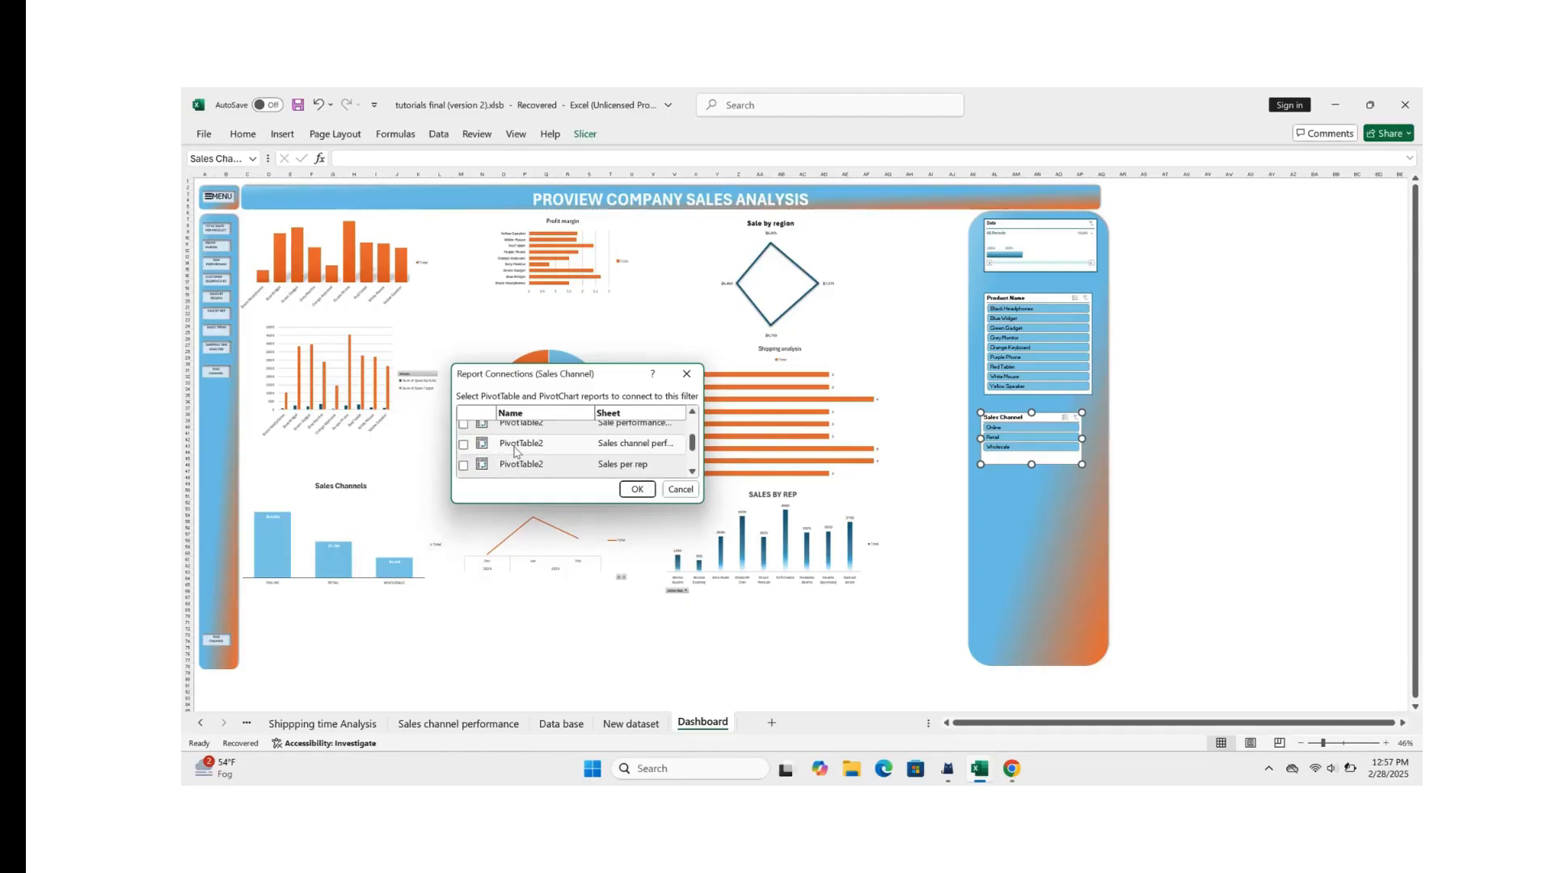
# Step: Also connect the Sales Channel slicer to the Sale performance, Sales channel performance, Sales per rep, Sales trend and Shippping time Analysis PivotTables and apply the connections
pyautogui.click(466, 425)
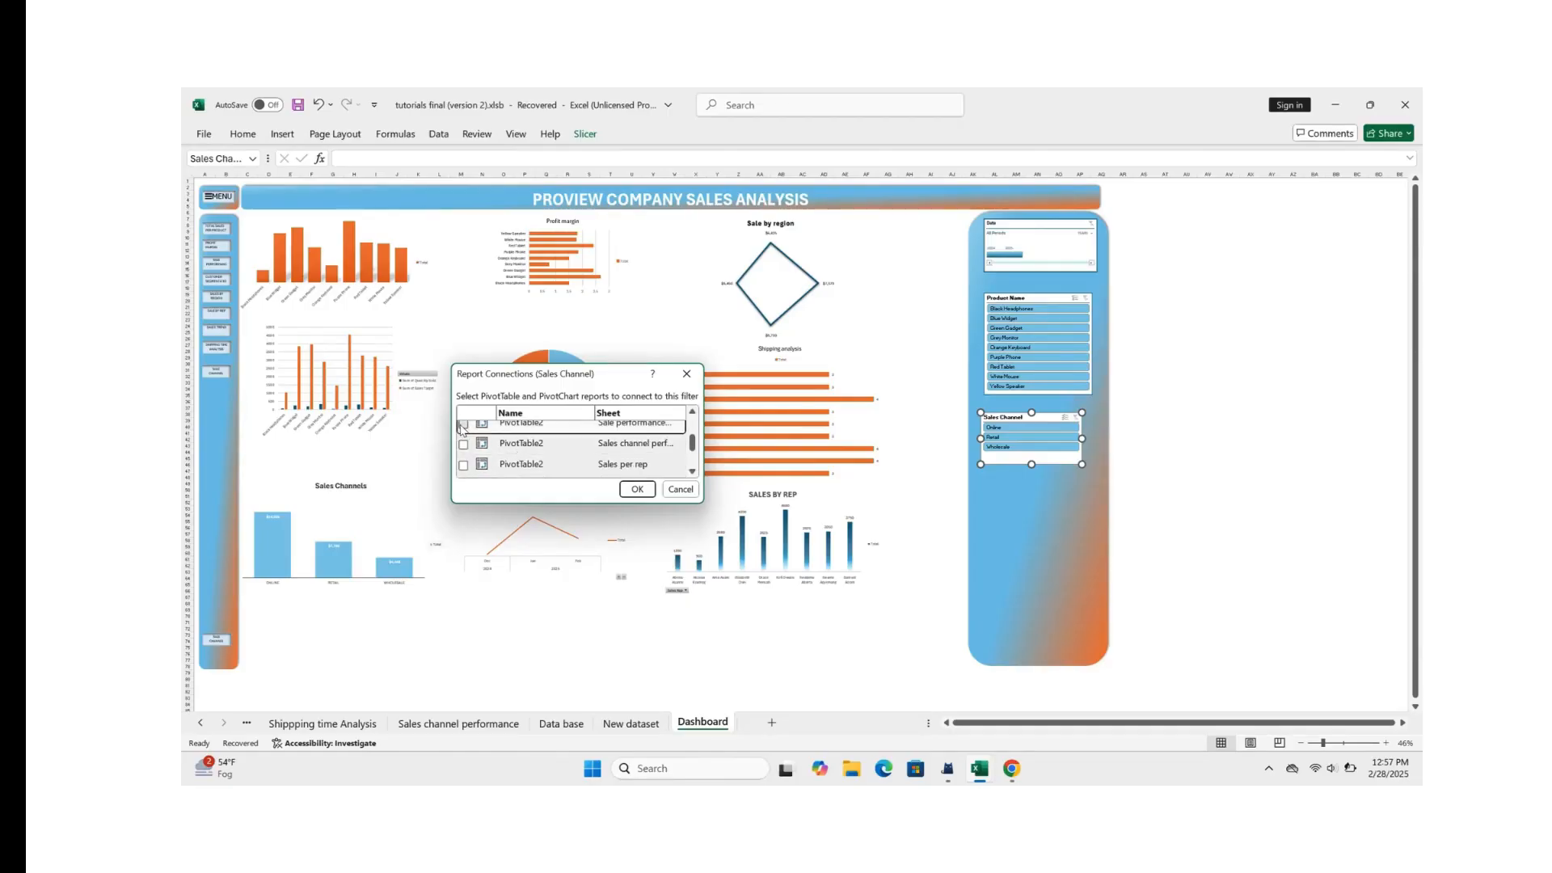
pyautogui.click(463, 465)
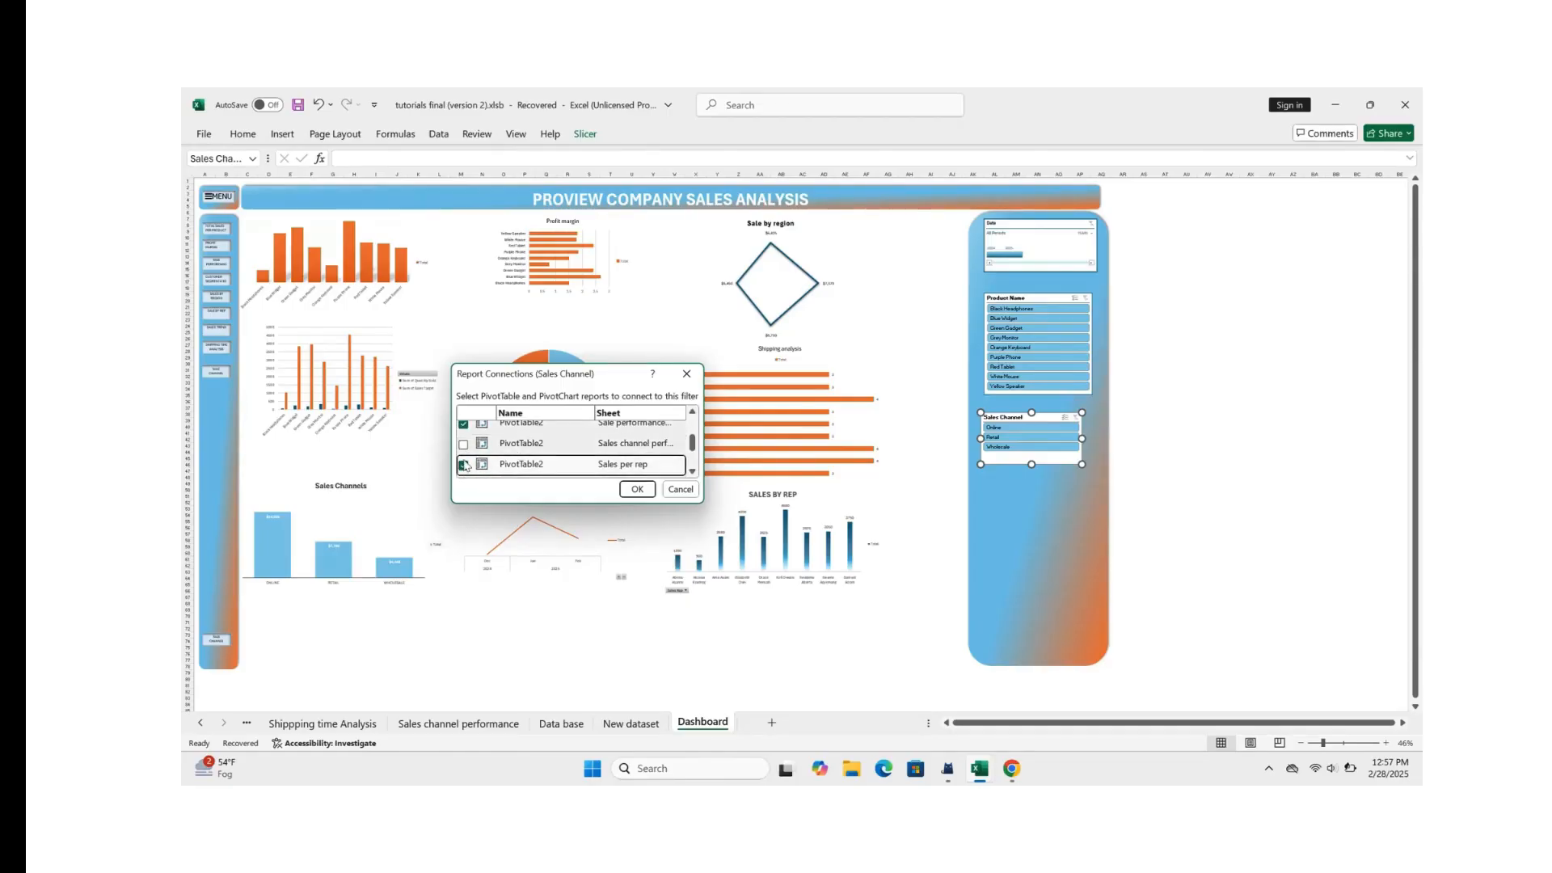
pyautogui.click(465, 446)
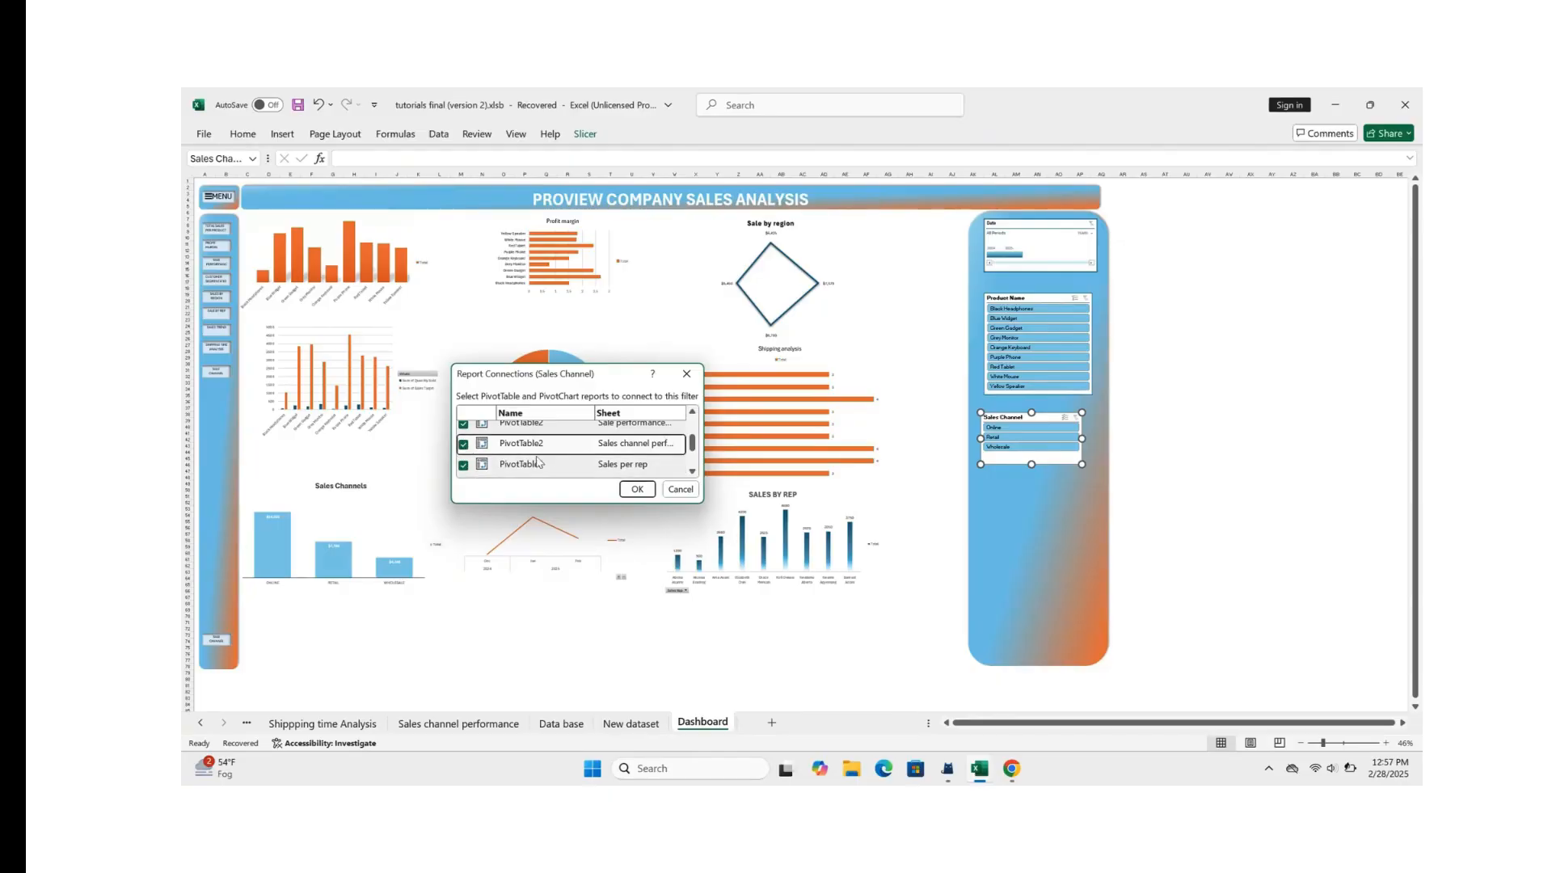
pyautogui.moveTo(692, 450); pyautogui.dragTo(693, 455)
pyautogui.click(465, 465)
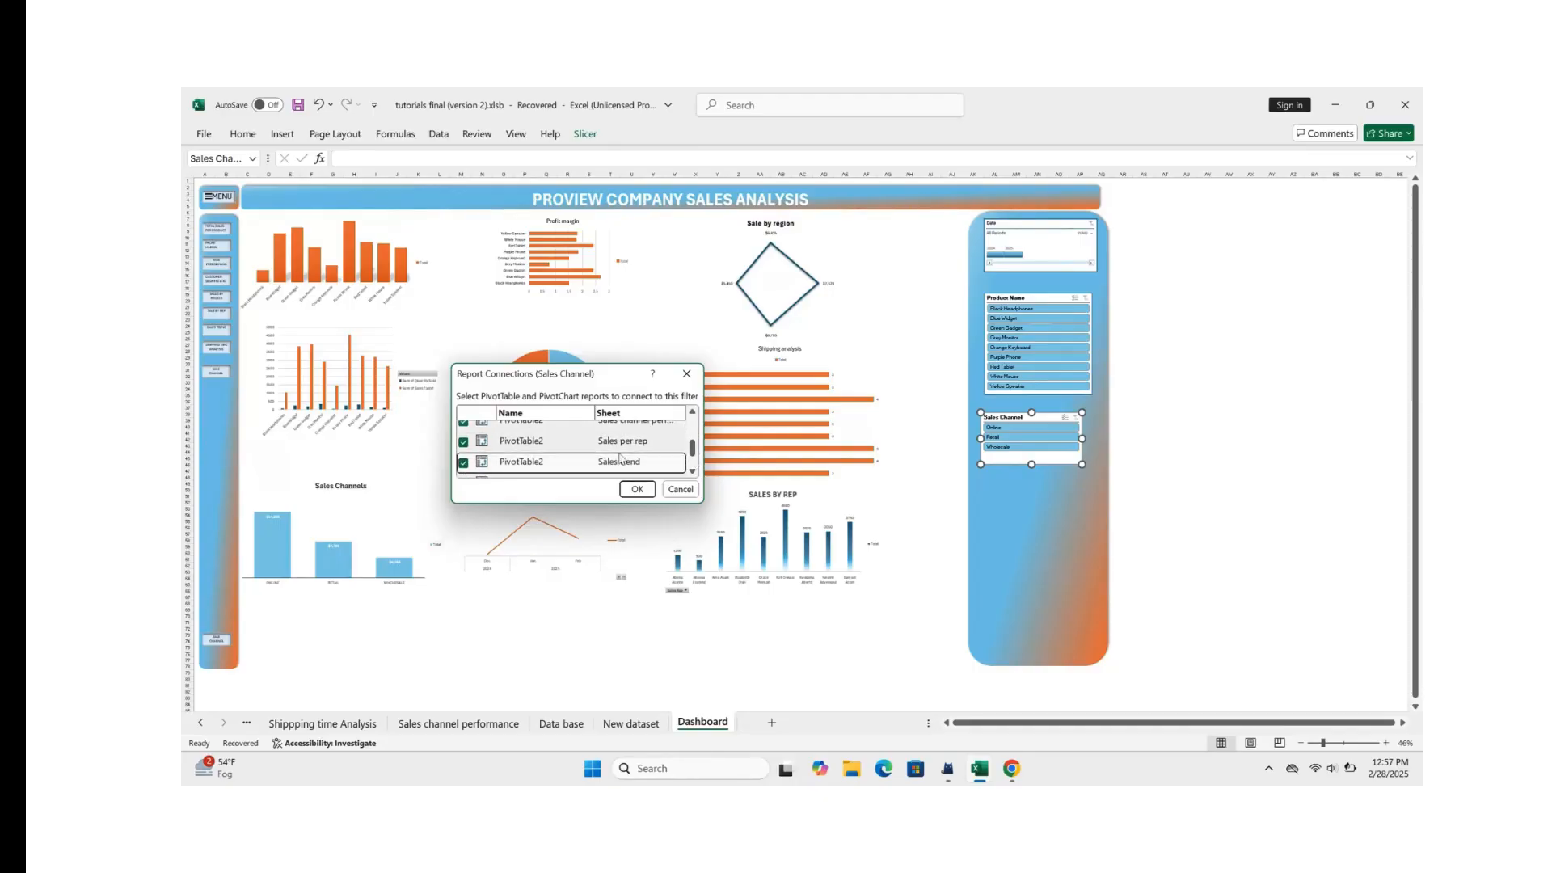
pyautogui.moveTo(692, 449); pyautogui.dragTo(692, 459)
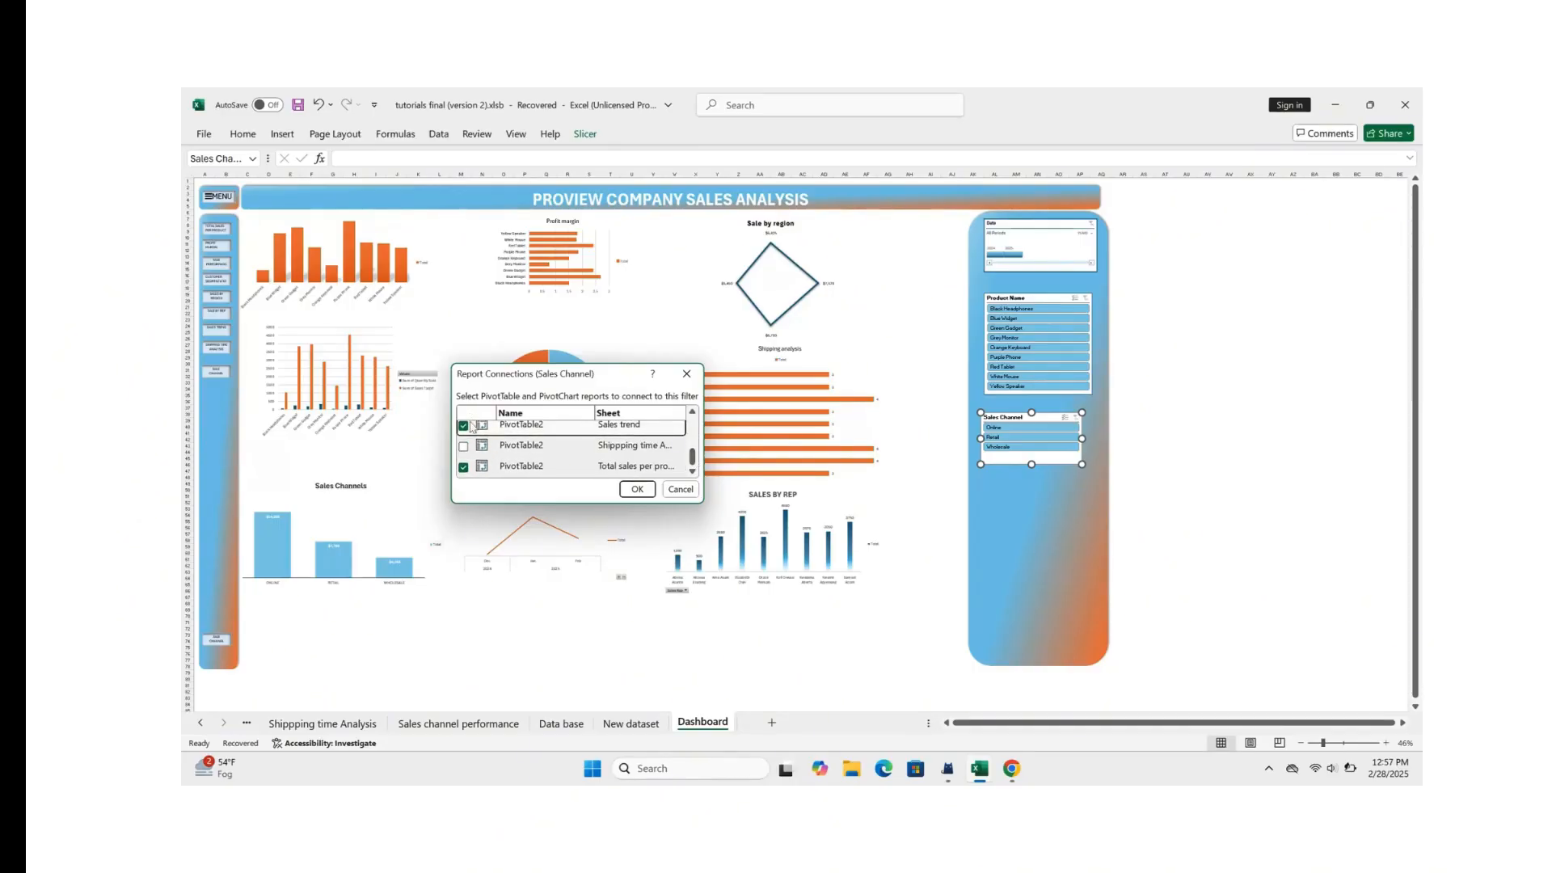
pyautogui.click(463, 446)
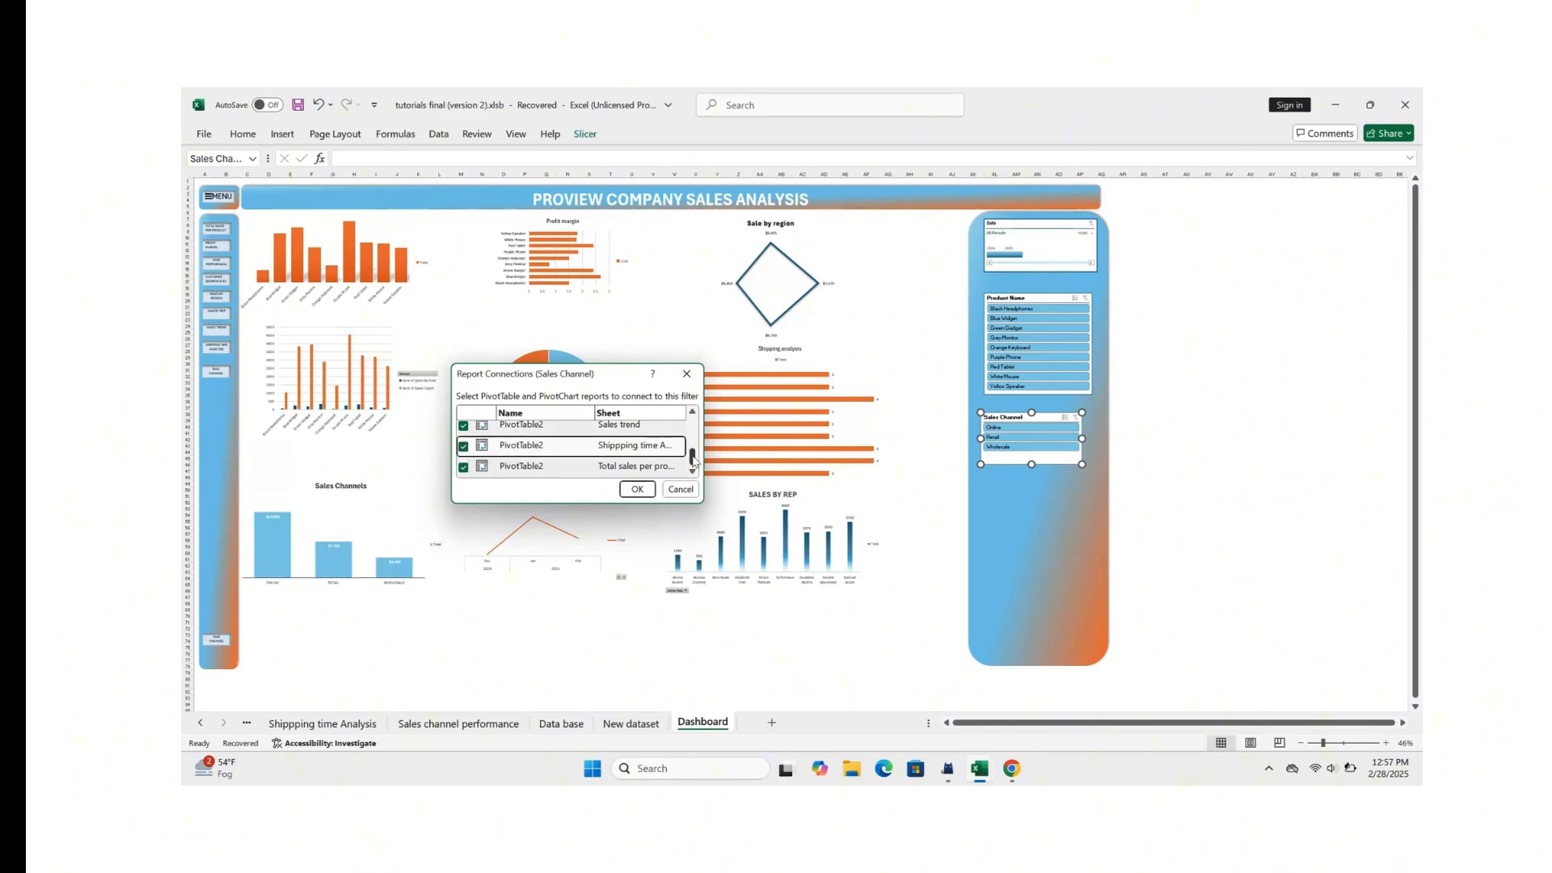
pyautogui.moveTo(694, 461)
pyautogui.mouseDown()
pyautogui.moveTo(696, 416)
pyautogui.moveTo(699, 473)
pyautogui.mouseUp()
pyautogui.click(635, 489)
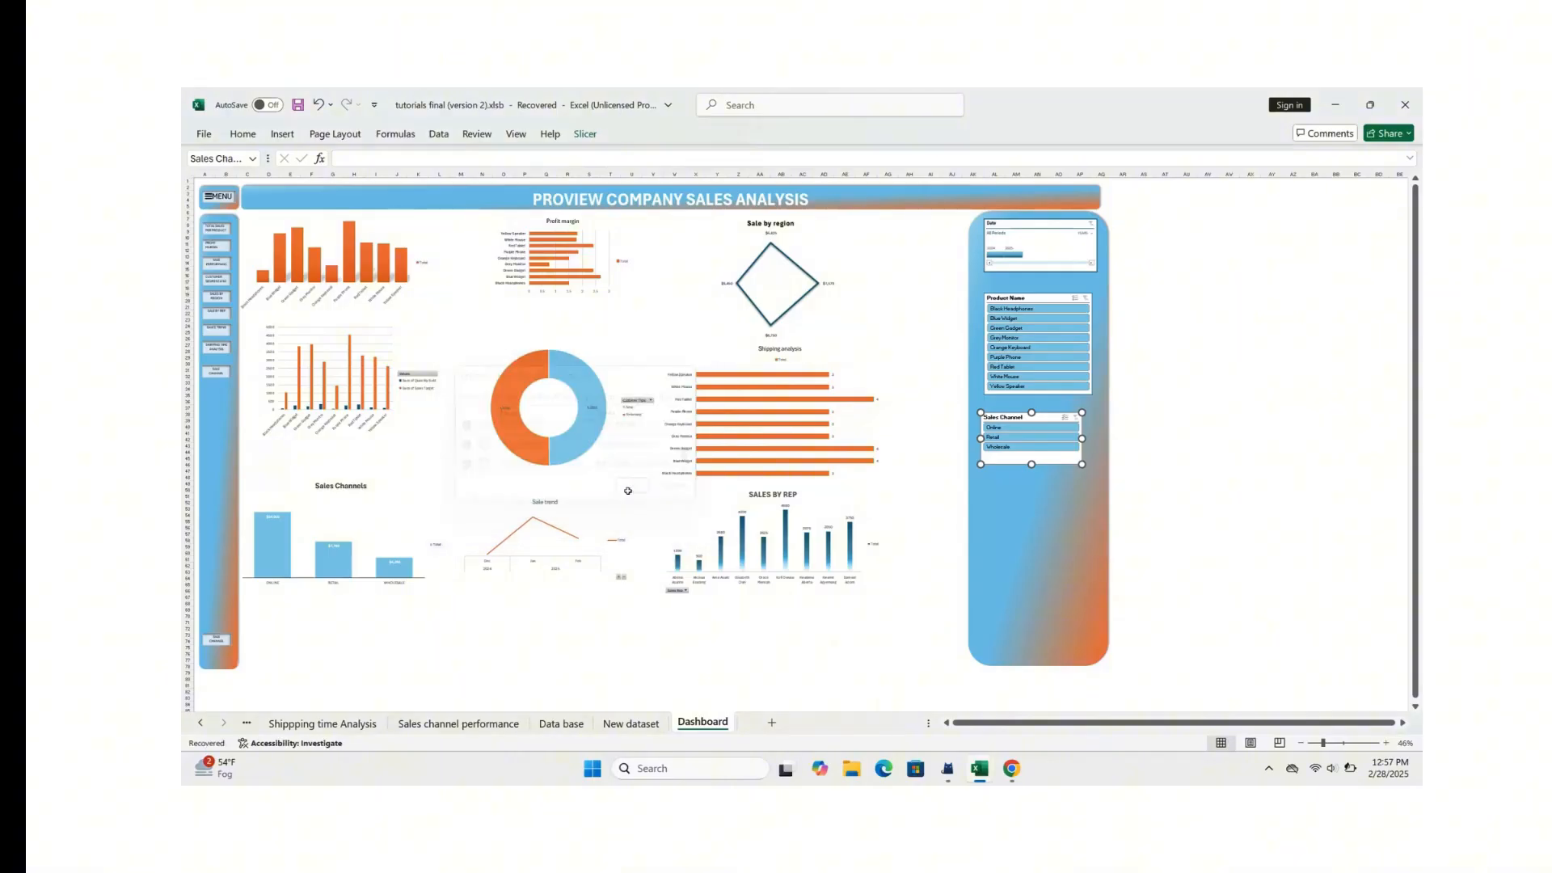
# Step: Check how all dashboard charts respond to the Retail, Wholesale and Online sales channels
pyautogui.click(1021, 441)
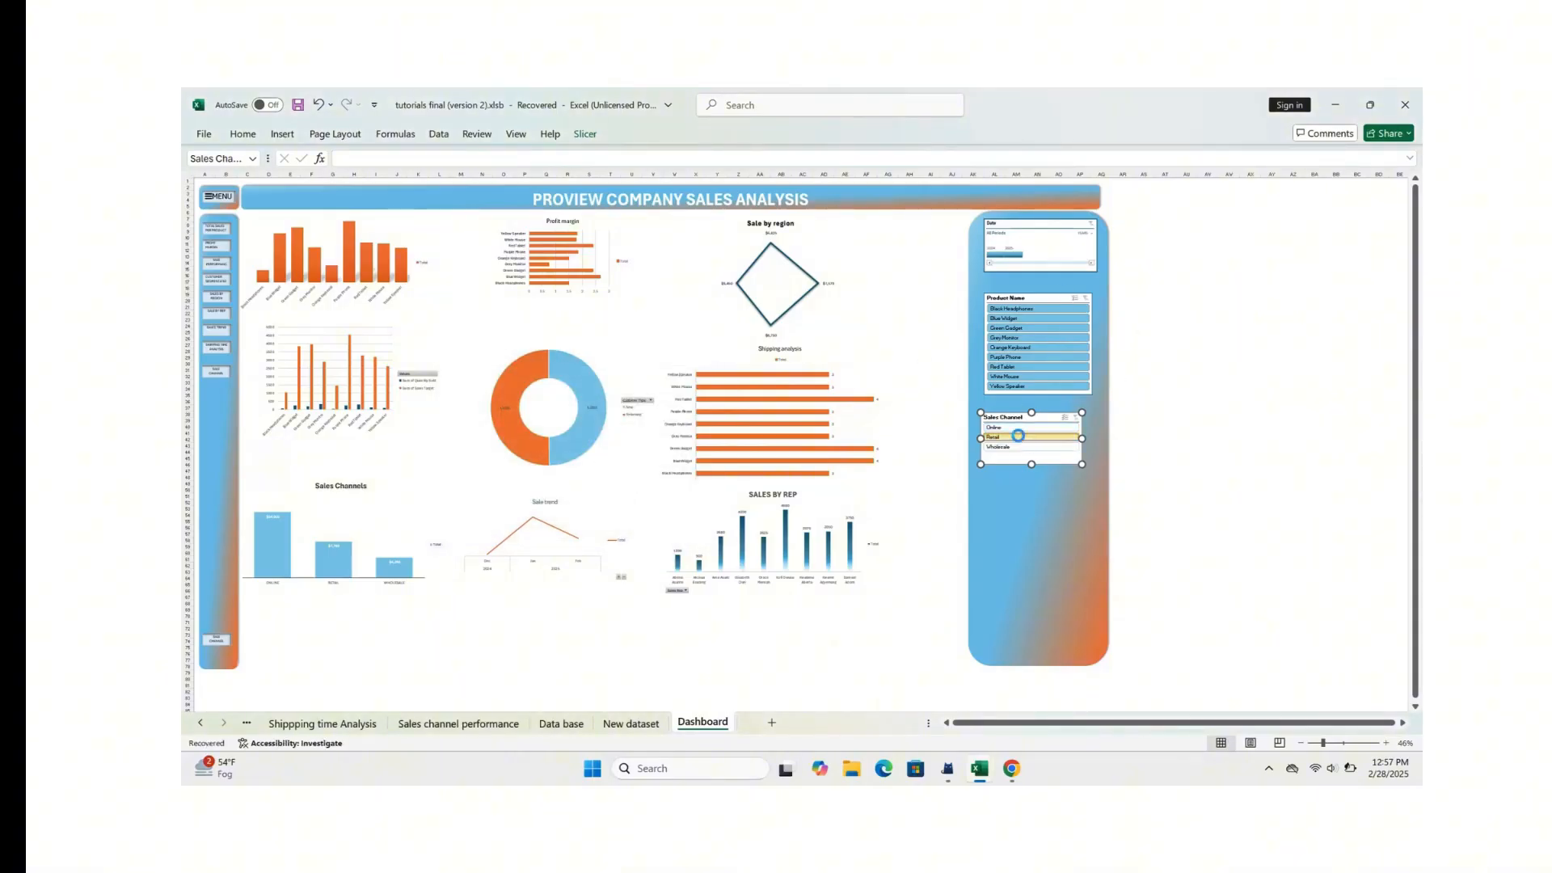
pyautogui.click(1010, 447)
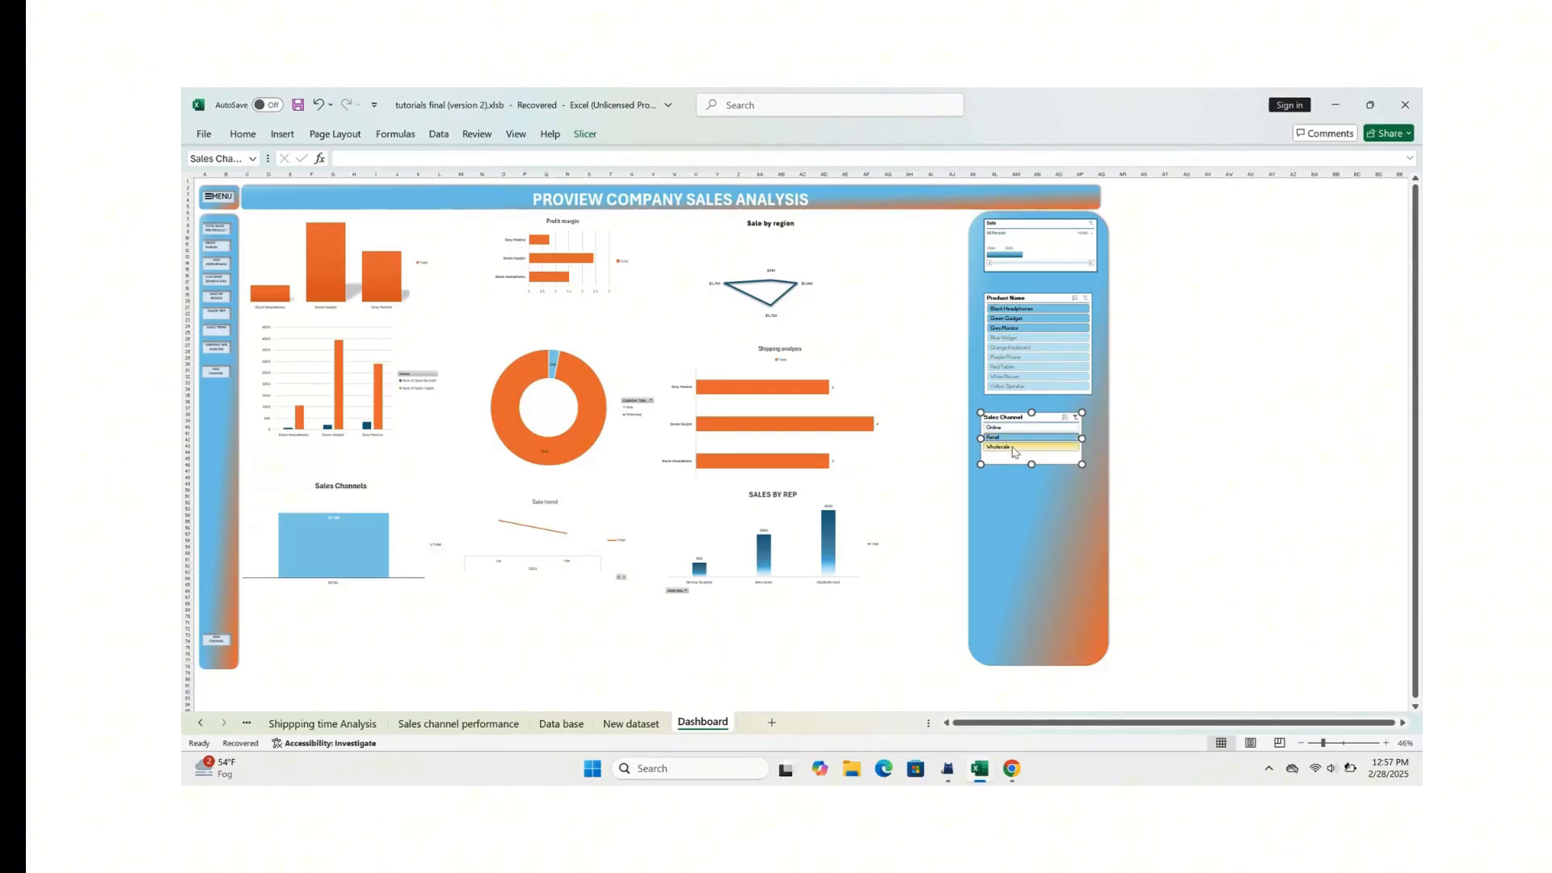
pyautogui.click(1026, 433)
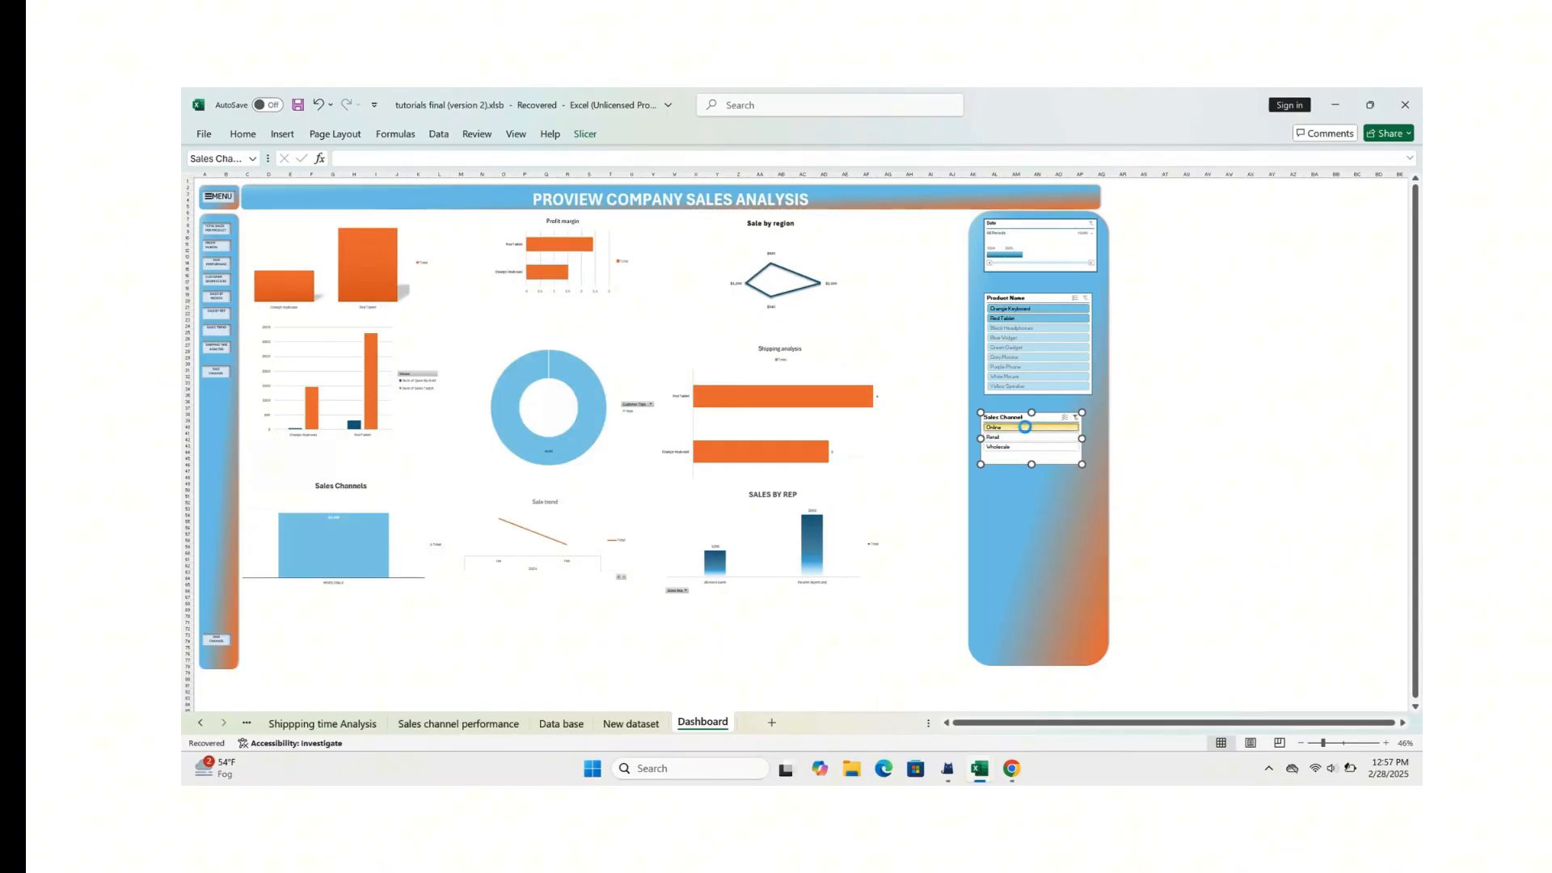
pyautogui.click(994, 490)
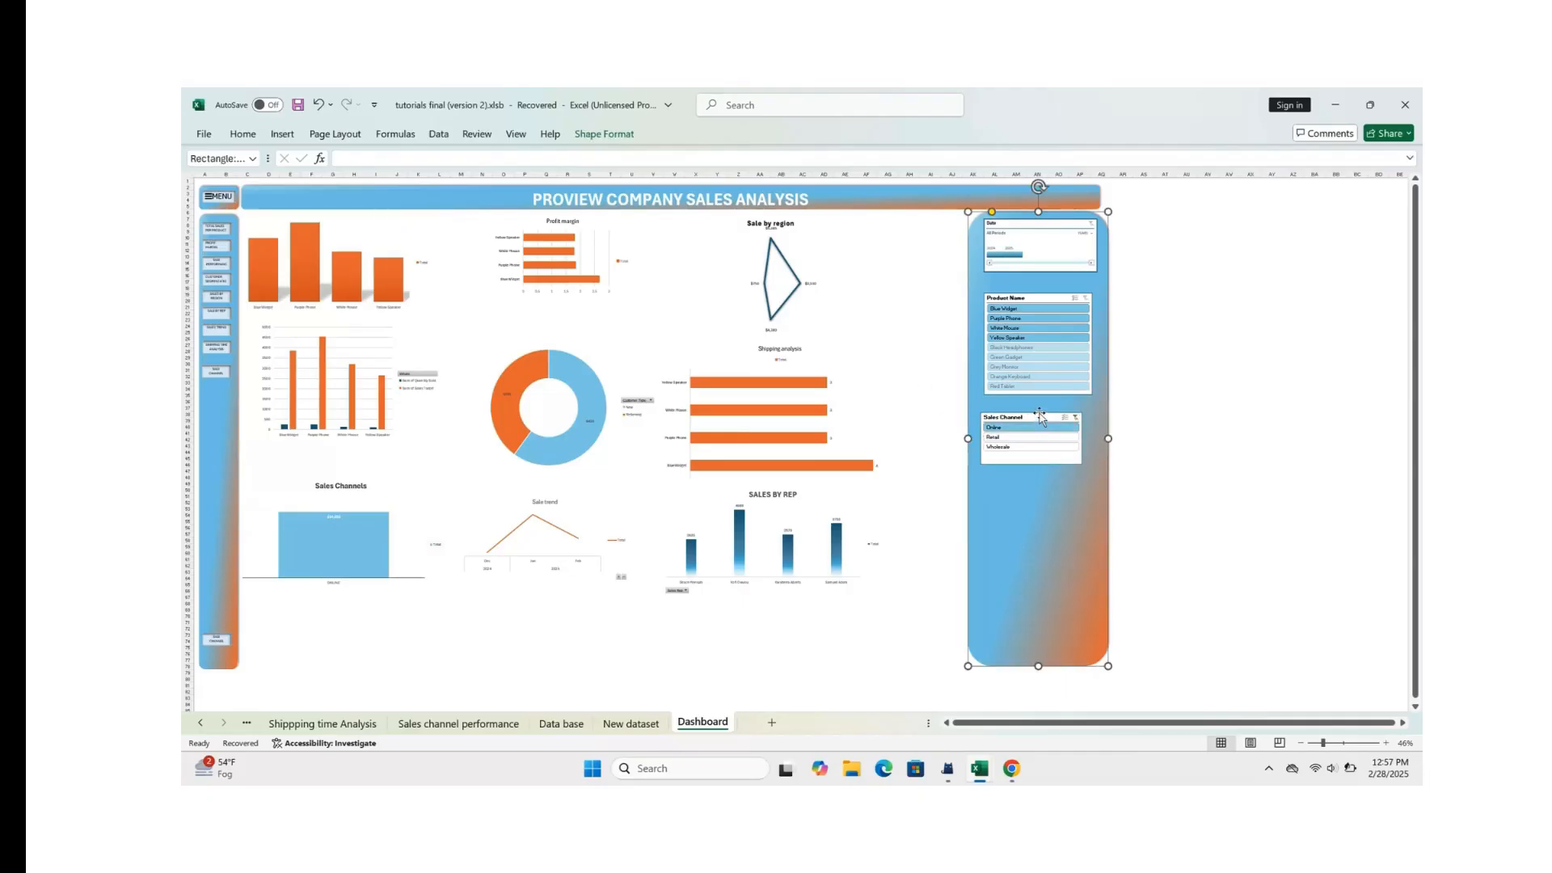
# Step: Nudge the Sales Channel slicer into line beneath the Product Name slicer and clear its filter
pyautogui.moveTo(1041, 416); pyautogui.dragTo(1047, 406)
pyautogui.moveTo(395, 298)
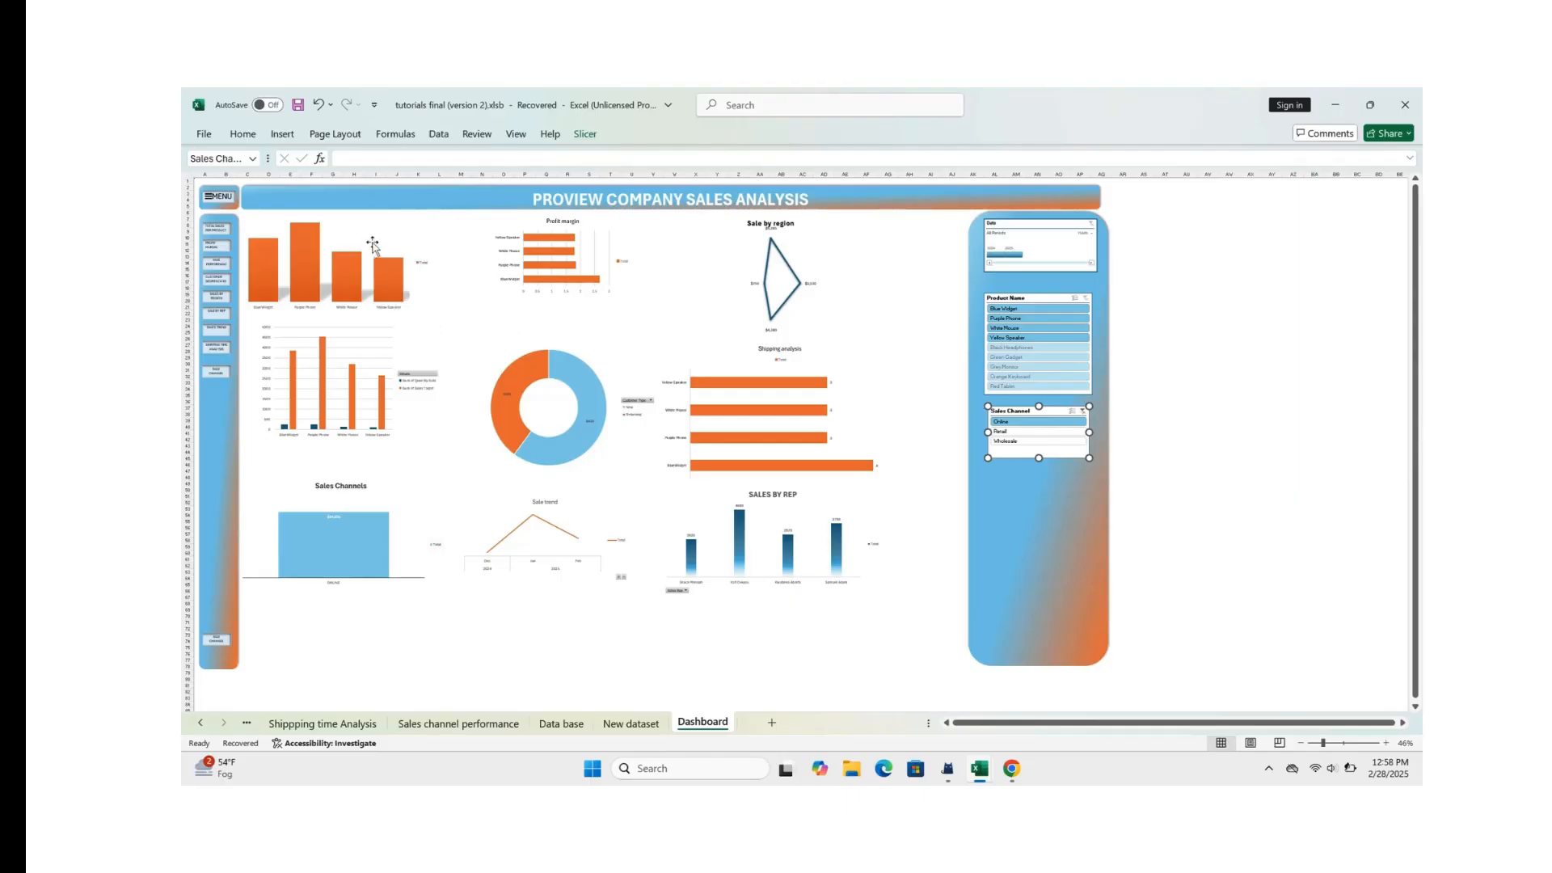
pyautogui.click(1084, 408)
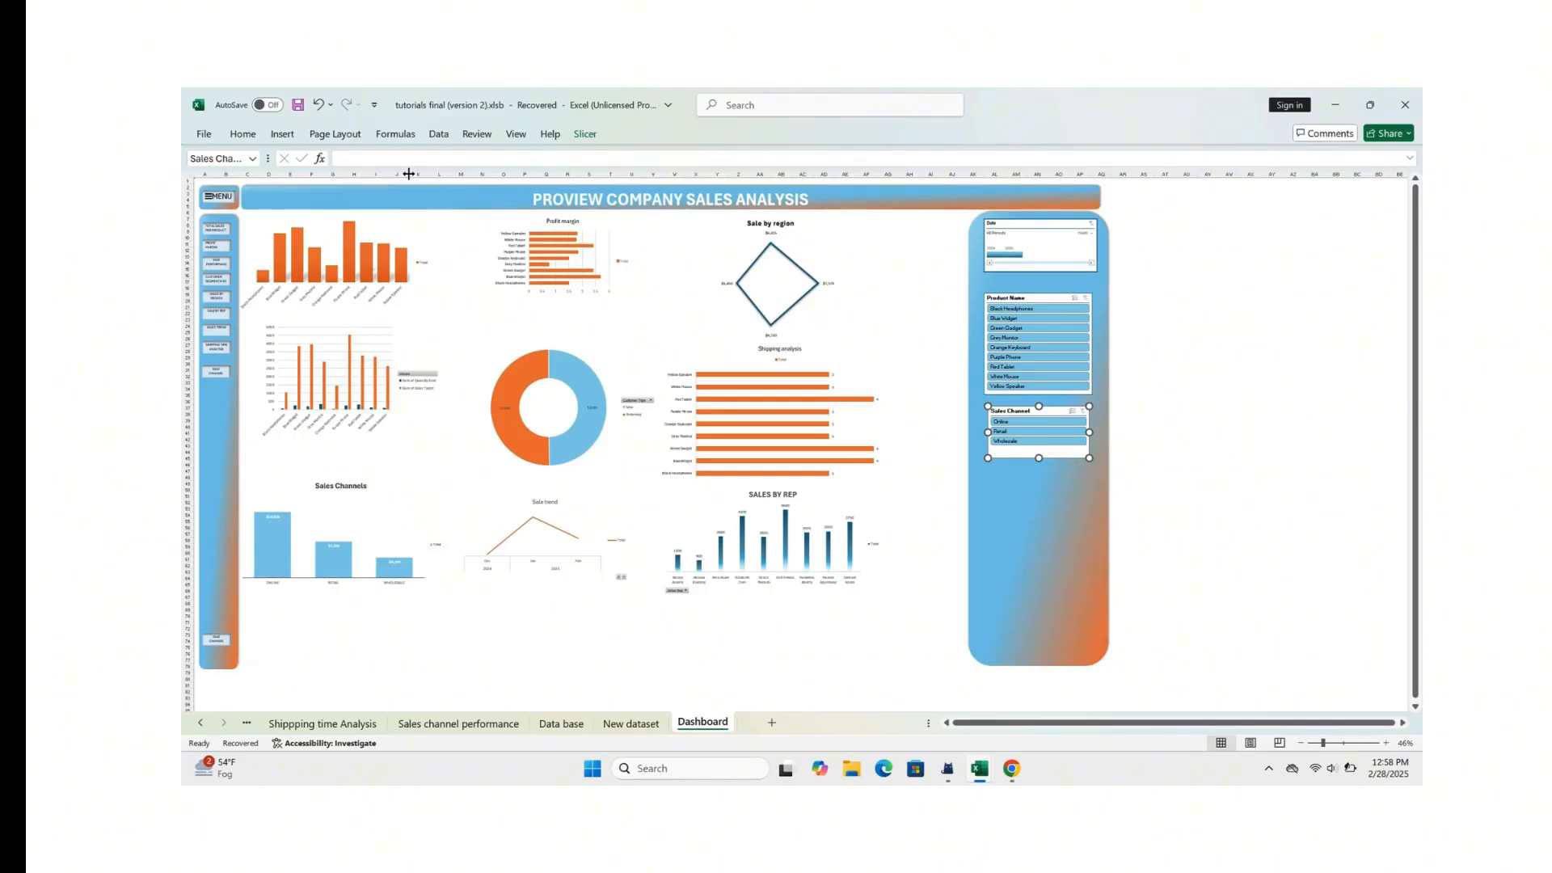
# Step: Insert a Sales Rep slicer from the total sales per product chart and enlarge it
pyautogui.click(361, 229)
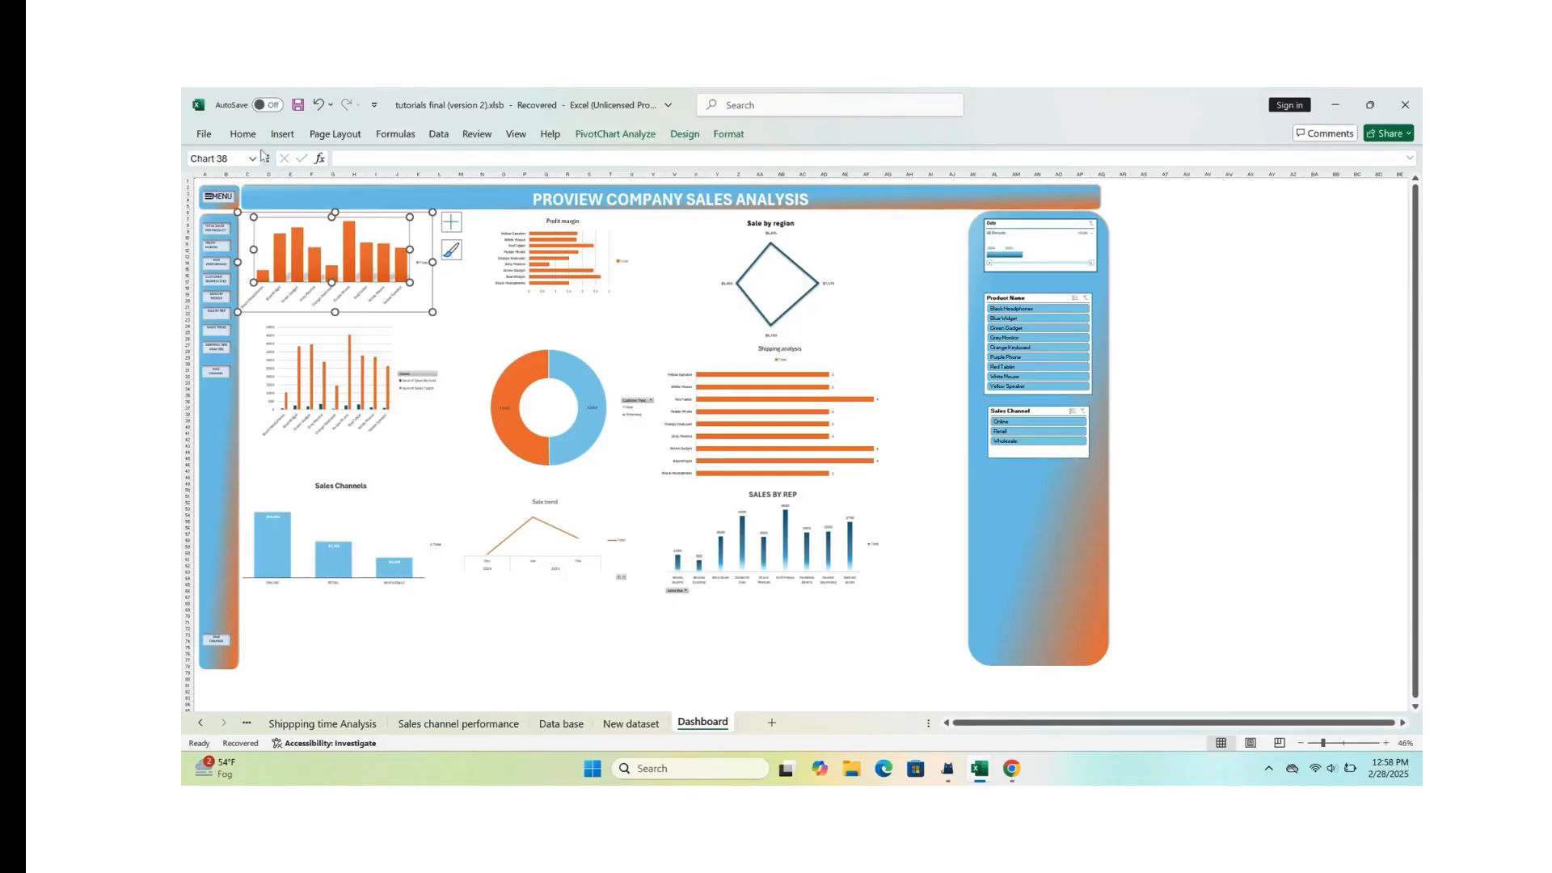
pyautogui.click(293, 138)
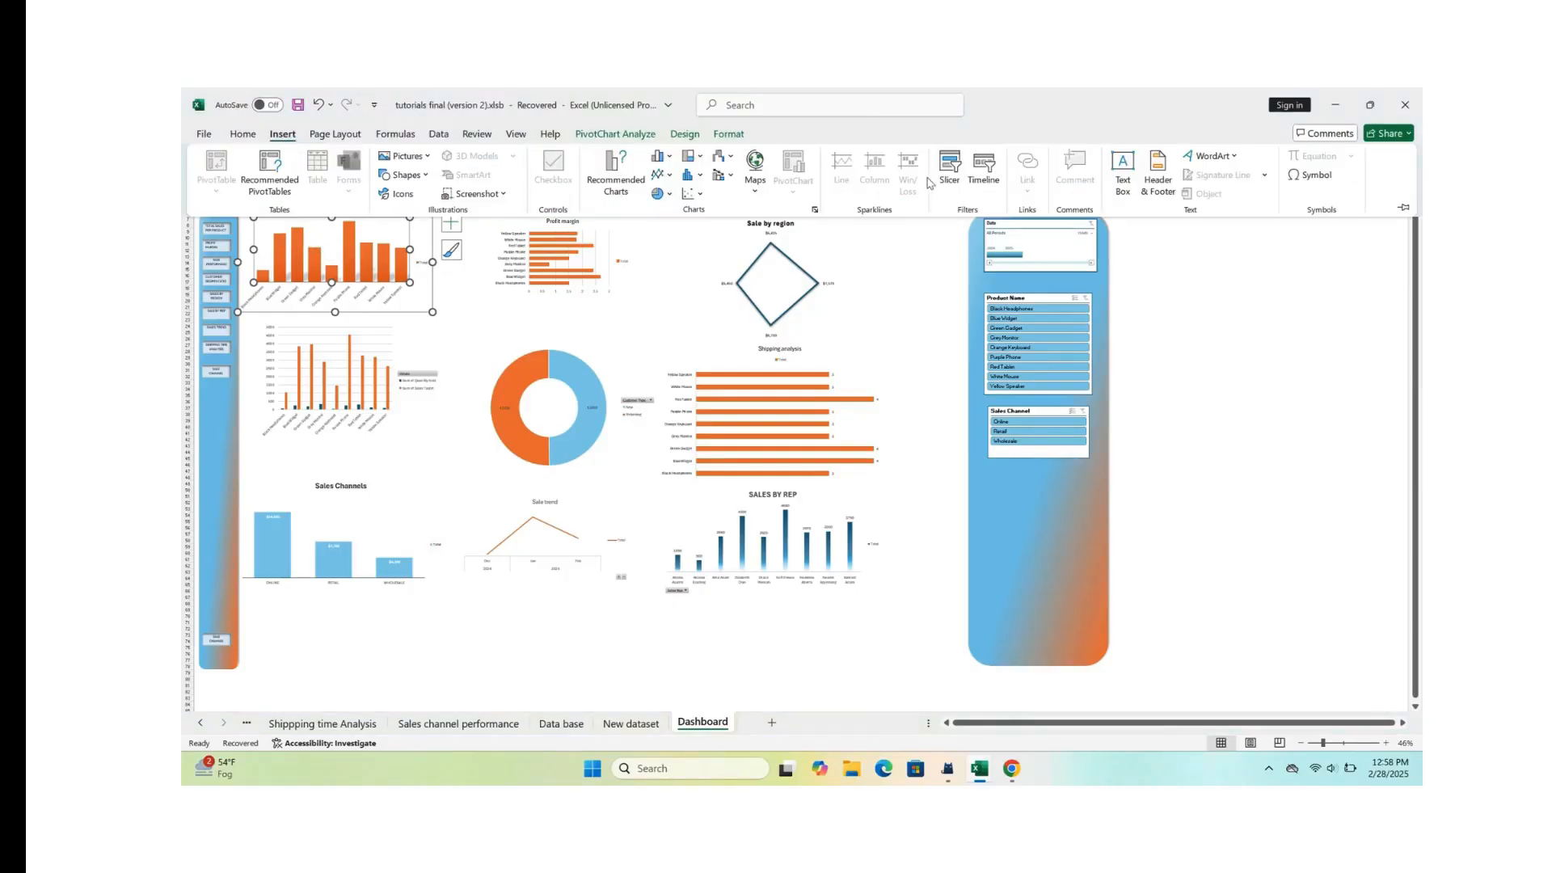
pyautogui.click(949, 168)
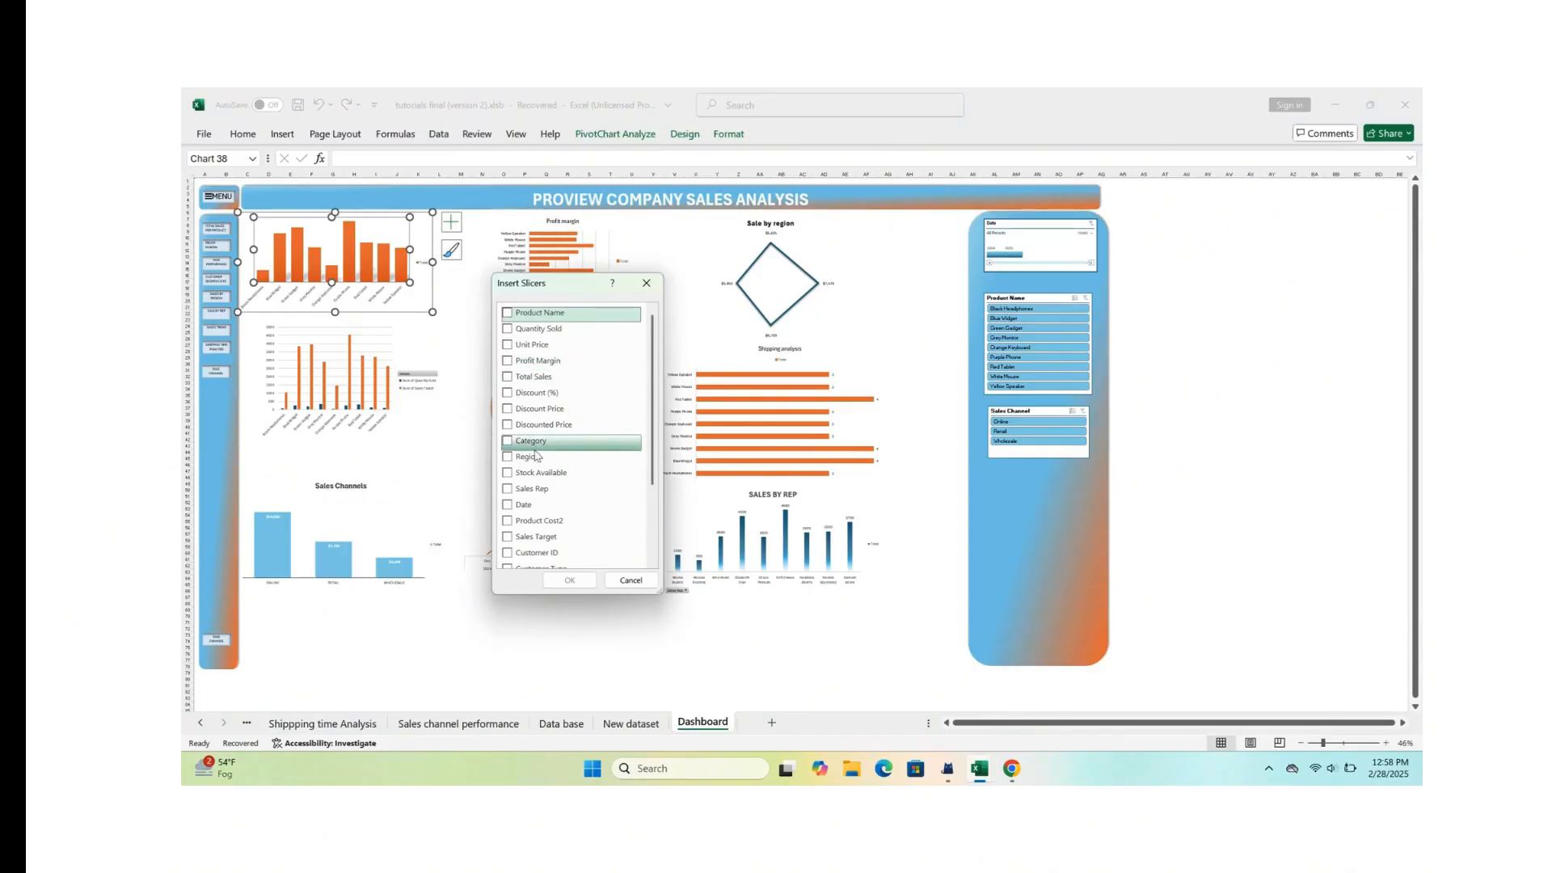
pyautogui.click(530, 489)
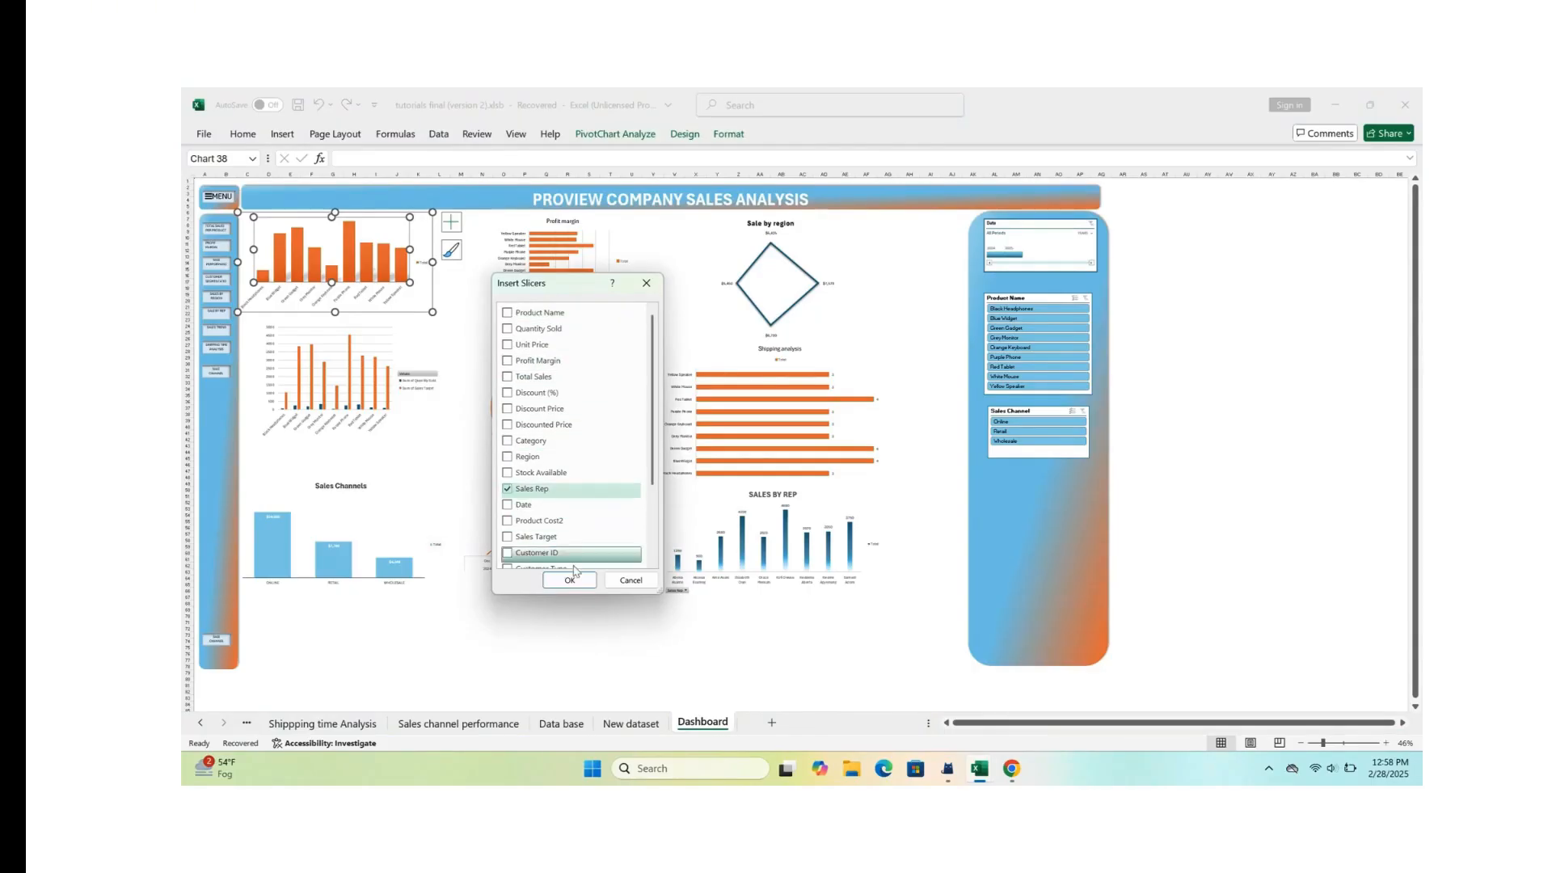
pyautogui.click(571, 579)
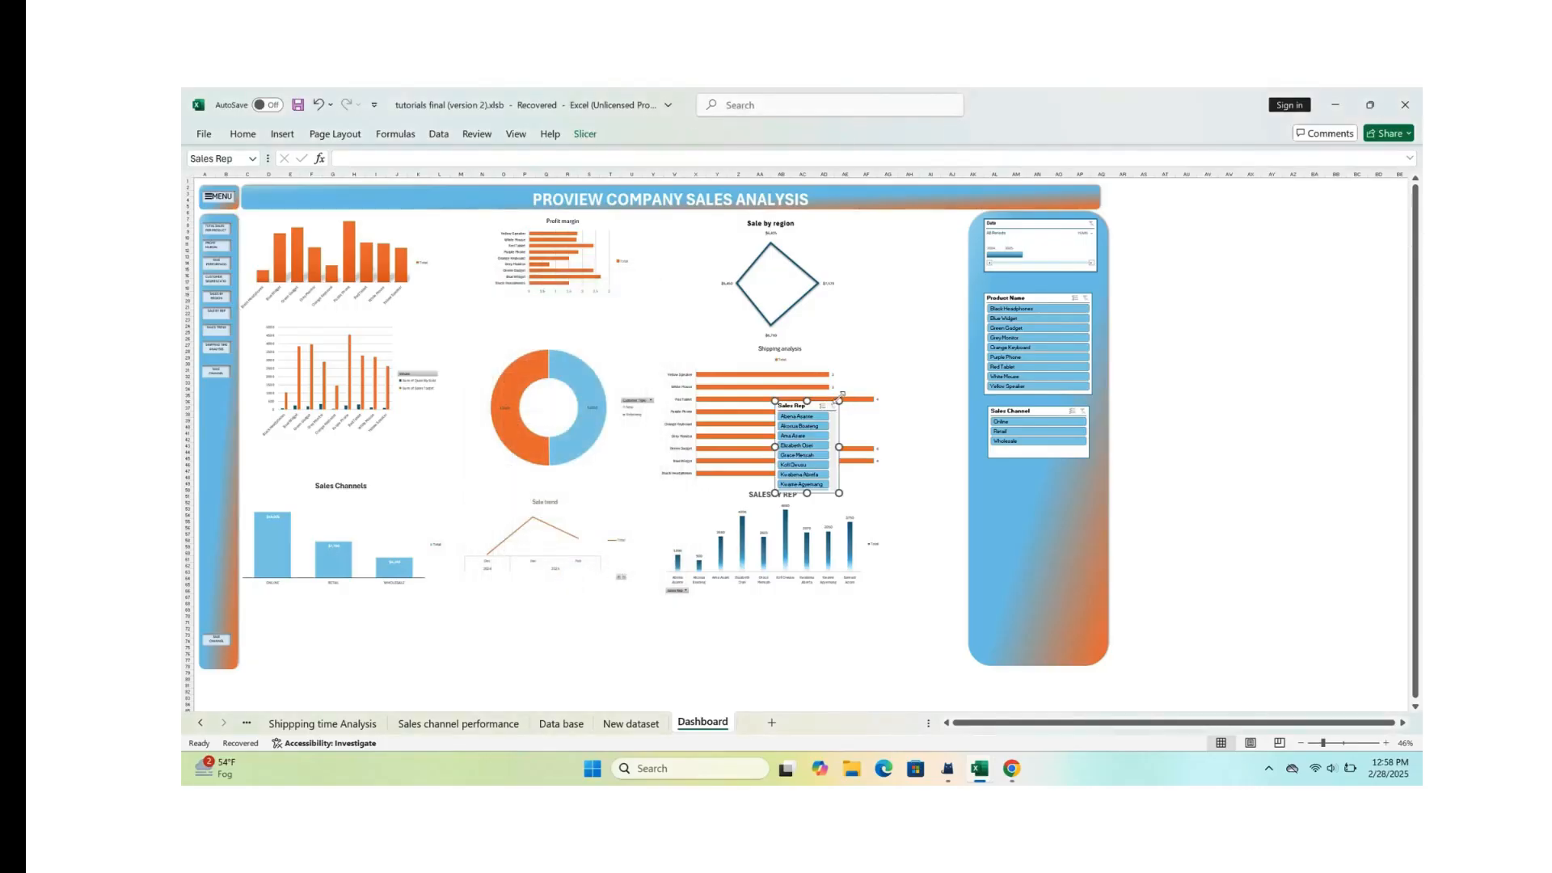
pyautogui.moveTo(842, 394); pyautogui.dragTo(908, 329)
# Step: Check how the total sales per product chart responds to several individual sales reps, and clear the Sales Rep slicer's filter
pyautogui.scroll(2, 908, 329)
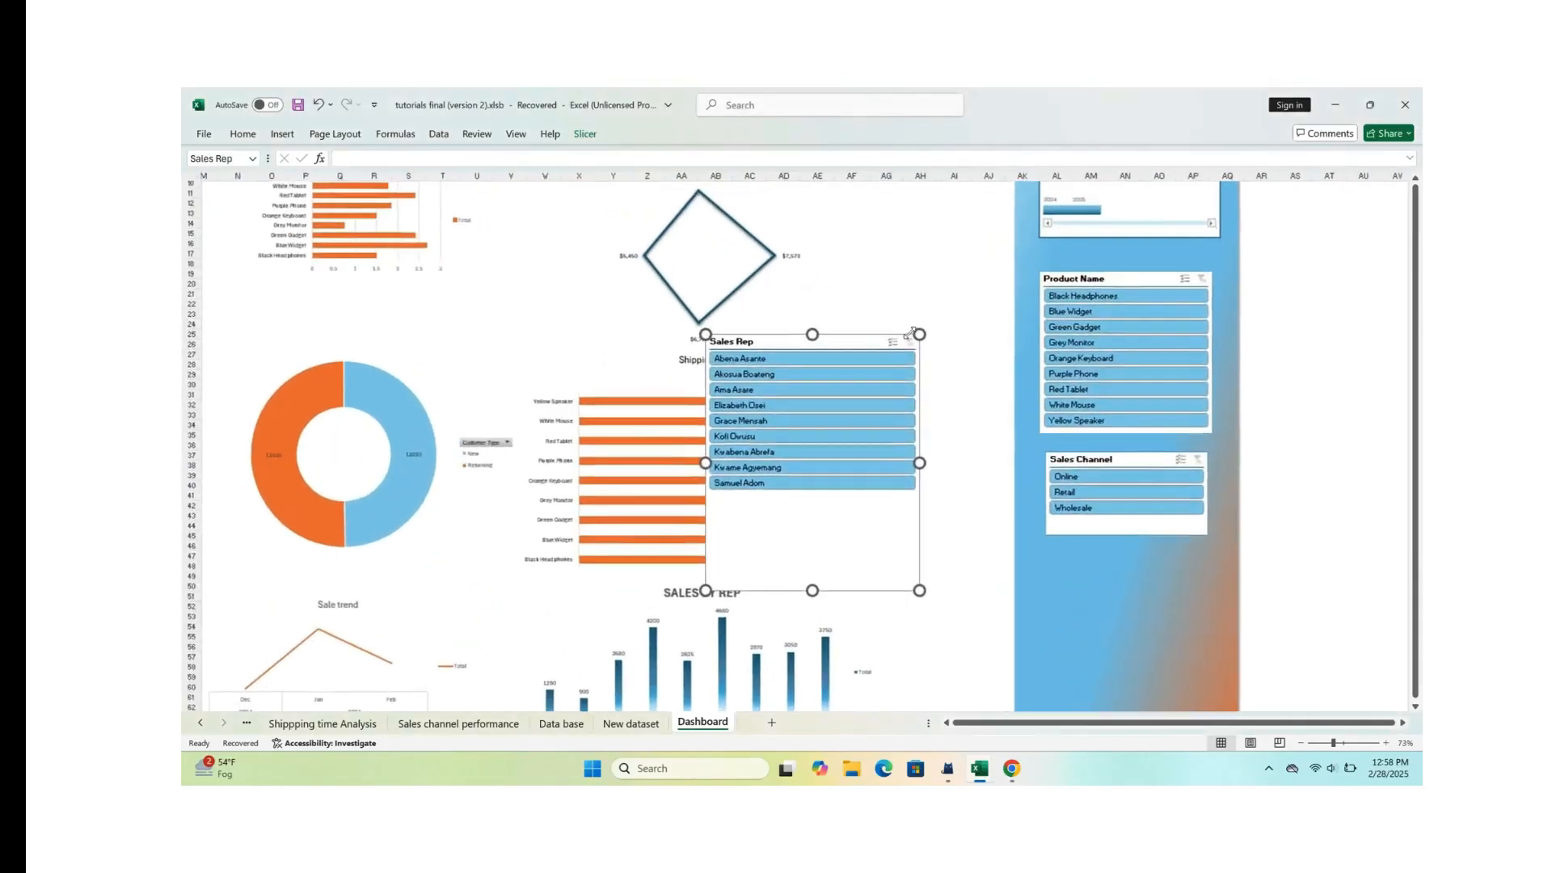
pyautogui.hscroll(-3, 845, 396)
pyautogui.scroll(1, 846, 395)
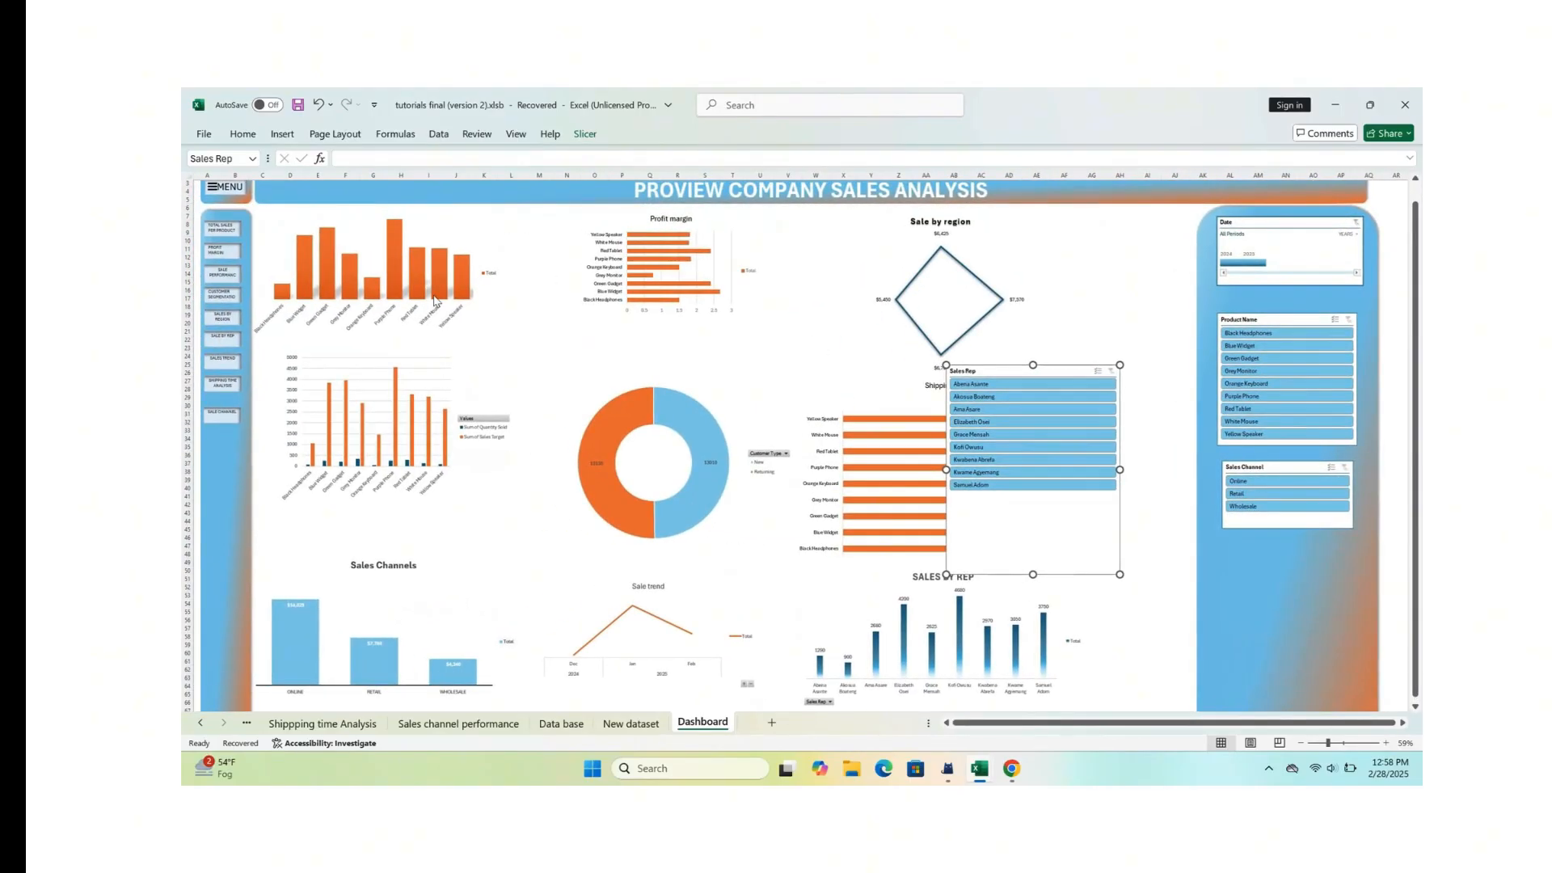
pyautogui.click(1000, 386)
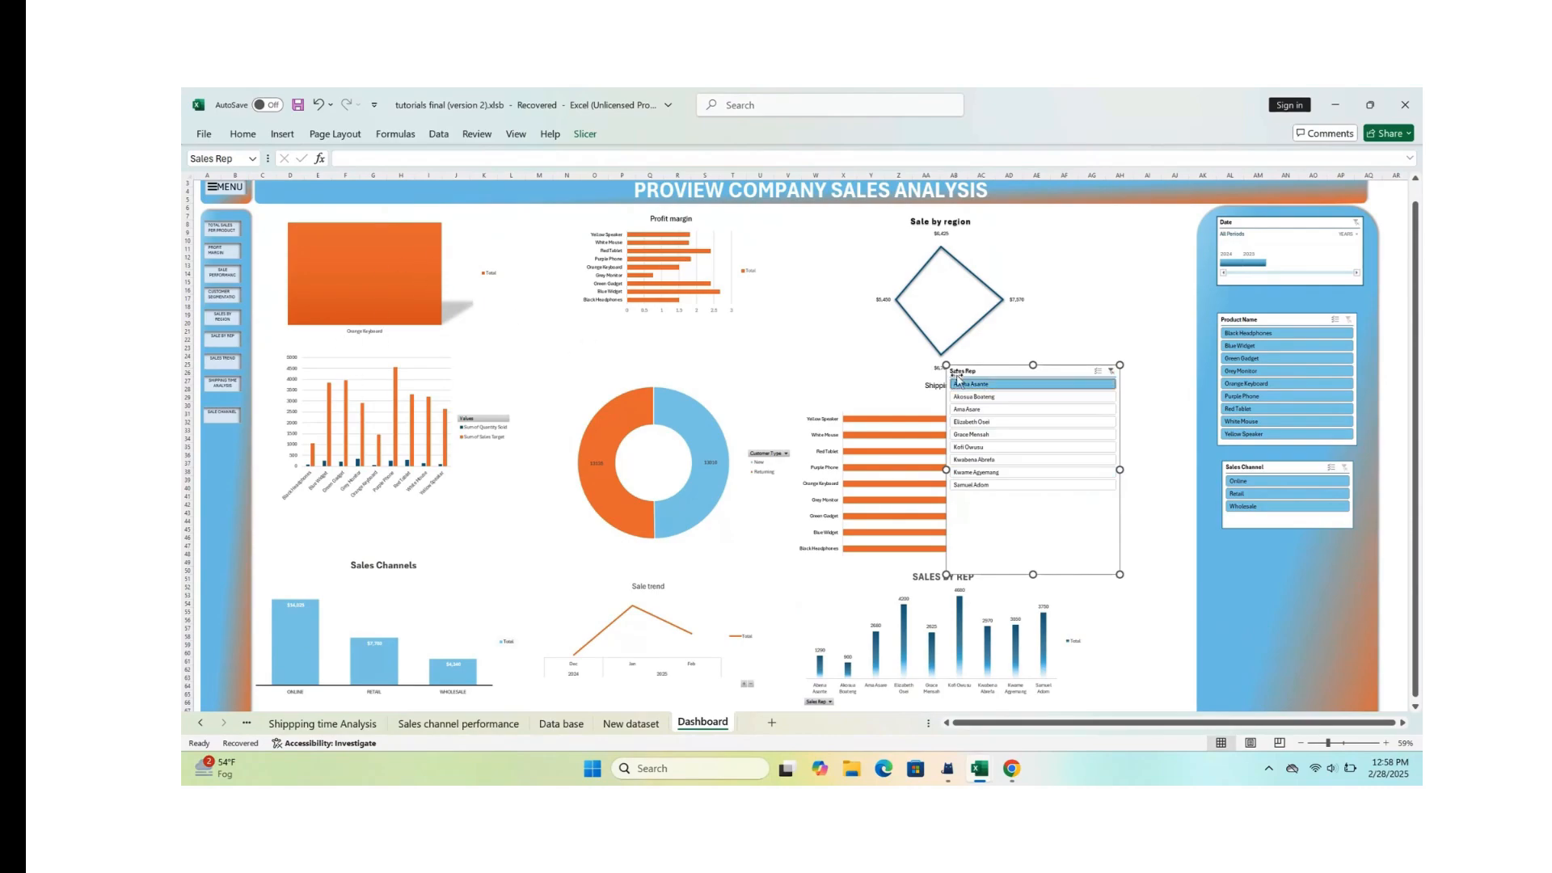
pyautogui.click(970, 397)
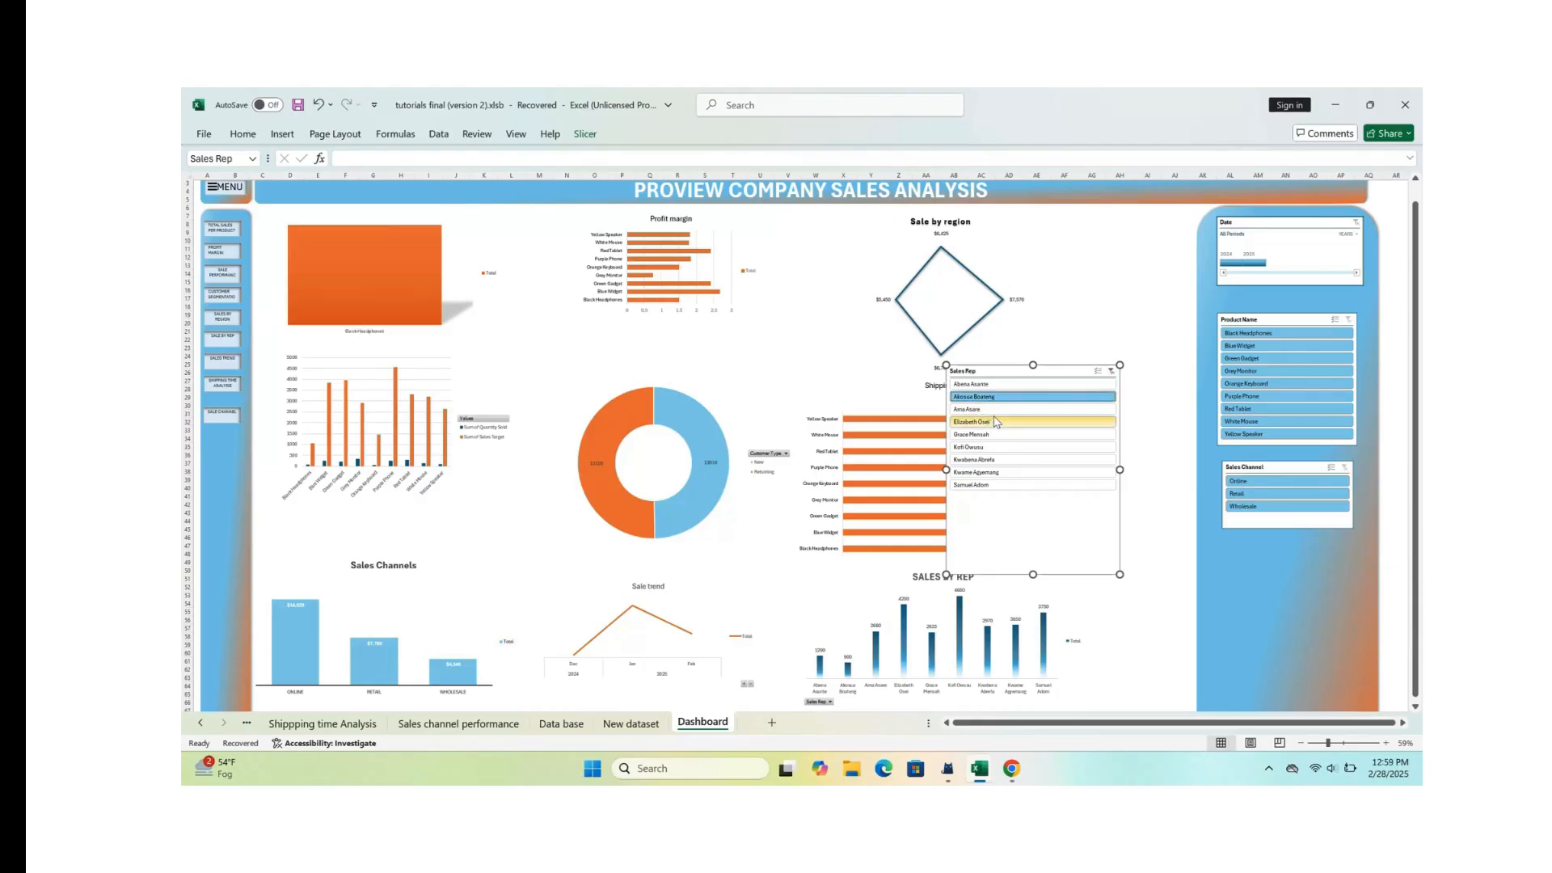
pyautogui.click(993, 422)
pyautogui.click(996, 447)
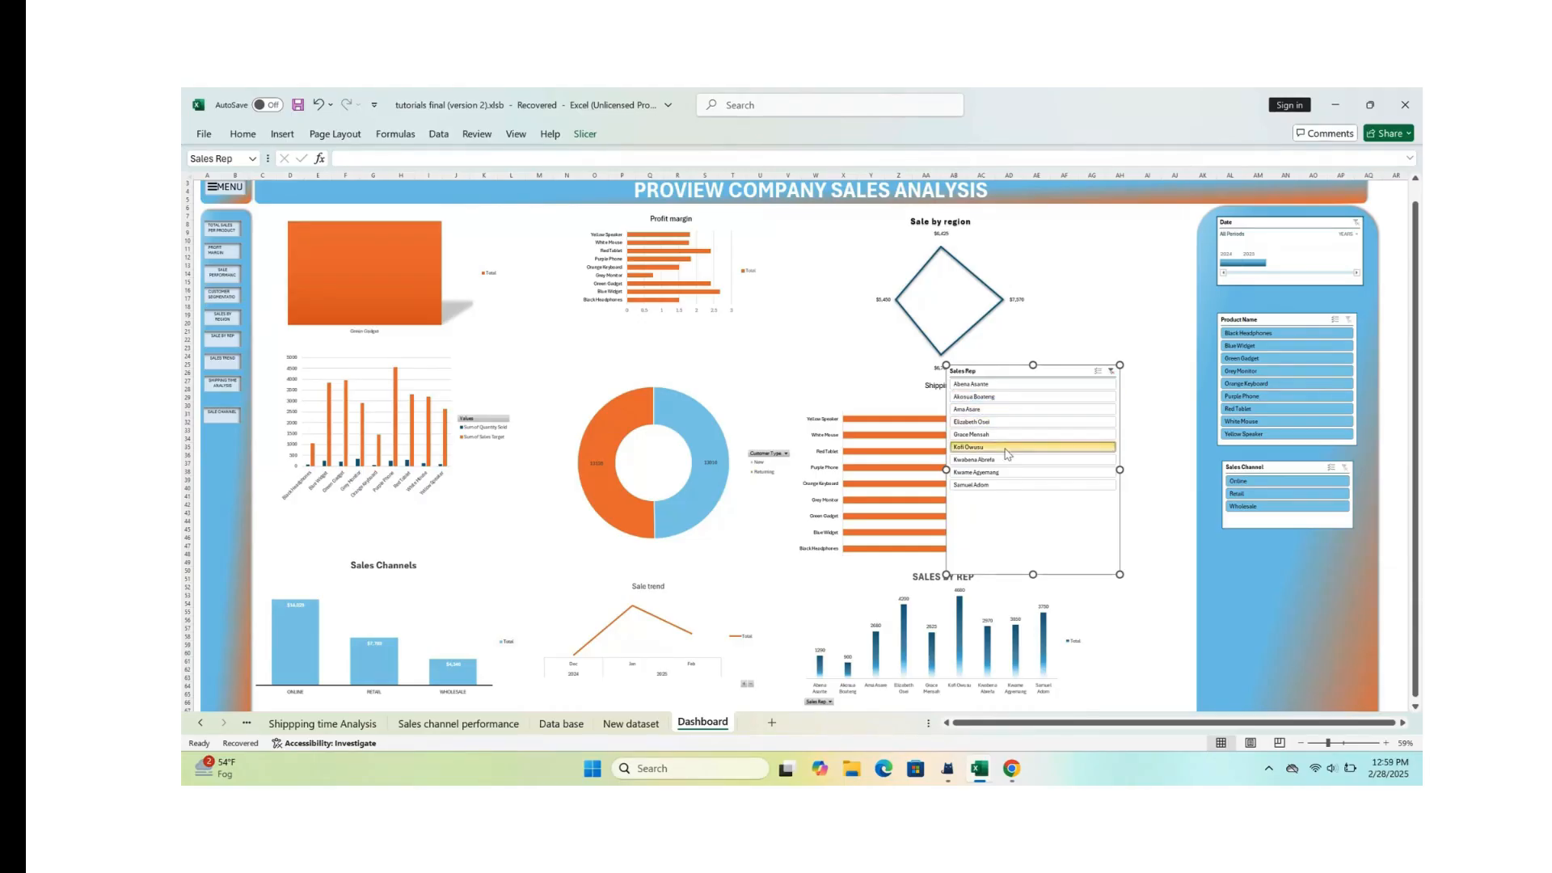
pyautogui.click(1015, 473)
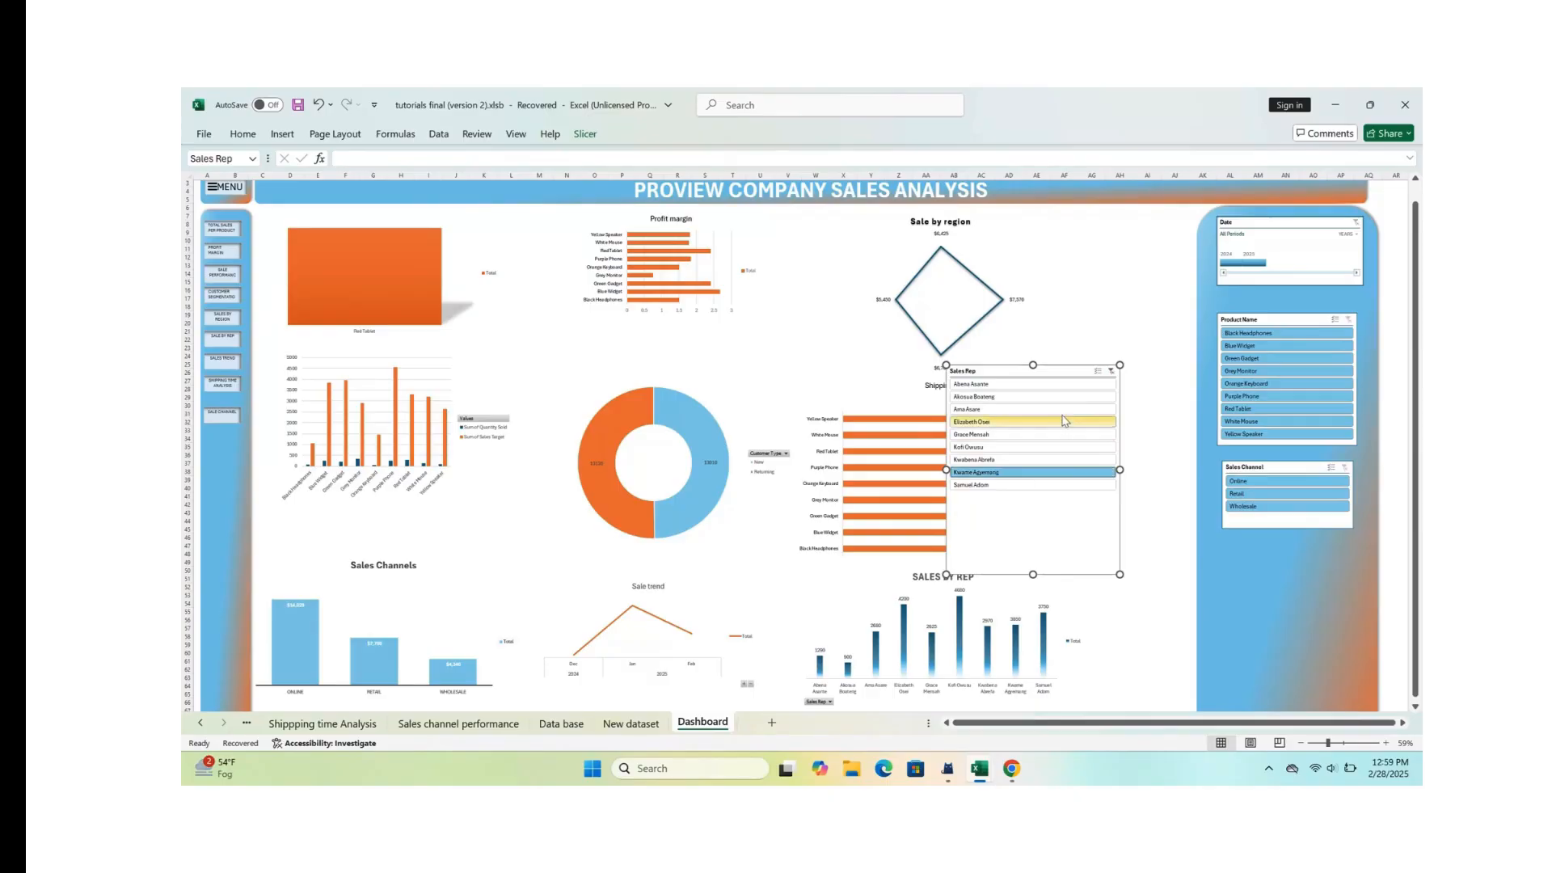
pyautogui.click(1112, 373)
# Step: Move the Sales Rep slicer onto the gradient slicer panel below Sales Channel, shrink it to the other slicers' width and align it
pyautogui.scroll(-3, 1113, 376)
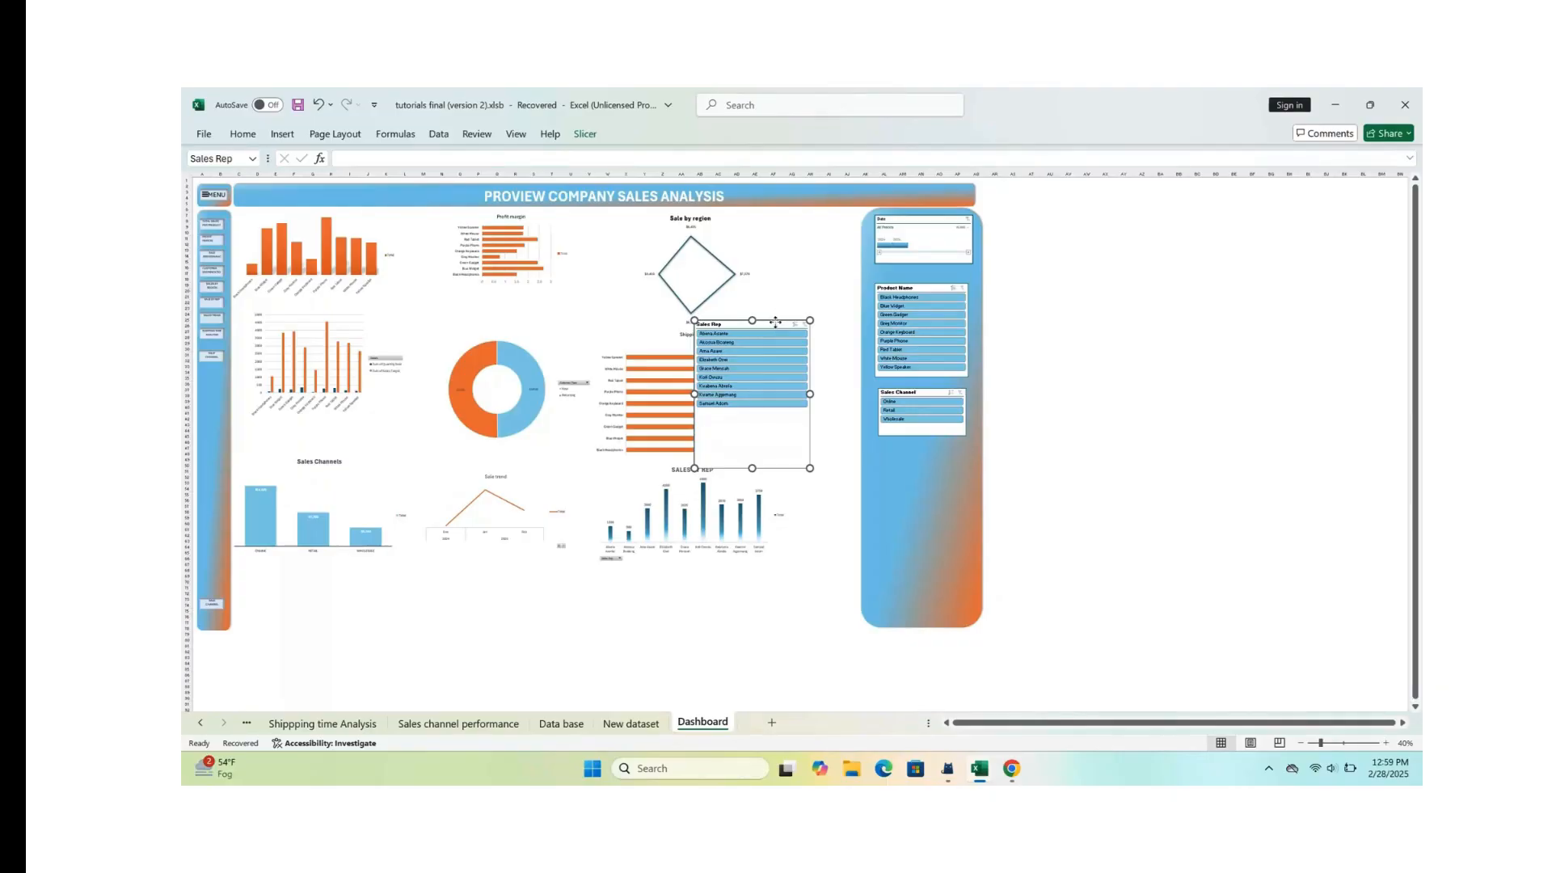
pyautogui.moveTo(775, 323); pyautogui.dragTo(947, 445)
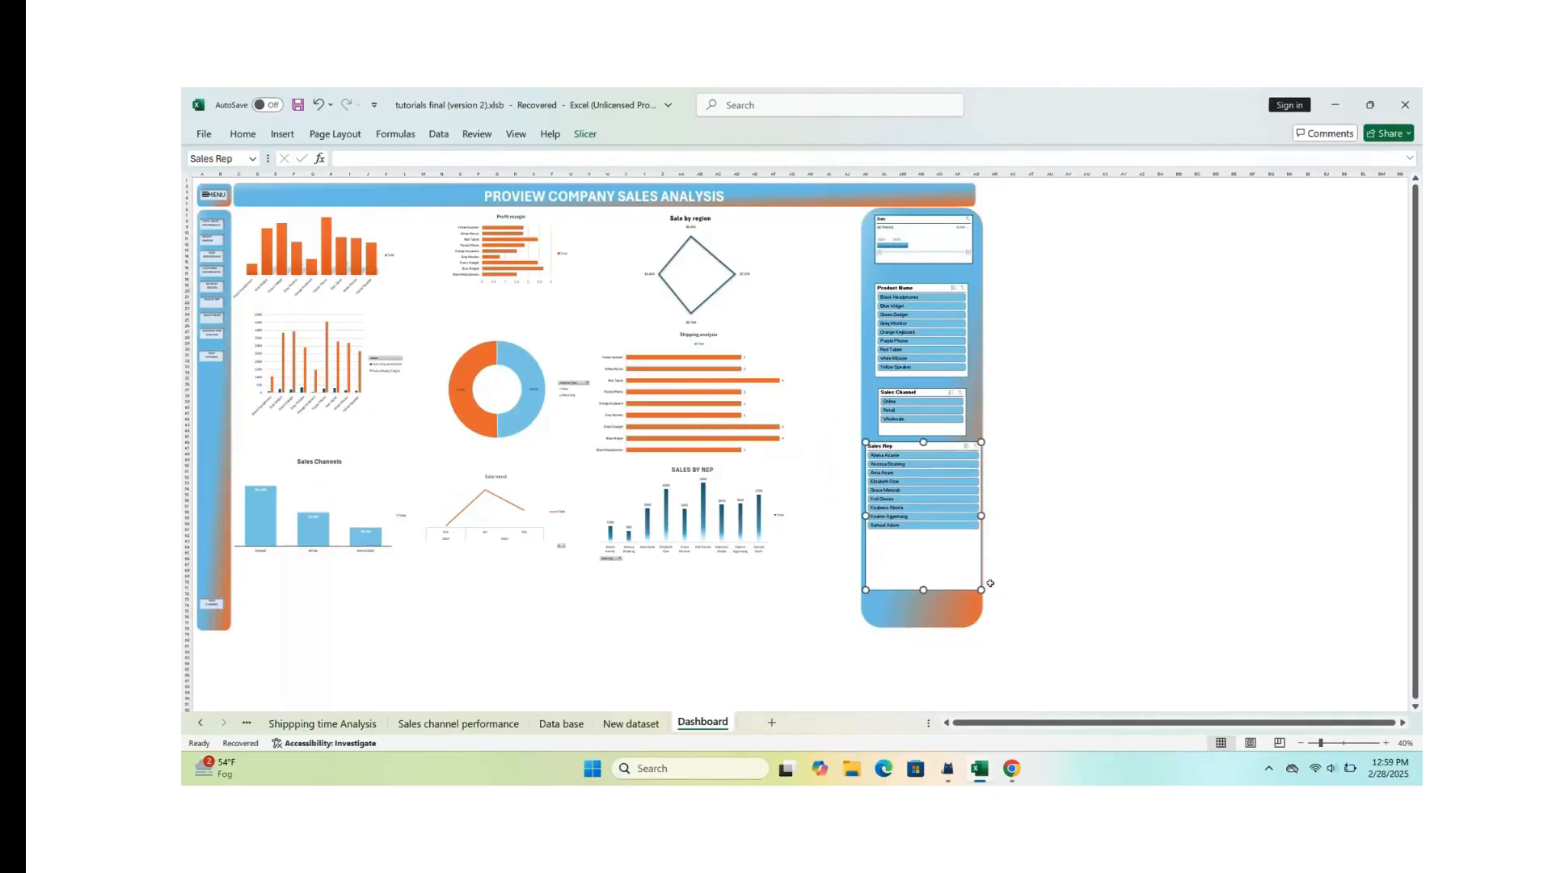
pyautogui.moveTo(981, 590); pyautogui.dragTo(953, 544)
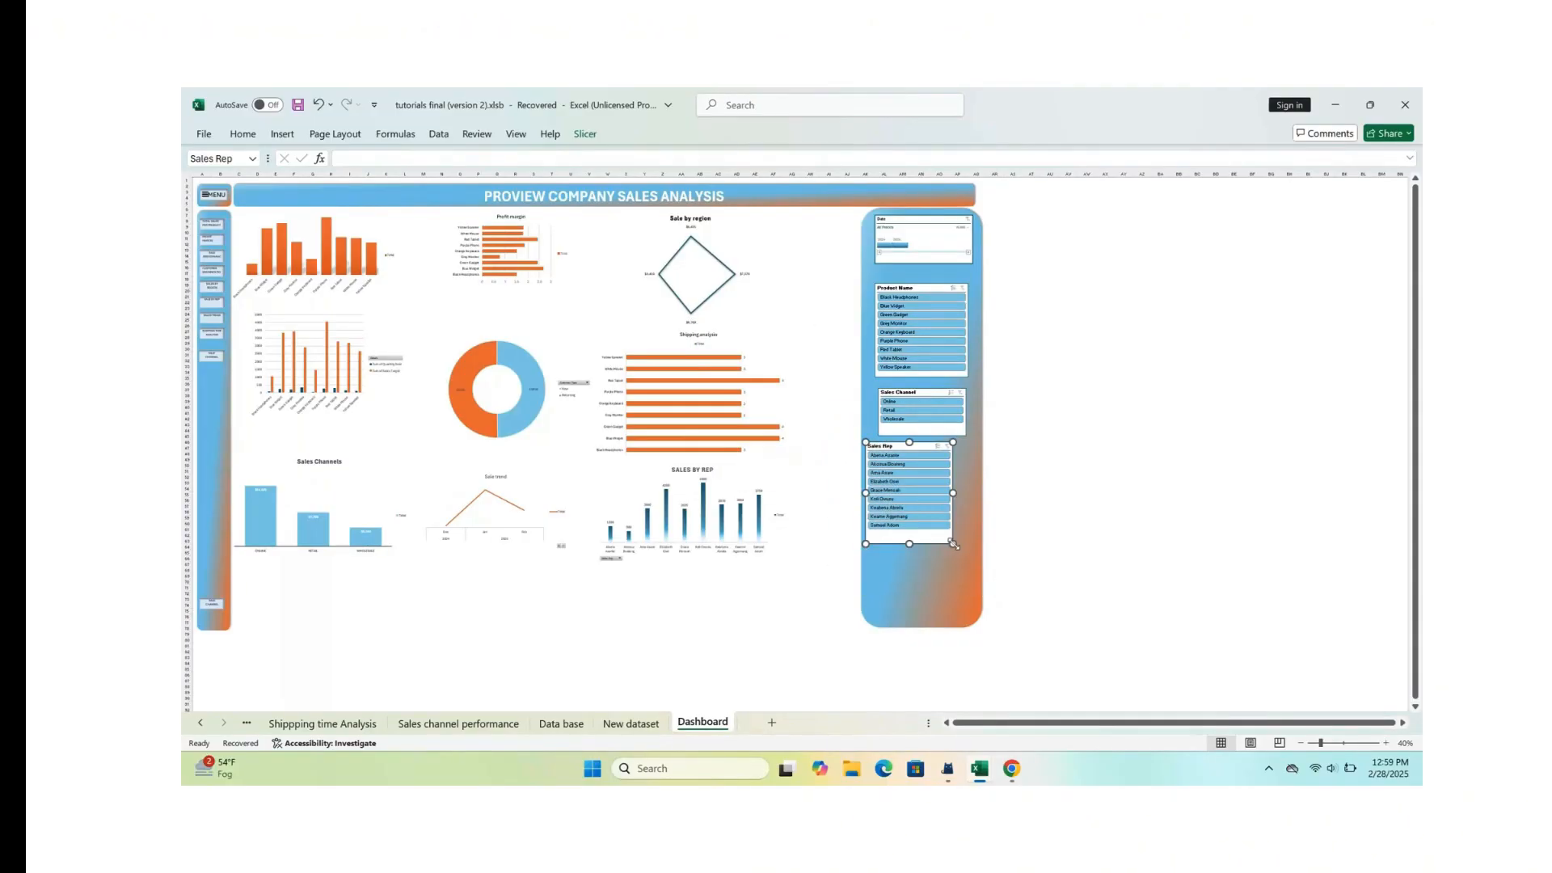
pyautogui.moveTo(924, 450); pyautogui.dragTo(937, 446)
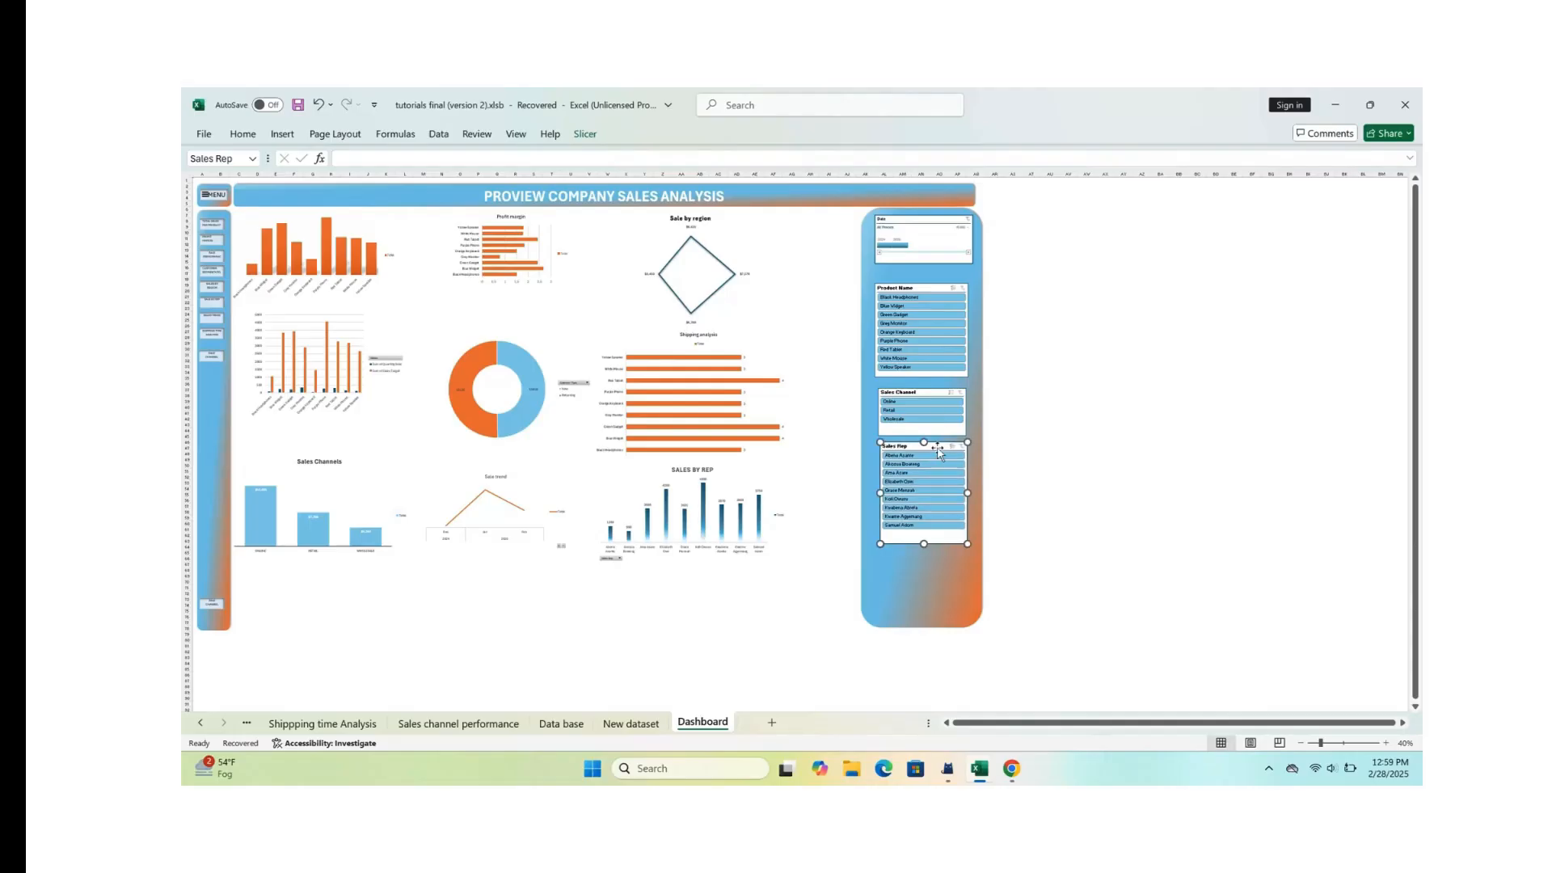
# Step: Shift the Product Name, Sales Channel and Sales Rep slicers up to free space at the lower end of the slicer panel
pyautogui.moveTo(938, 291); pyautogui.dragTo(941, 278)
pyautogui.moveTo(926, 394); pyautogui.dragTo(926, 374)
pyautogui.moveTo(936, 445); pyautogui.dragTo(936, 426)
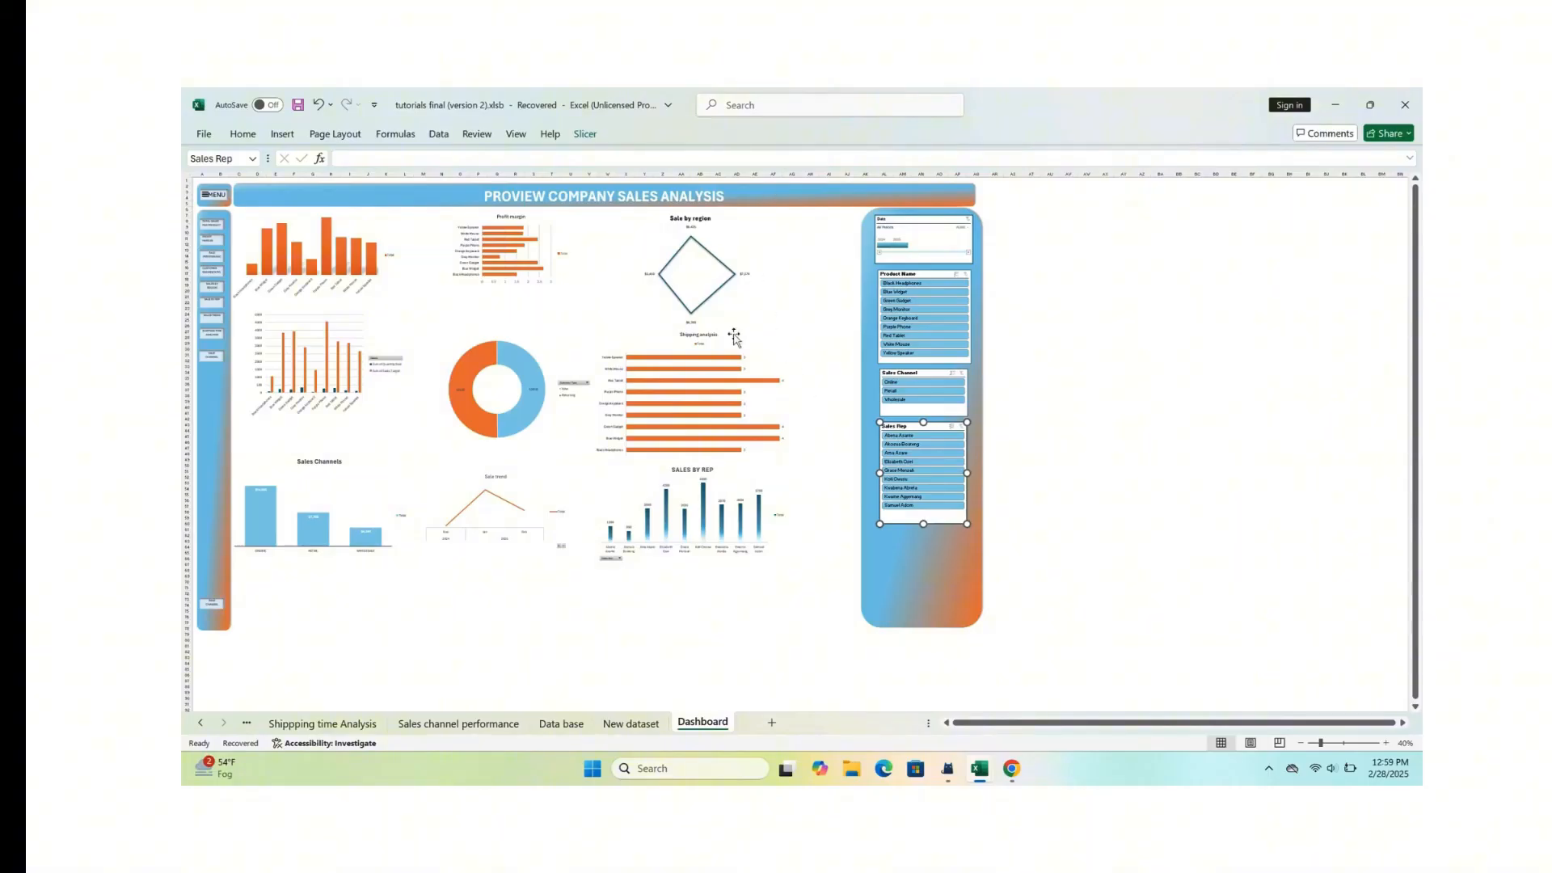
pyautogui.click(899, 557)
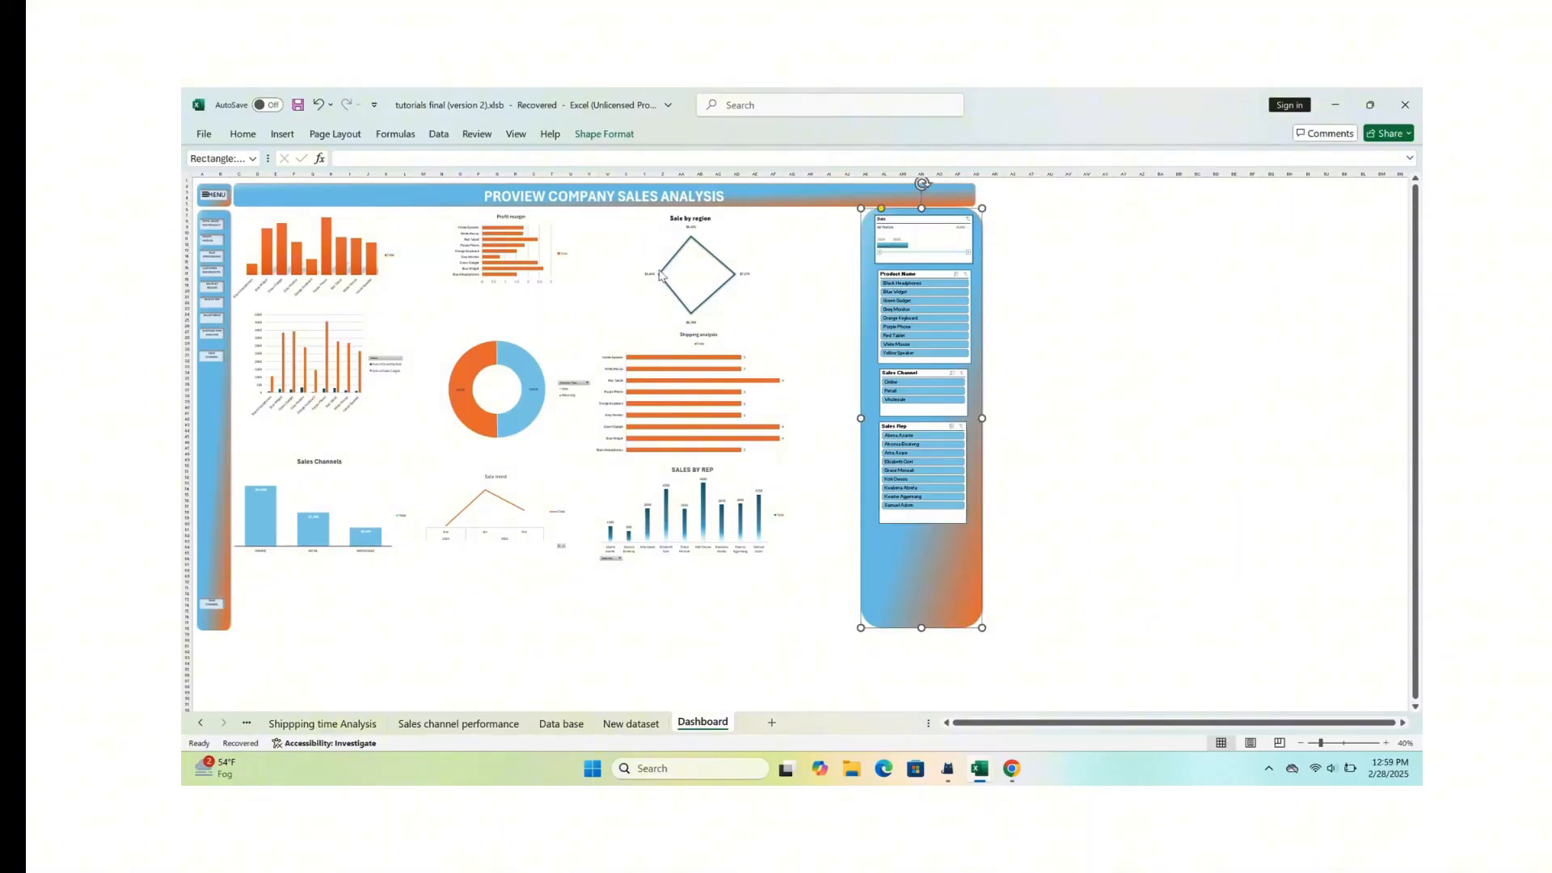
# Step: Insert a Region slicer from the total sales per product chart, and enlarge it beside the Sales by Rep chart
pyautogui.click(341, 258)
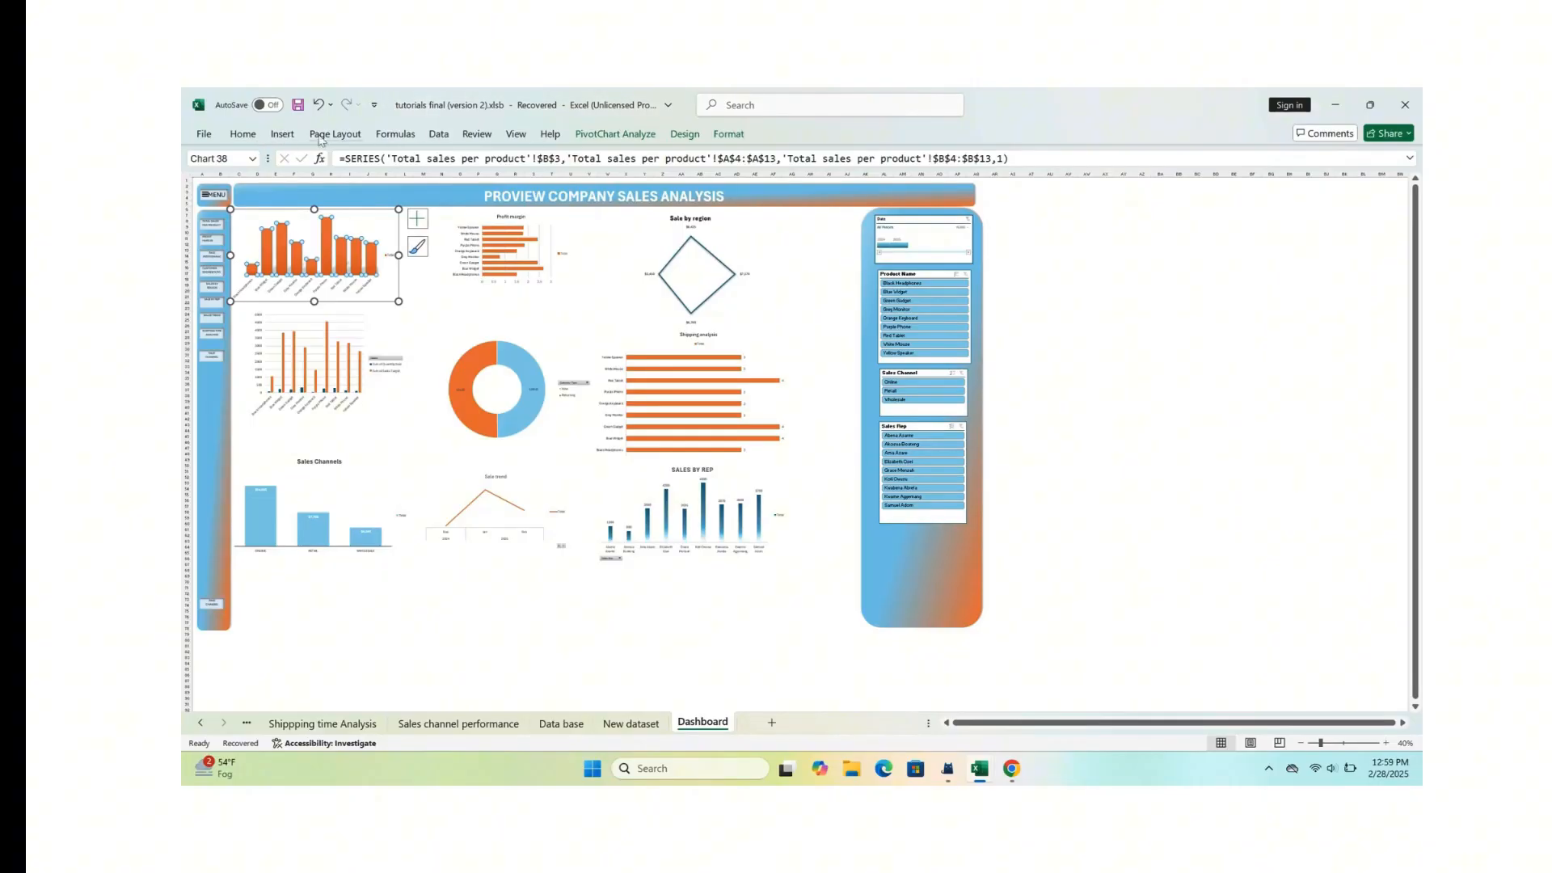
pyautogui.click(282, 135)
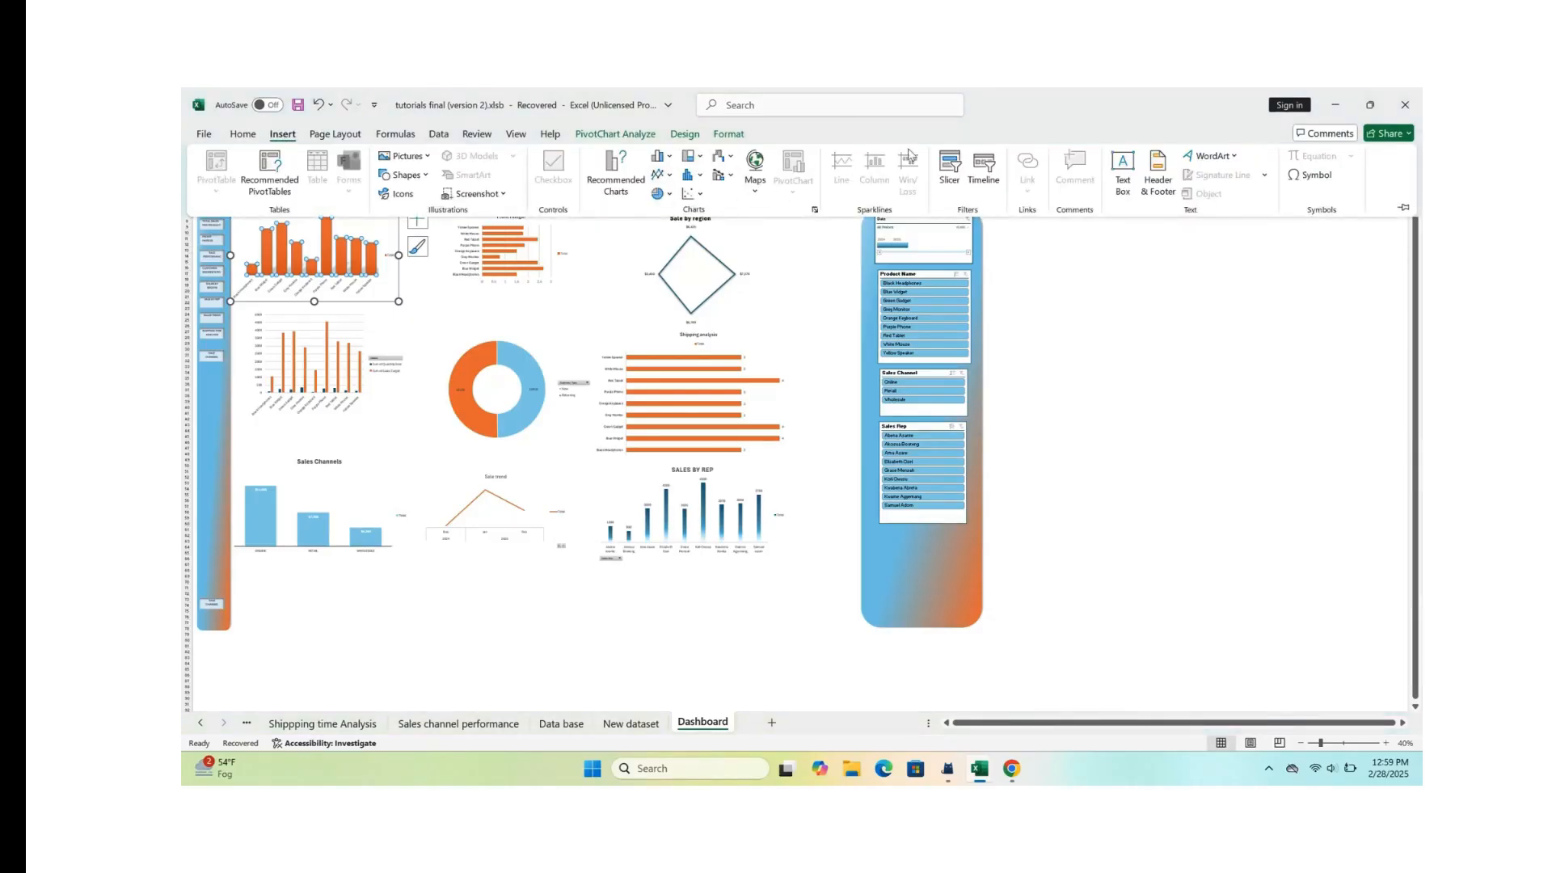
pyautogui.click(950, 168)
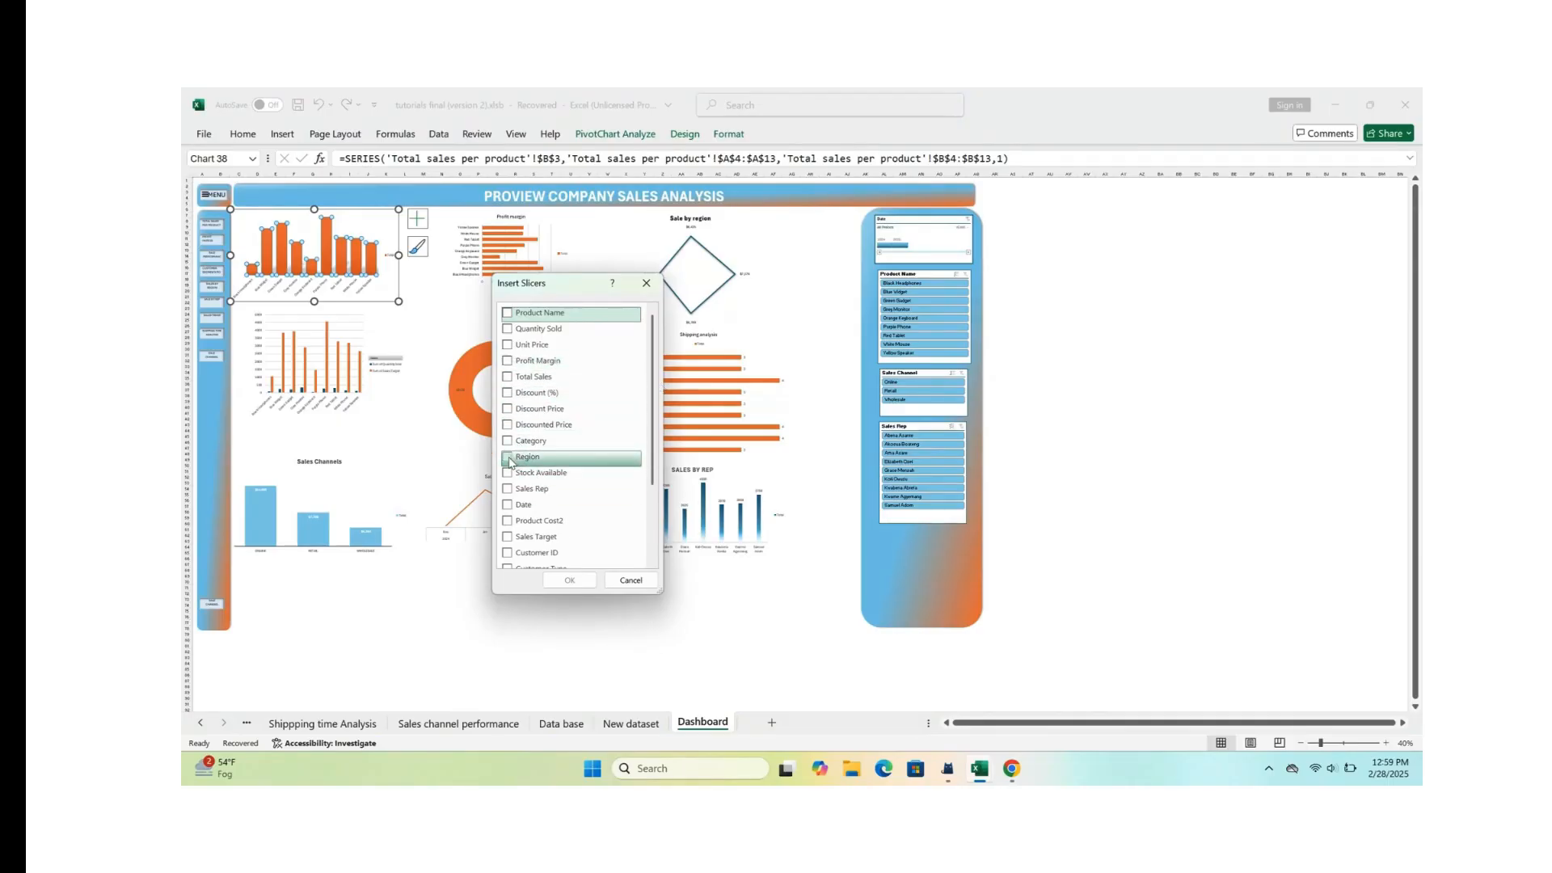
pyautogui.click(508, 459)
pyautogui.click(569, 579)
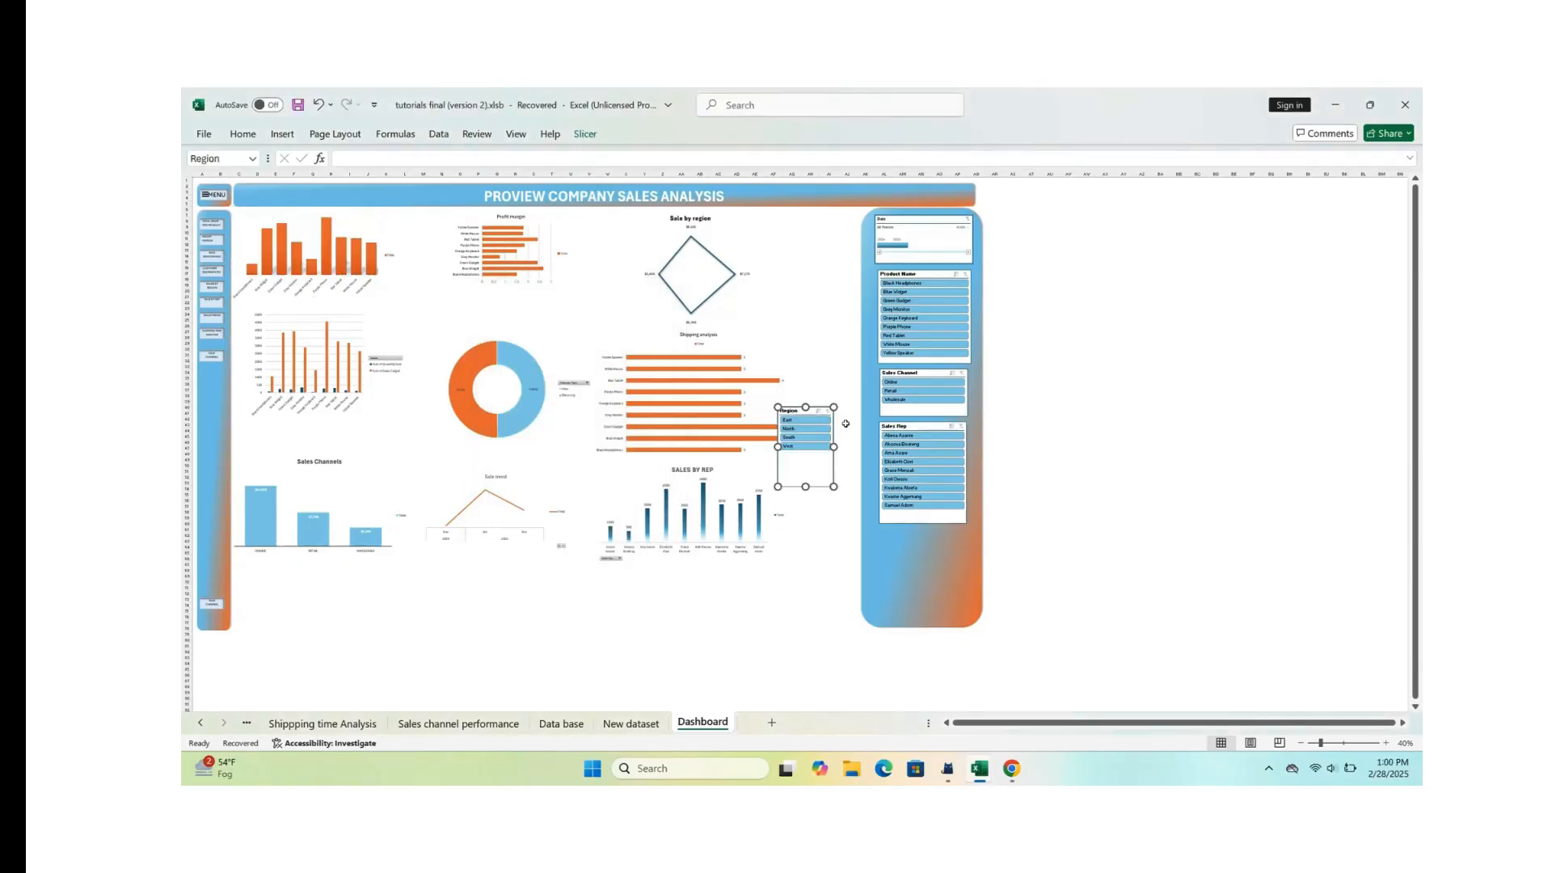
pyautogui.moveTo(780, 410); pyautogui.dragTo(735, 496)
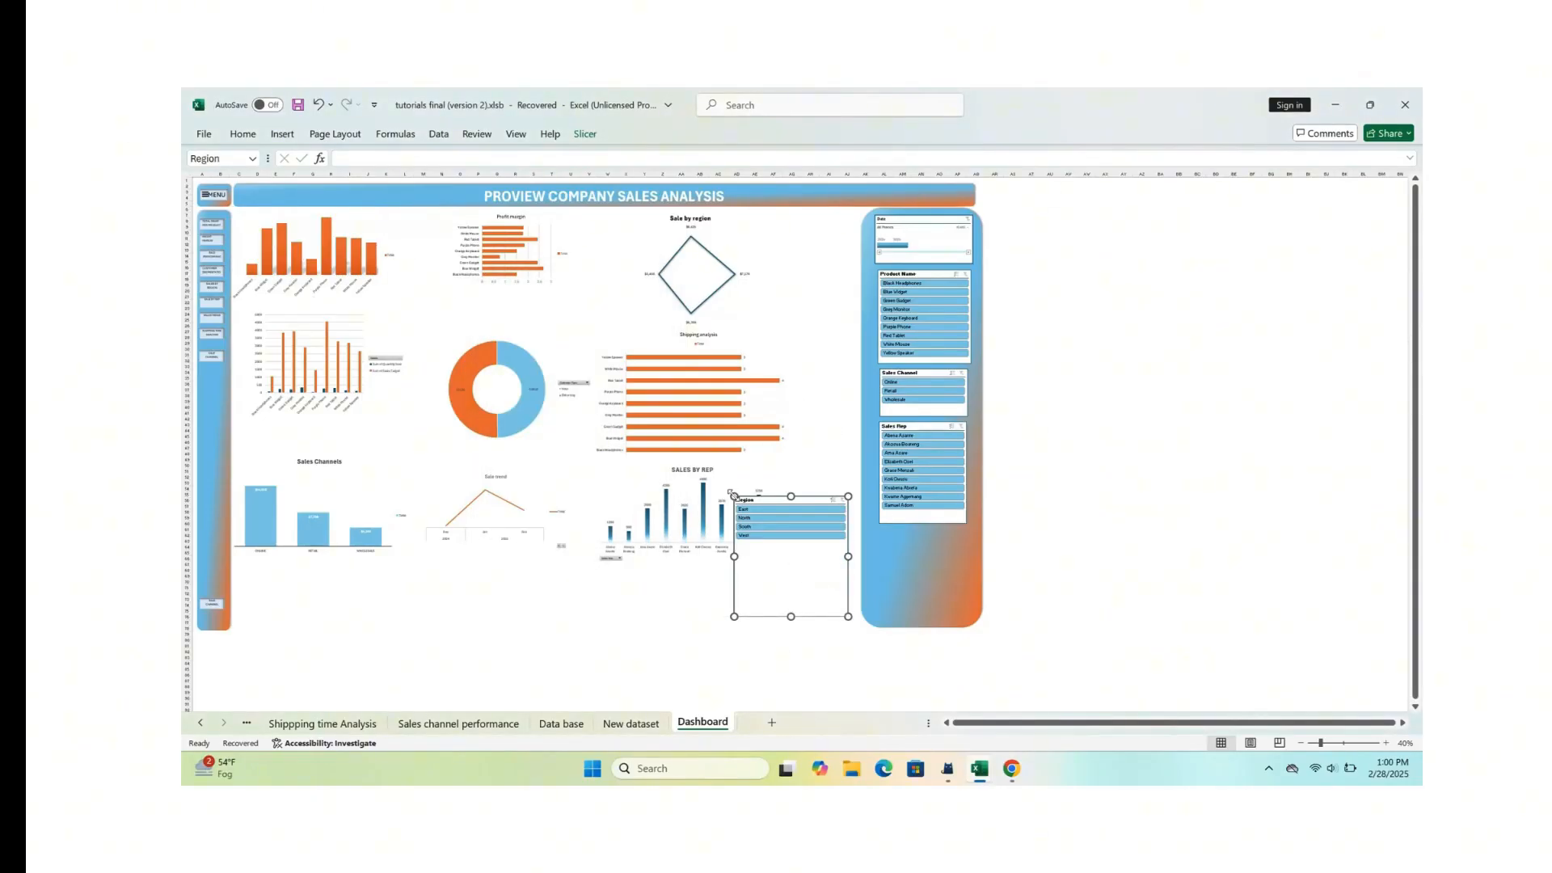
# Step: Check how the total sales per product chart responds to the East, North, West and South regions
pyautogui.click(770, 508)
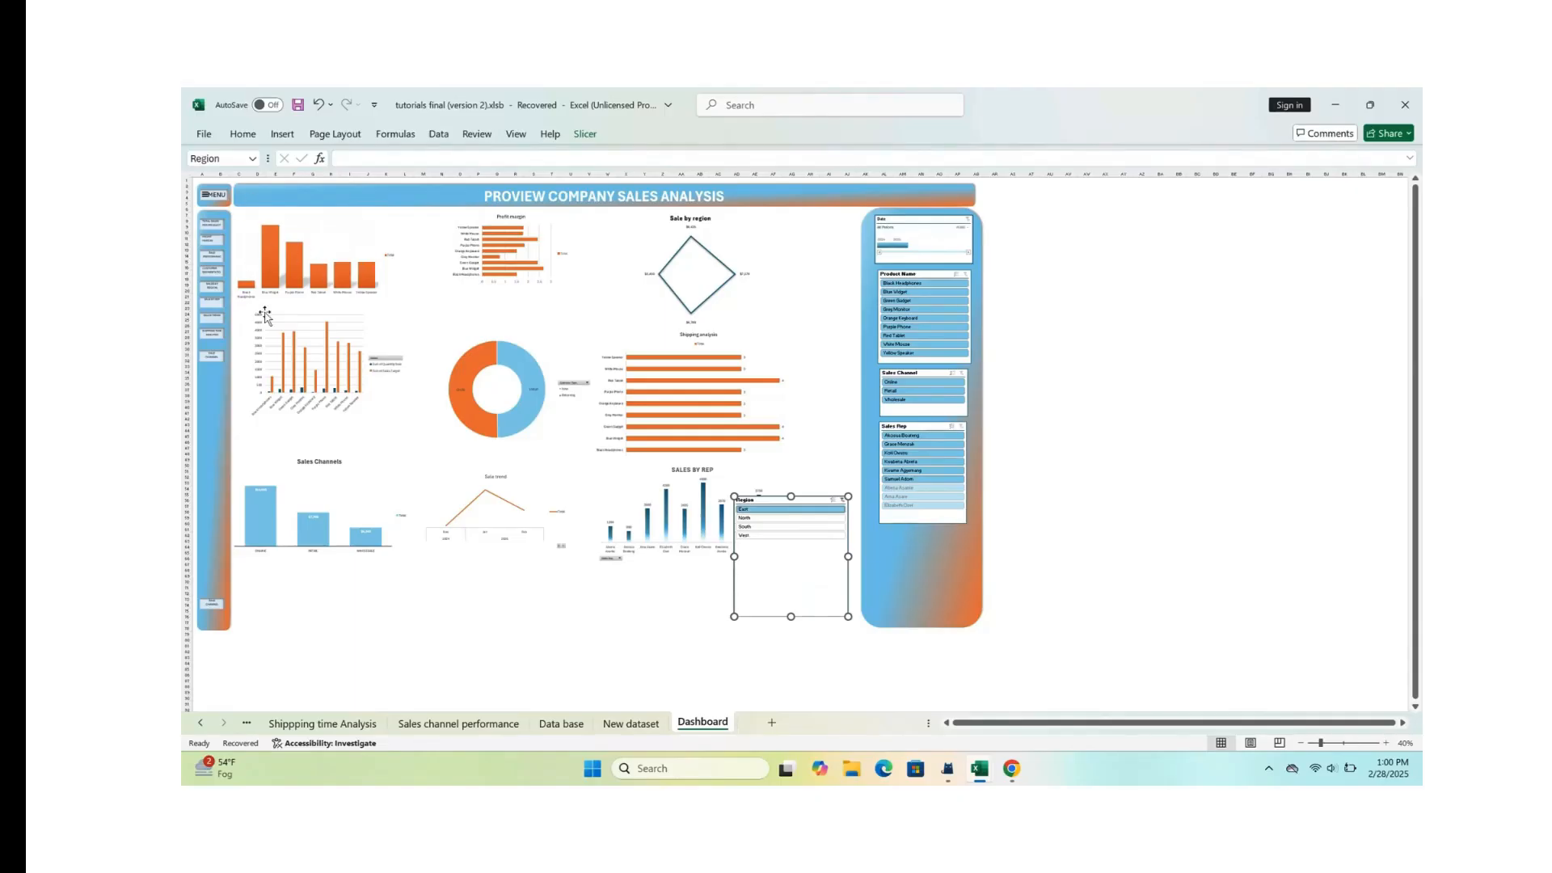
pyautogui.click(748, 518)
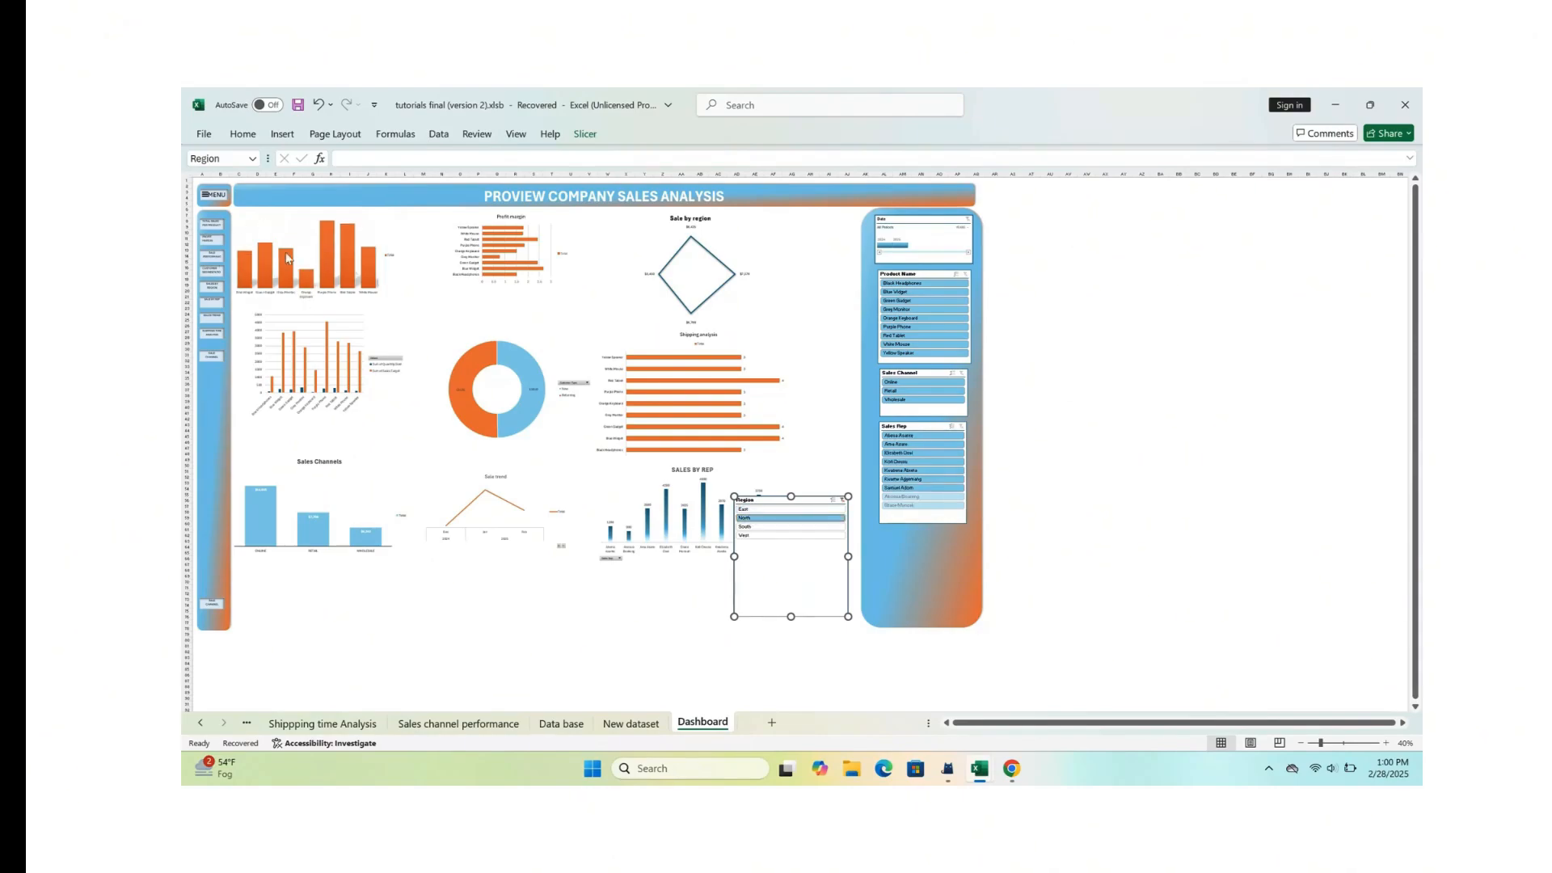
pyautogui.click(785, 536)
pyautogui.click(785, 527)
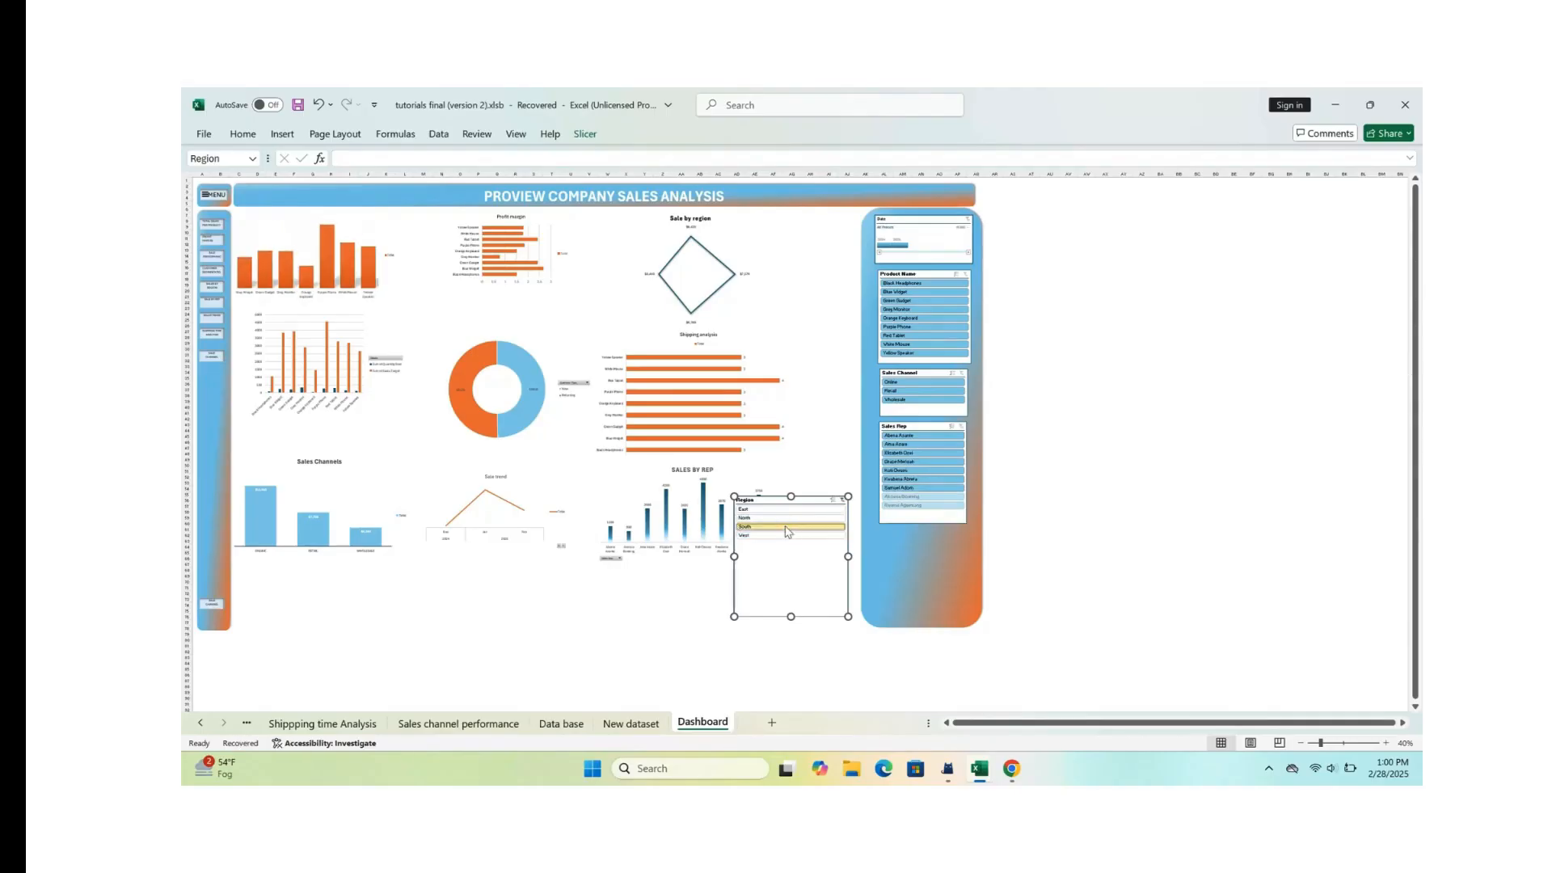
# Step: Fit the Region slicer into the slicer panel below Sales Rep by moving and shrinking it, and clear its filter
pyautogui.moveTo(804, 502); pyautogui.dragTo(805, 477)
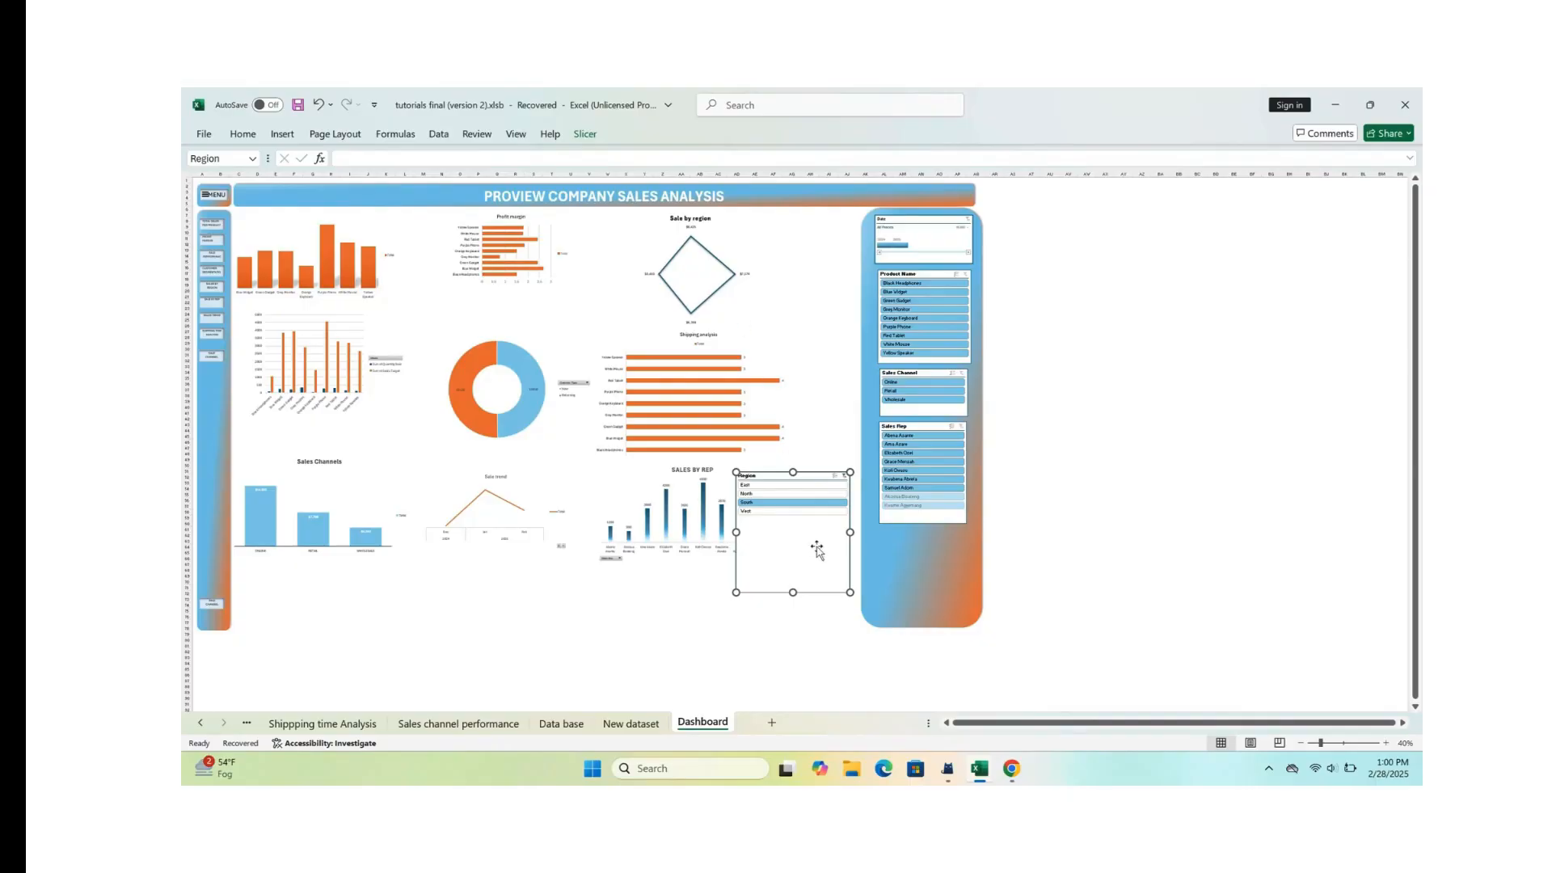
pyautogui.moveTo(808, 476); pyautogui.dragTo(929, 543)
pyautogui.moveTo(970, 660); pyautogui.dragTo(967, 613)
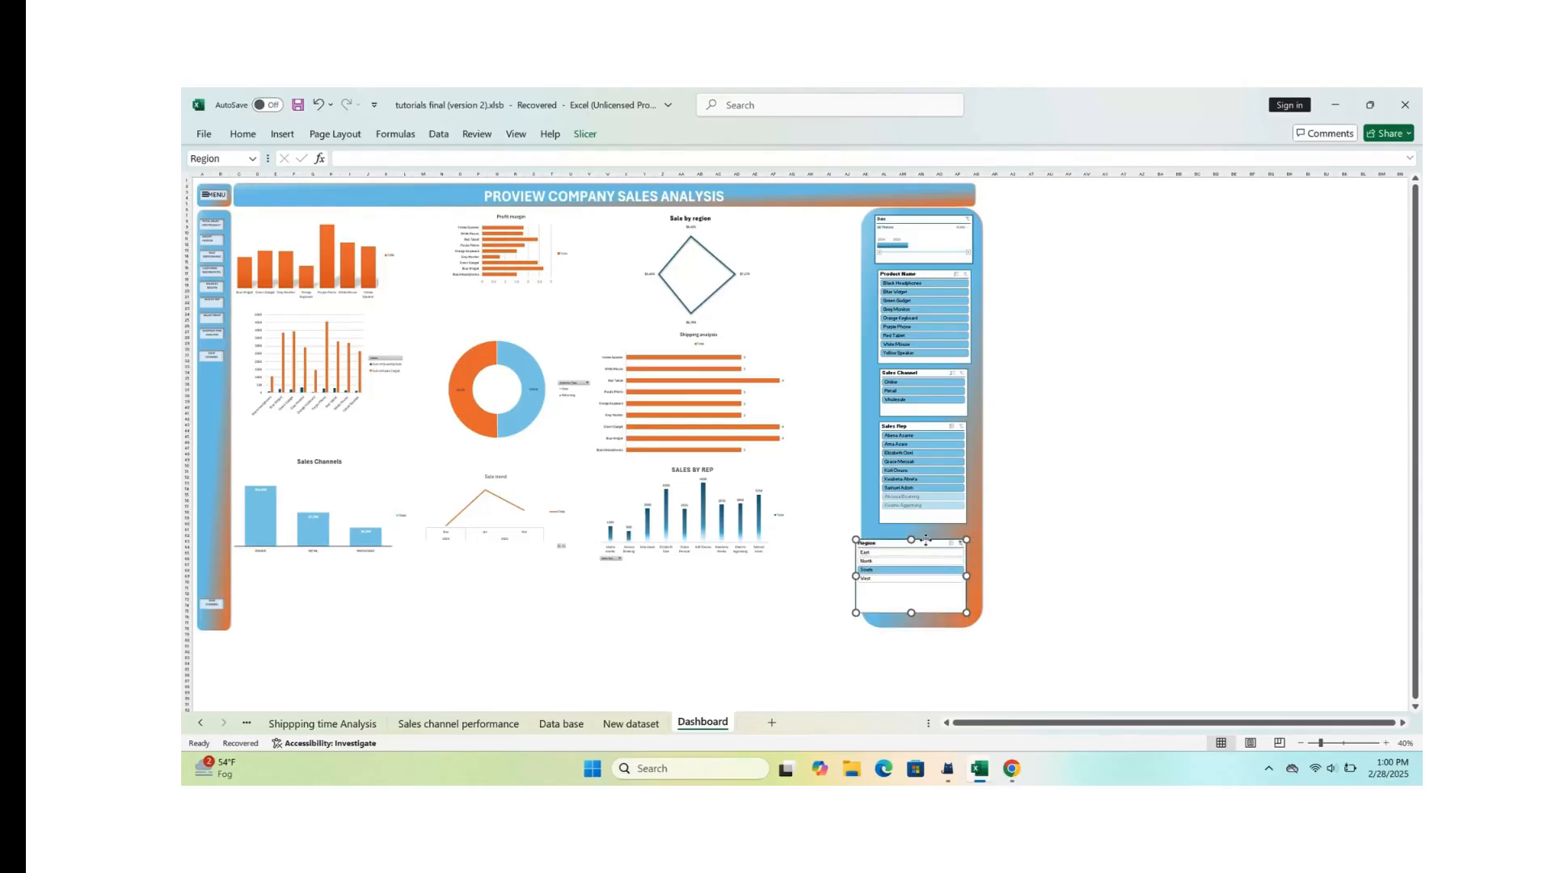
pyautogui.moveTo(927, 540); pyautogui.dragTo(937, 537)
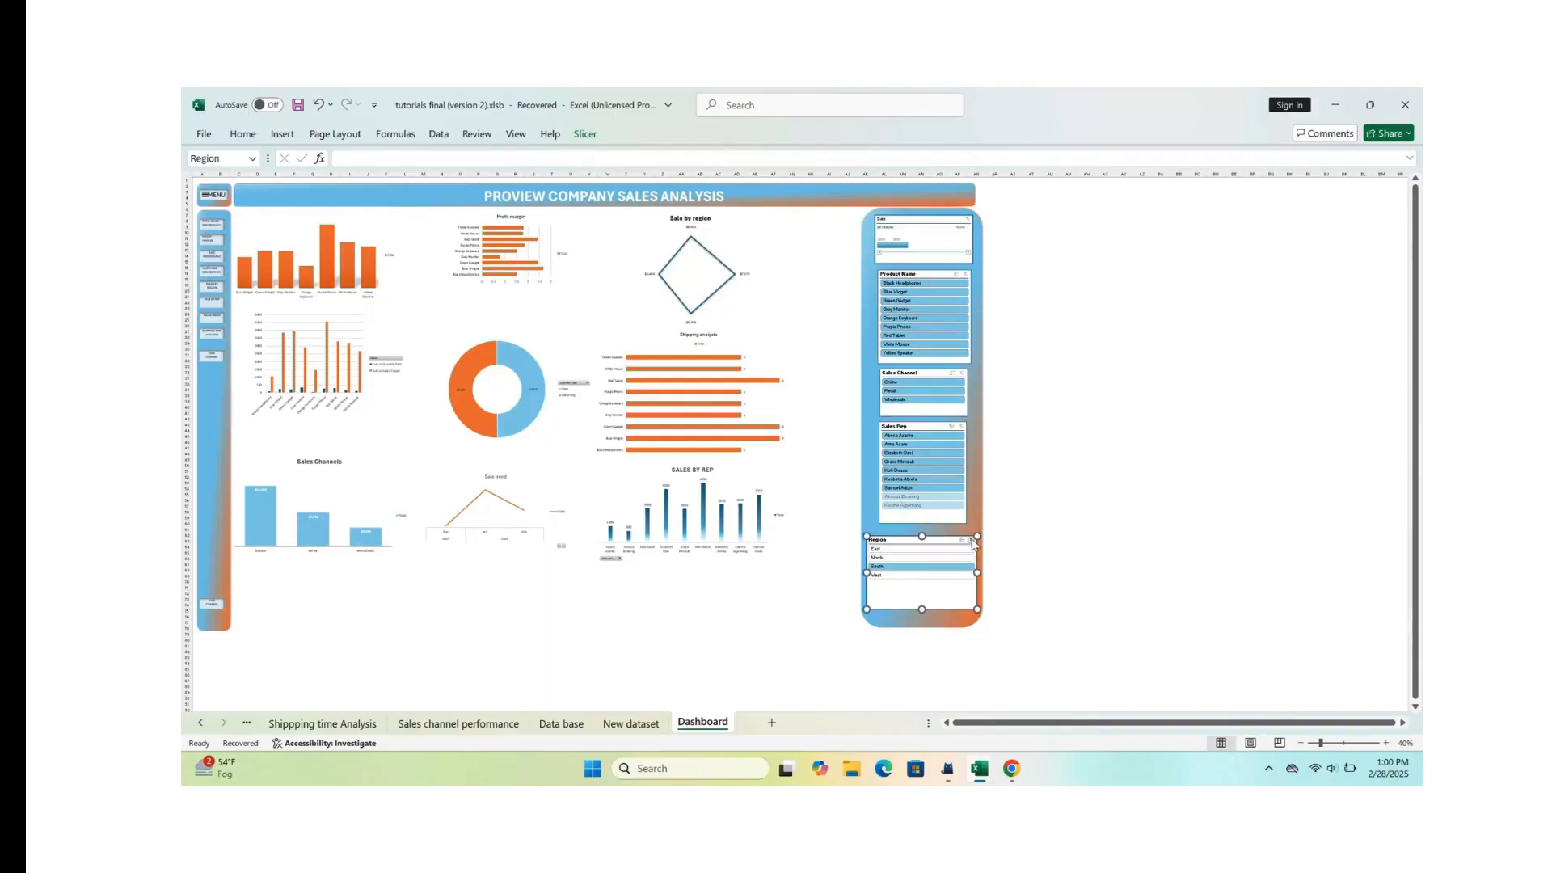
pyautogui.click(972, 540)
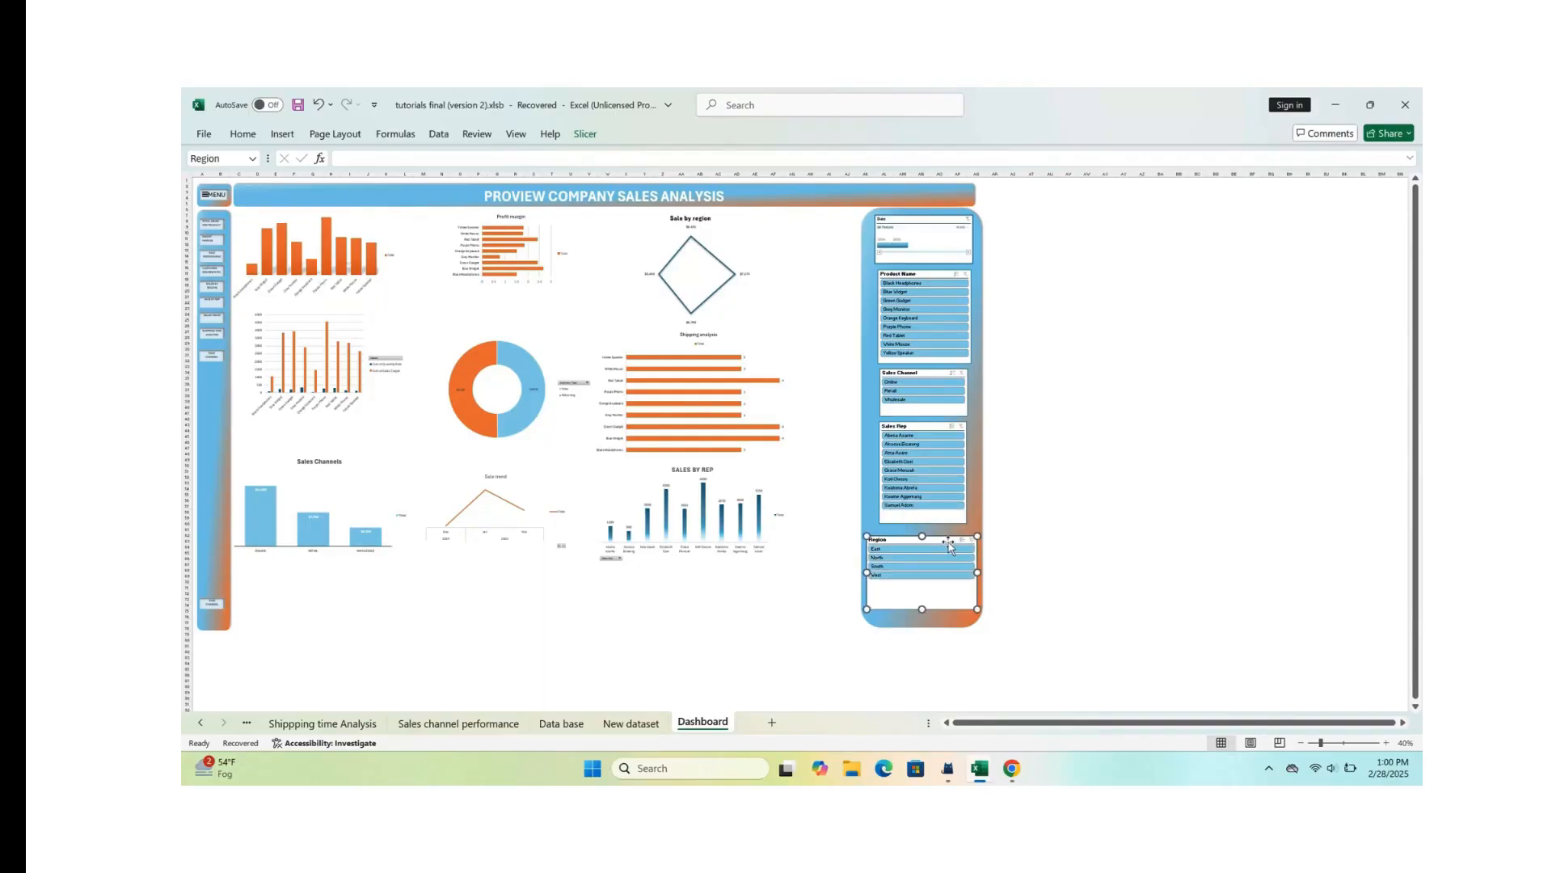
# Step: Connect the Region slicer to PivotTable2 on the Sale by region sheet through its report connections
pyautogui.click(586, 135)
pyautogui.click(320, 176)
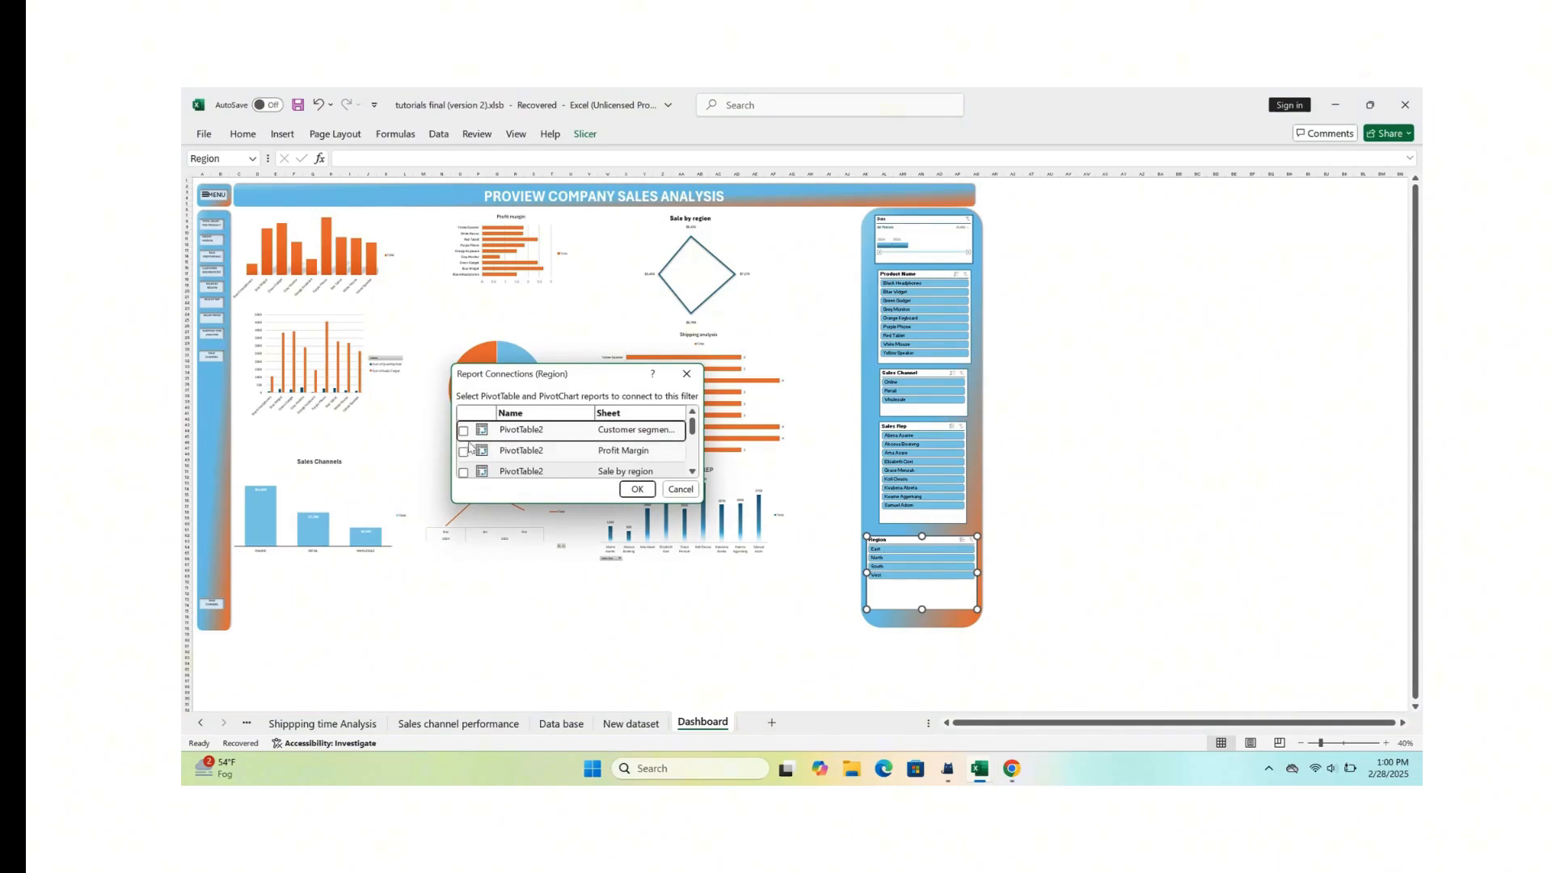
pyautogui.click(464, 473)
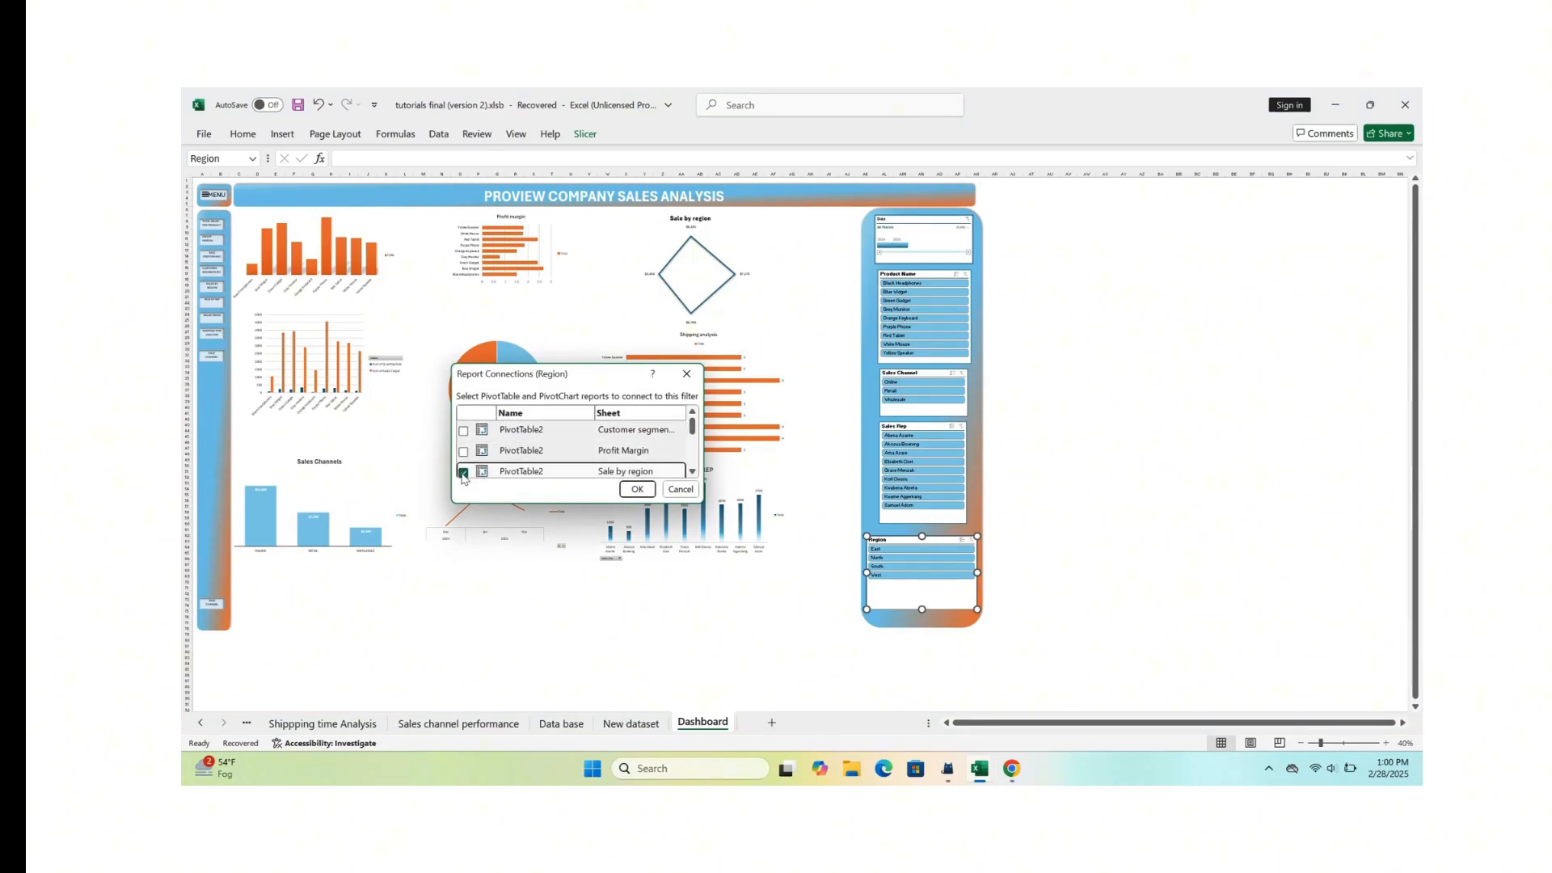
pyautogui.click(637, 489)
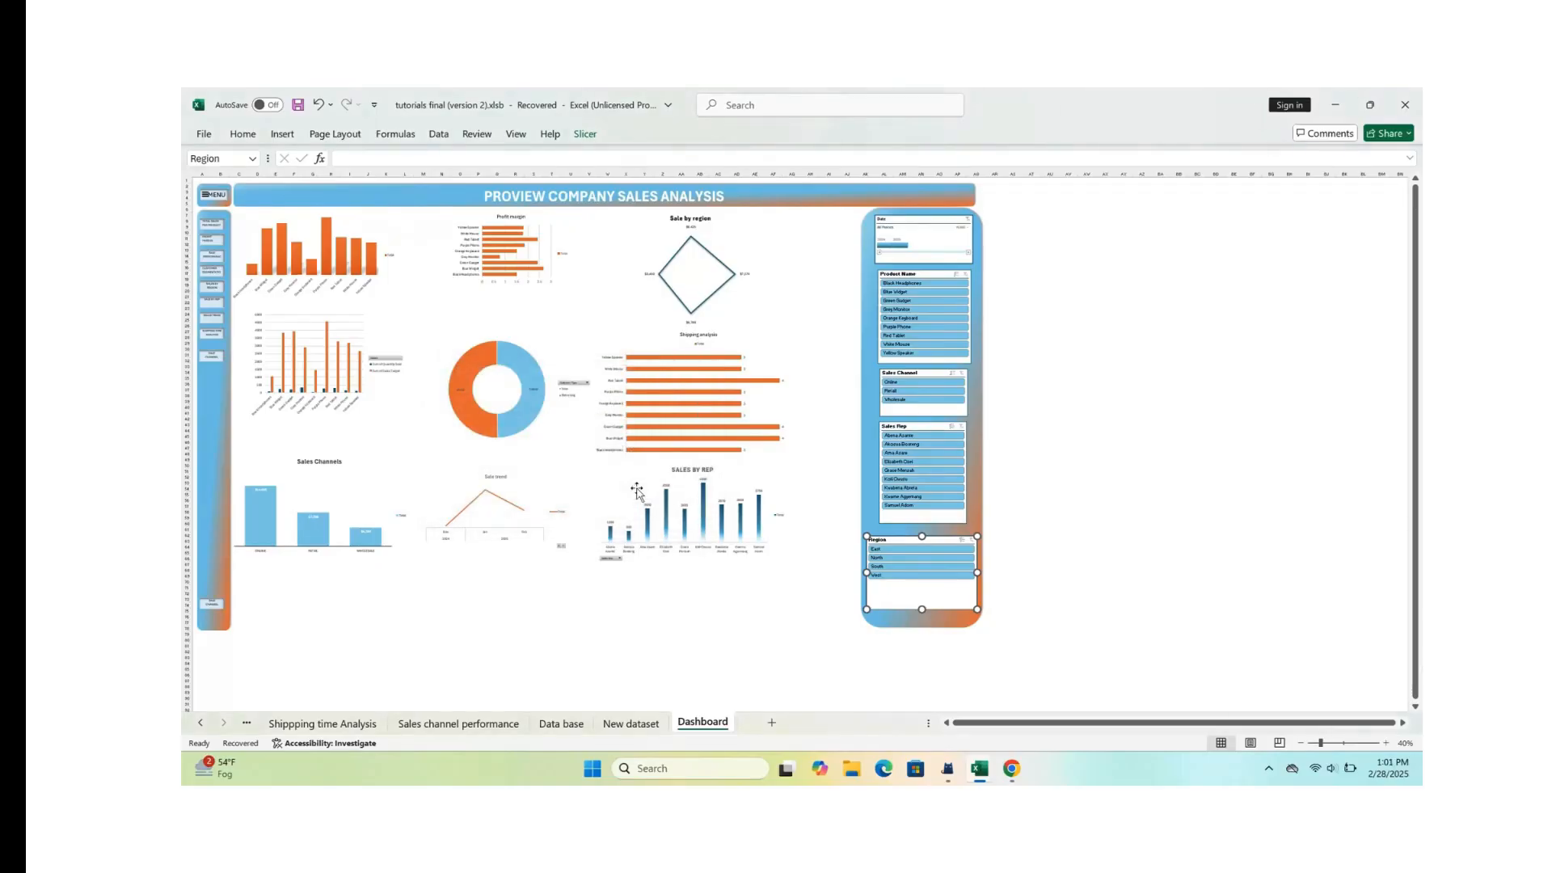
# Step: Check how the Sale by region chart responds to the East, South and West regions in the Region slicer
pyautogui.click(902, 552)
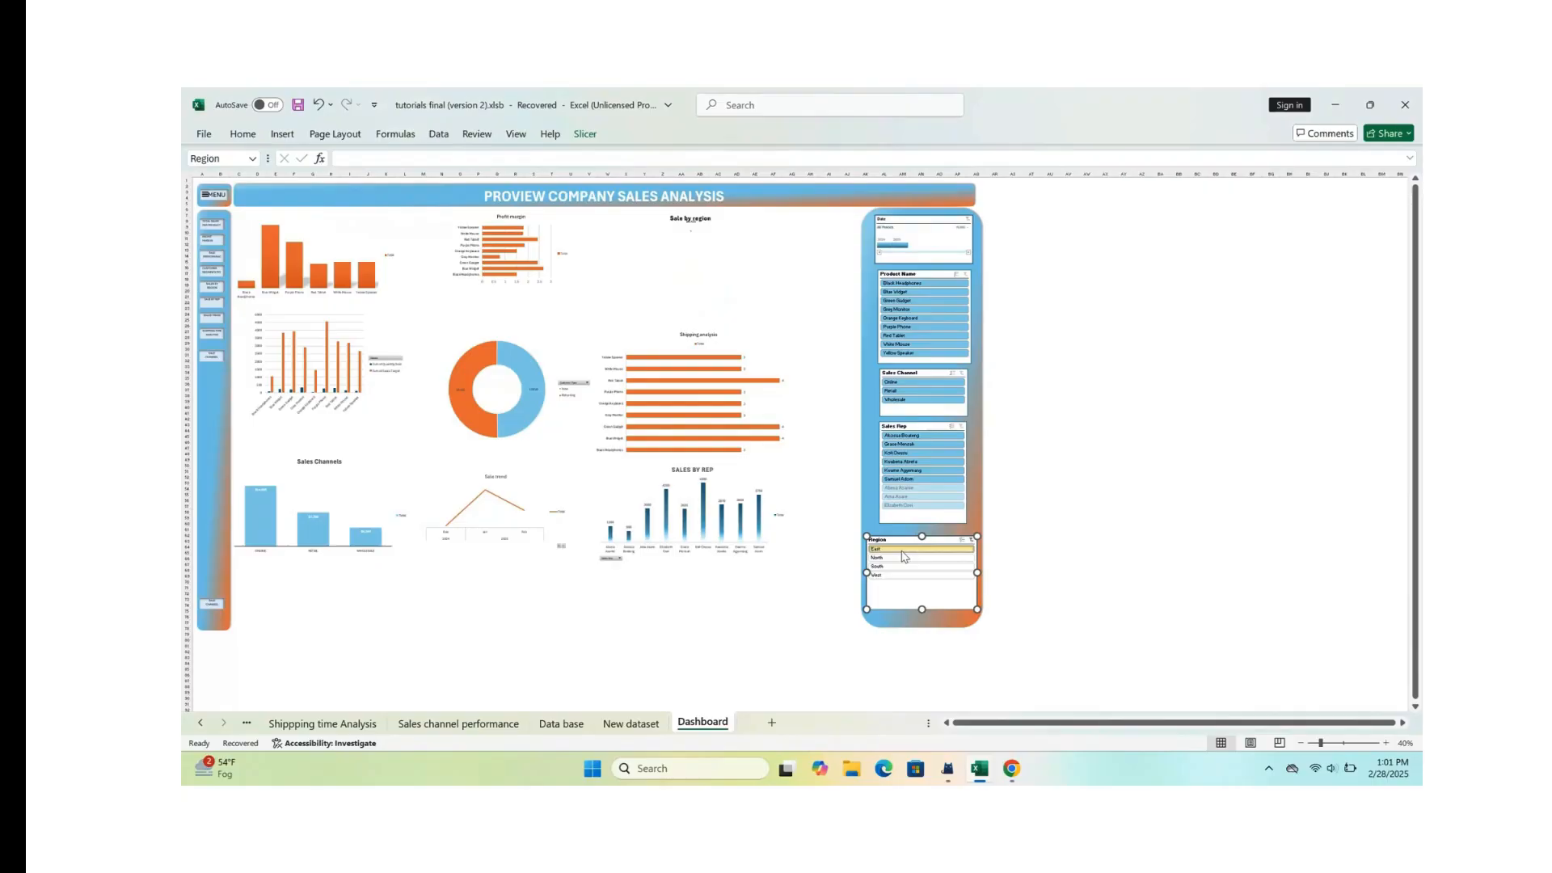
pyautogui.click(913, 568)
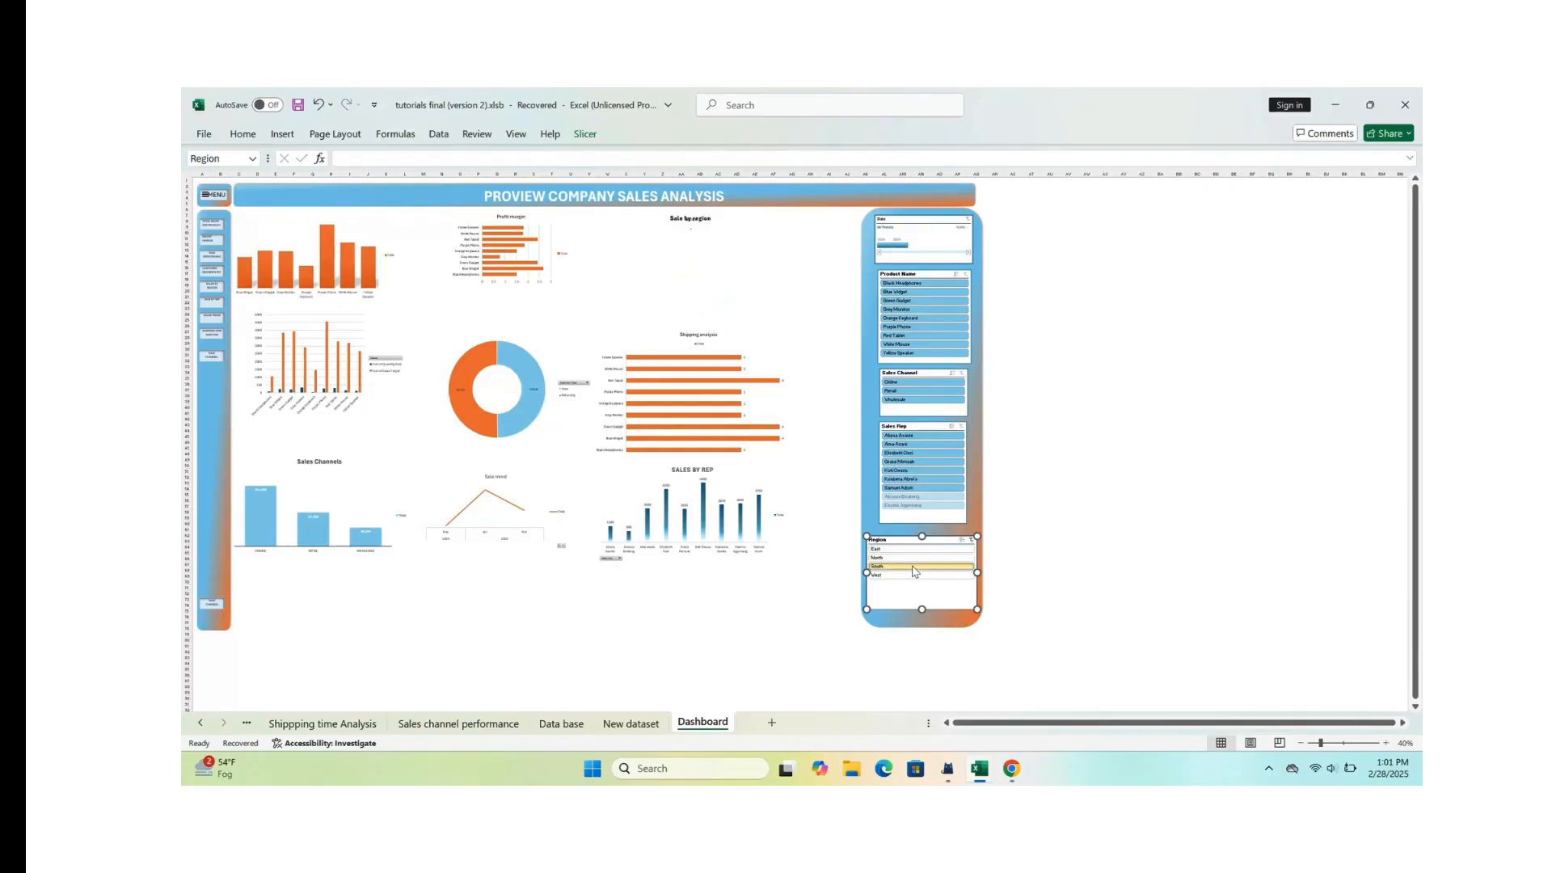
pyautogui.click(930, 574)
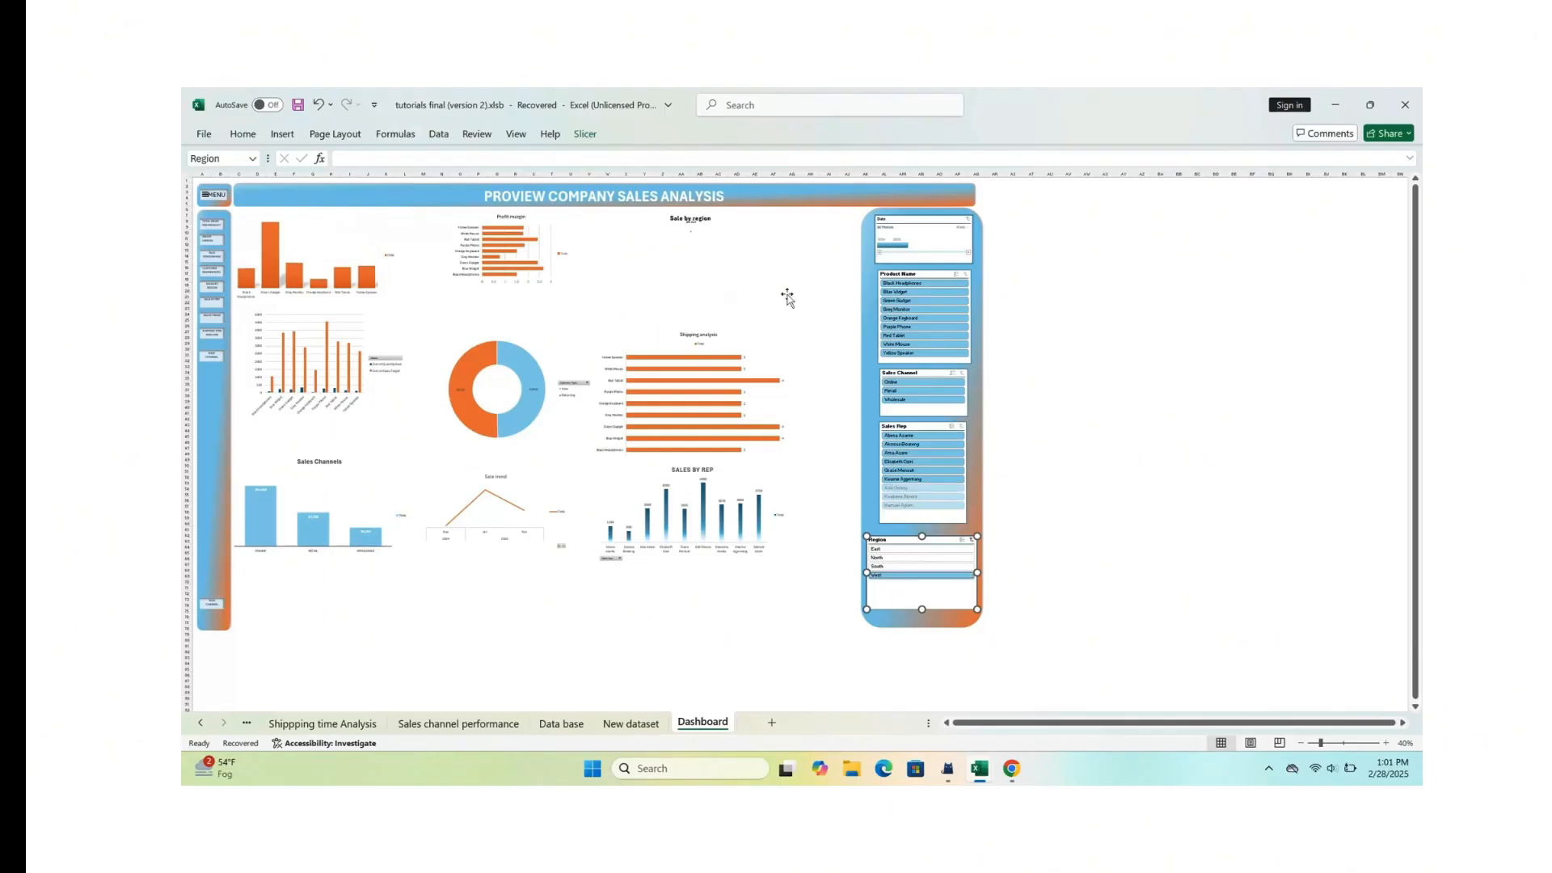
pyautogui.click(688, 221)
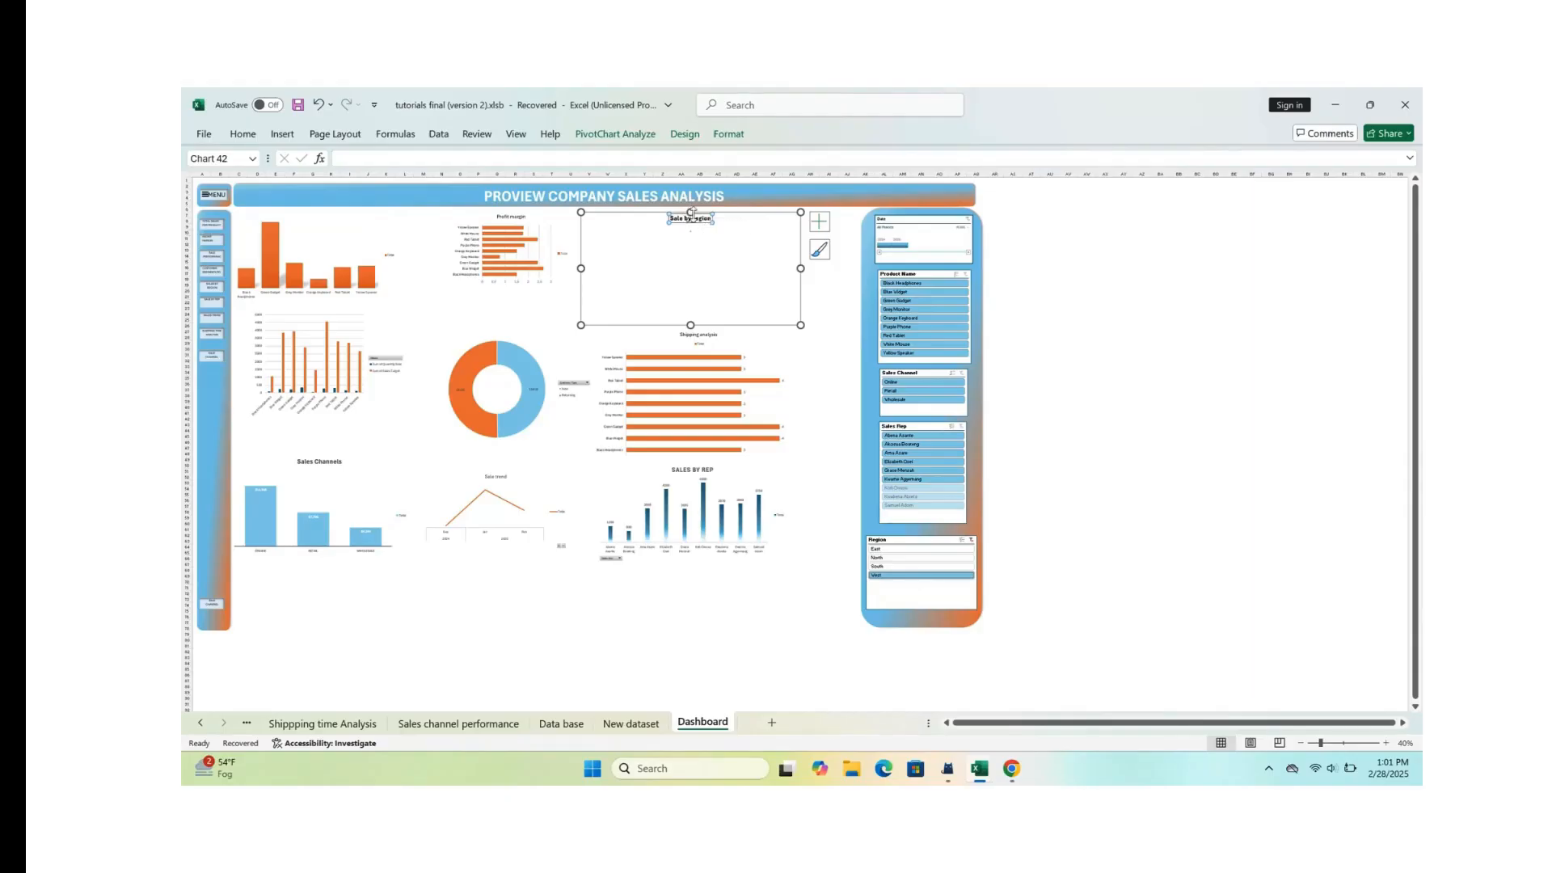
pyautogui.click(716, 247)
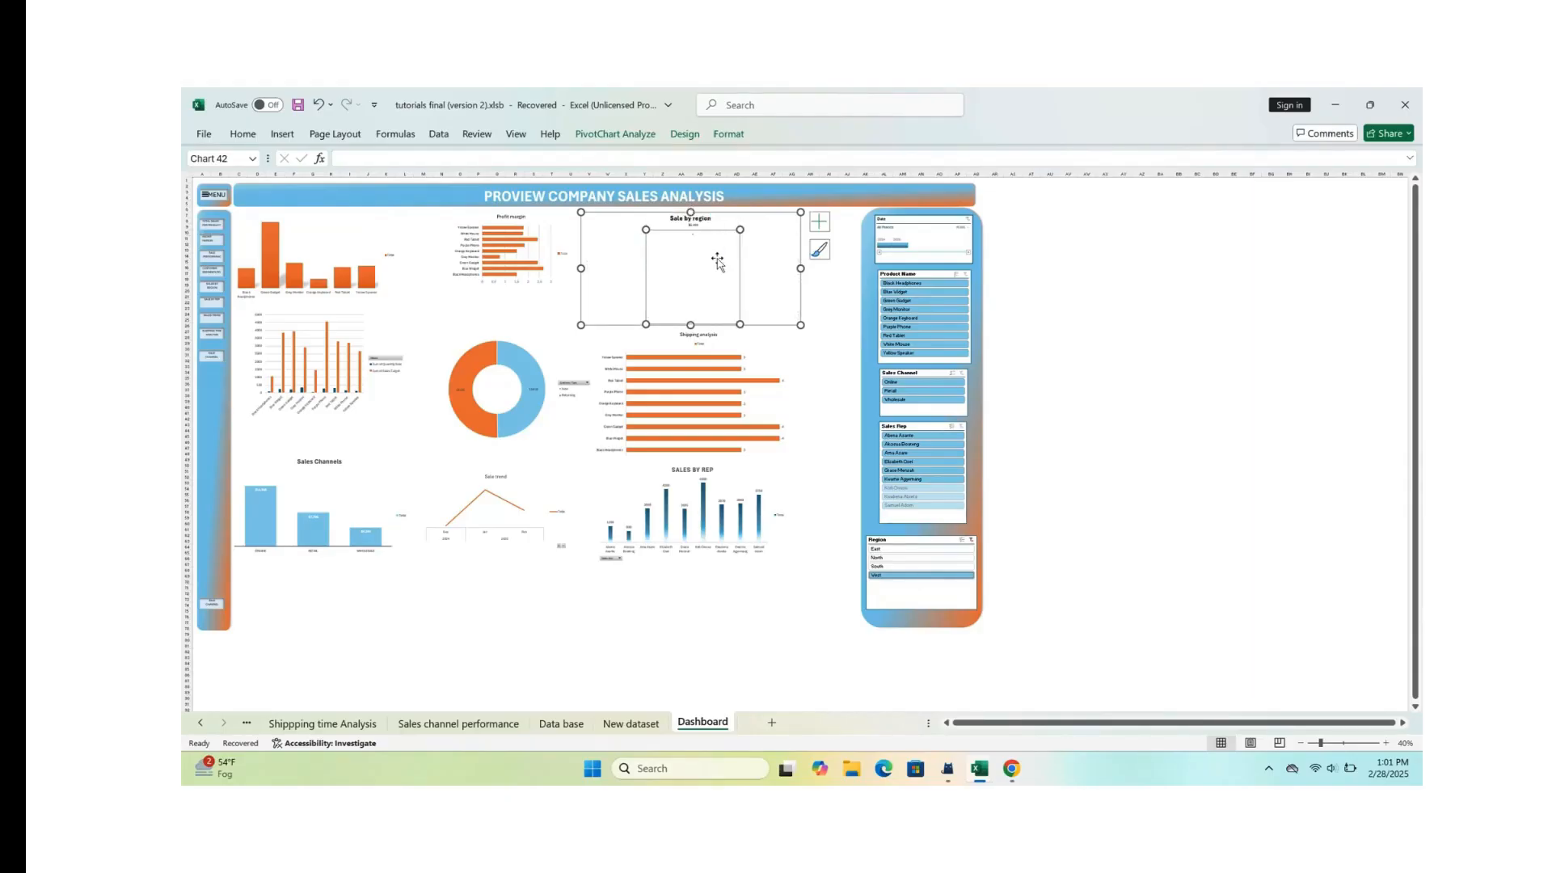
pyautogui.click(692, 224)
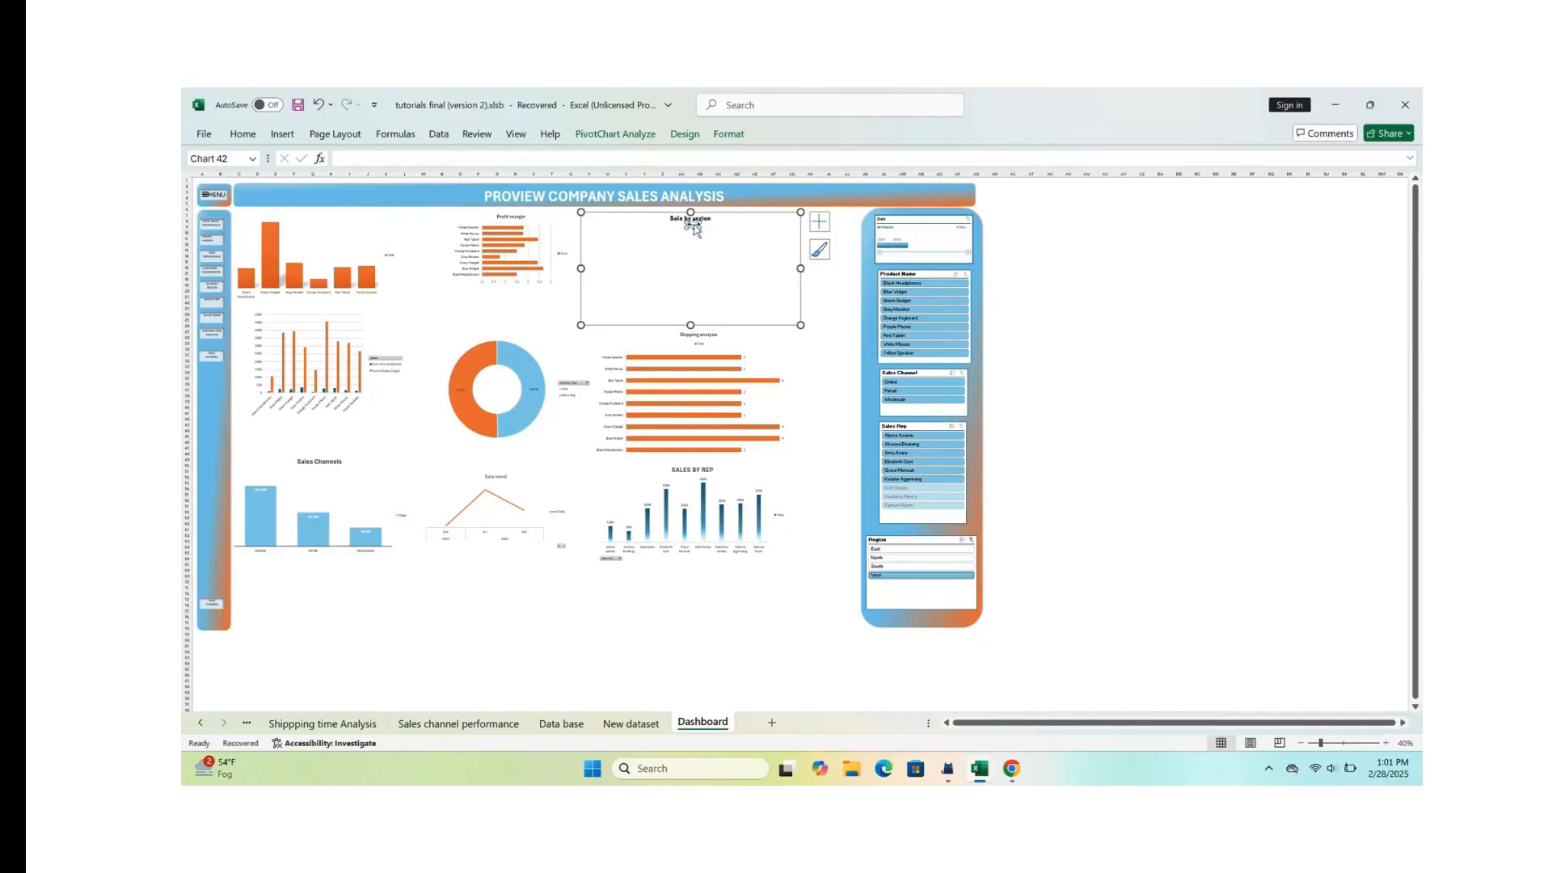
pyautogui.click(900, 568)
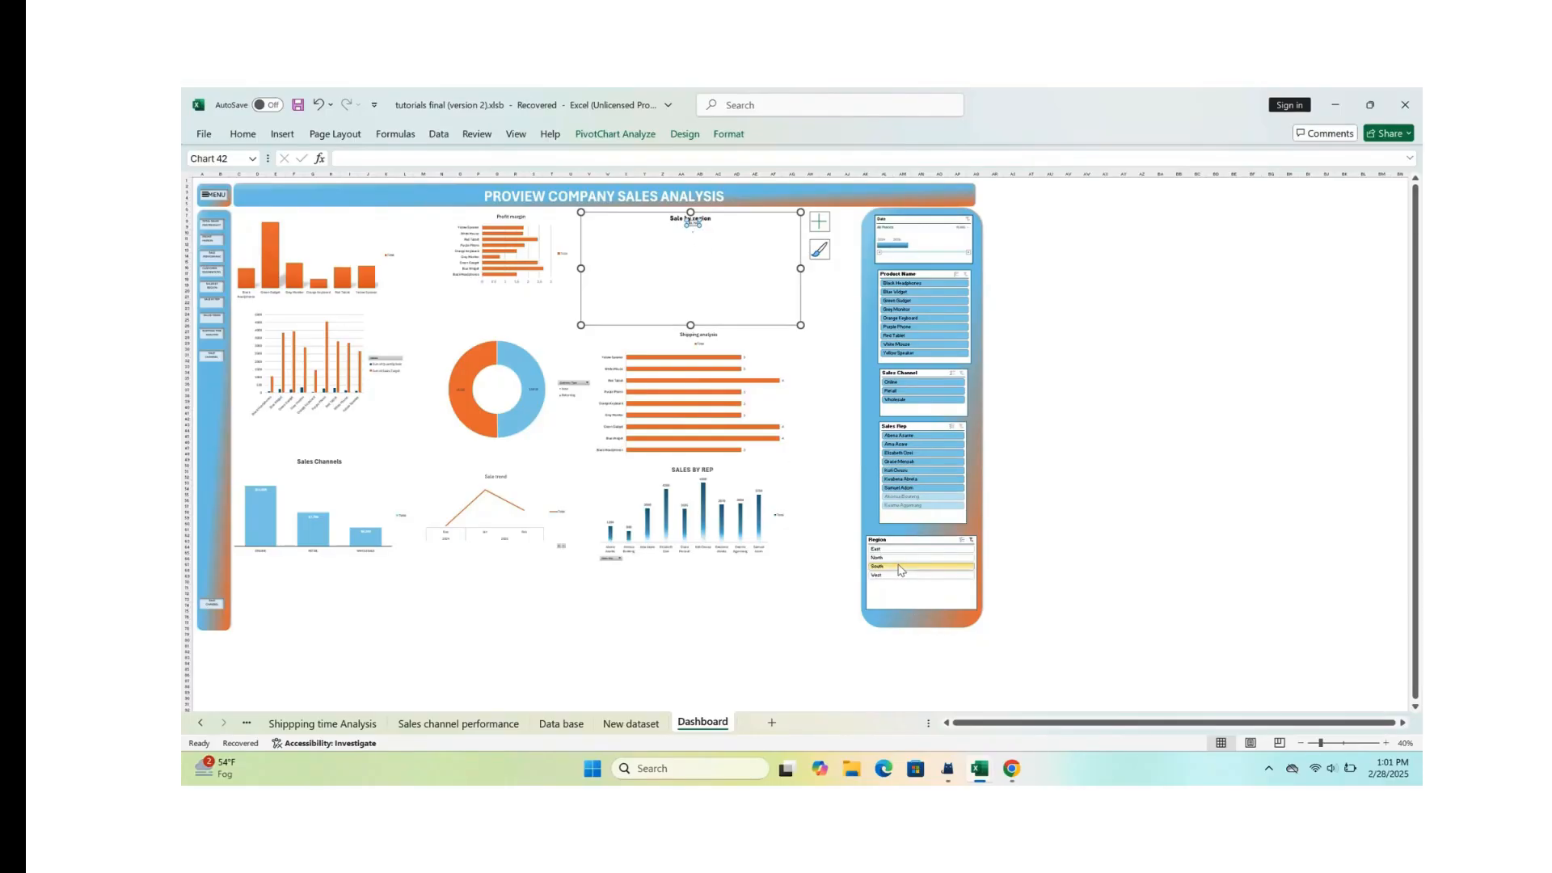
pyautogui.click(702, 234)
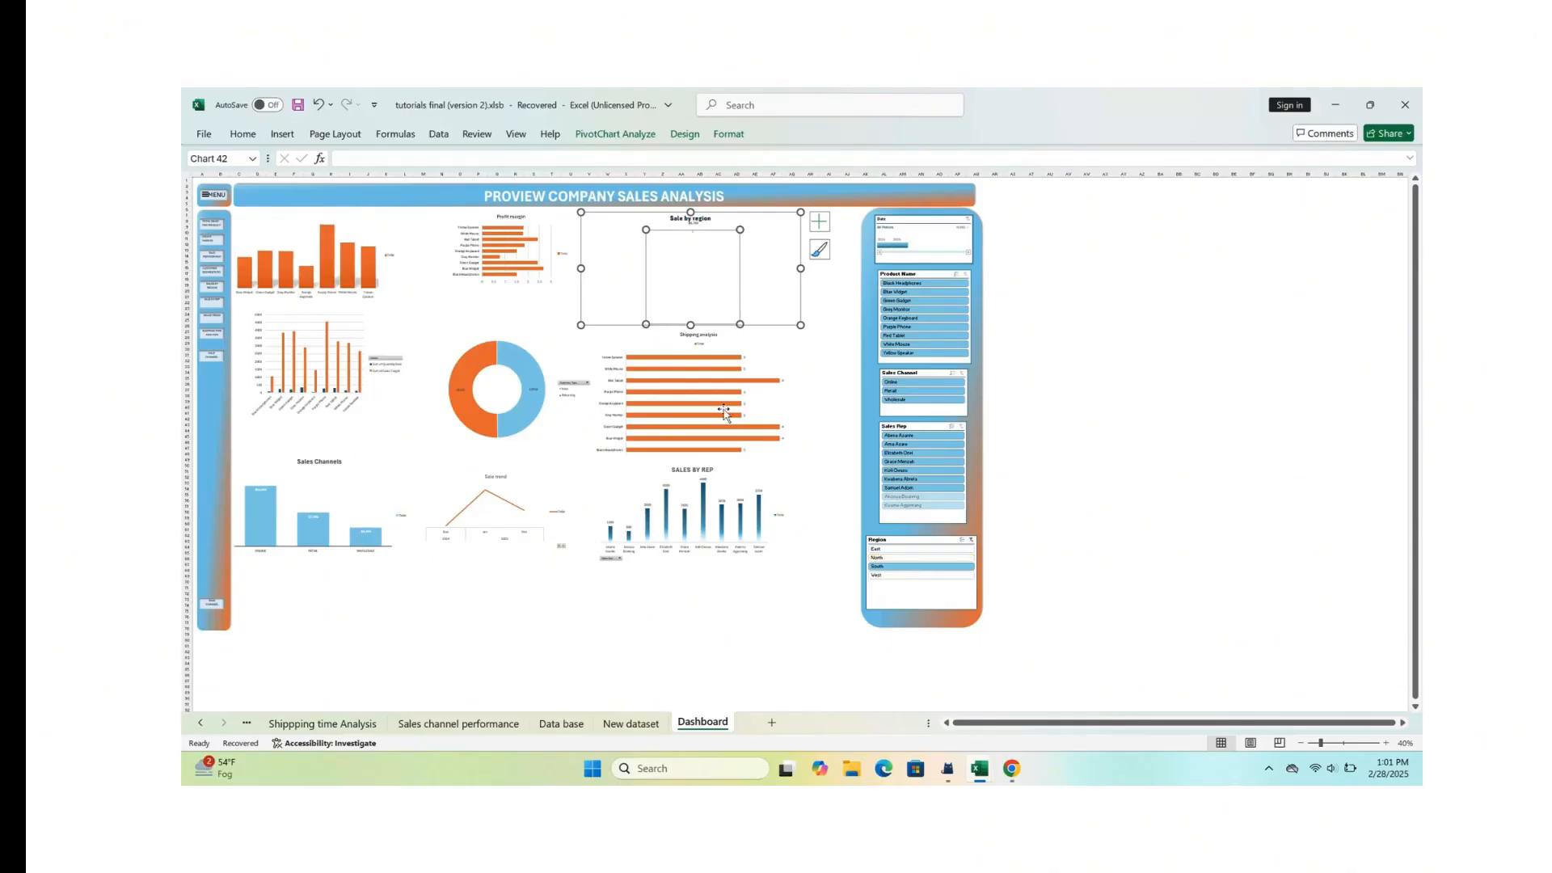
# Step: Compare the Sale by region chart's data label up close for the East and South regions, and clear the Region filter
pyautogui.keyDown('ctrl'); pyautogui.scroll(3, 731, 412); pyautogui.keyUp('ctrl')
pyautogui.scroll(5, 718, 444)
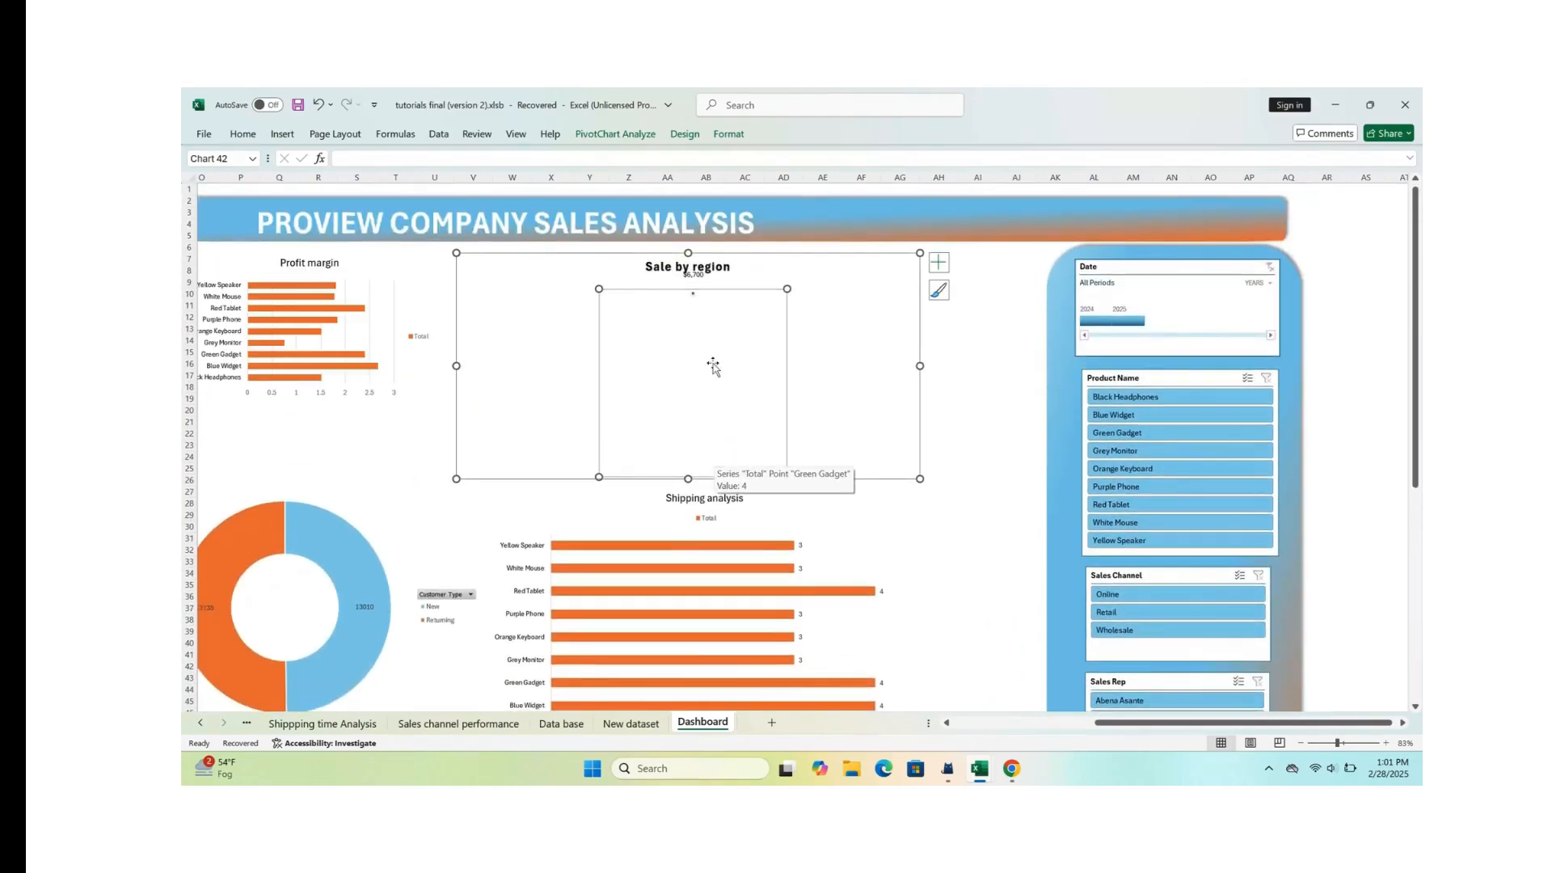
pyautogui.scroll(-1, 1154, 641)
pyautogui.scroll(-8, 1155, 640)
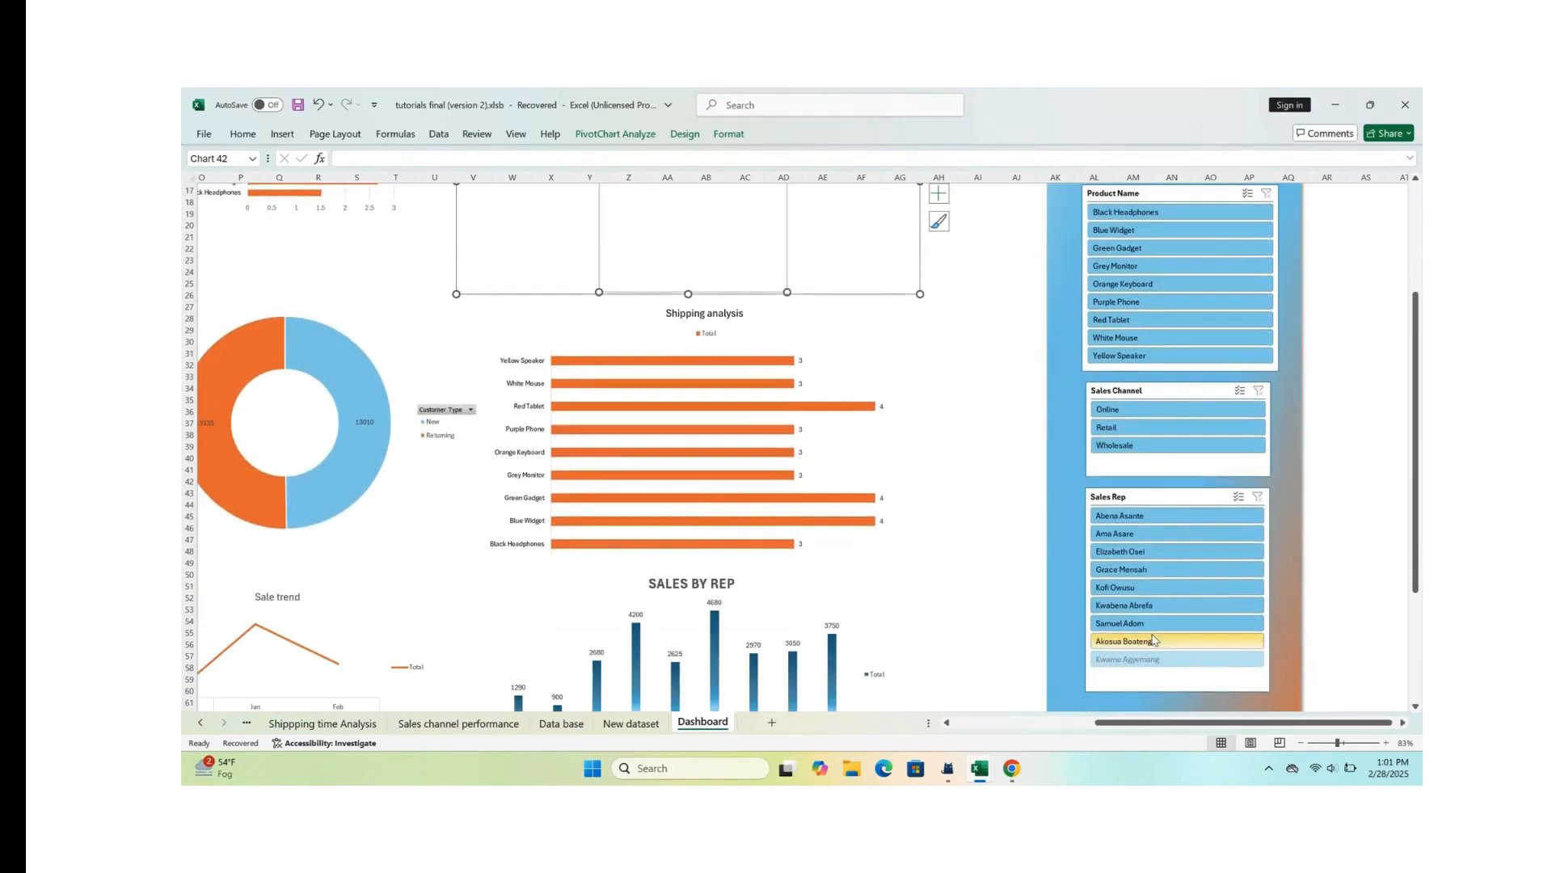
pyautogui.scroll(9, 1005, 527)
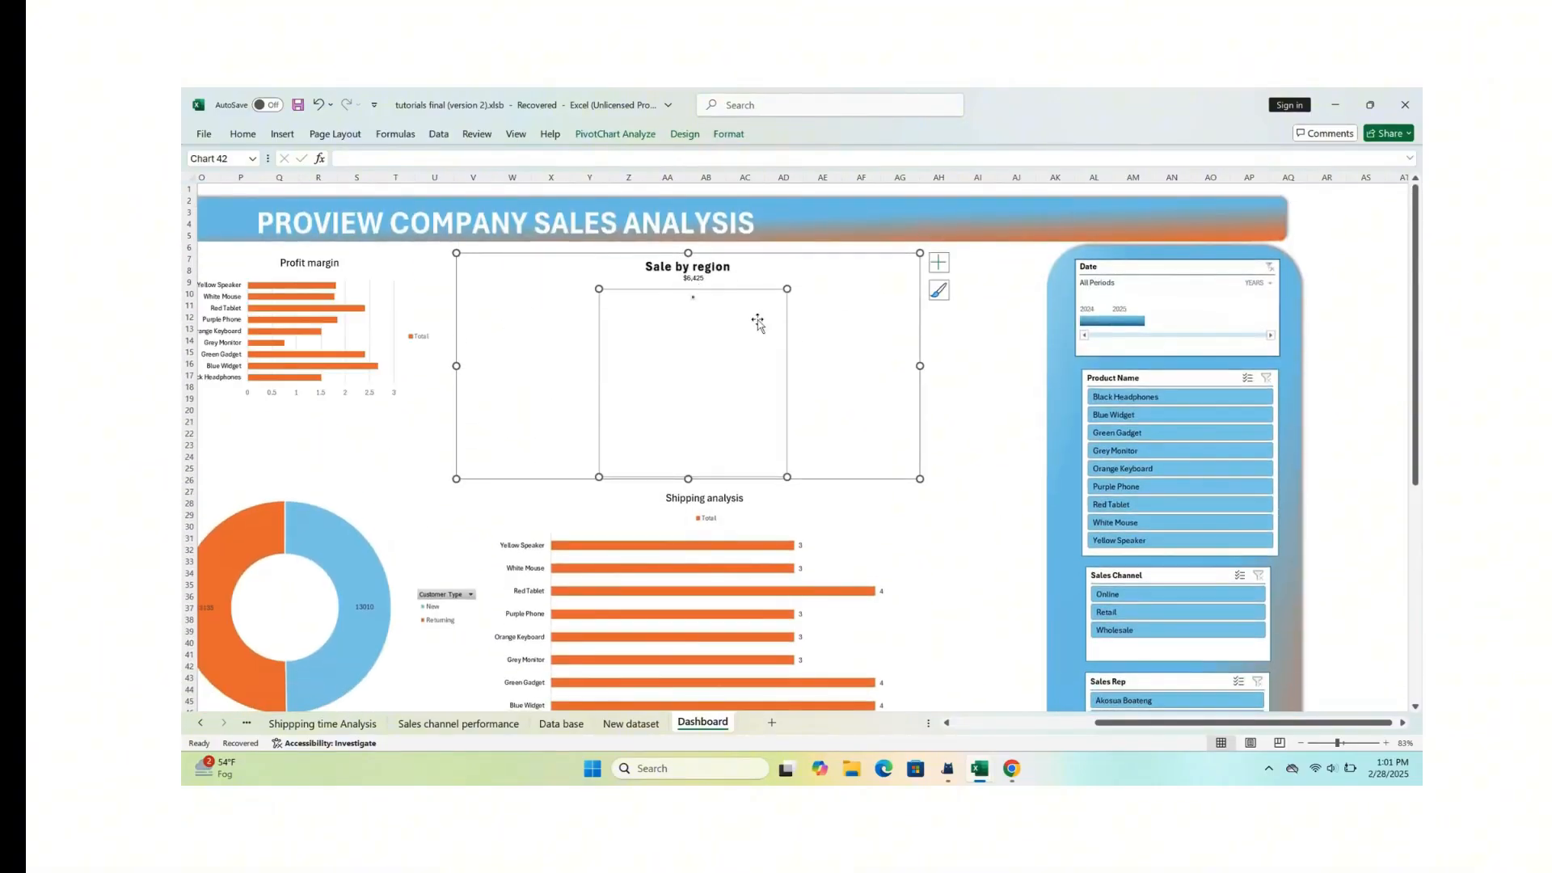
pyautogui.scroll(-6, 824, 356)
pyautogui.scroll(-3, 1095, 544)
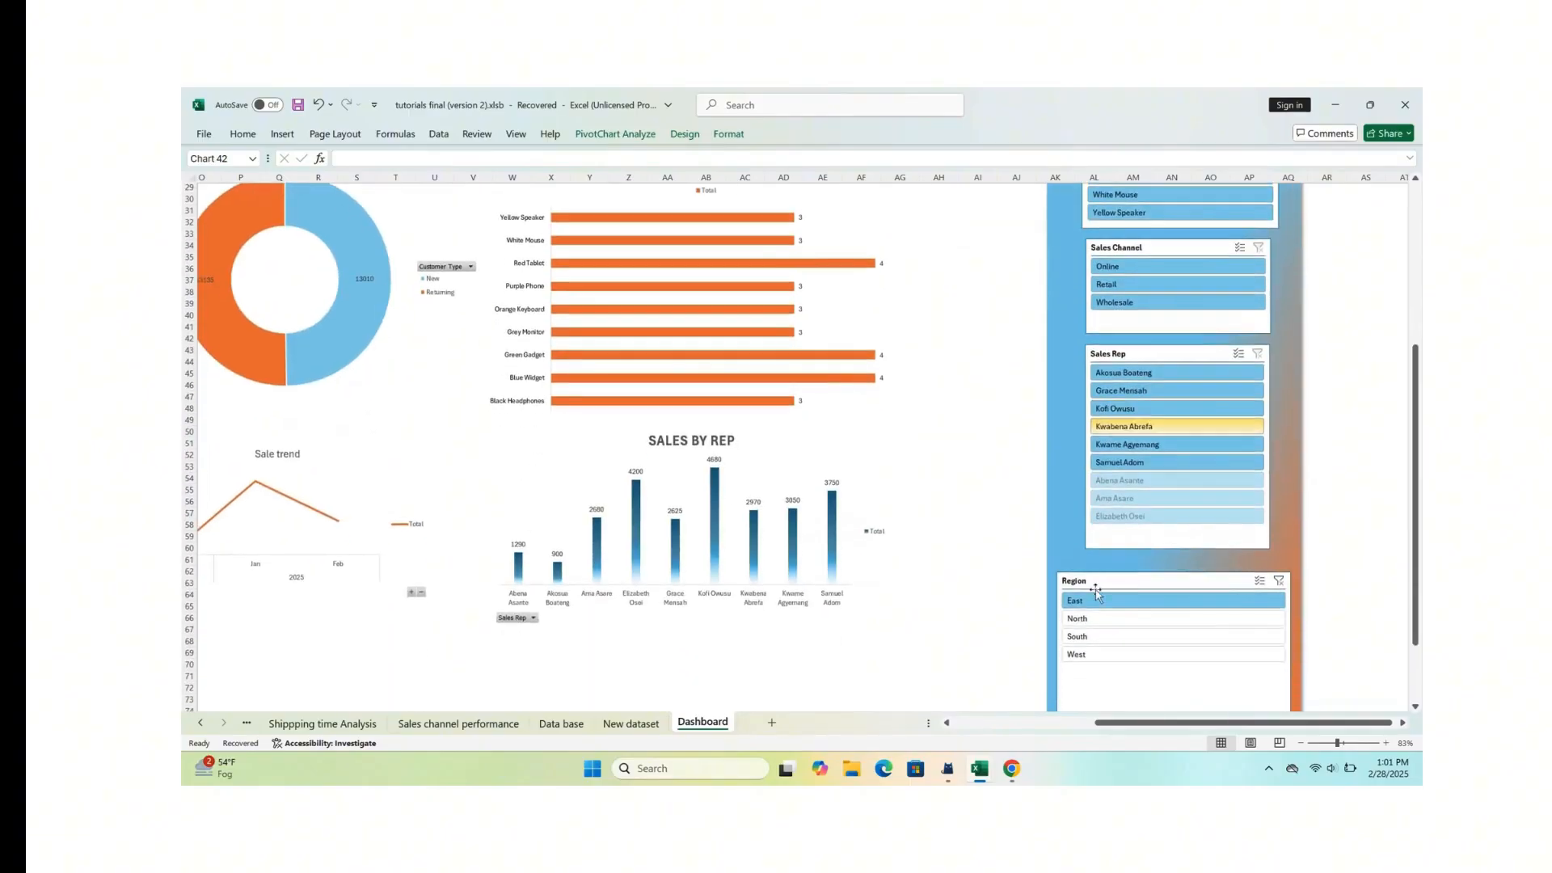
pyautogui.click(1087, 633)
pyautogui.scroll(1, 953, 461)
pyautogui.scroll(8, 953, 461)
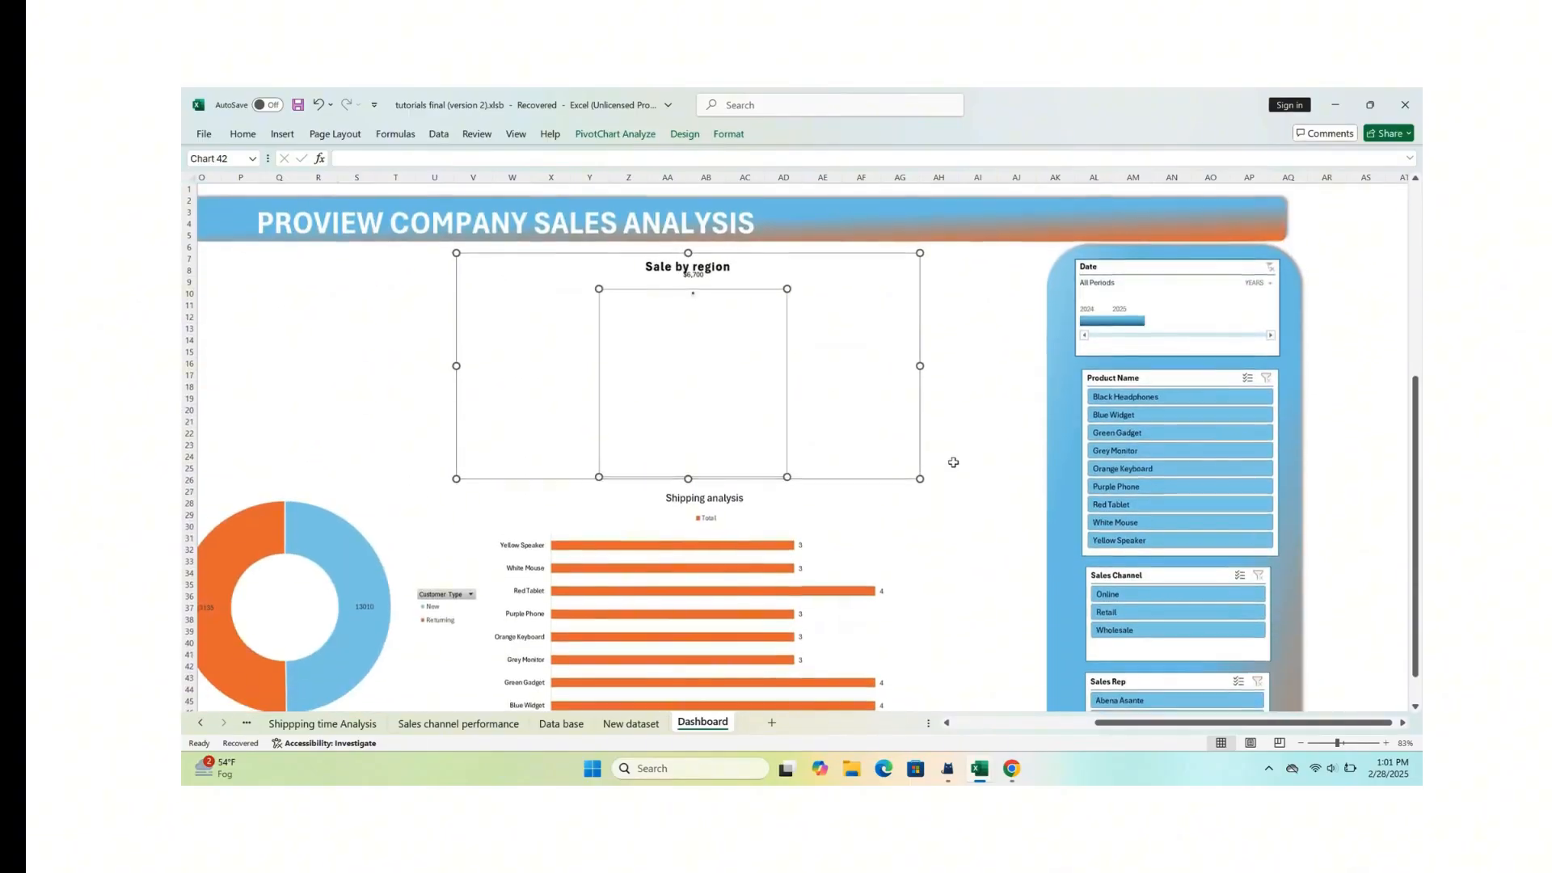
pyautogui.scroll(-5, 808, 432)
pyautogui.scroll(-7, 809, 432)
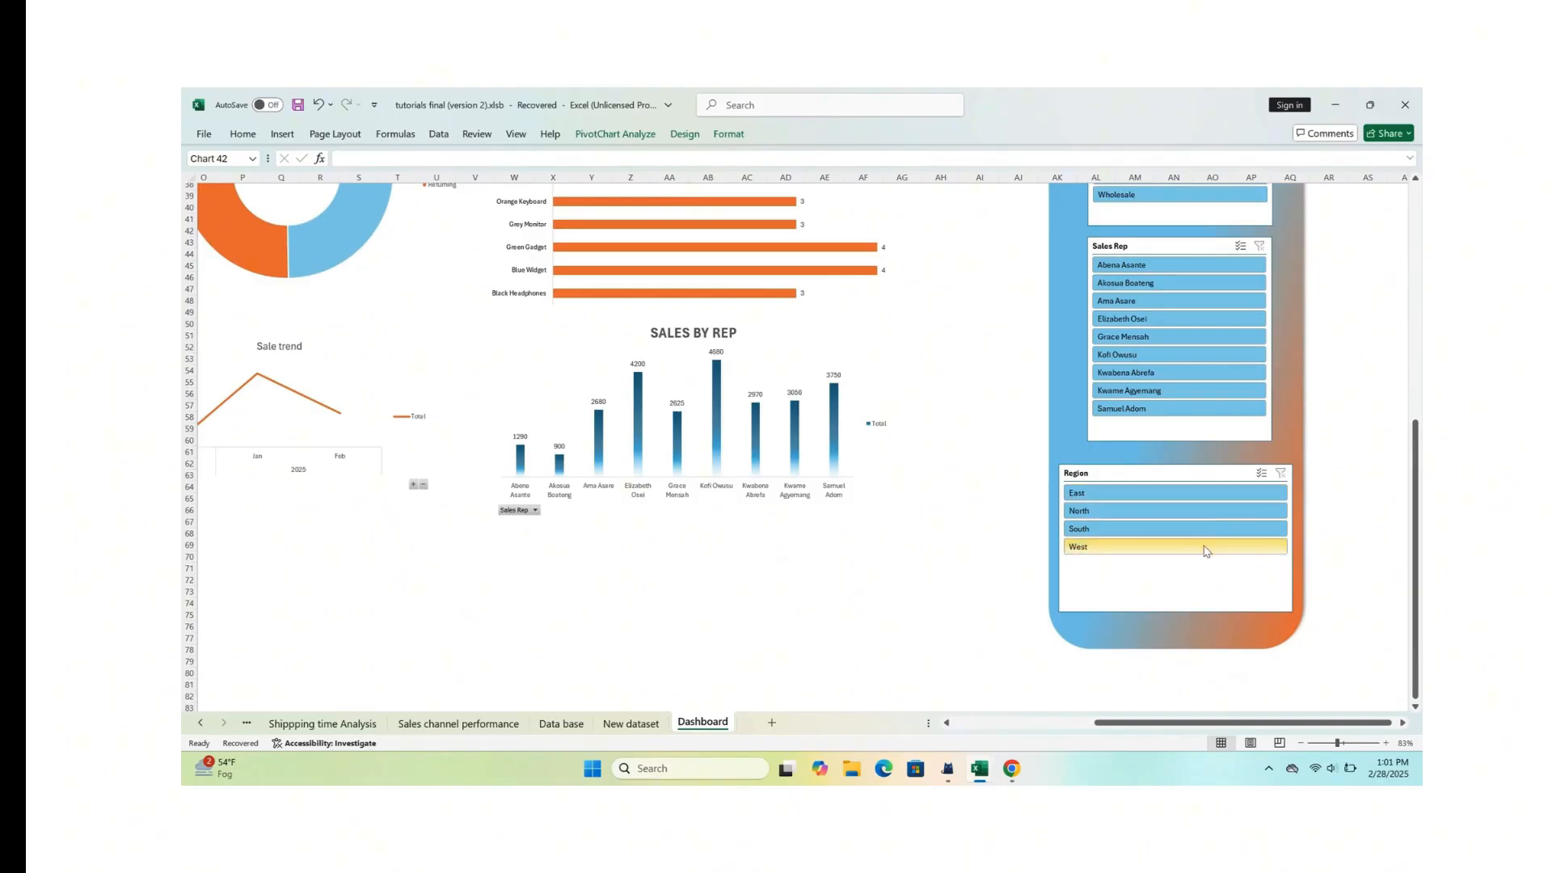
# Step: Shrink the Region slicer from its lower and side edges to match the width of the Sales Rep slicer above it
pyautogui.click(1222, 567)
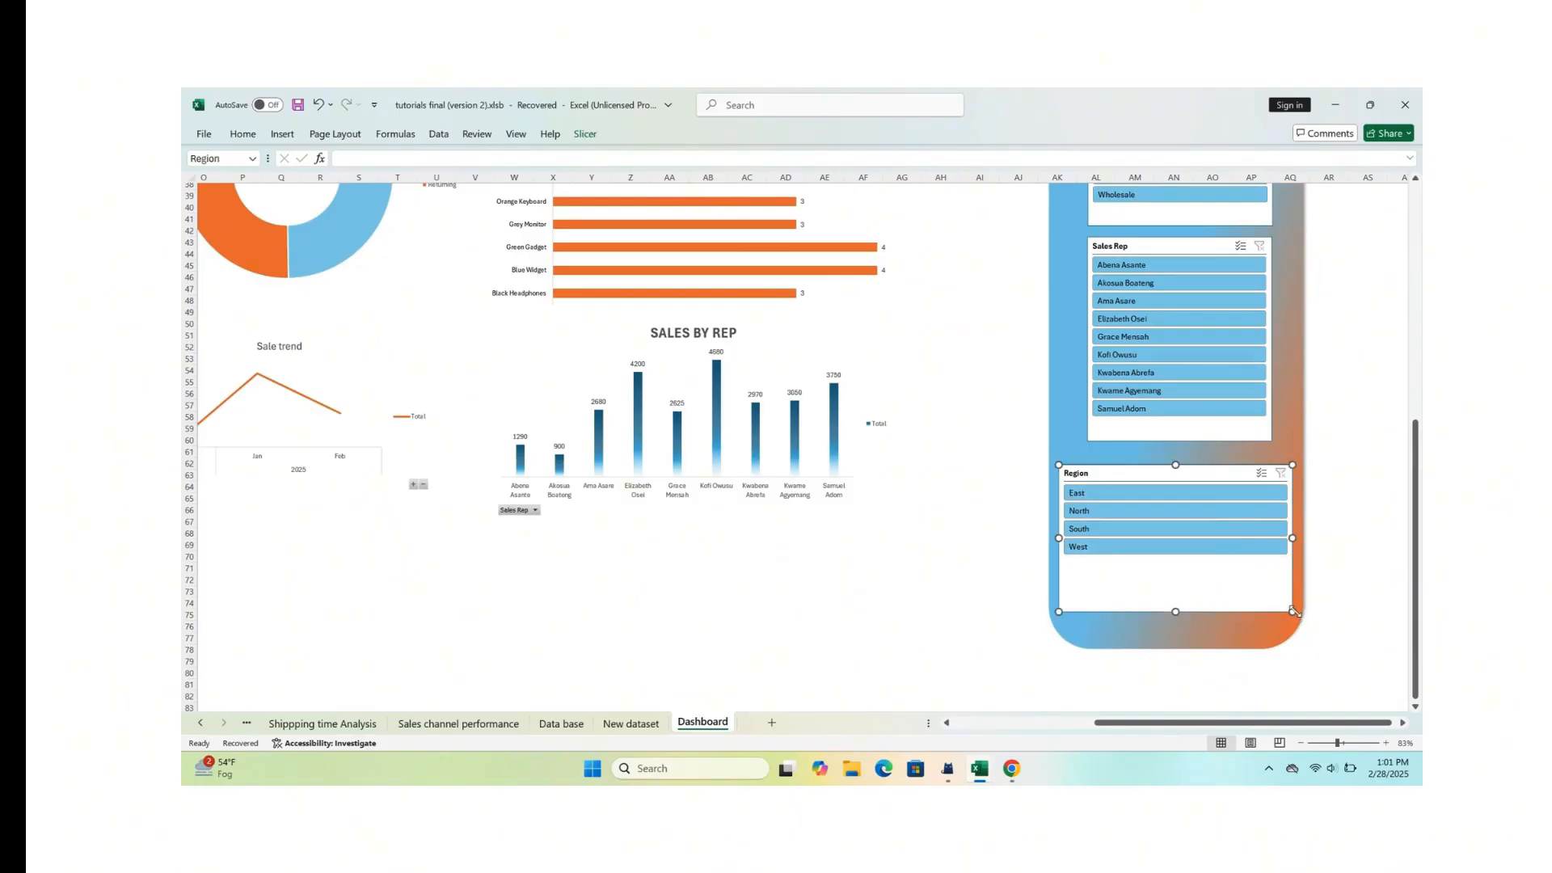
pyautogui.moveTo(1293, 612); pyautogui.dragTo(1274, 596)
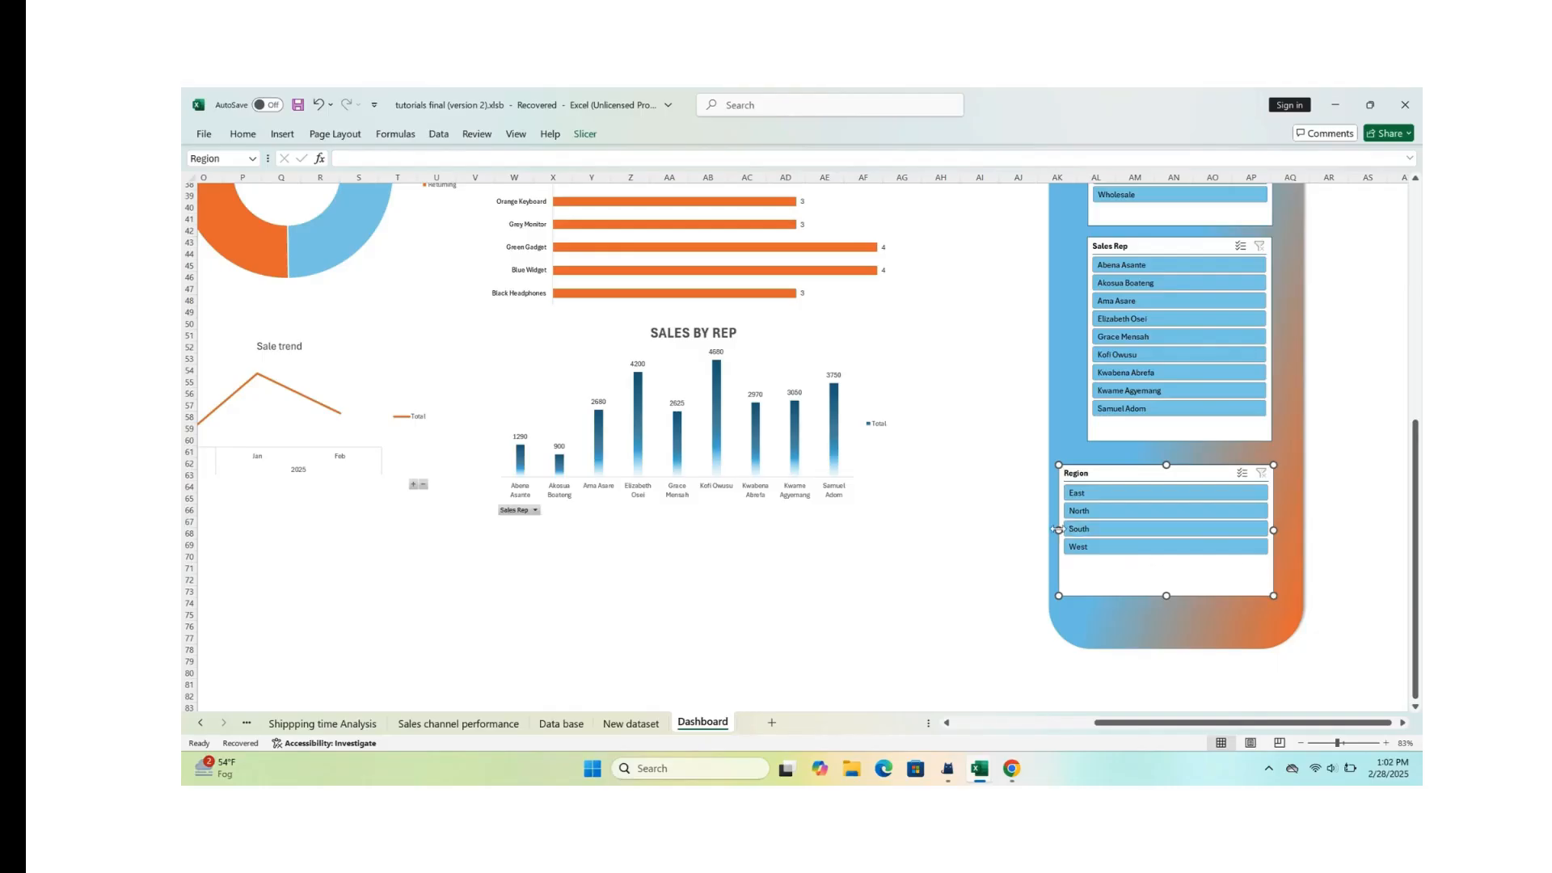
pyautogui.moveTo(1058, 529); pyautogui.dragTo(1090, 530)
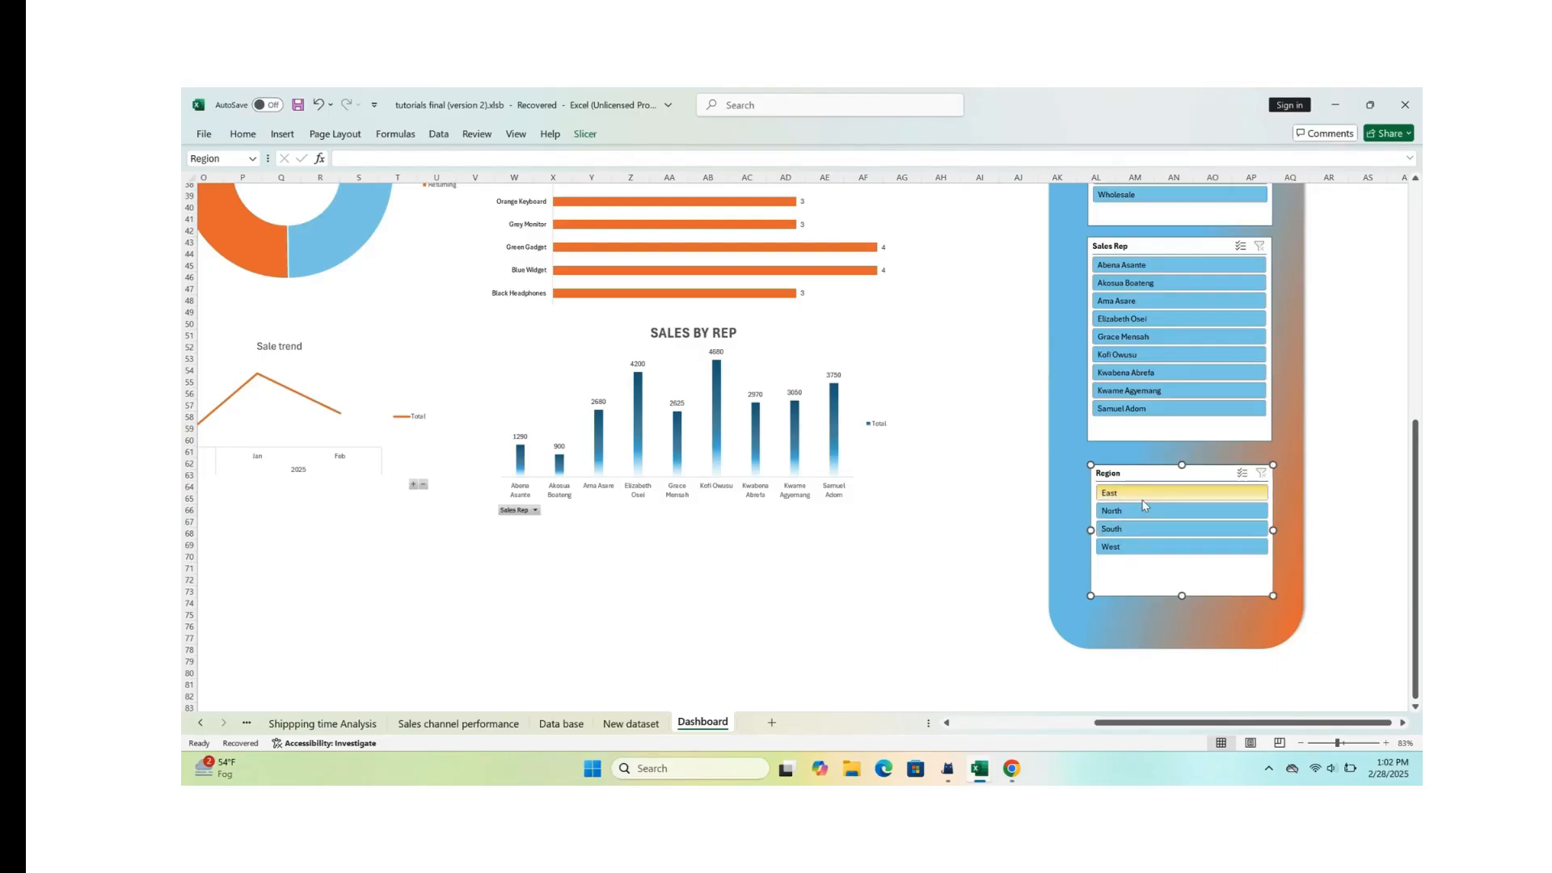
# Step: Fill all cells of the Dashboard sheet with black to try a dark background behind the charts
pyautogui.scroll(-3, 1144, 506)
pyautogui.scroll(7, 787, 514)
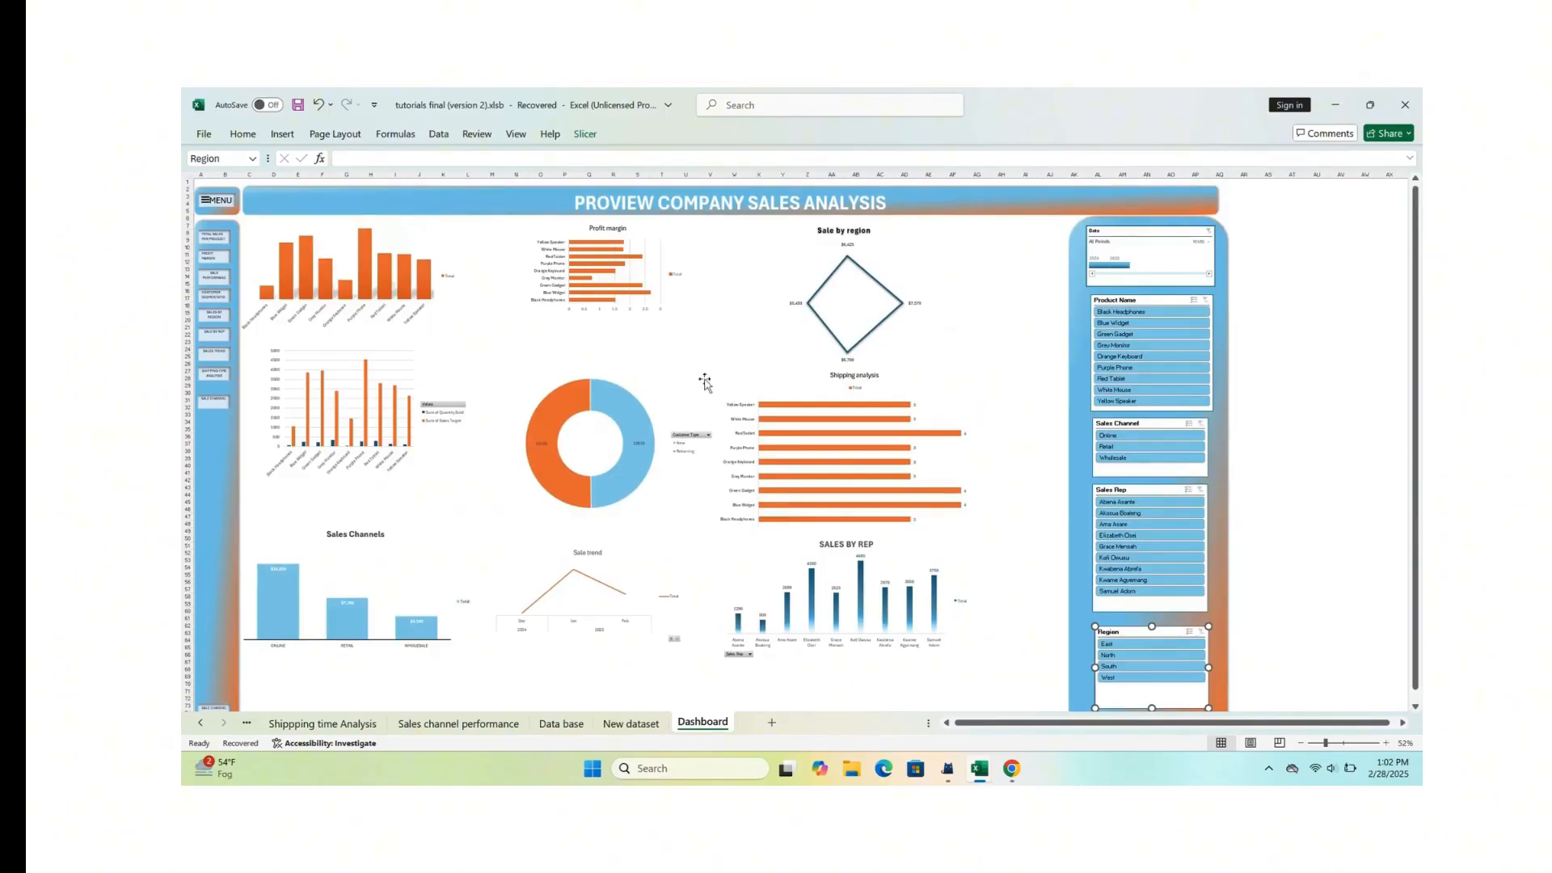
pyautogui.scroll(-1, 700, 336)
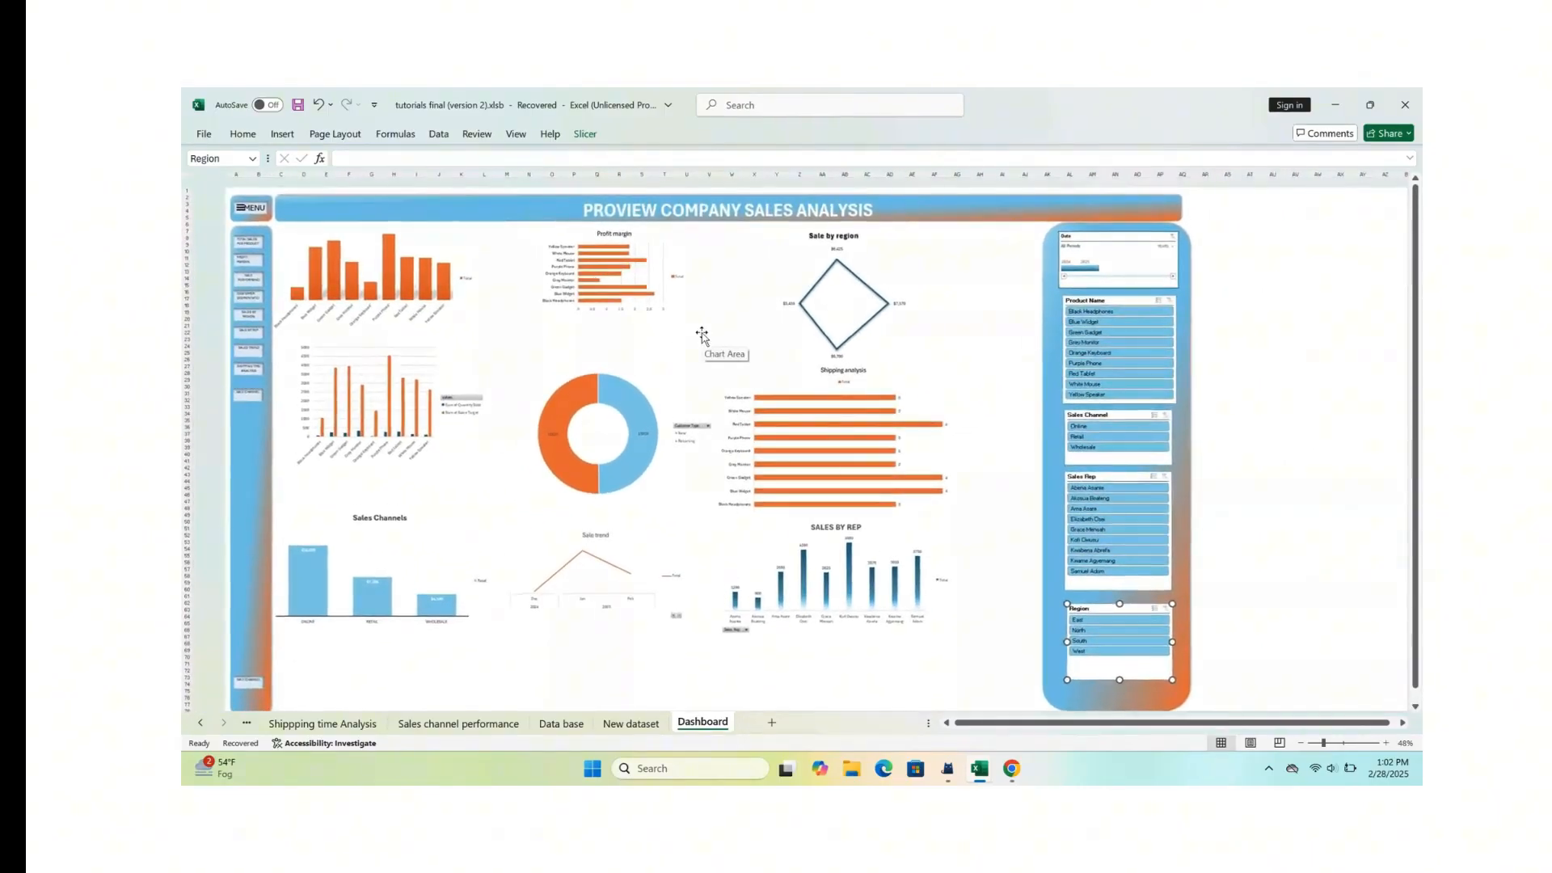
pyautogui.scroll(-1, 702, 336)
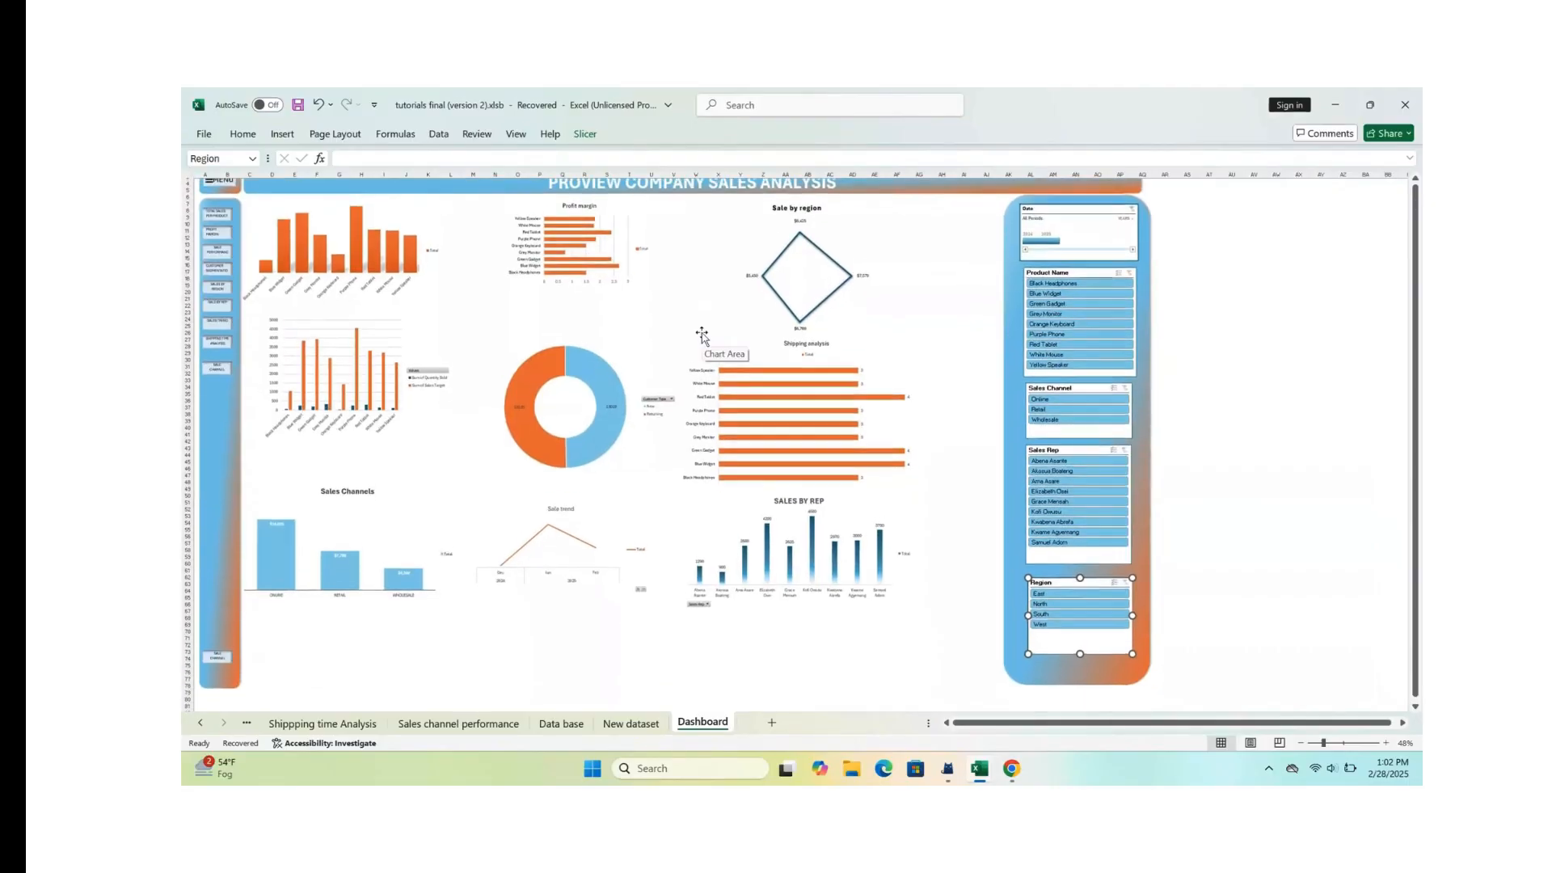
pyautogui.scroll(1, 702, 336)
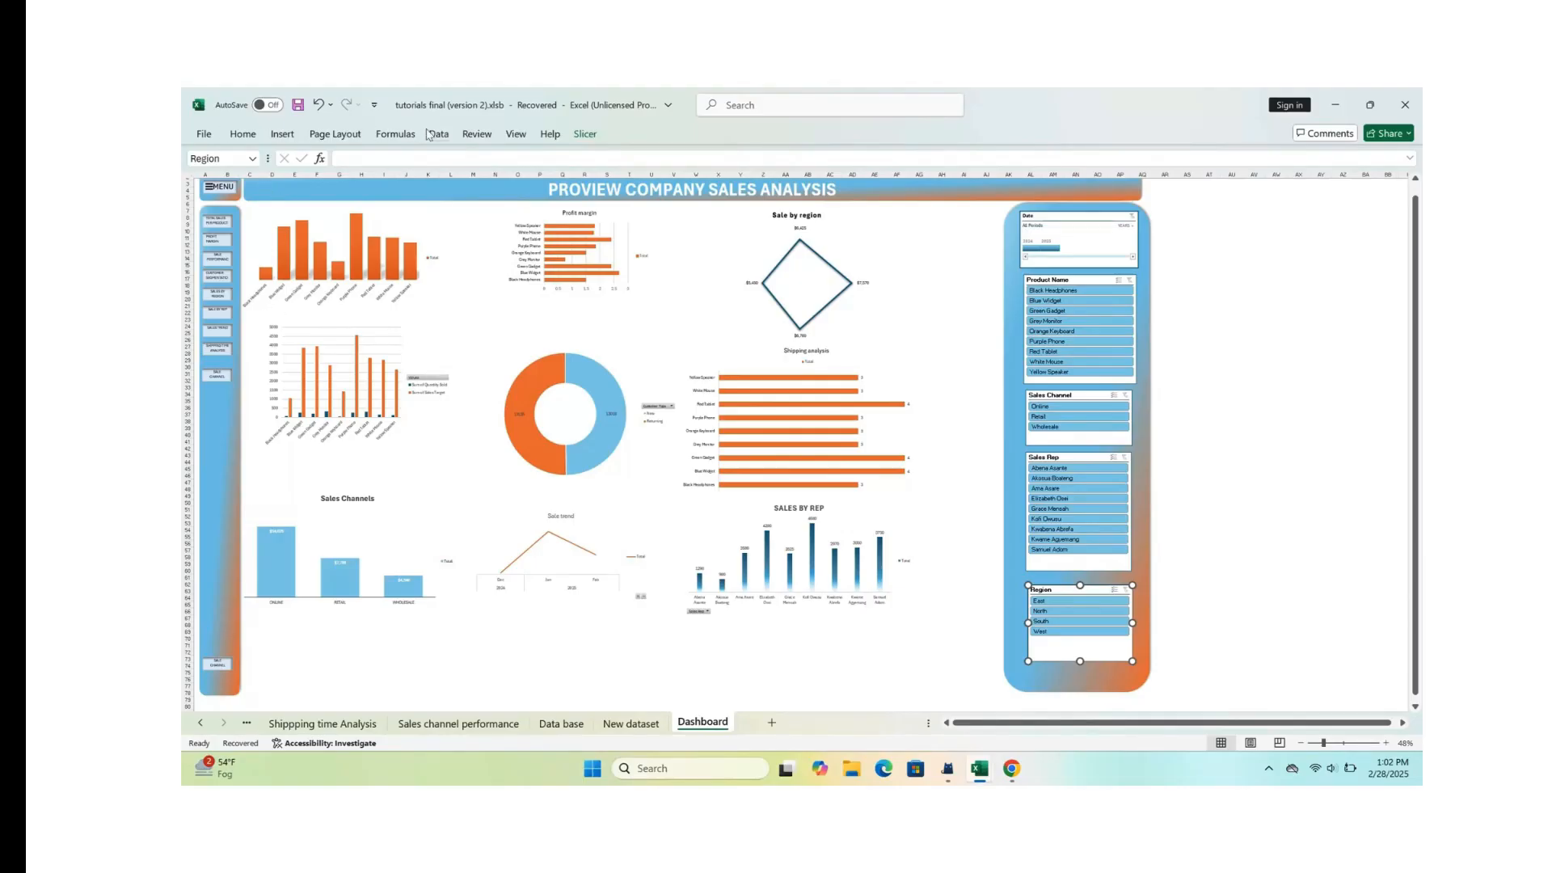
pyautogui.click(184, 173)
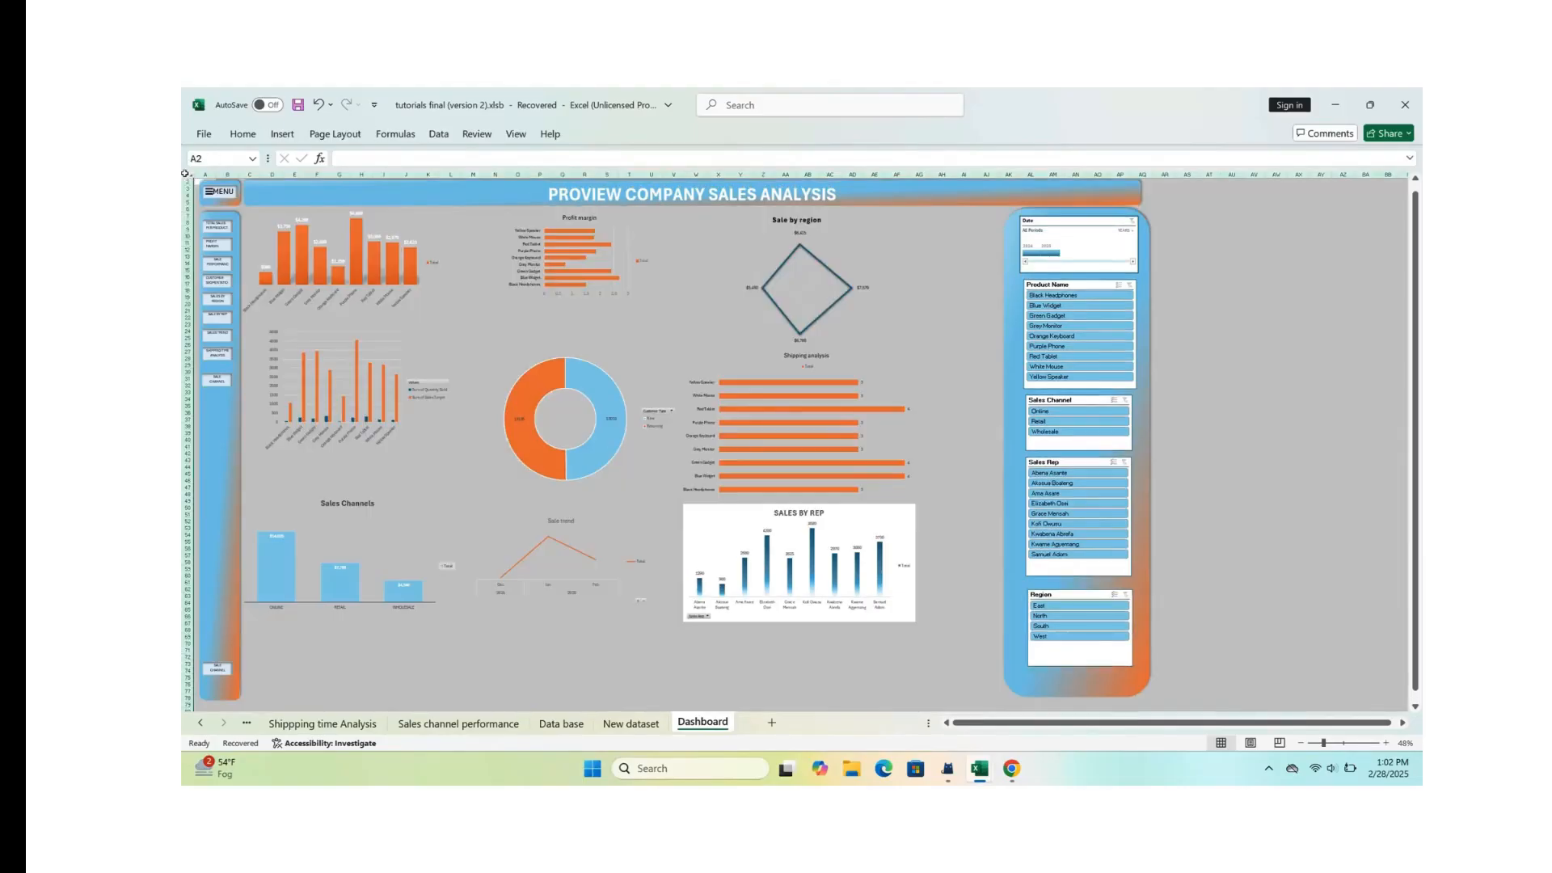
pyautogui.click(242, 134)
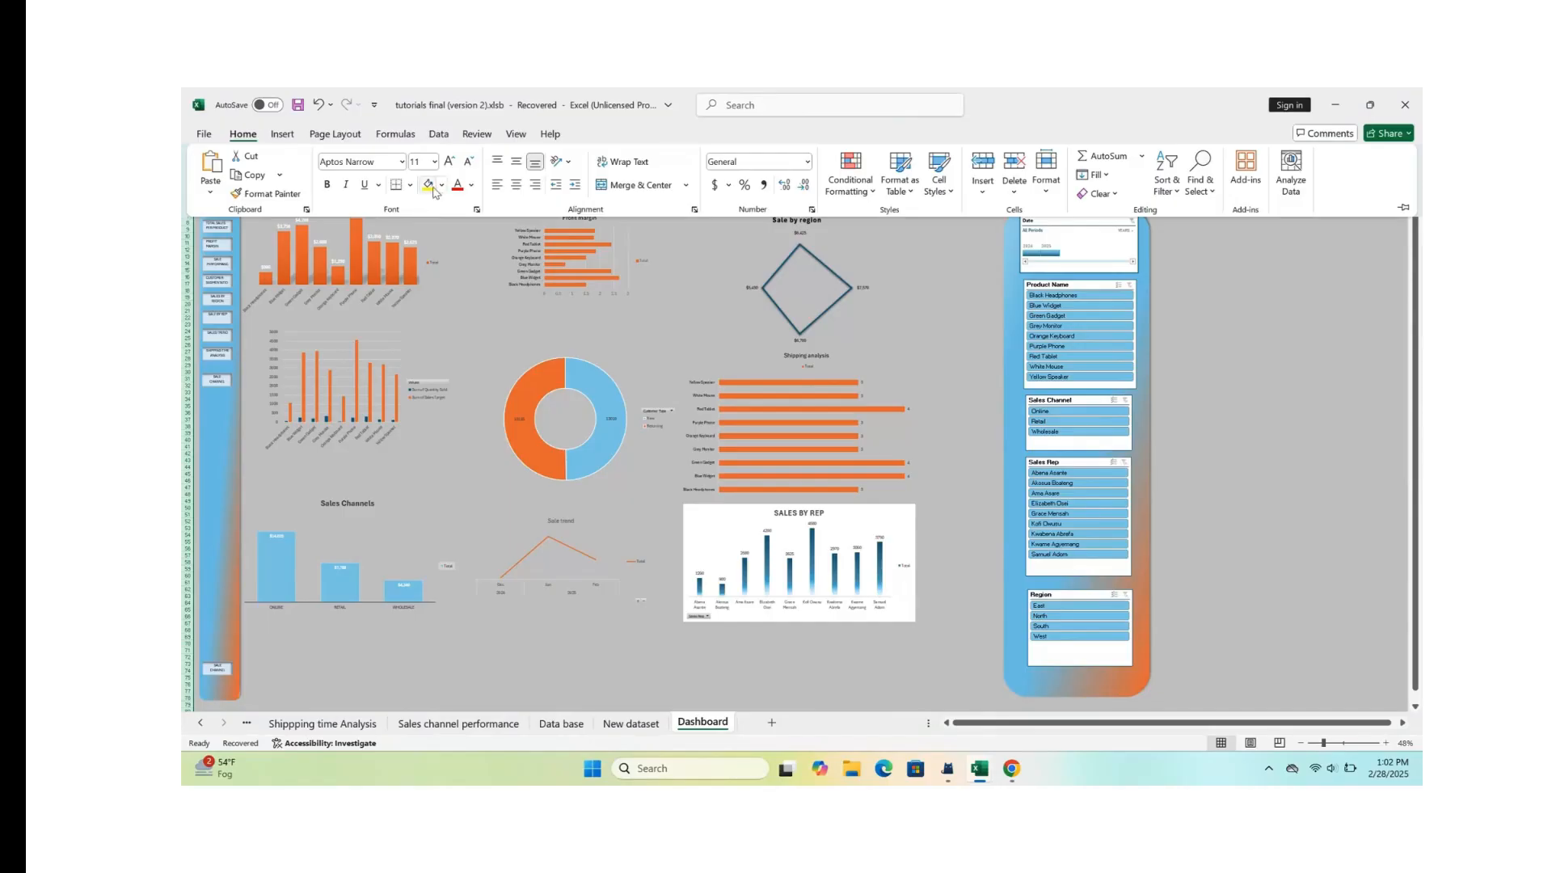
pyautogui.click(442, 184)
pyautogui.click(451, 257)
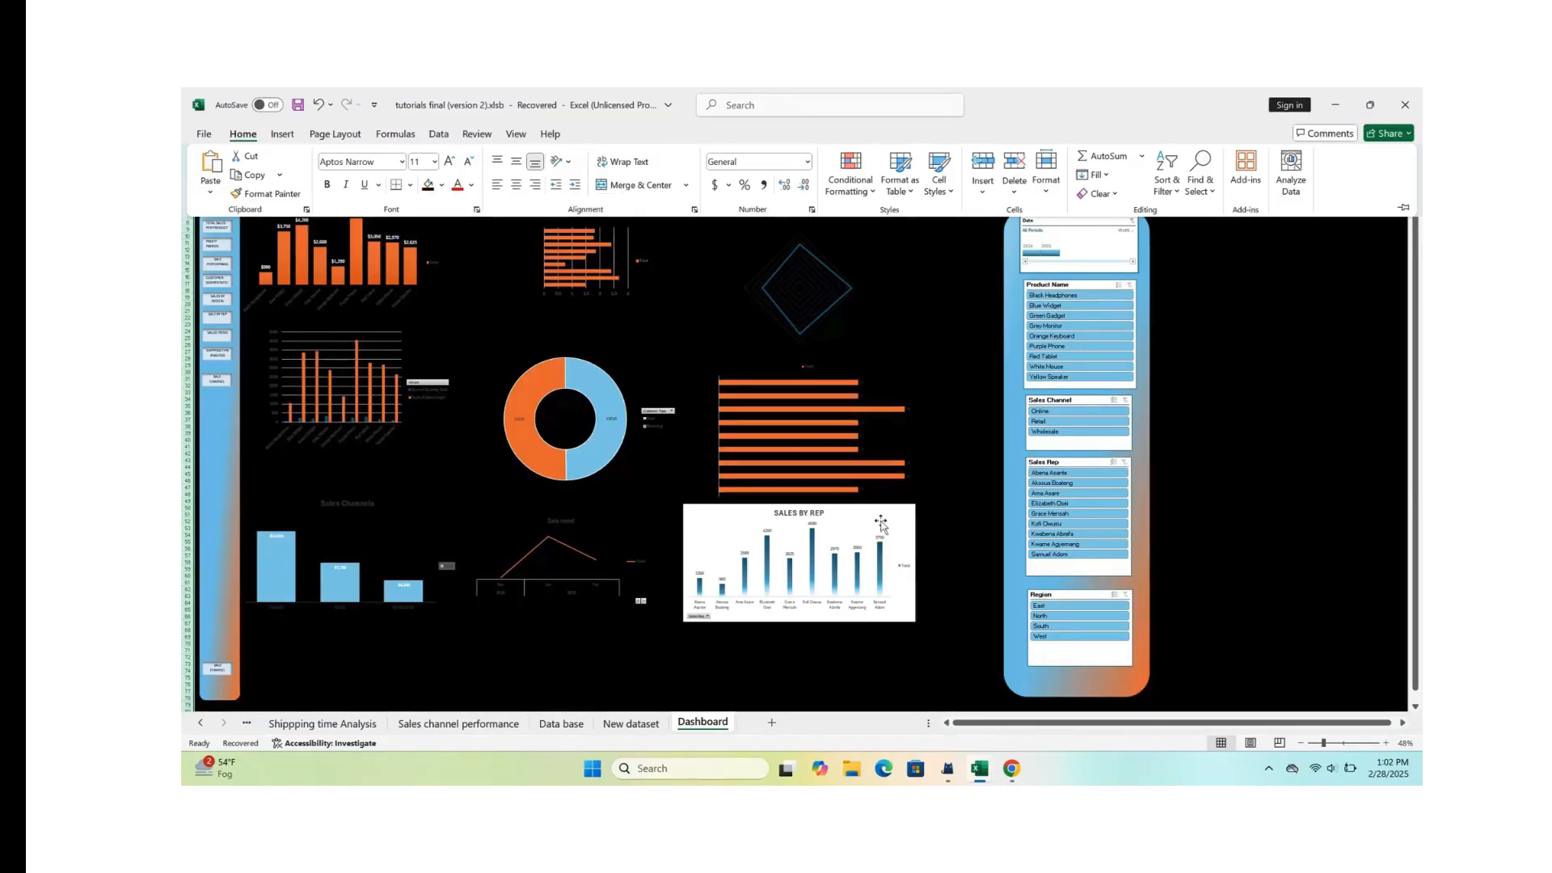
pyautogui.scroll(1, 881, 524)
pyautogui.scroll(-2, 881, 523)
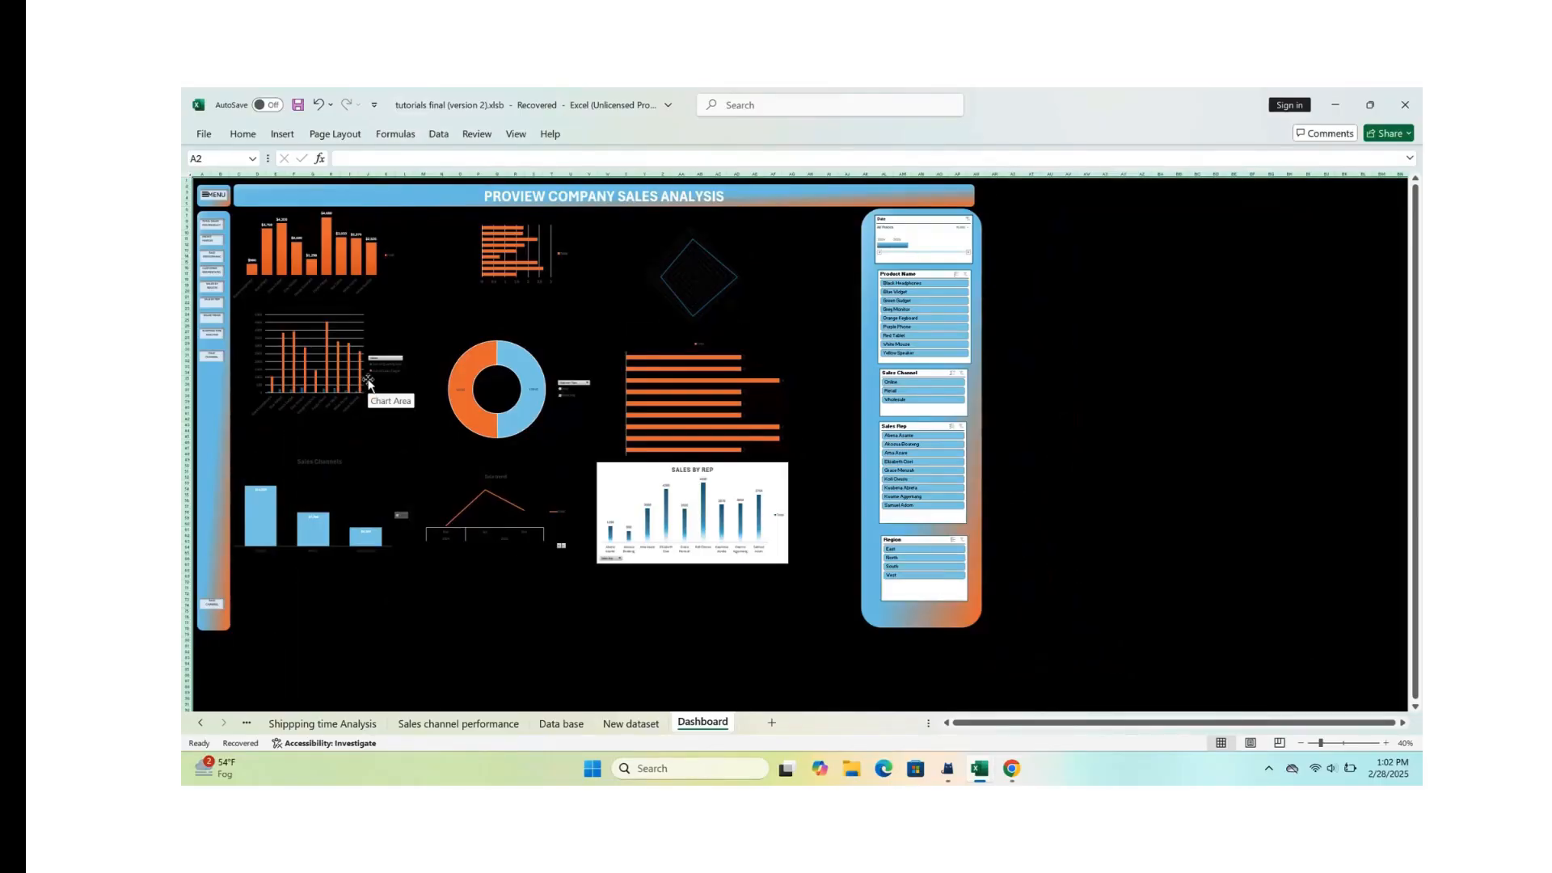
pyautogui.scroll(3, 527, 349)
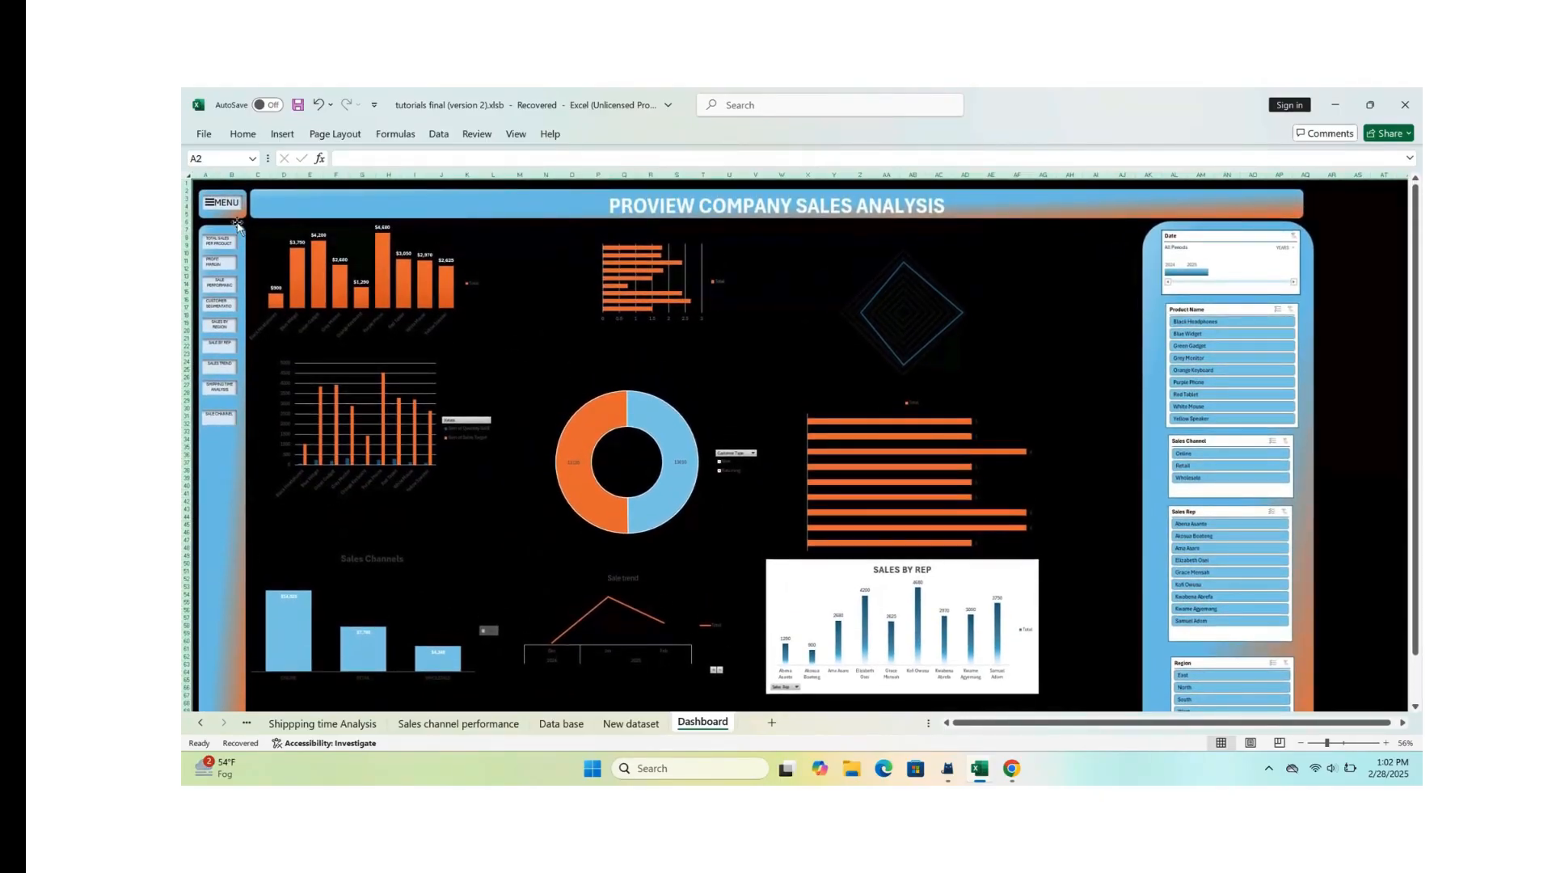
# Step: Fill all cells of the Dashboard sheet with white
pyautogui.click(186, 176)
pyautogui.scroll(-1, 543, 243)
pyautogui.scroll(-2, 895, 405)
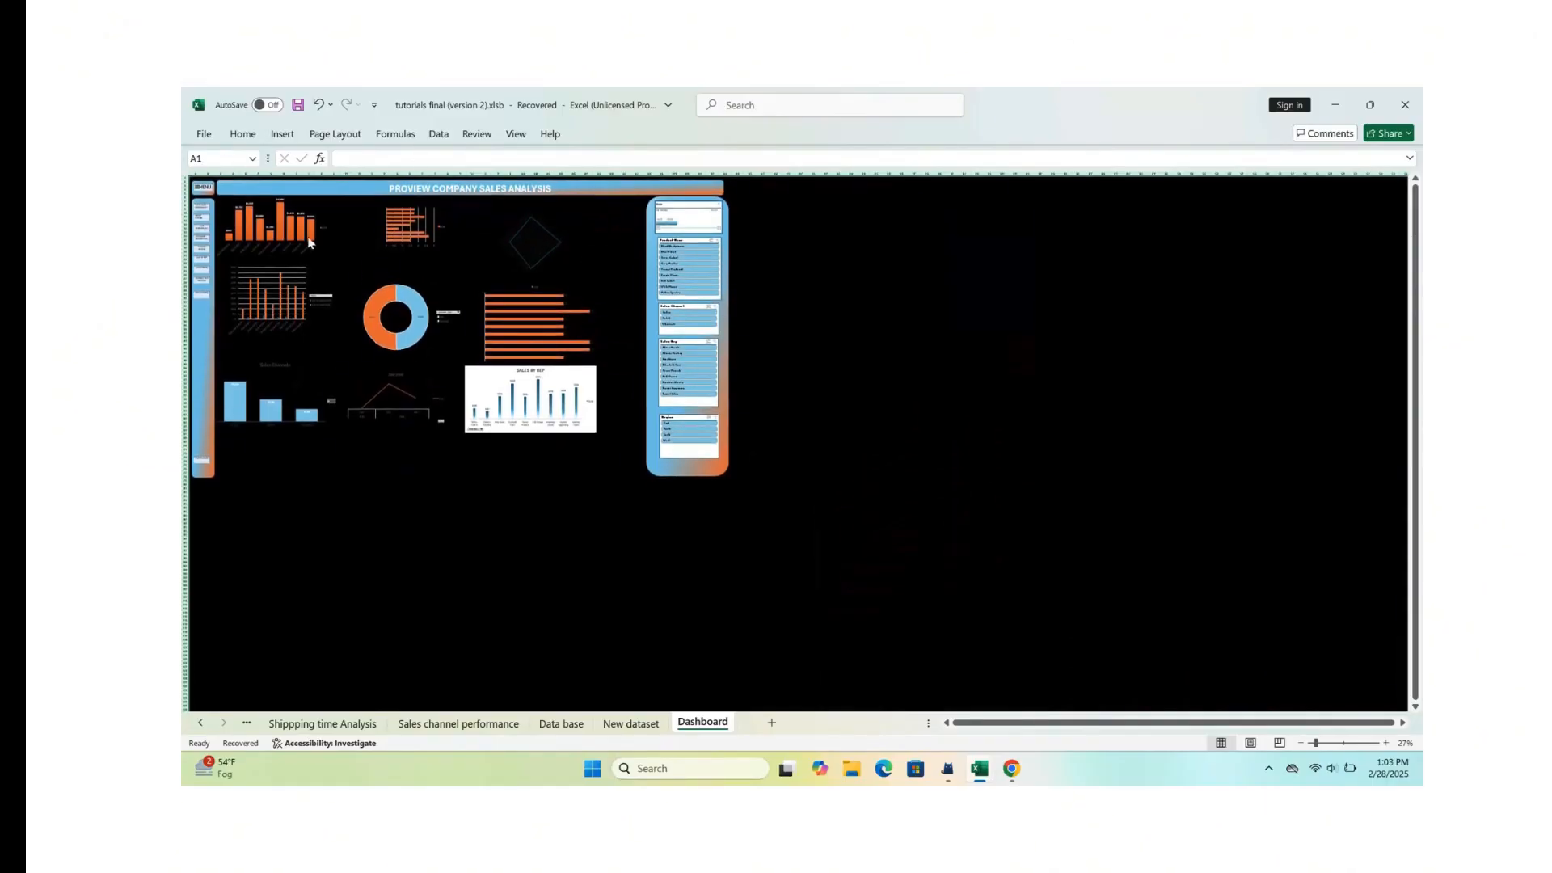
pyautogui.scroll(3, 372, 274)
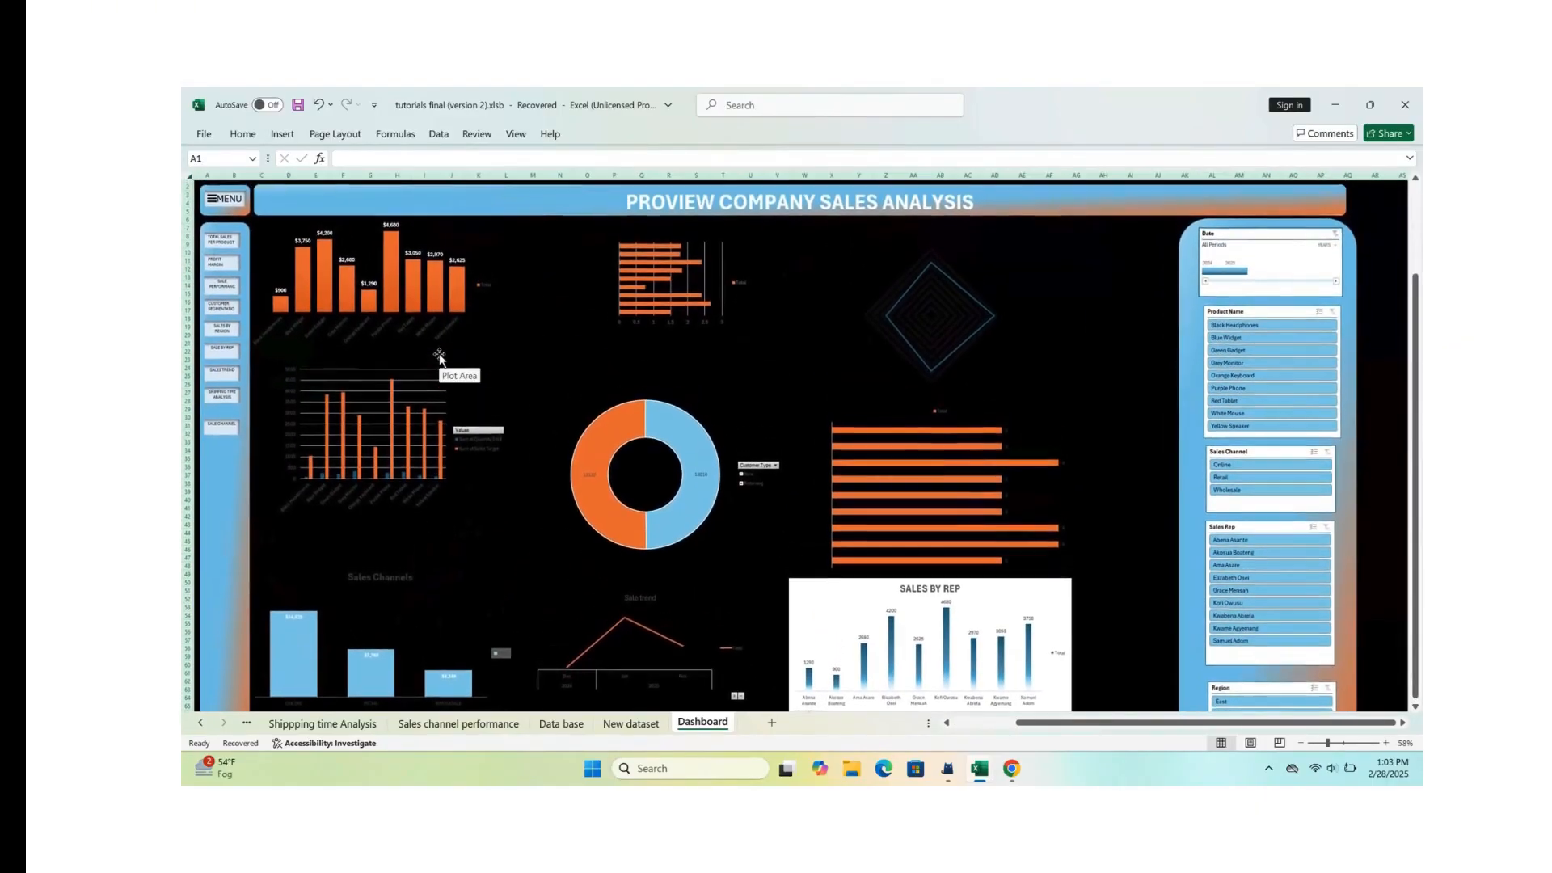
pyautogui.scroll(1, 444, 381)
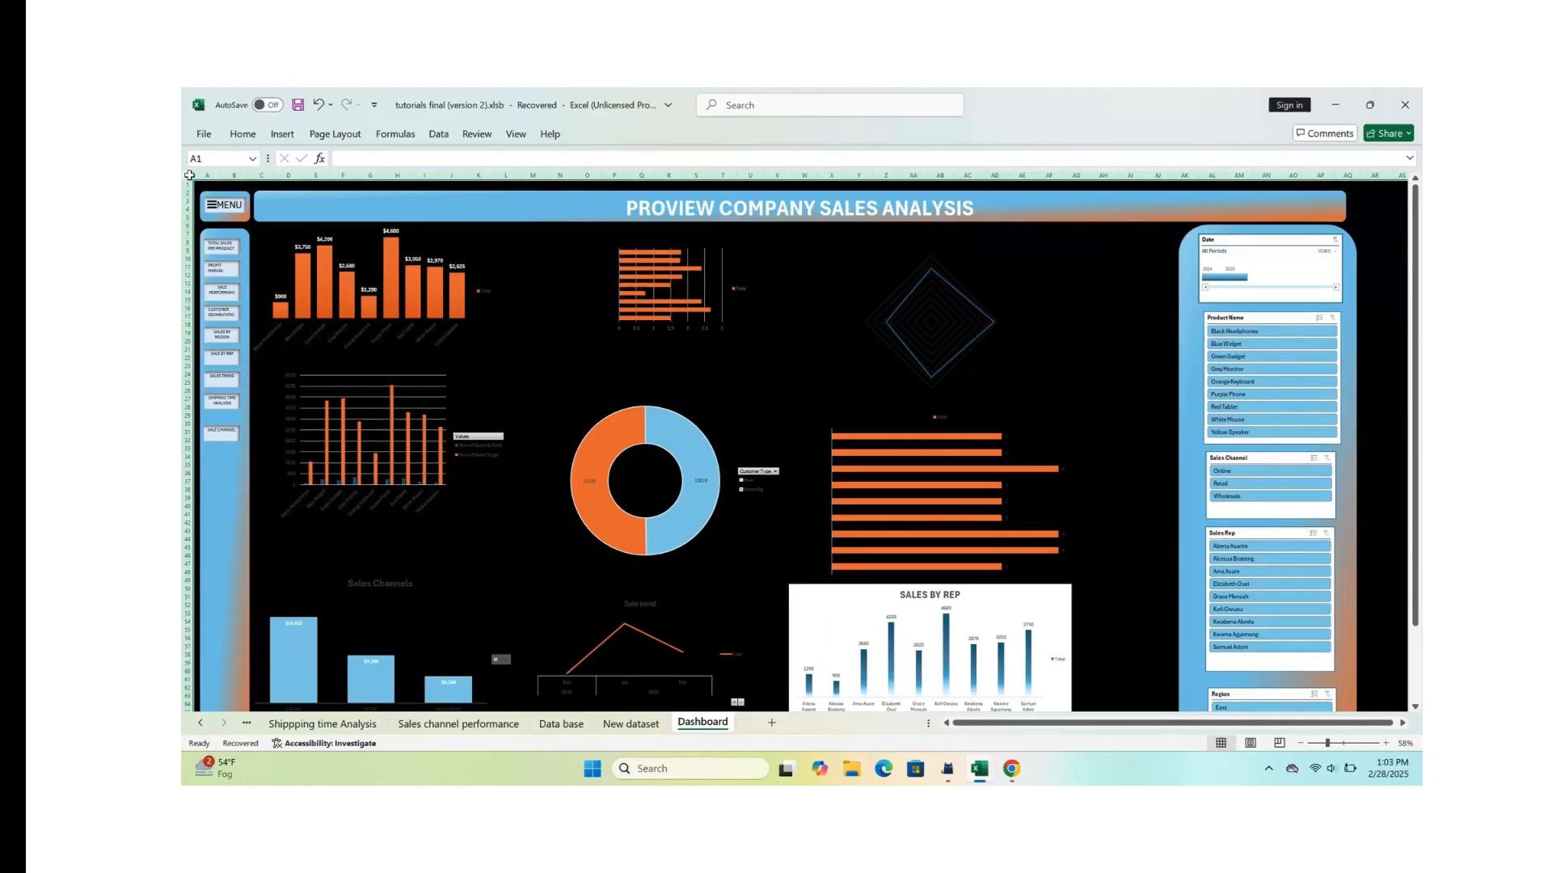
pyautogui.click(243, 134)
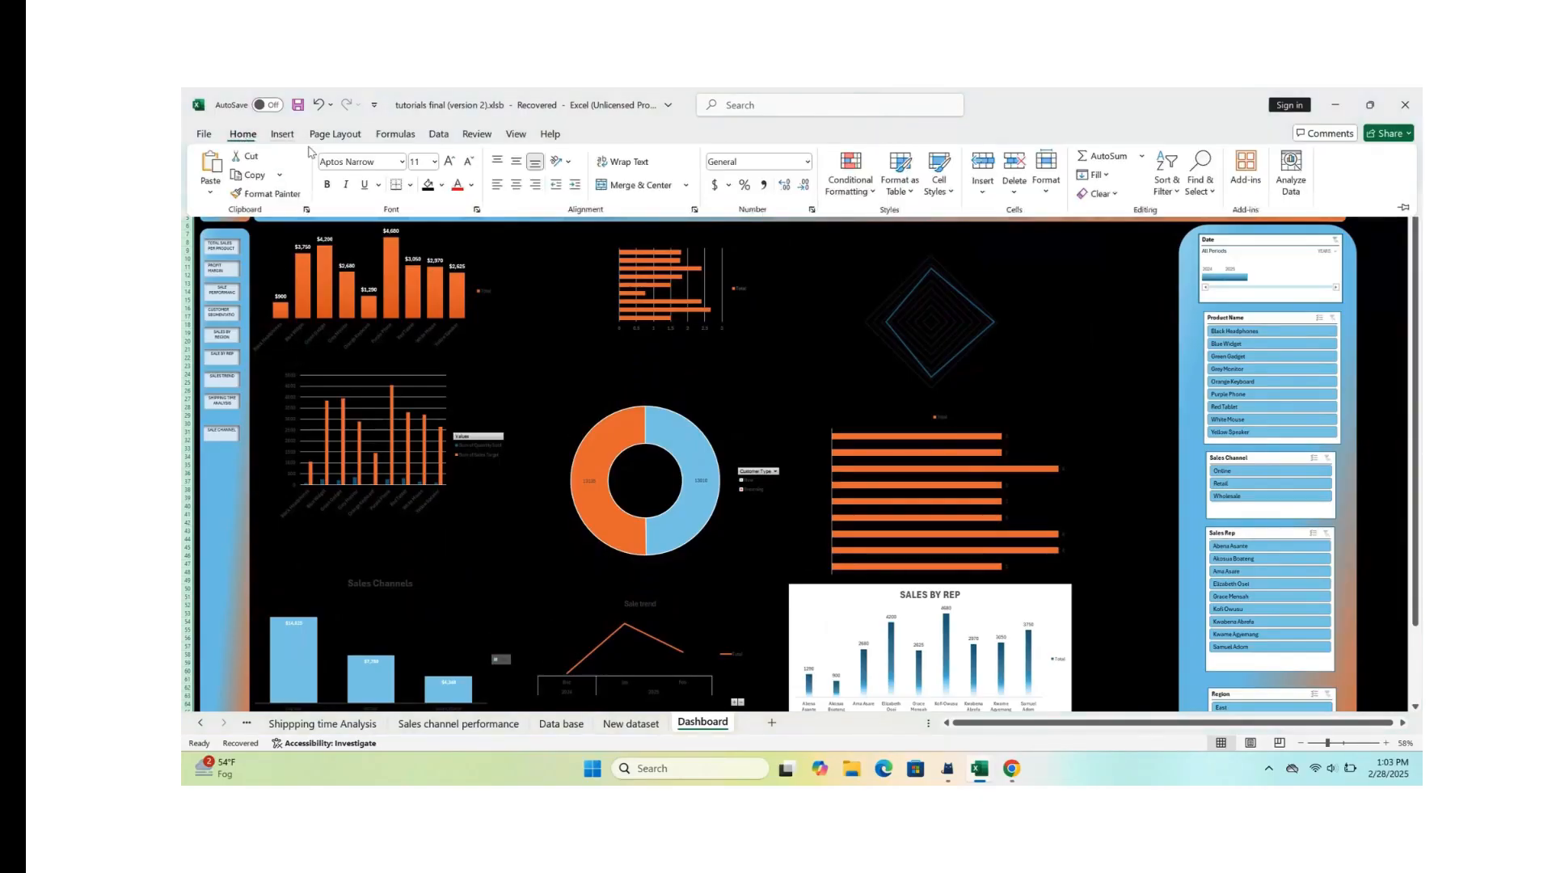
pyautogui.click(442, 185)
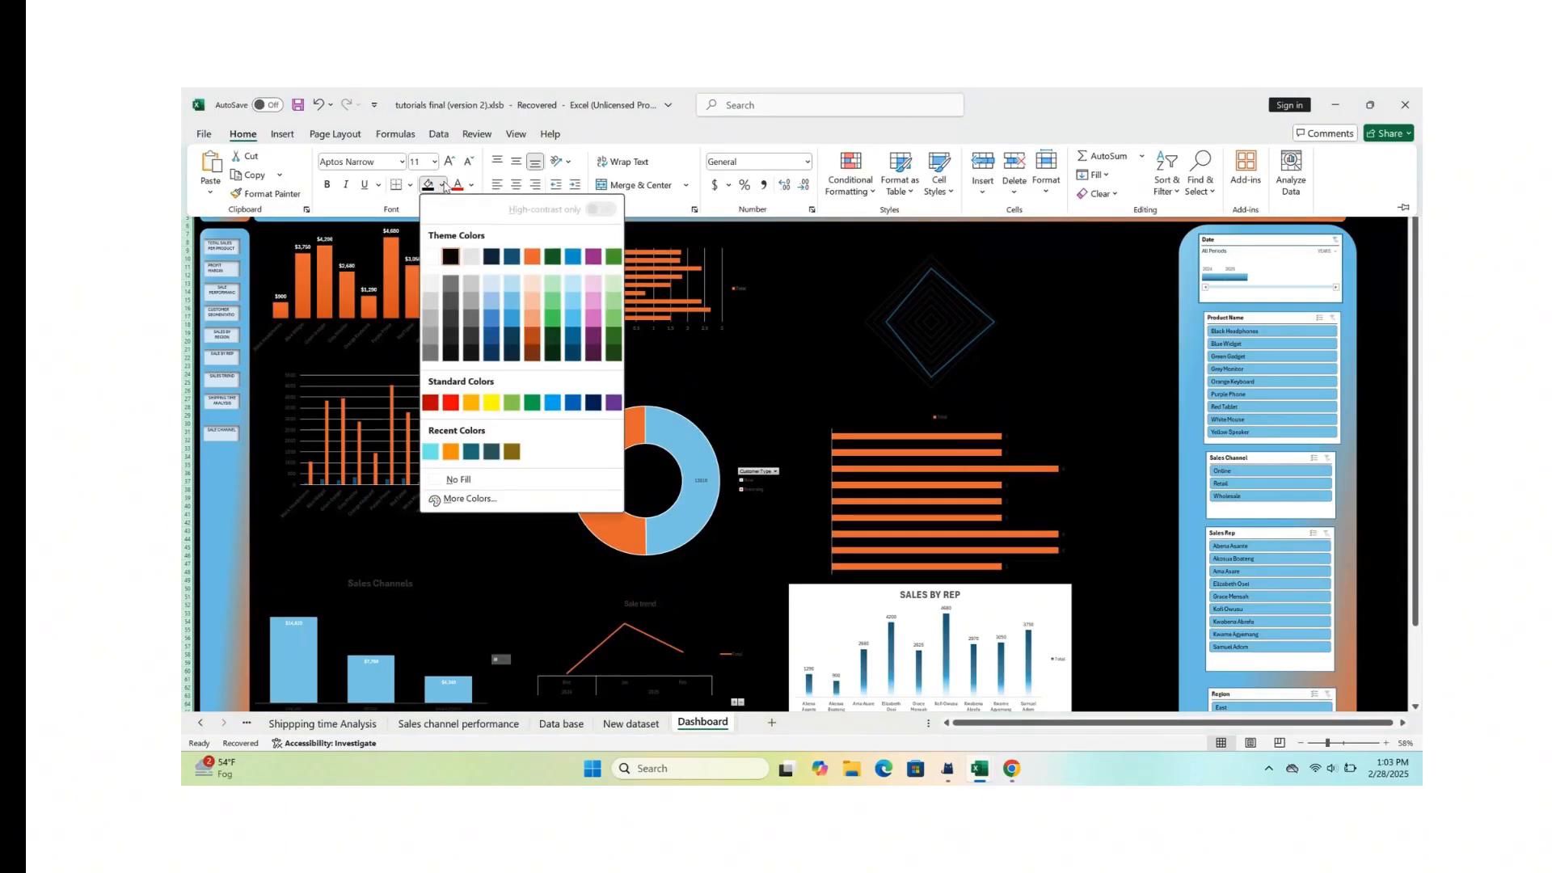
pyautogui.click(429, 259)
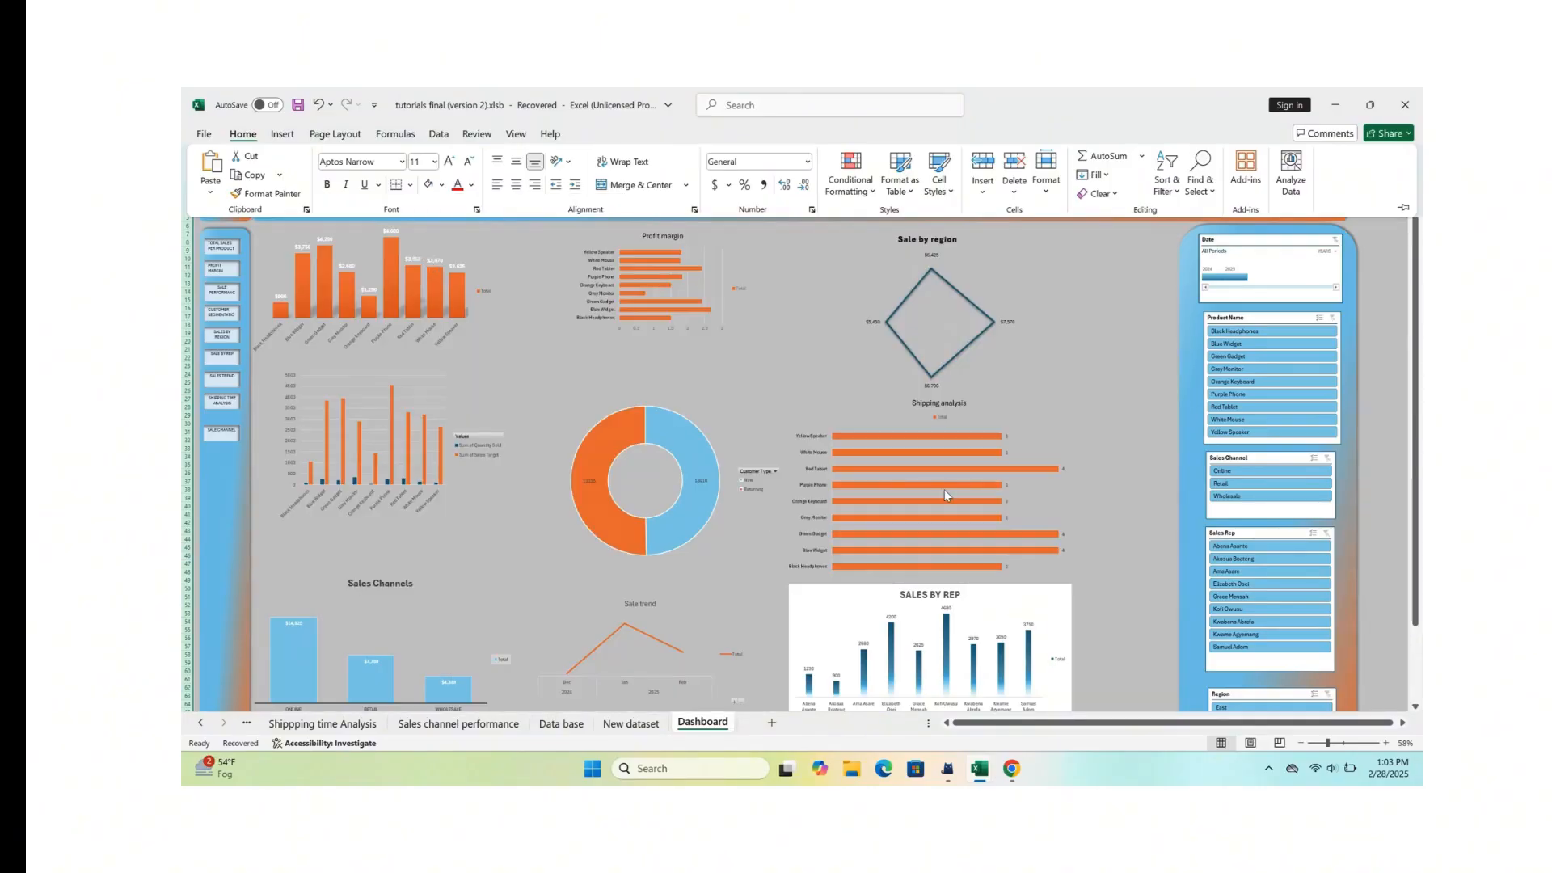
# Step: Deselect the Dashboard sheet's cells and look over the whole dashboard layout against the white background
pyautogui.scroll(-4, 945, 495)
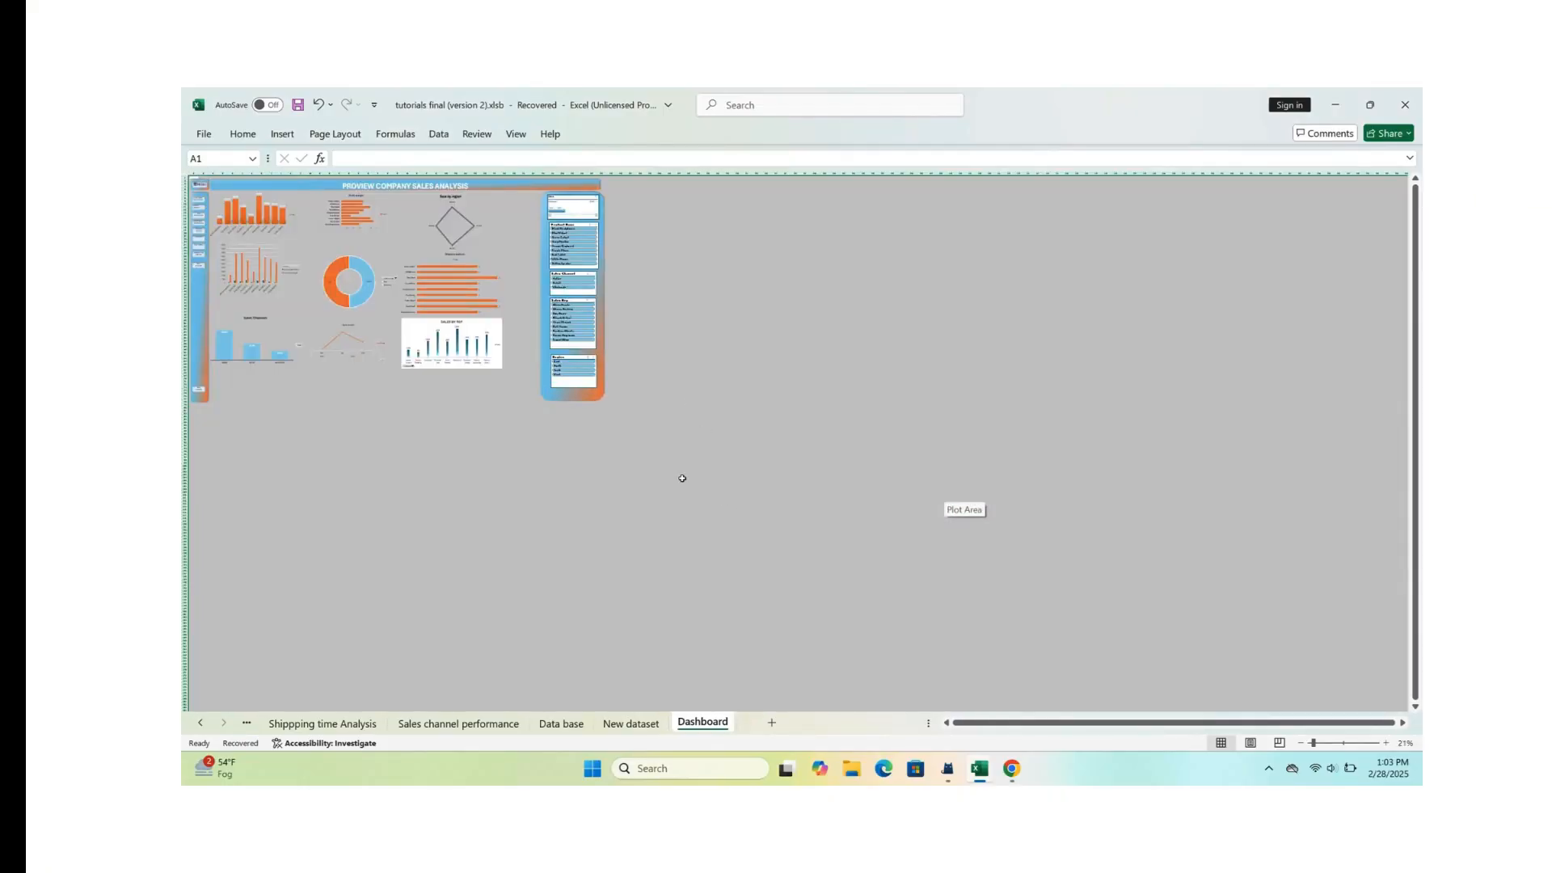
pyautogui.click(747, 520)
pyautogui.keyDown('ctrl'); pyautogui.scroll(3, 636, 454); pyautogui.keyUp('ctrl')
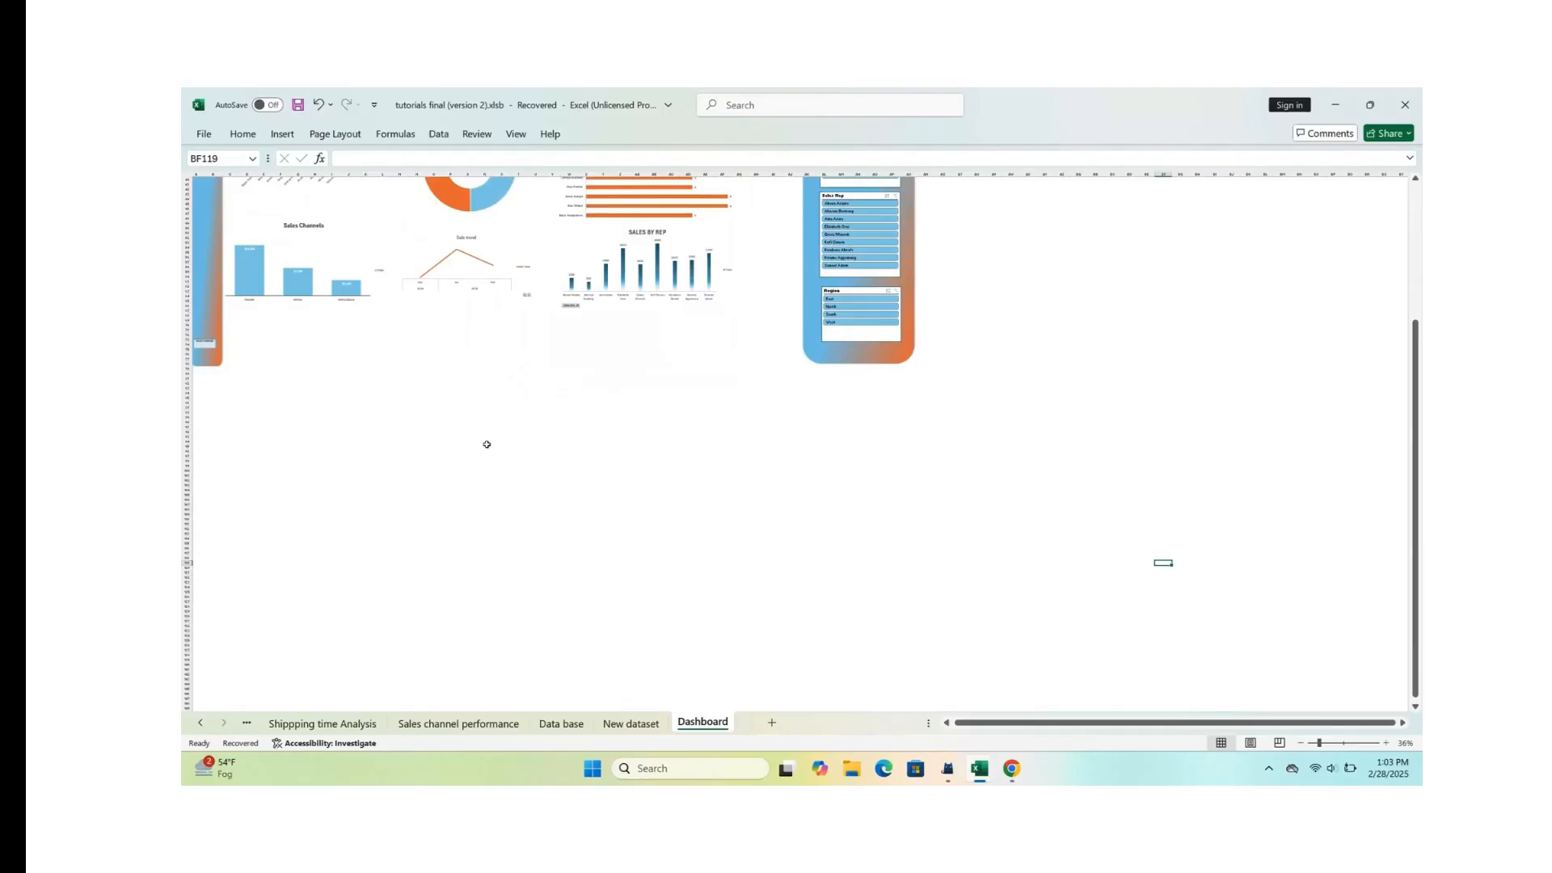
pyautogui.scroll(10, 487, 444)
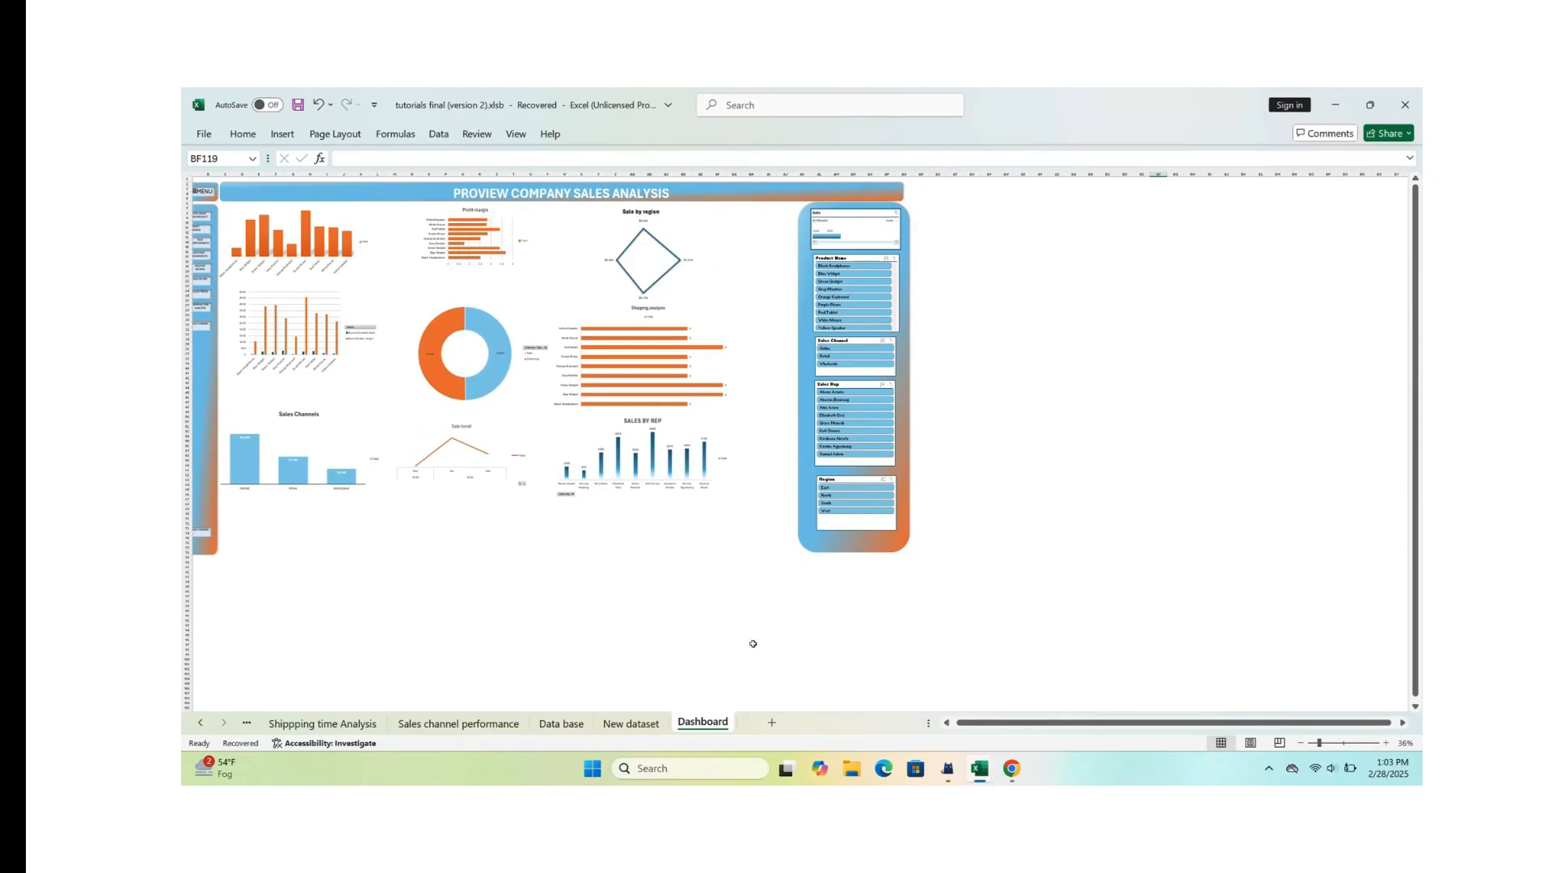
# Step: Review the records on the New dataset sheet and the existing table rows down to the end of the Data base sheet
pyautogui.click(631, 722)
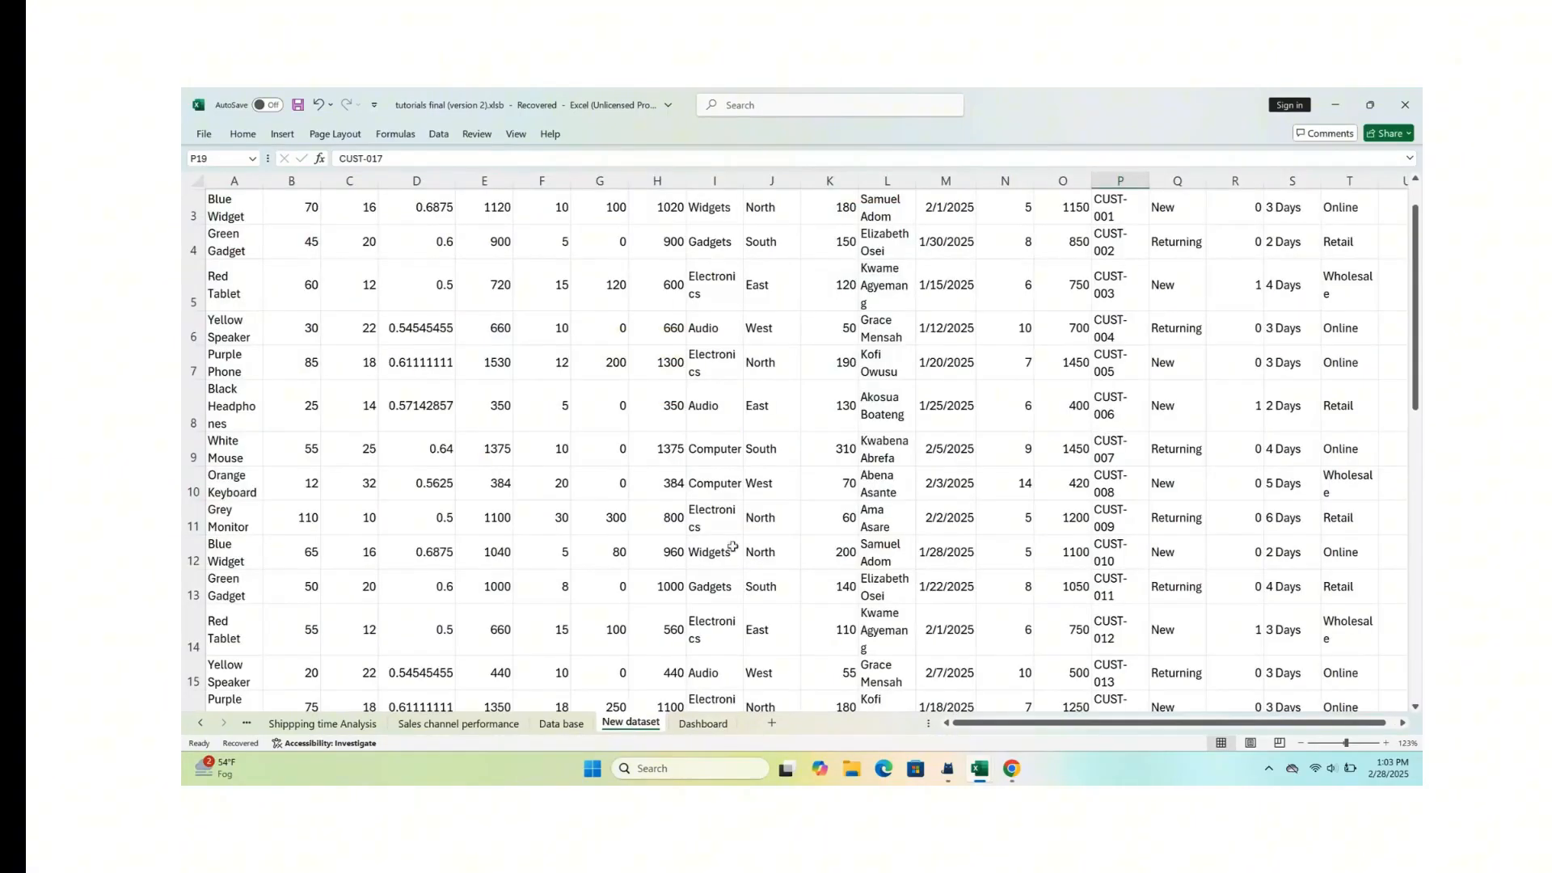
pyautogui.keyDown('ctrl'); pyautogui.scroll(-3, 834, 506); pyautogui.keyUp('ctrl')
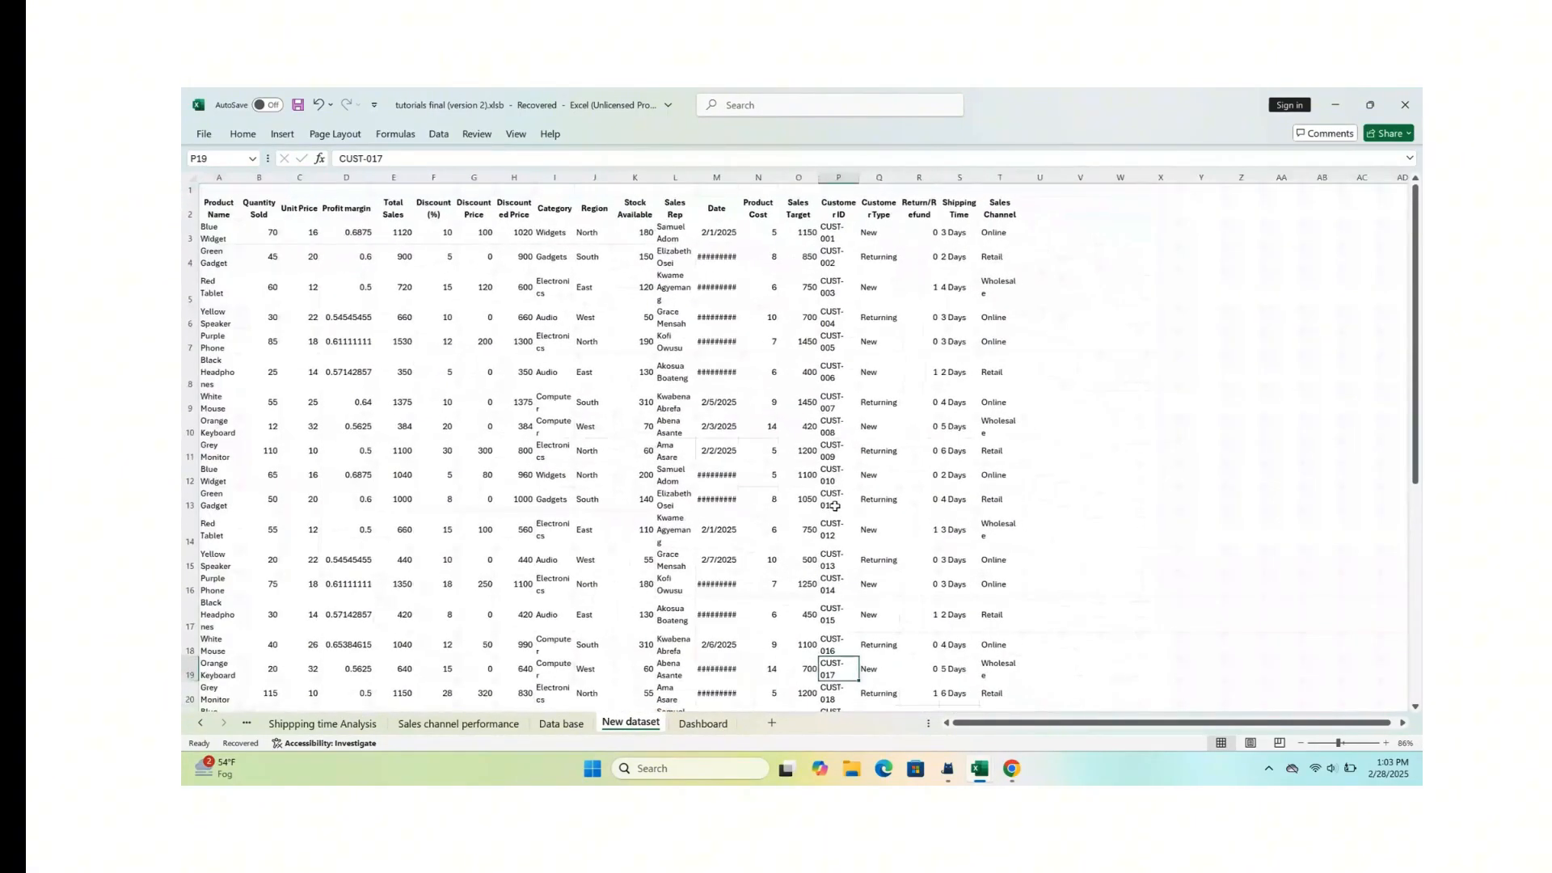
pyautogui.scroll(-1, 559, 368)
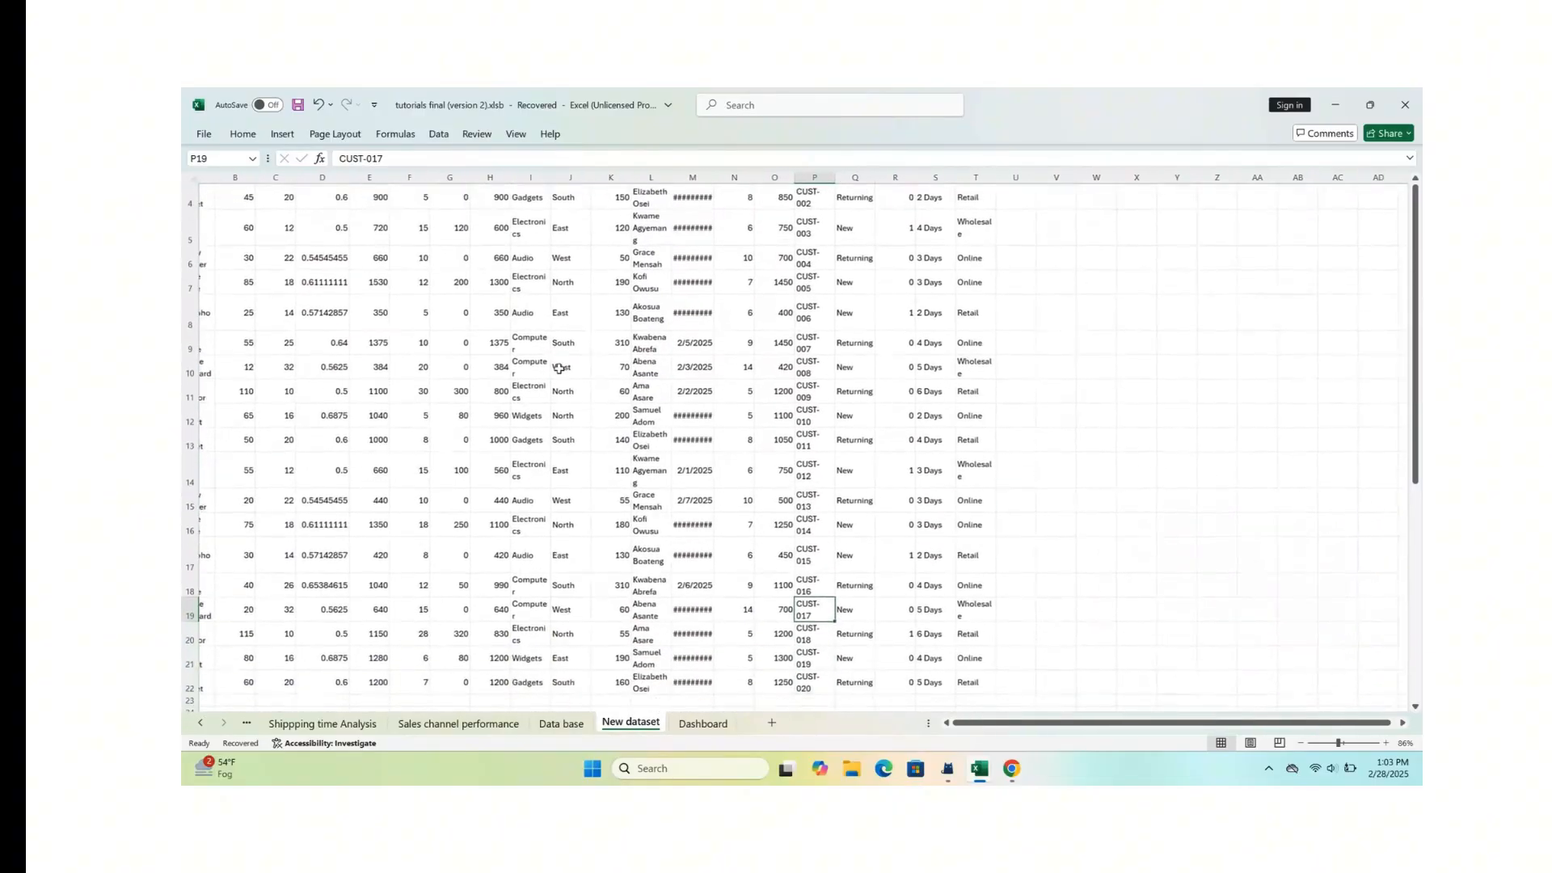
pyautogui.scroll(3, 559, 367)
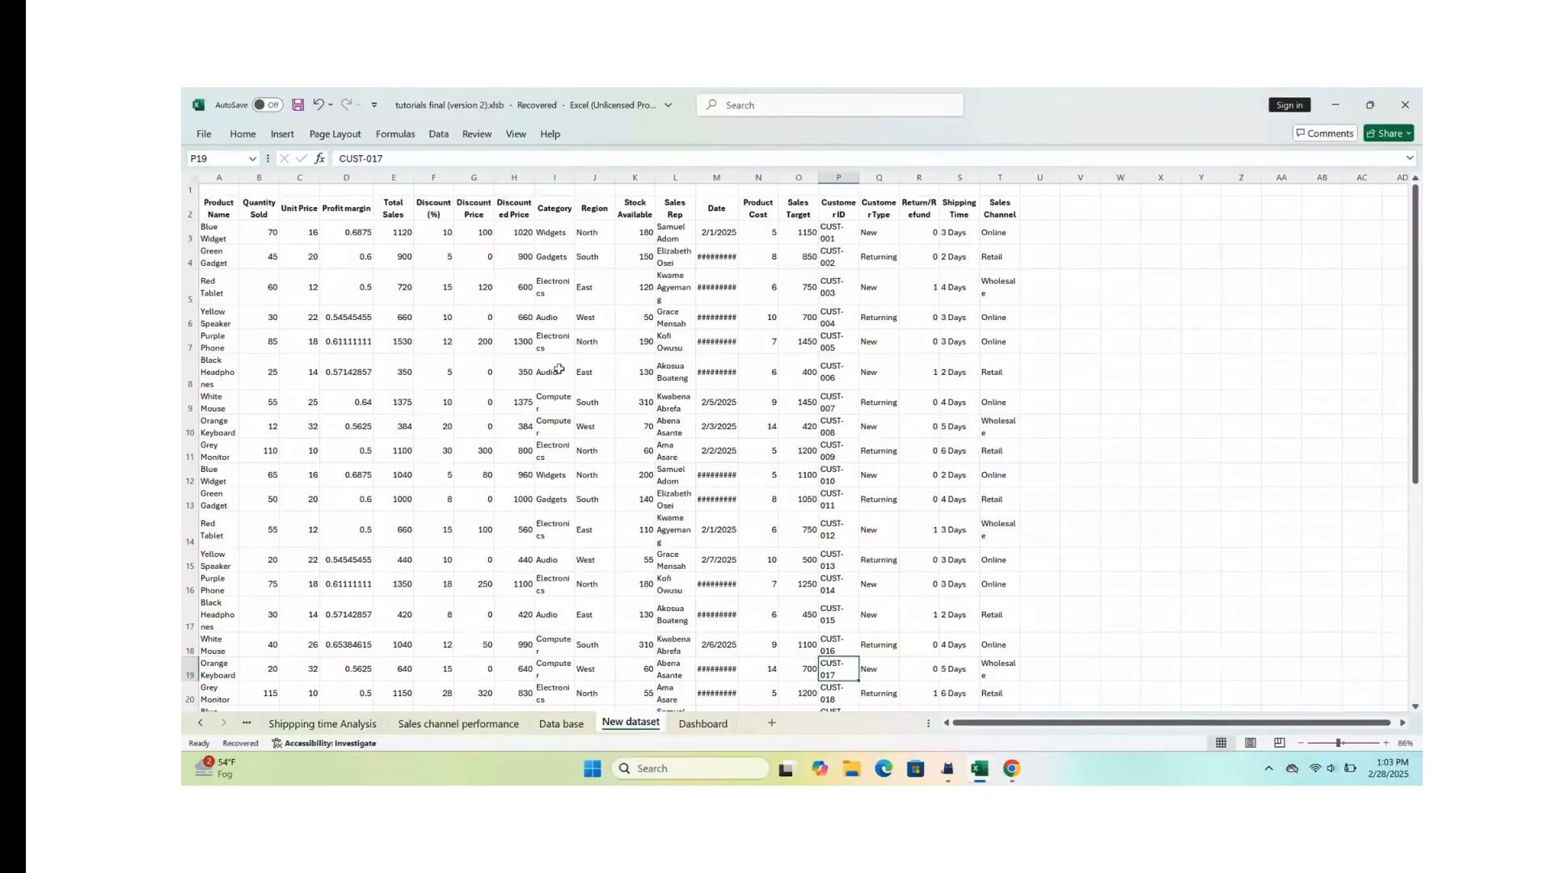
pyautogui.scroll(-3, 502, 404)
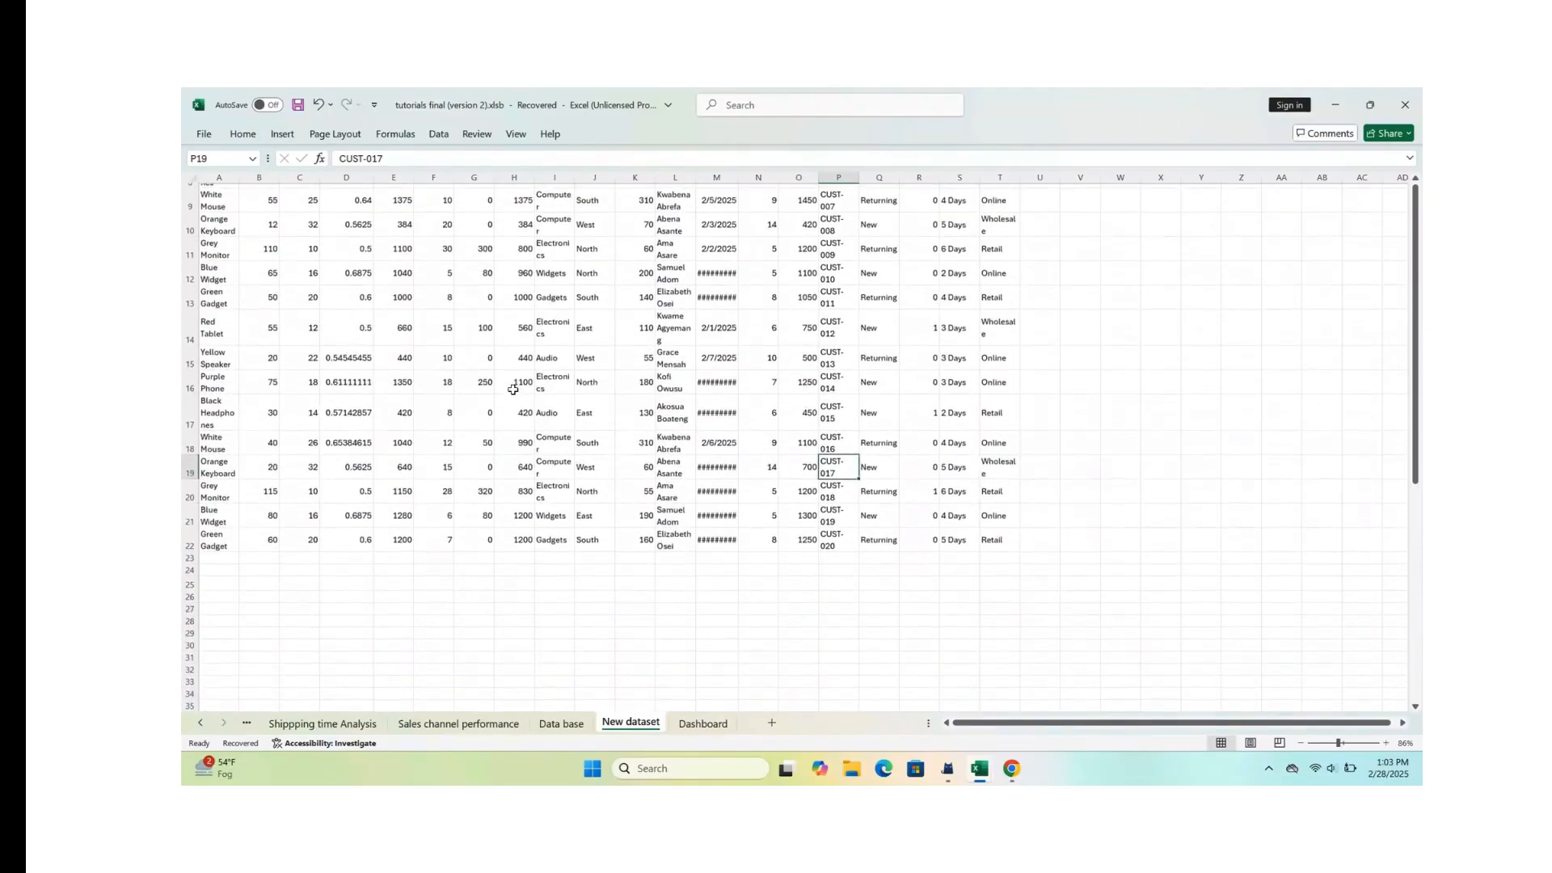
pyautogui.scroll(1, 509, 396)
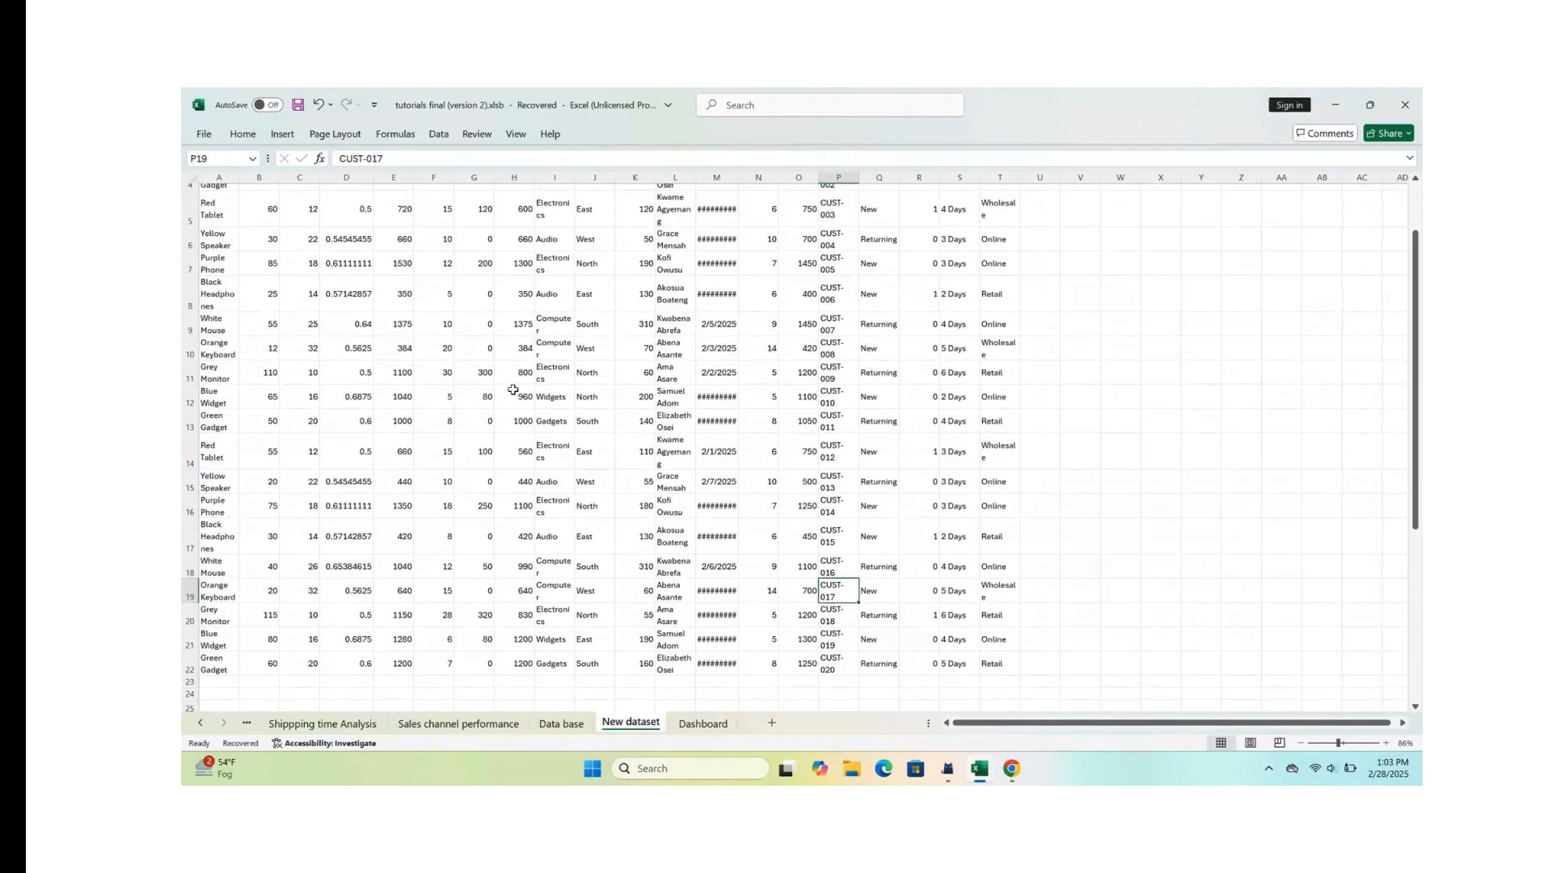
pyautogui.scroll(3, 512, 392)
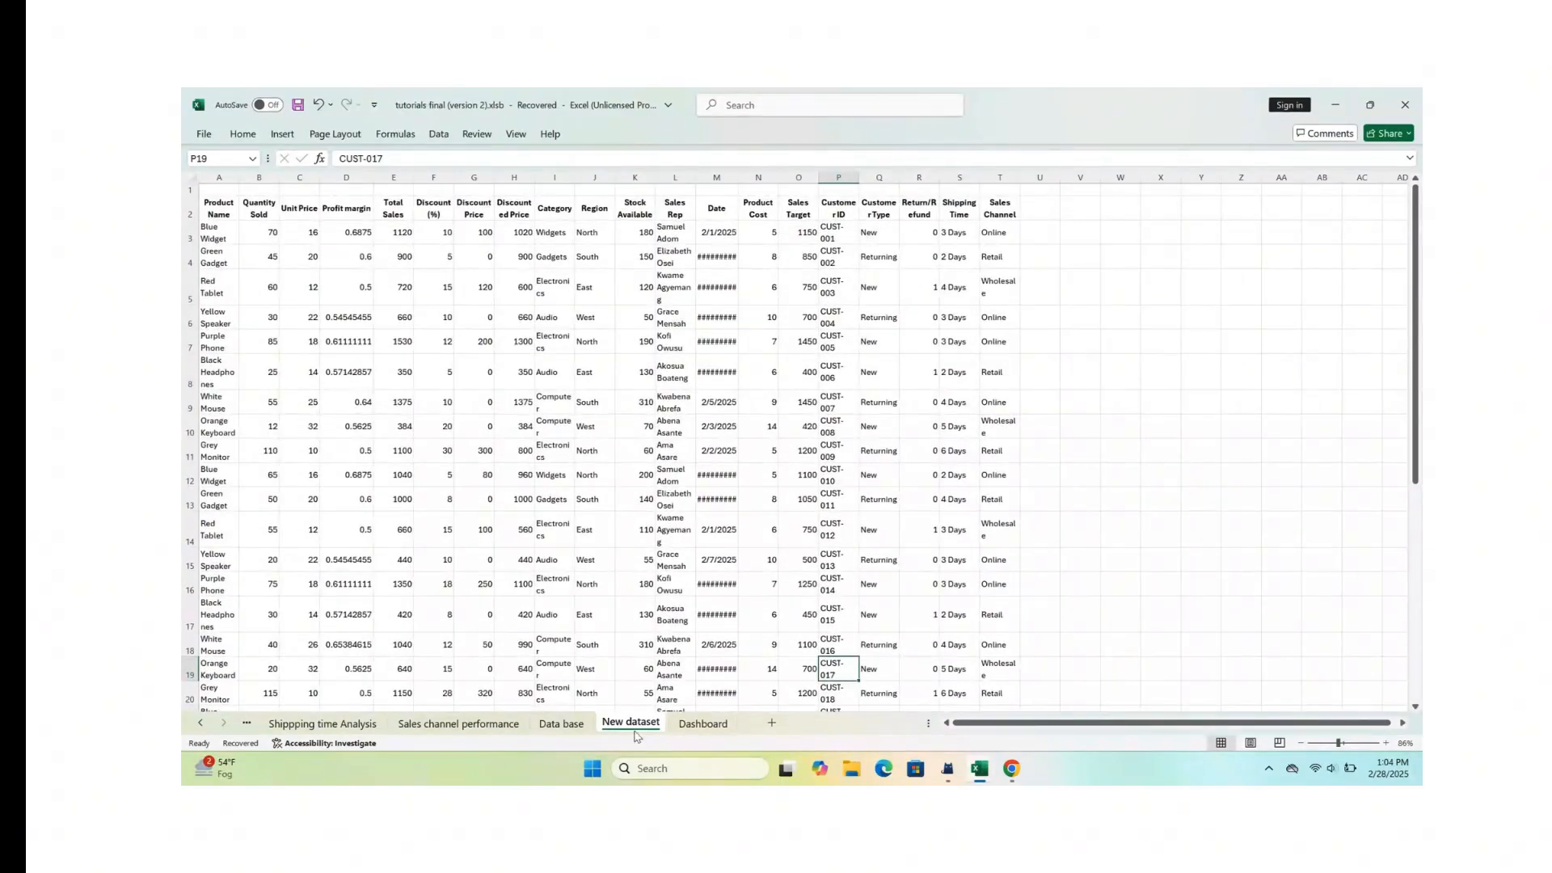
pyautogui.click(563, 730)
pyautogui.scroll(-3, 859, 458)
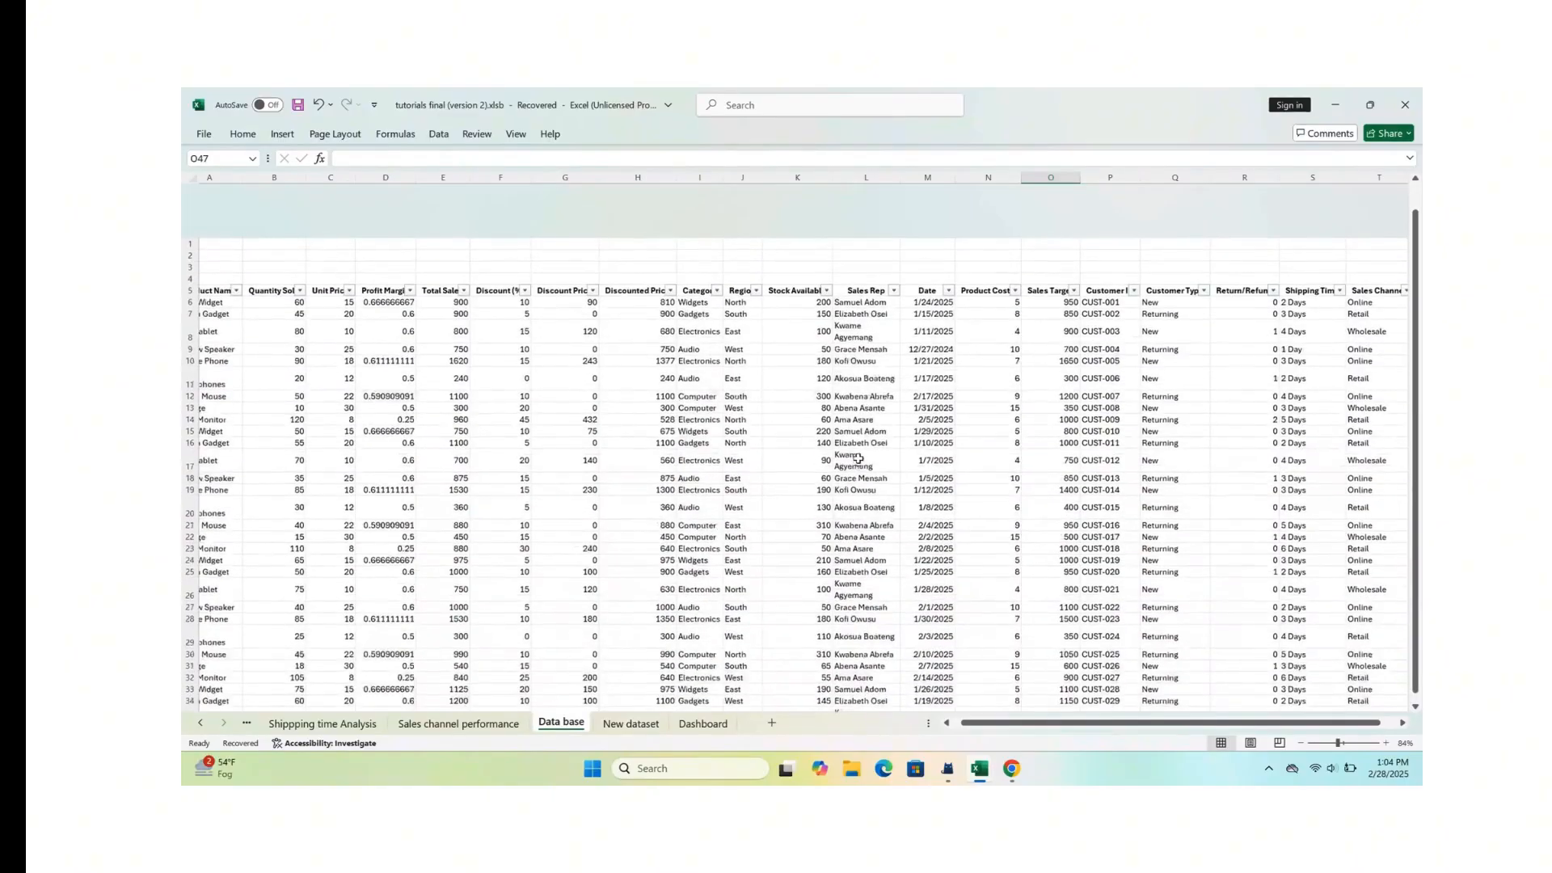
pyautogui.keyDown('ctrl'); pyautogui.scroll(-2, 858, 458); pyautogui.keyUp('ctrl')
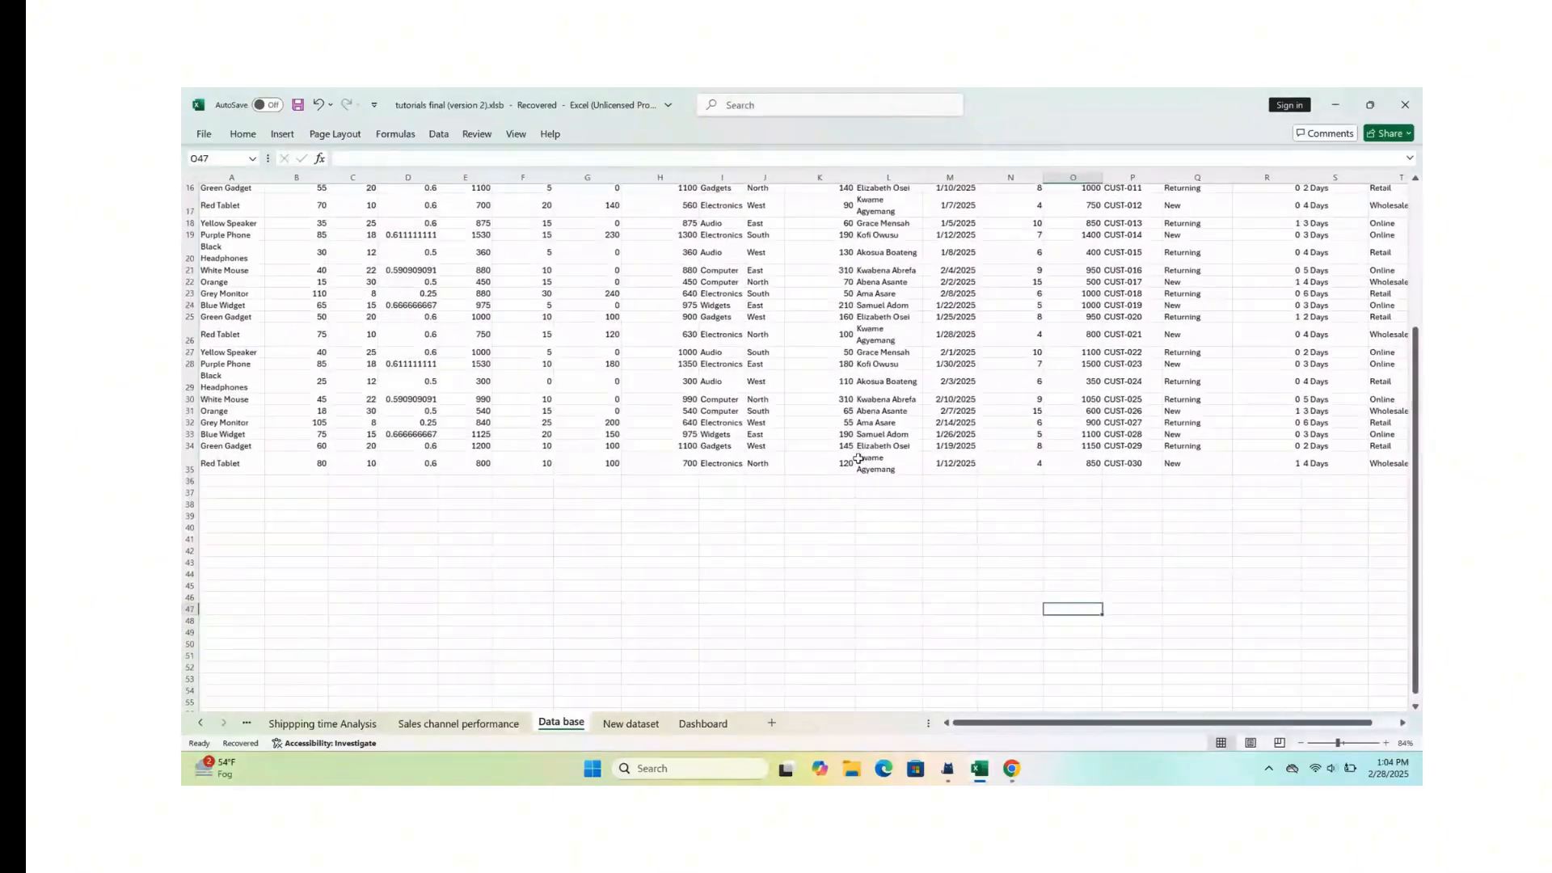
pyautogui.keyDown('ctrl'); pyautogui.scroll(-2, 858, 458); pyautogui.keyUp('ctrl')
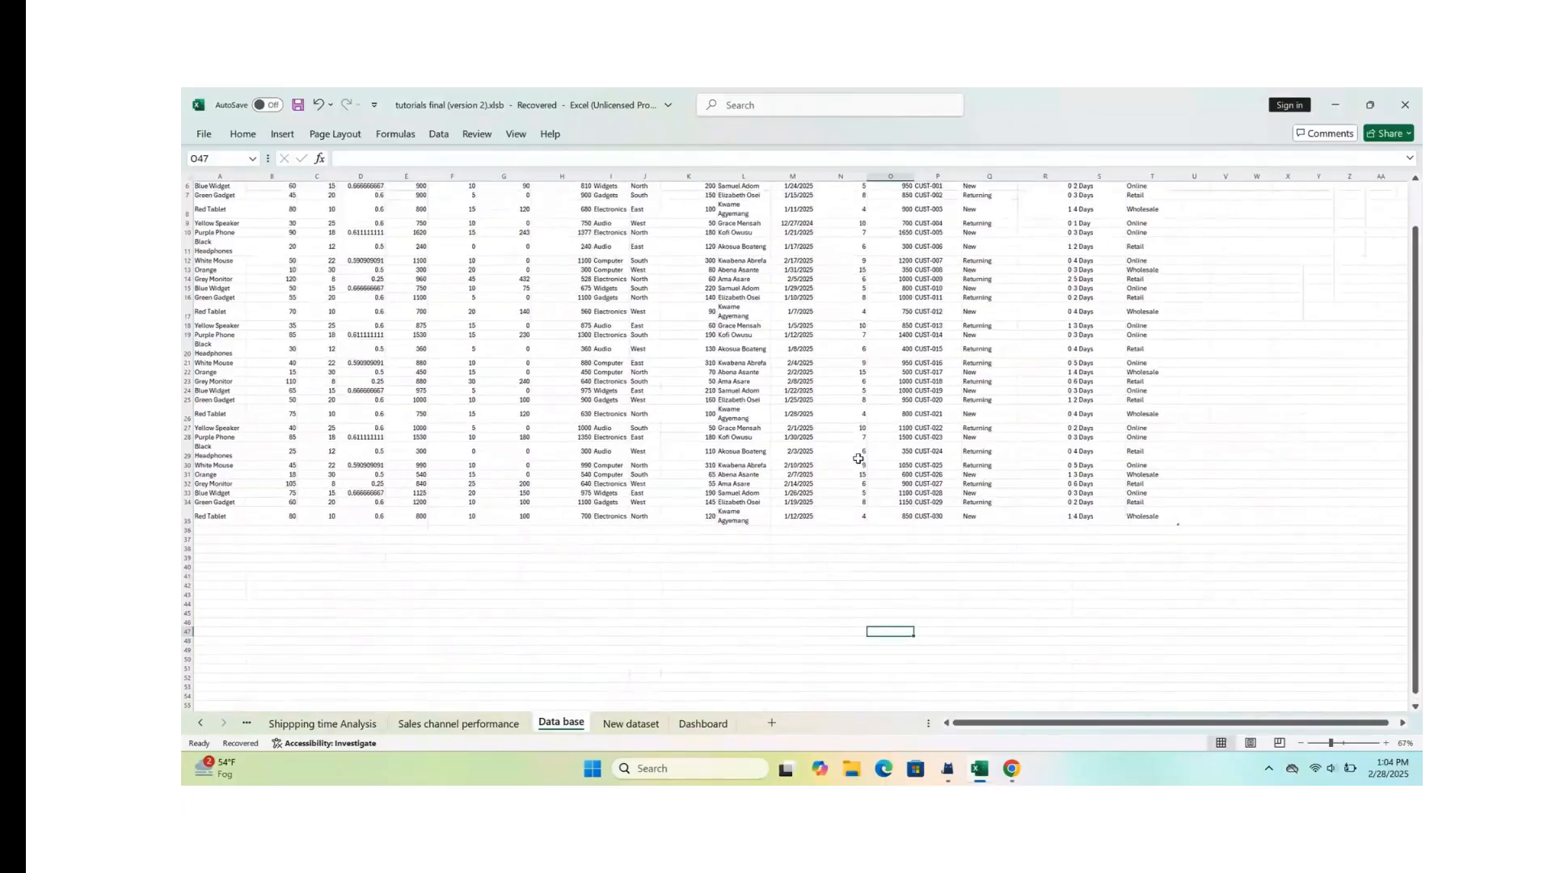
# Step: Copy records A3:T22 from the New dataset sheet, paste them at A36 on the Data base sheet, and check the appended rows
pyautogui.click(632, 727)
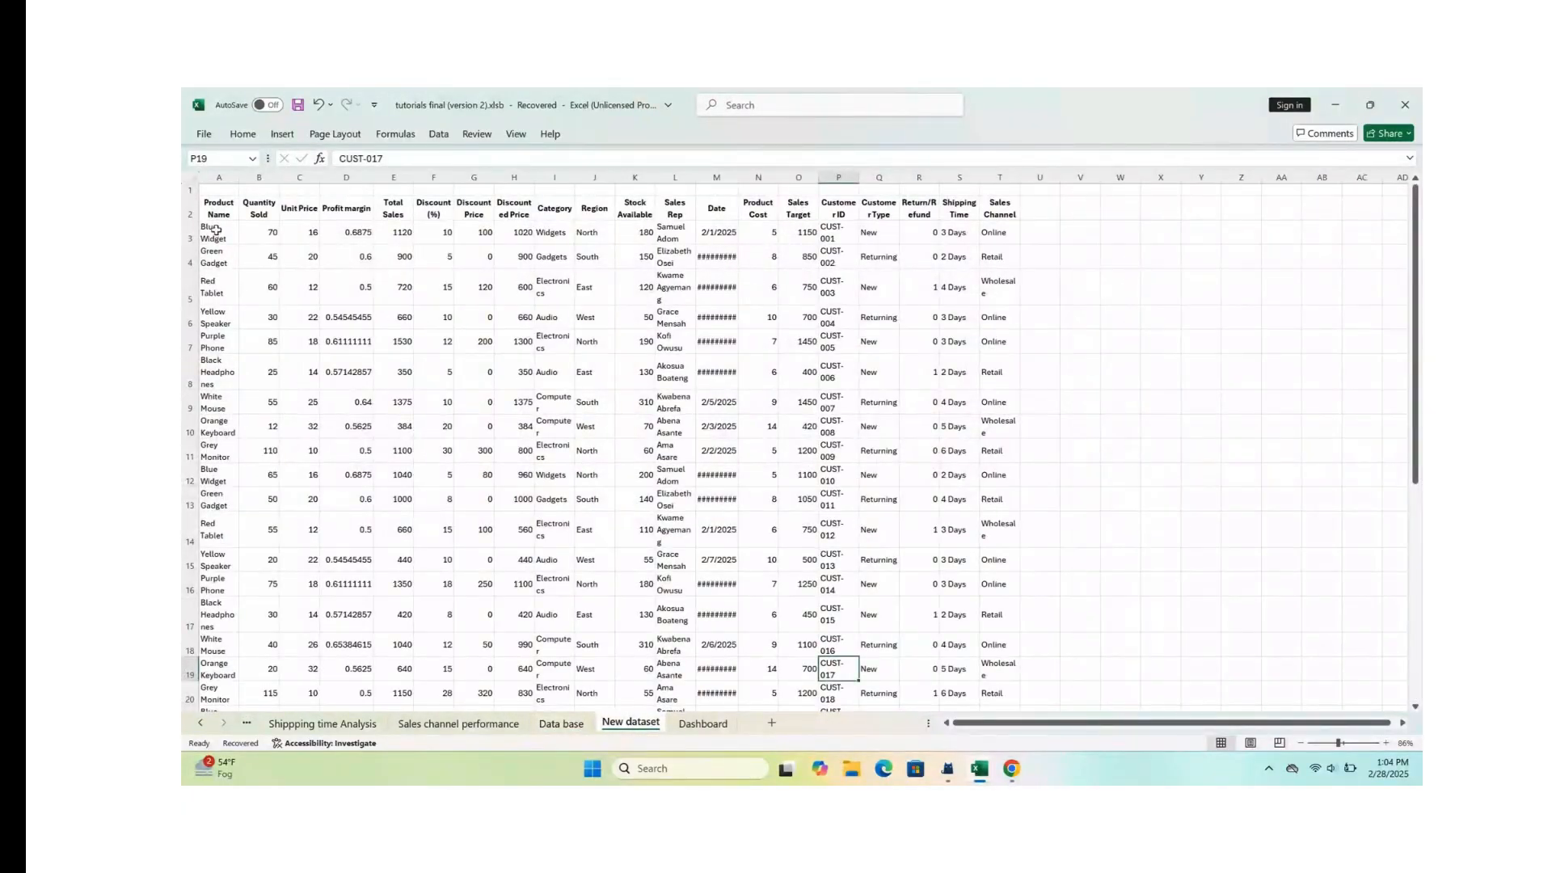
pyautogui.moveTo(216, 230); pyautogui.dragTo(985, 679)
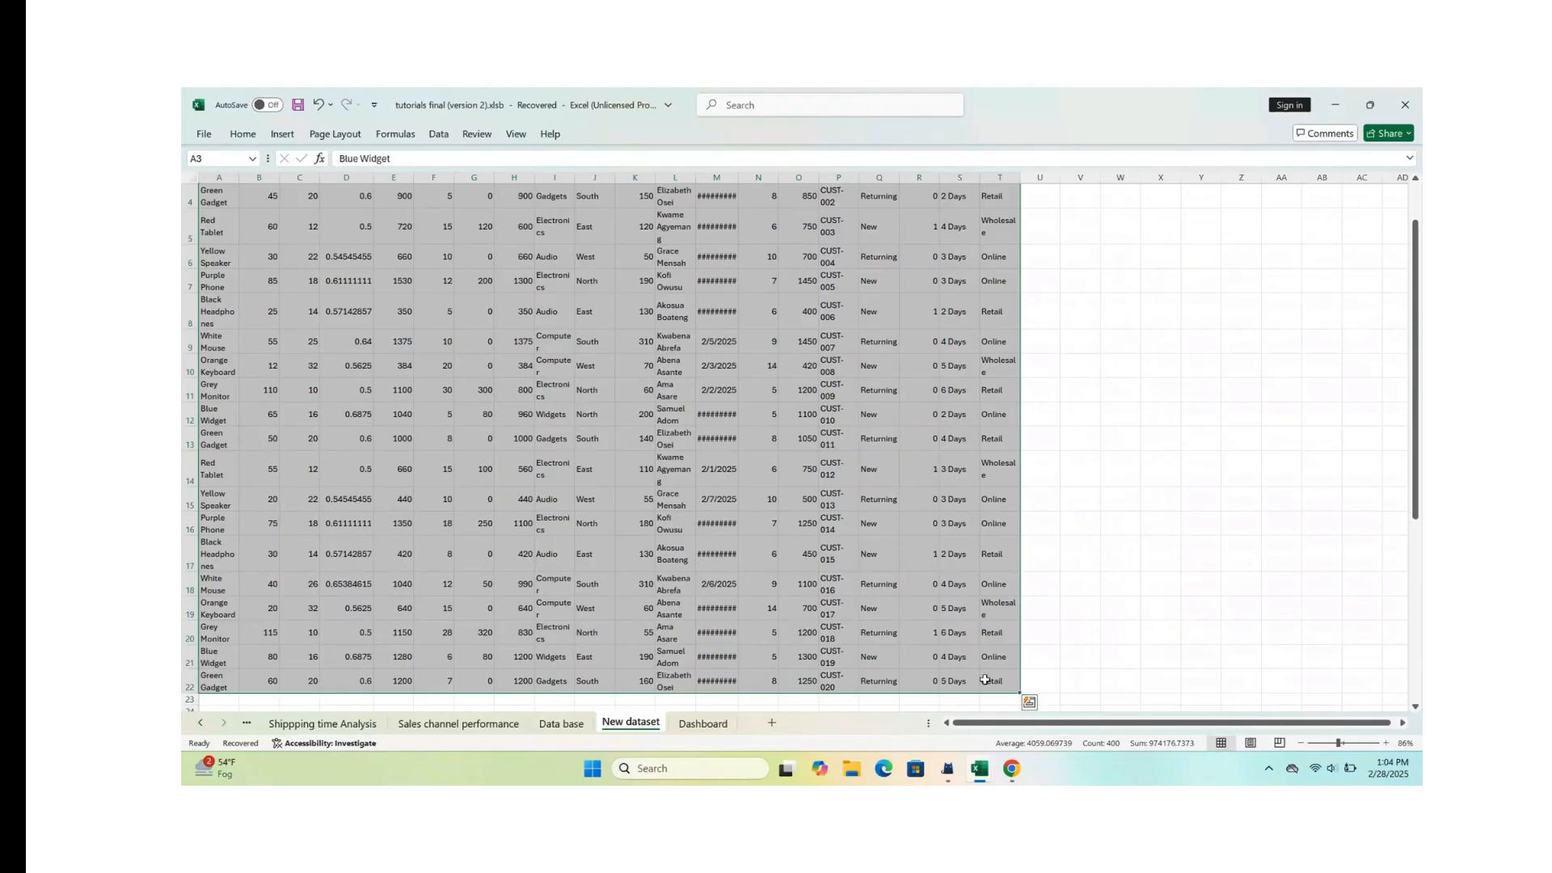
pyautogui.hotkey('ctrl', 'c')
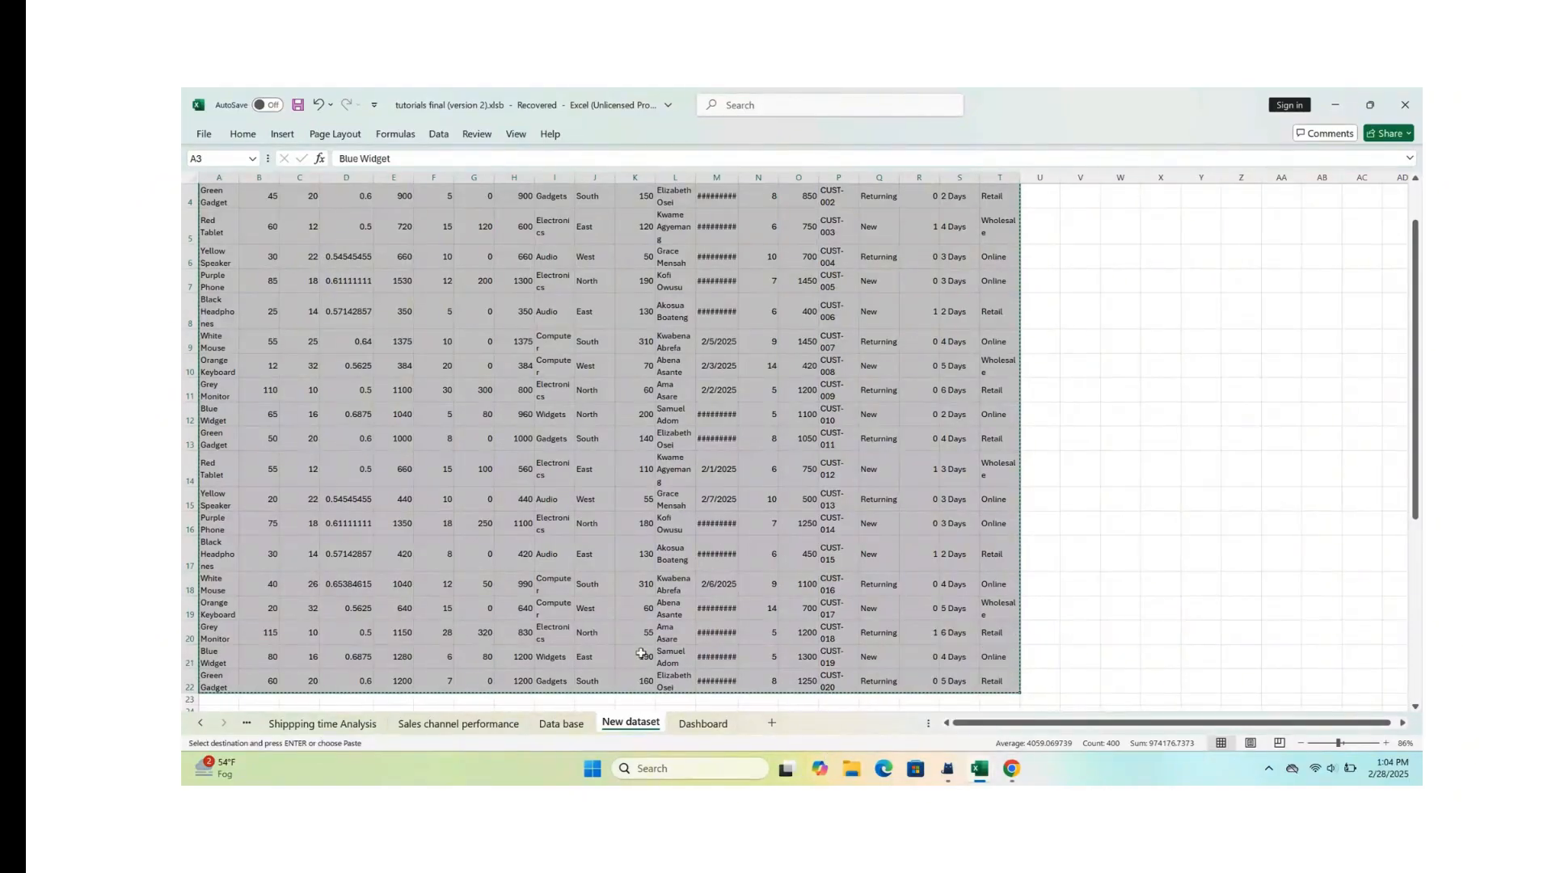
pyautogui.click(555, 727)
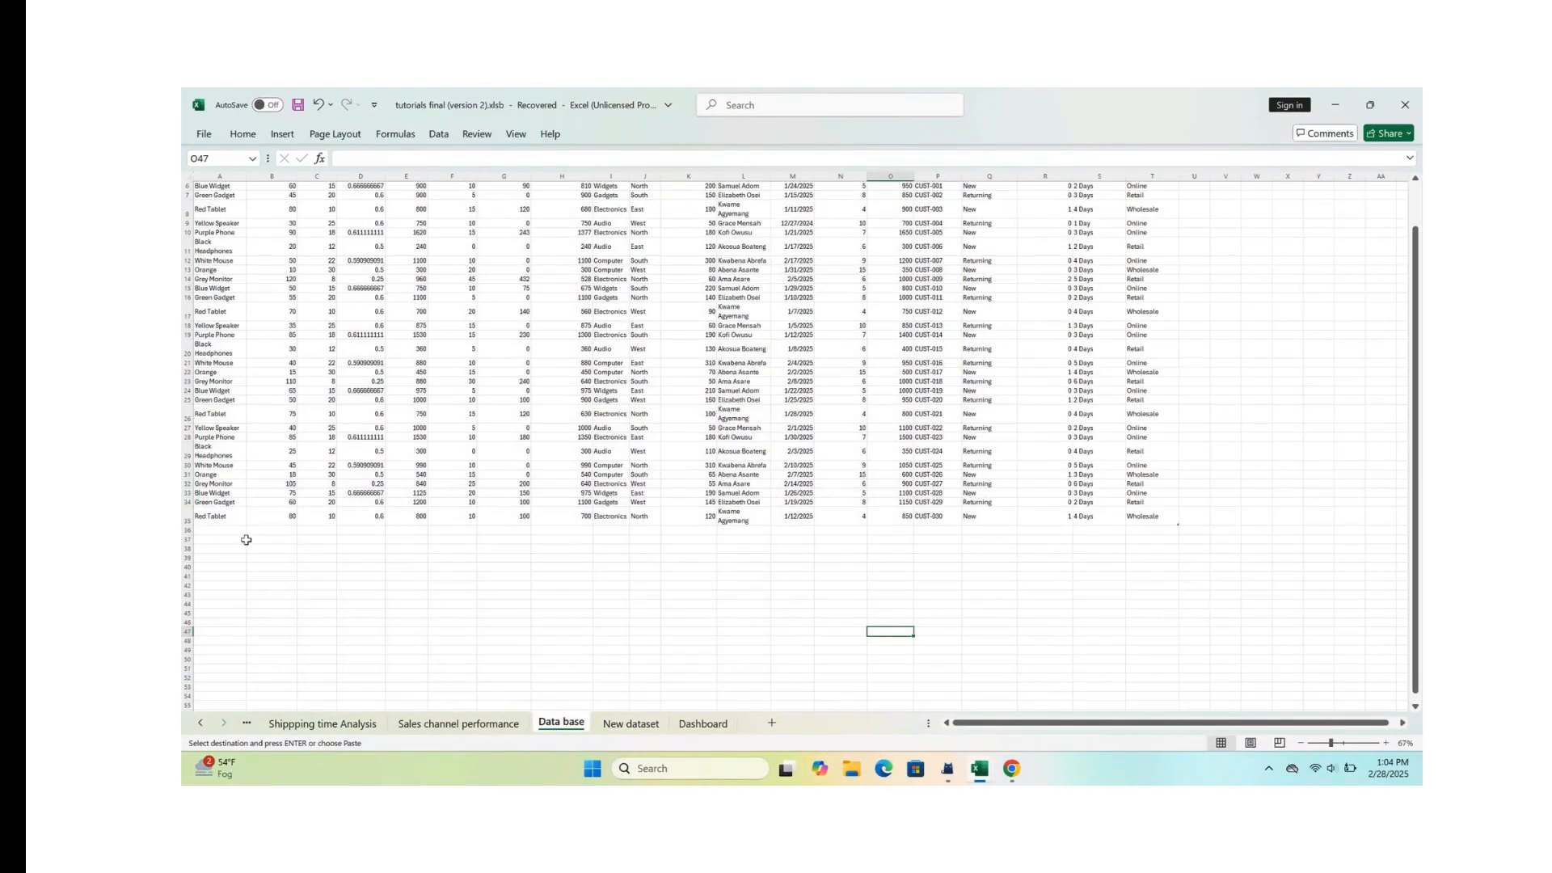
pyautogui.click(220, 532)
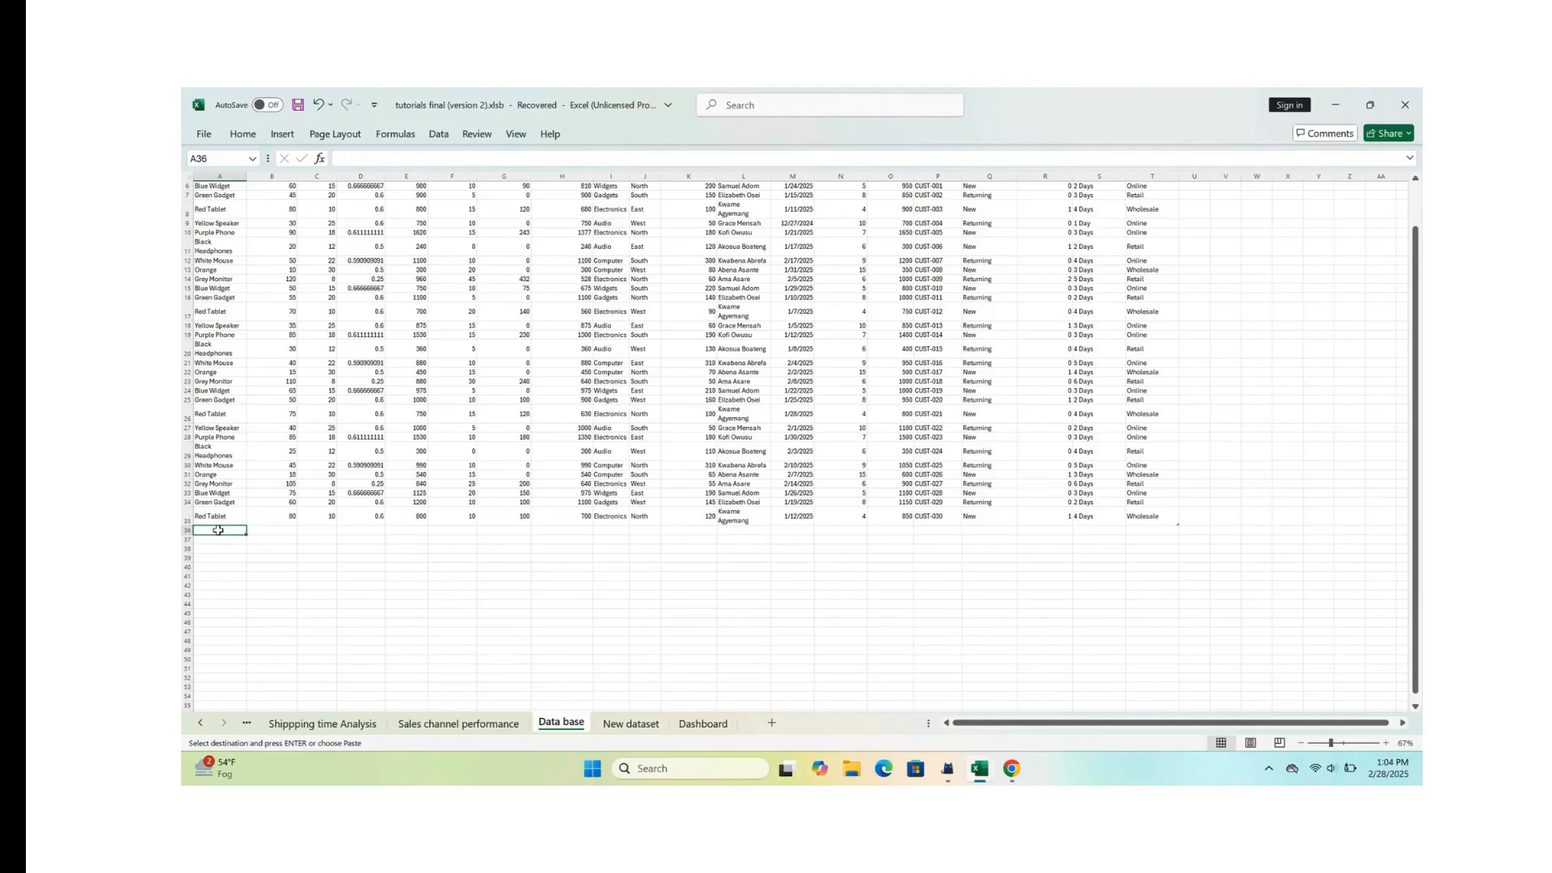
pyautogui.hotkey('ctrl', 'v')
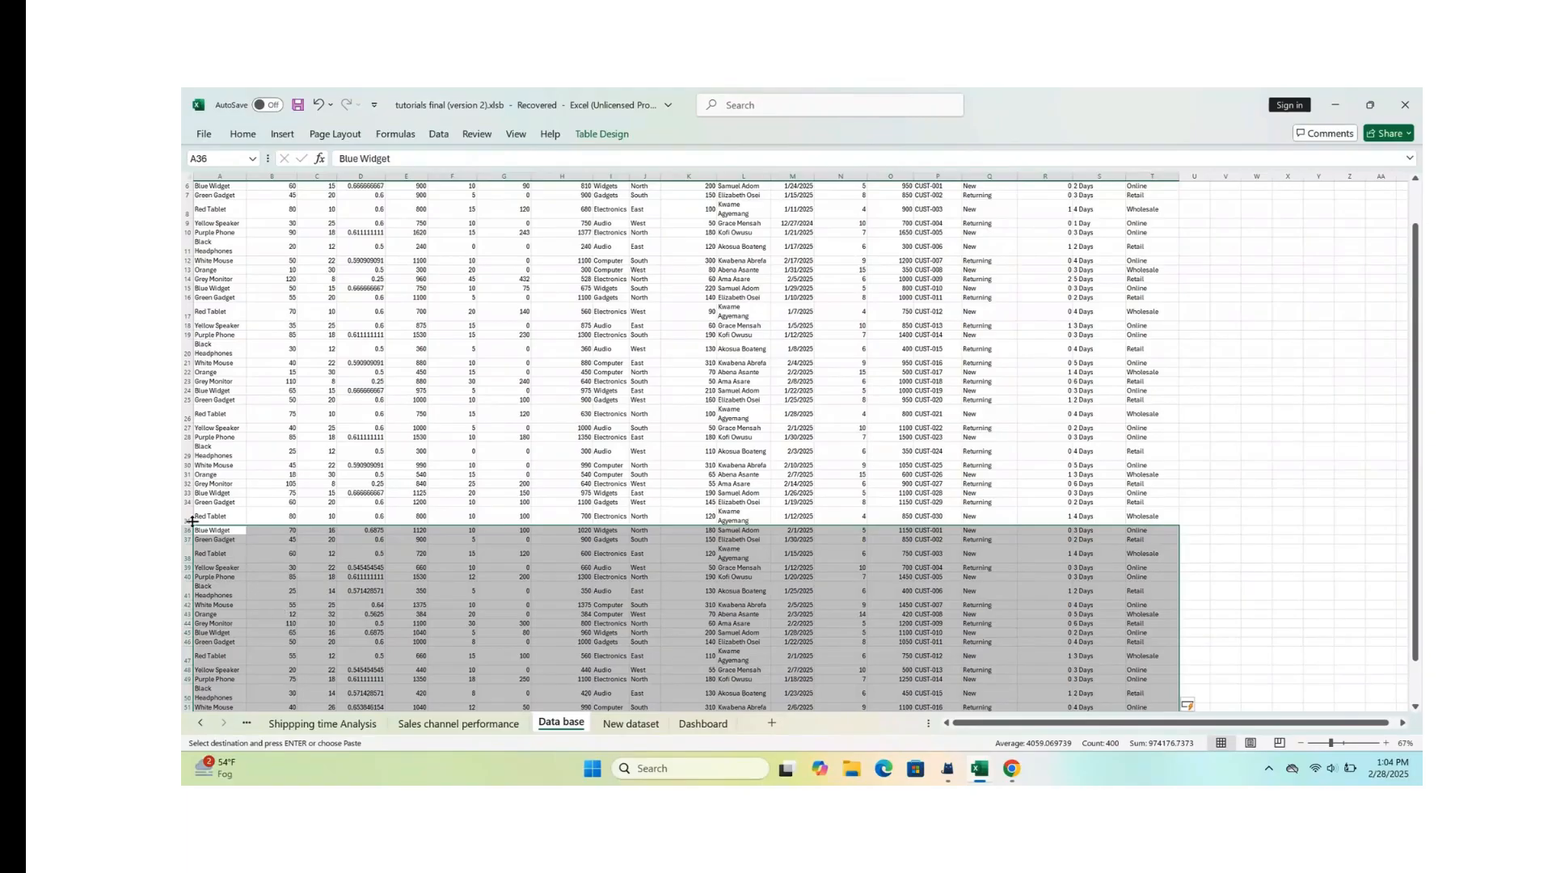
pyautogui.scroll(-6, 413, 543)
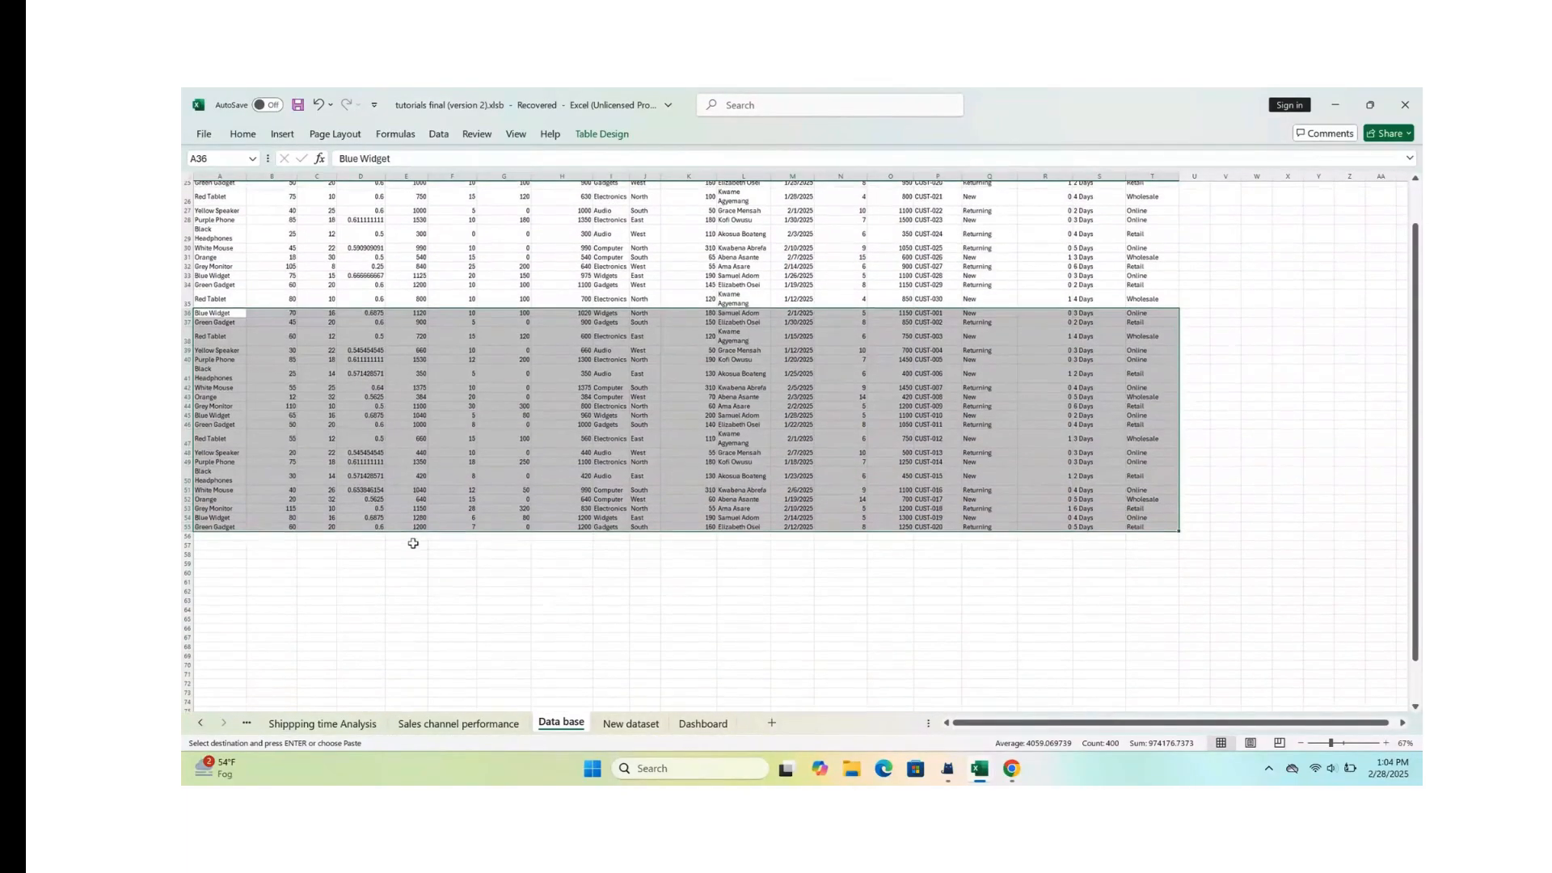
pyautogui.scroll(8, 413, 543)
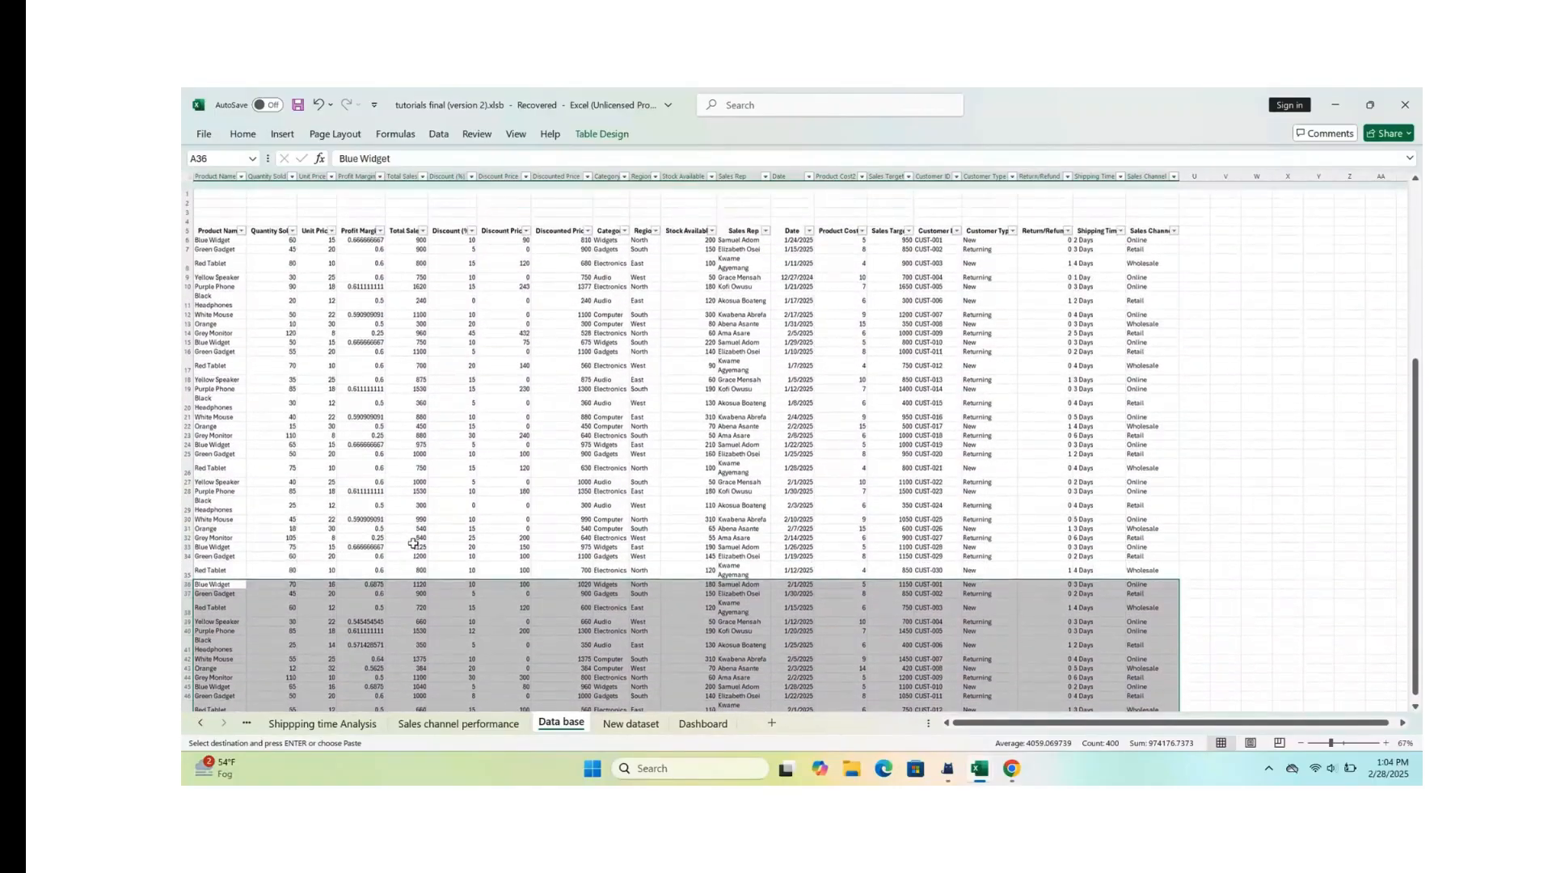
pyautogui.scroll(-2, 414, 543)
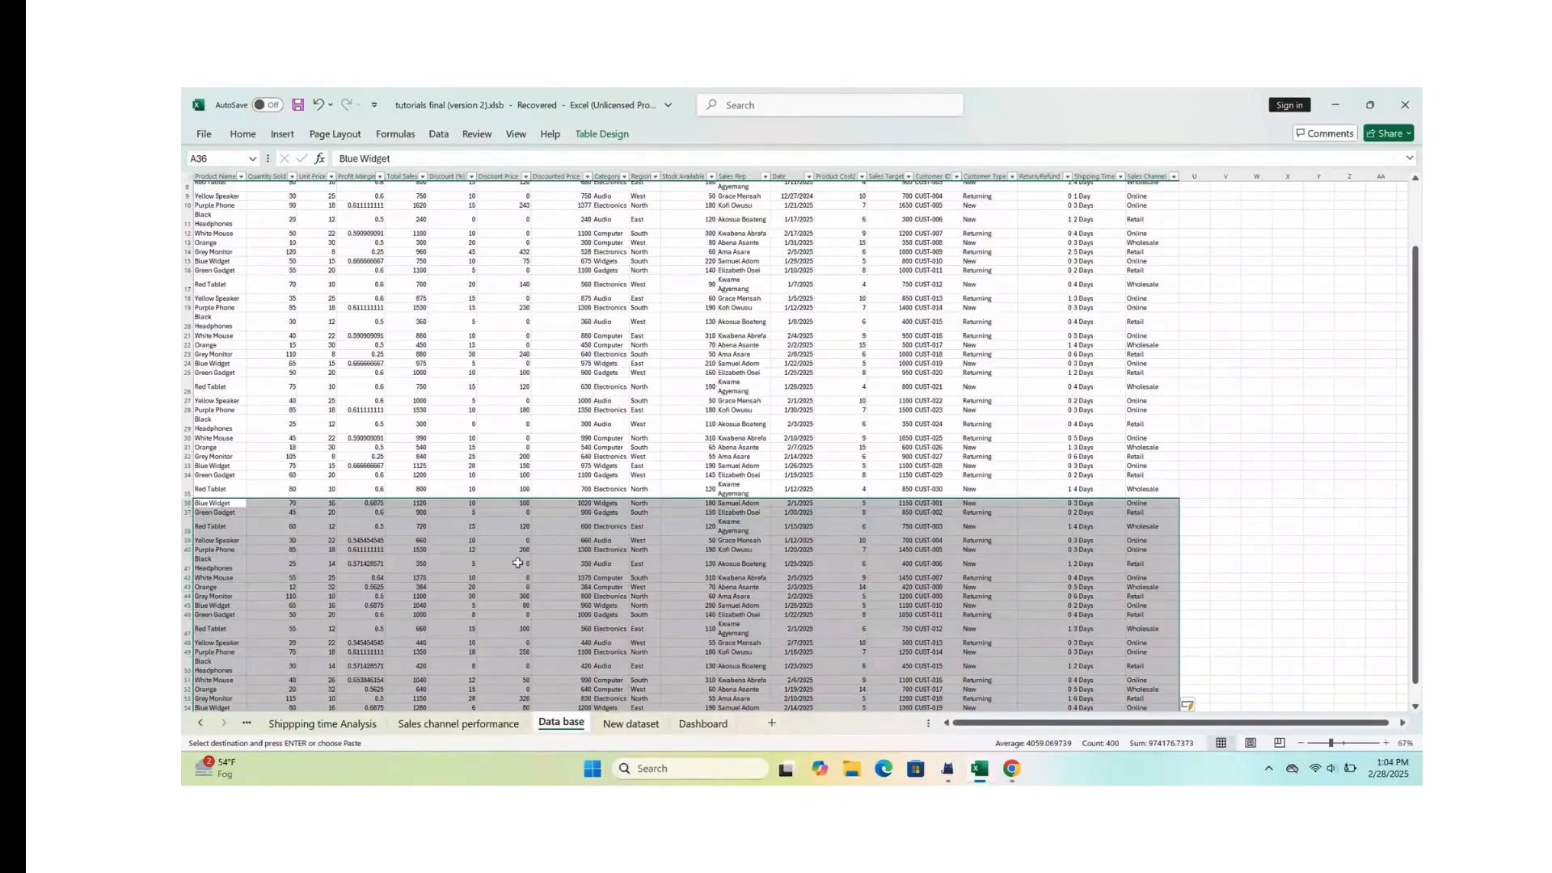
pyautogui.scroll(-5, 517, 563)
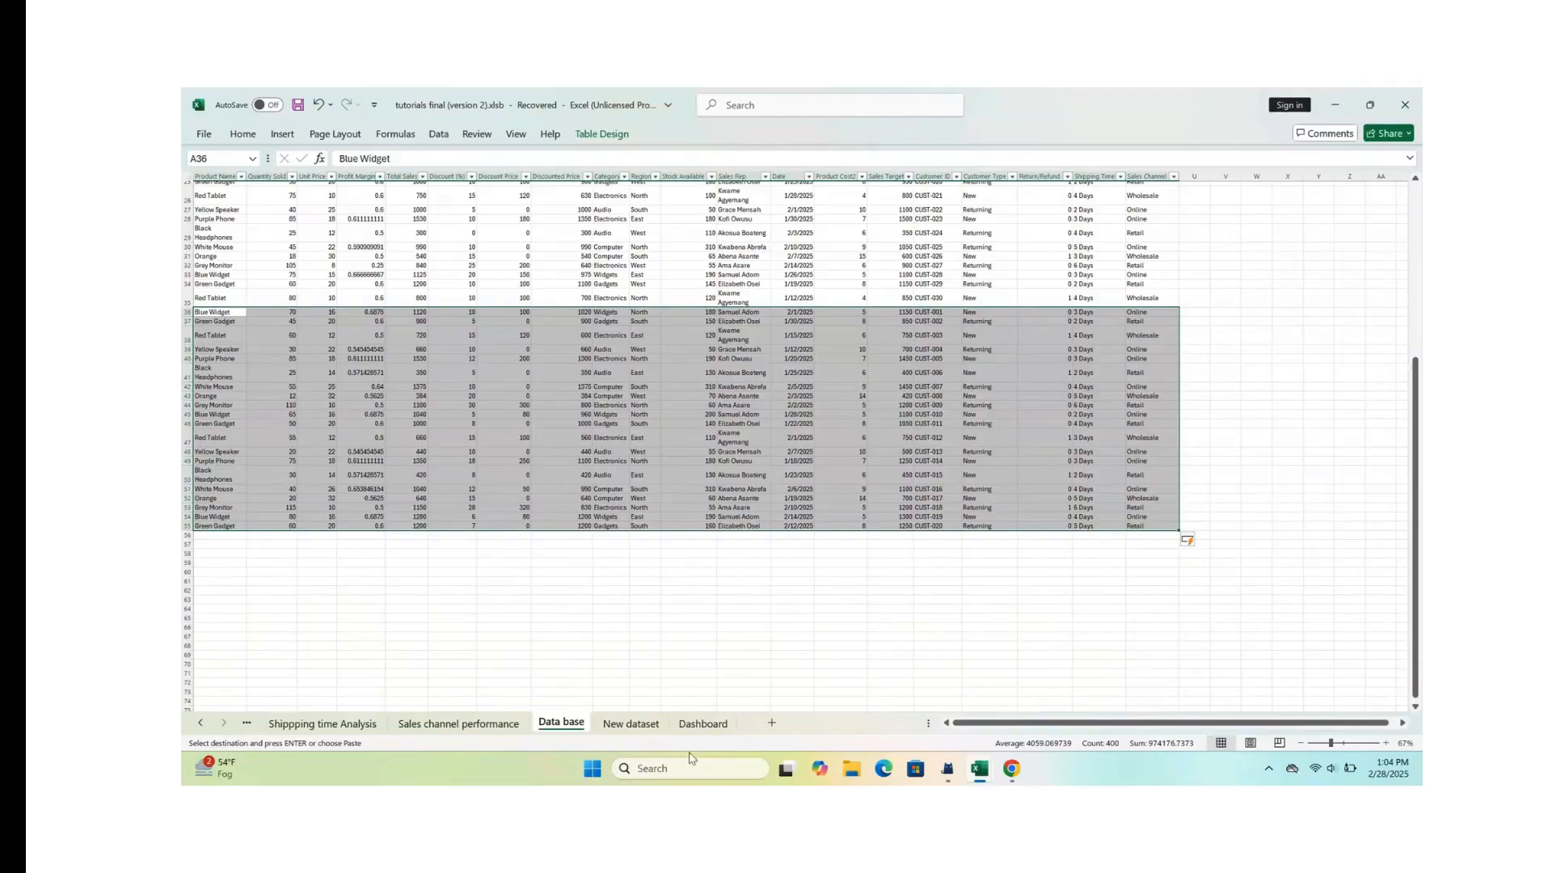
pyautogui.click(720, 663)
# Step: Filter the dashboard by Black Headphones, inspect its charts up close, and clear the Product Name filter
pyautogui.click(711, 728)
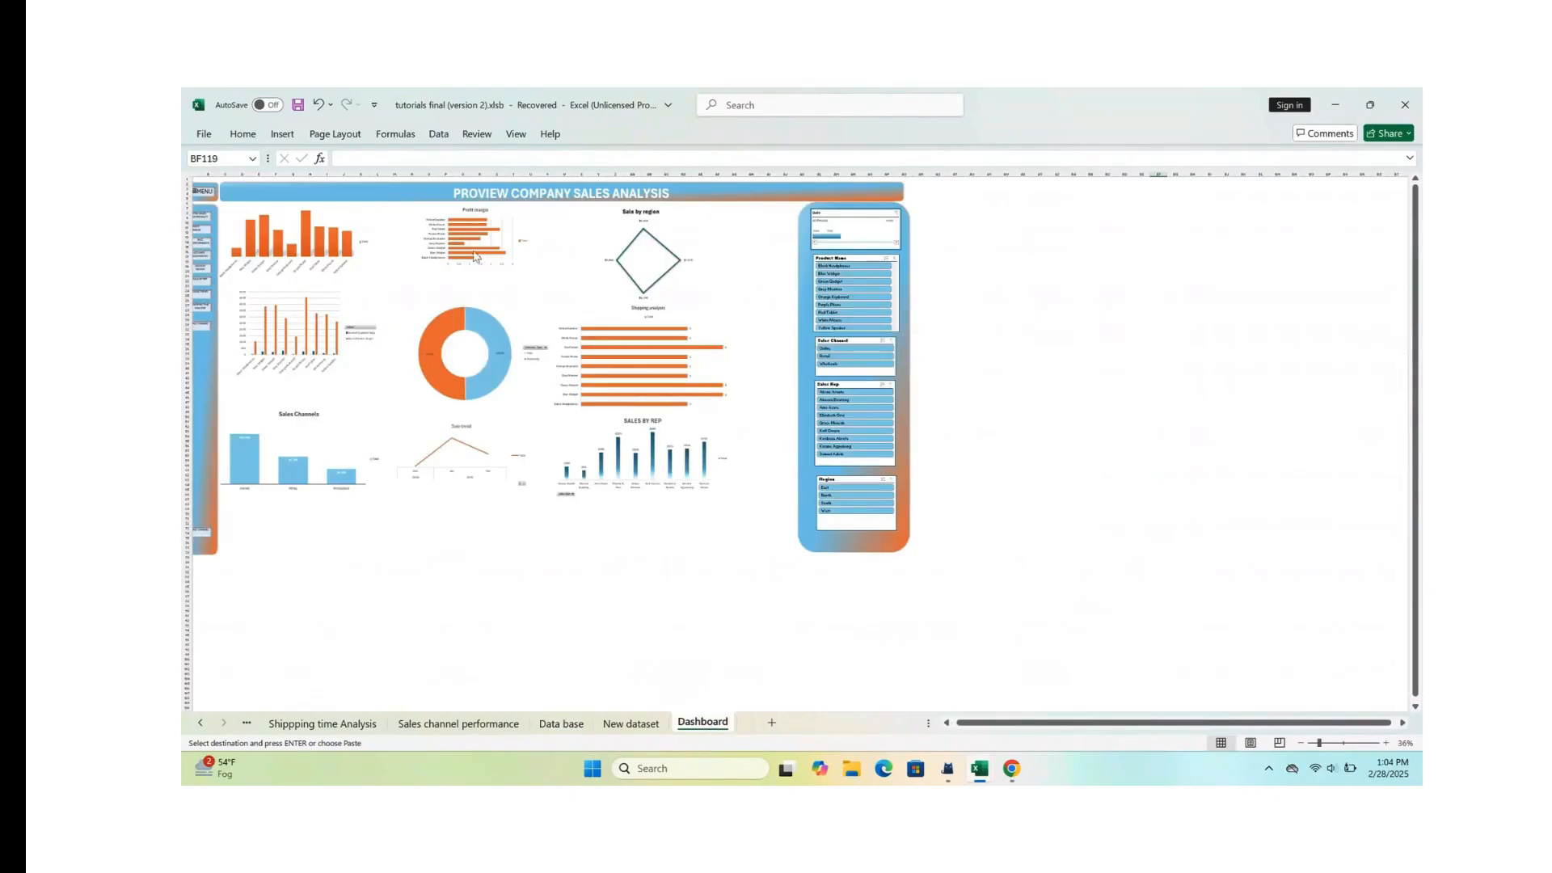
pyautogui.scroll(3, 448, 268)
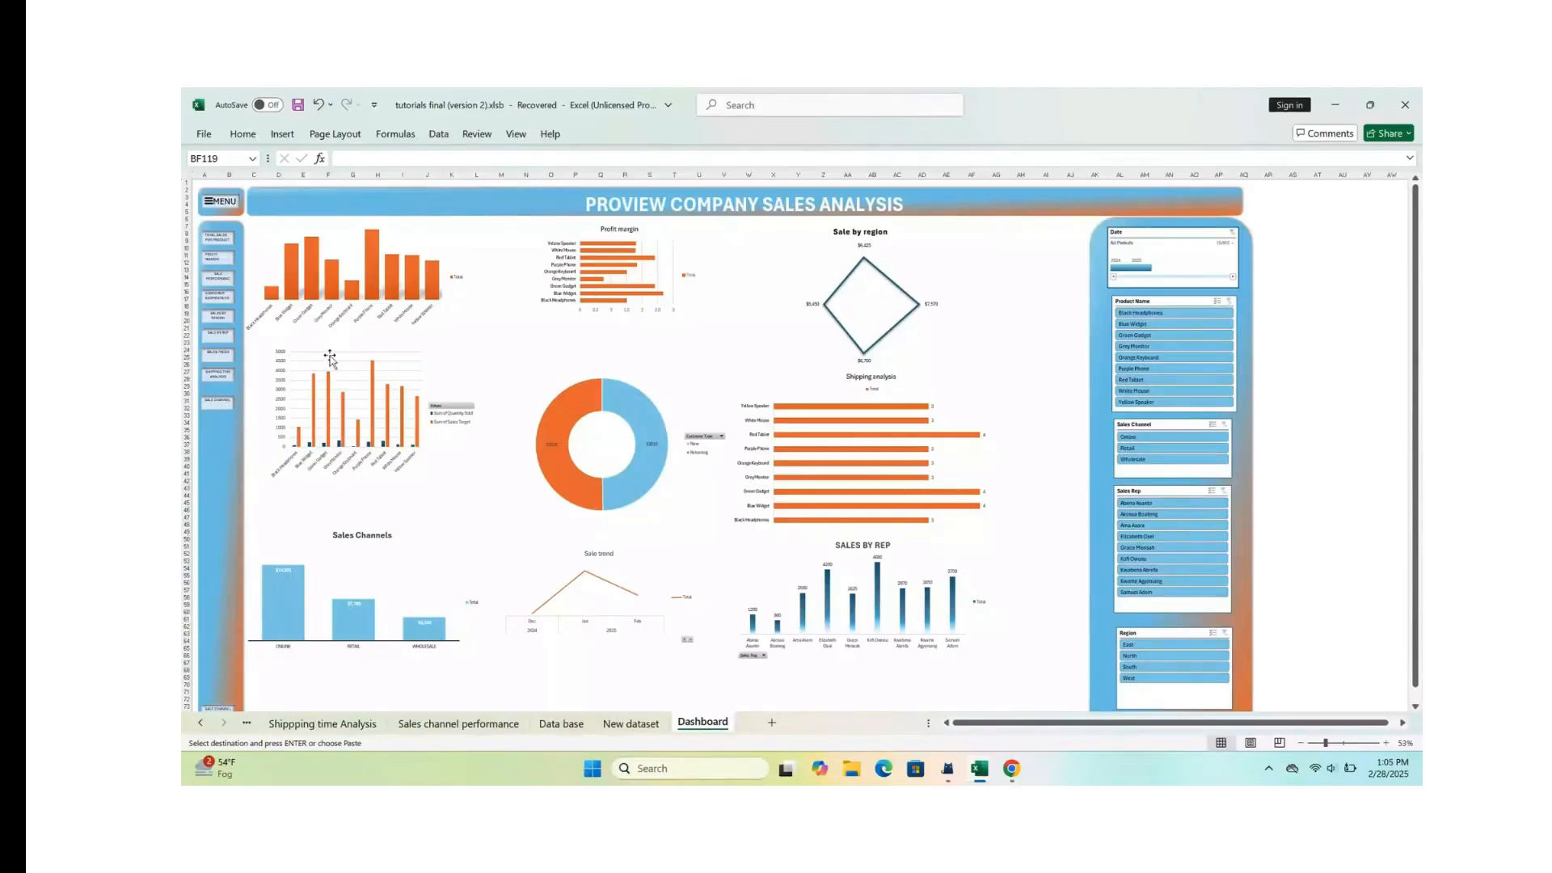
pyautogui.scroll(-2, 330, 358)
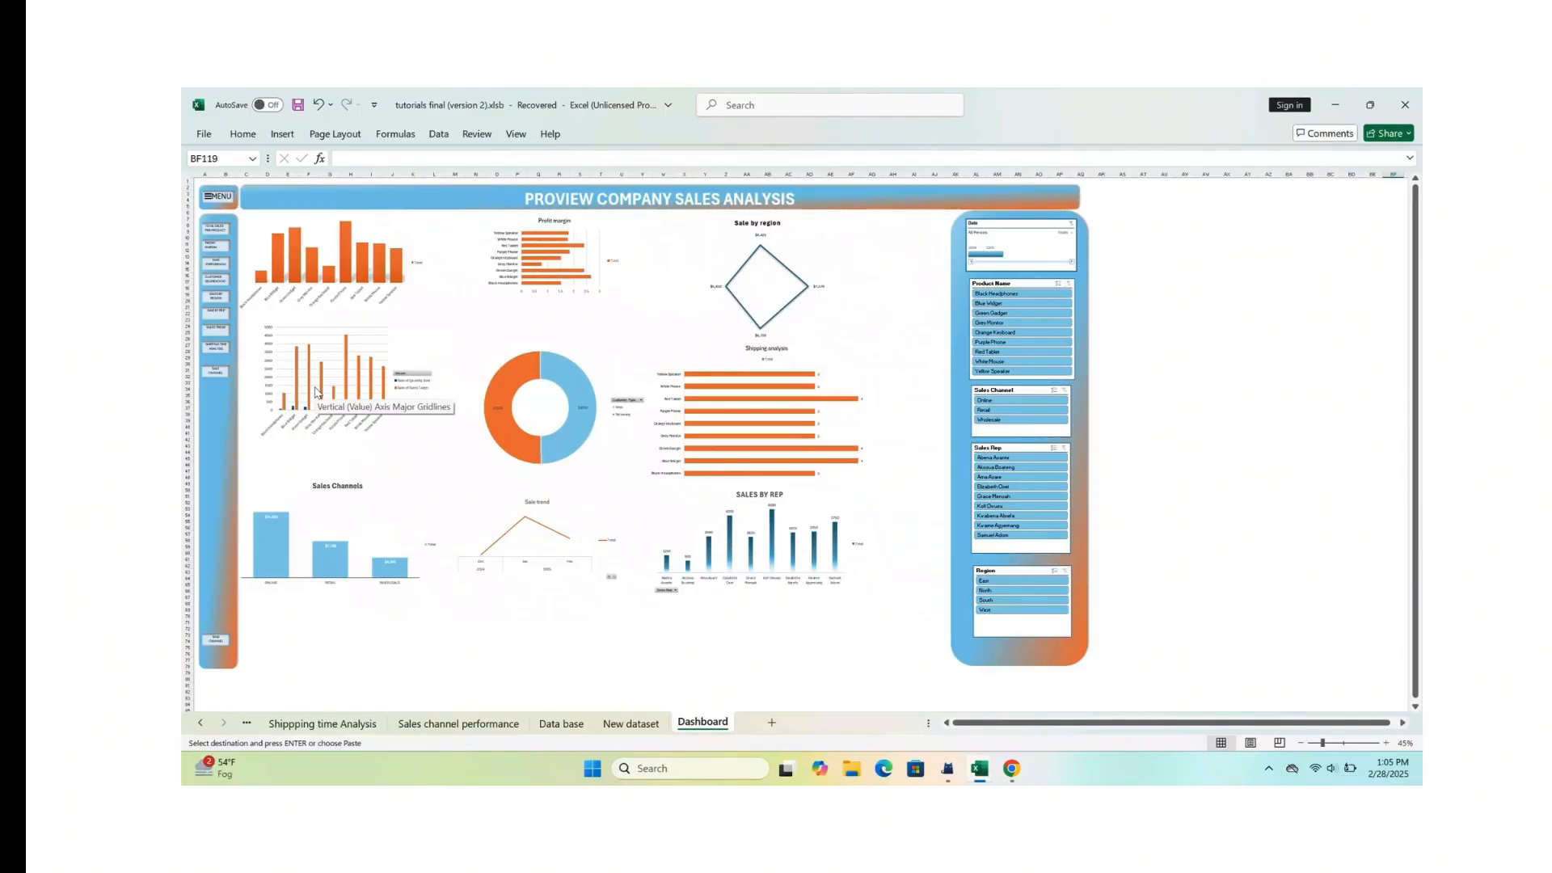
pyautogui.click(1008, 300)
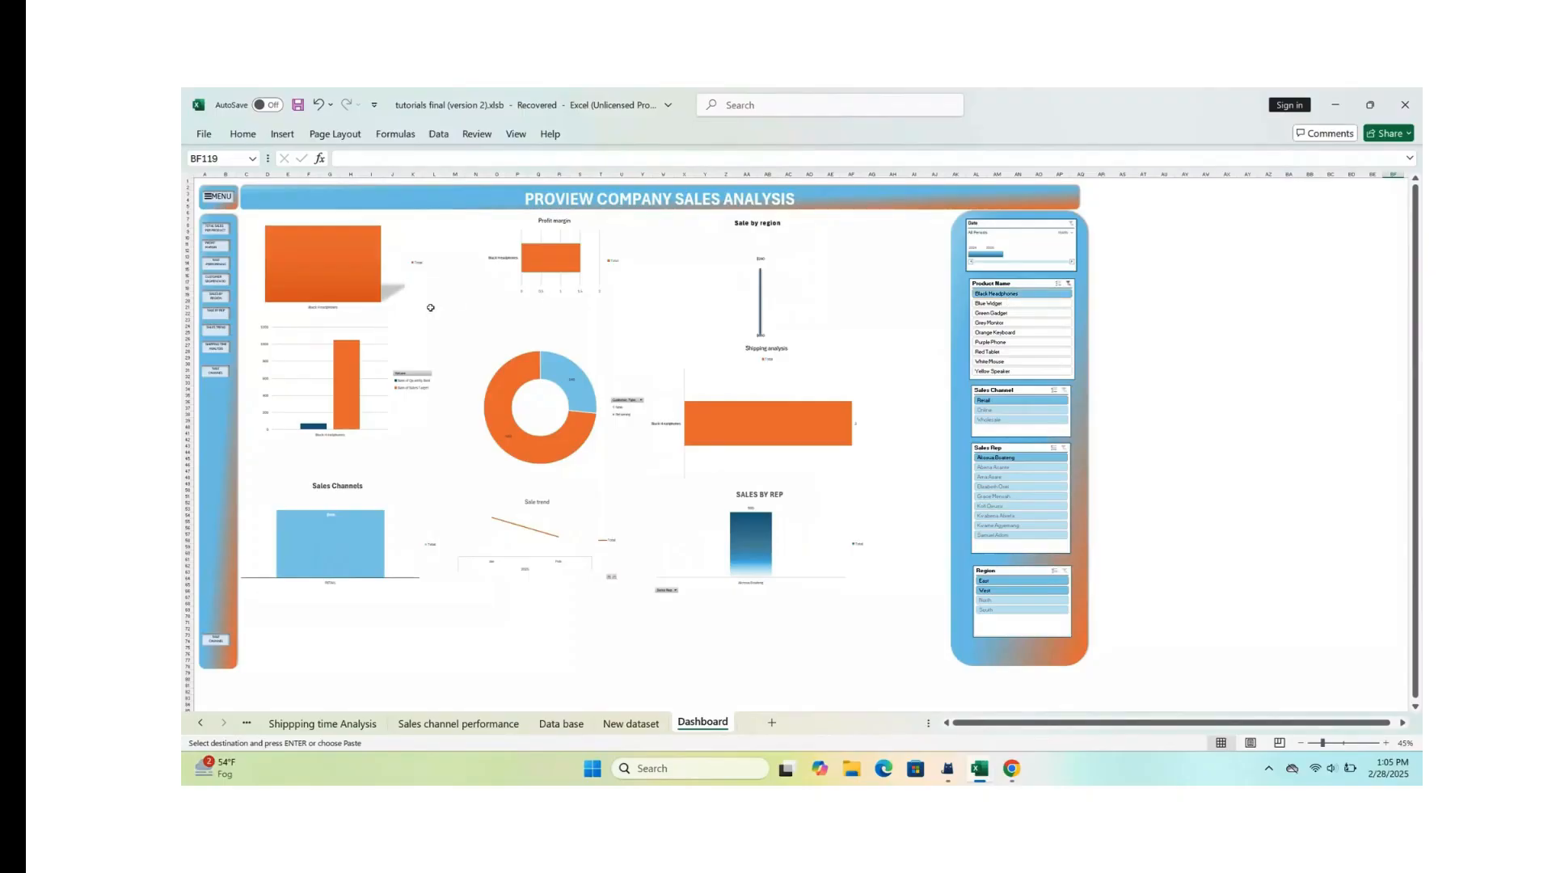
pyautogui.keyDown('ctrl'); pyautogui.scroll(2, 354, 444); pyautogui.keyUp('ctrl')
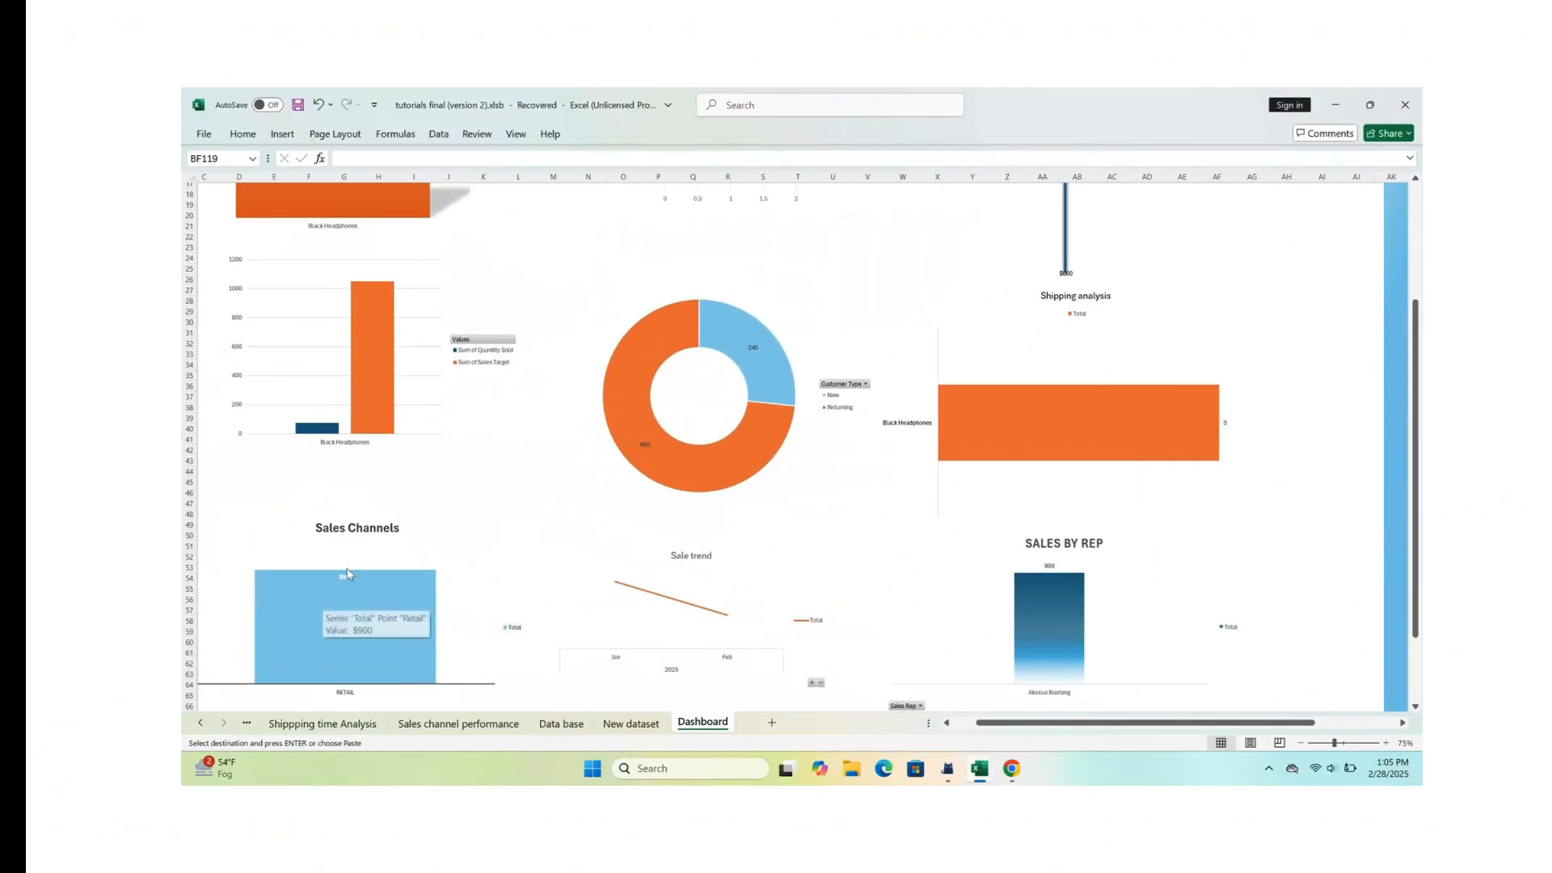
pyautogui.keyDown('ctrl'); pyautogui.scroll(-2, 705, 552); pyautogui.keyUp('ctrl')
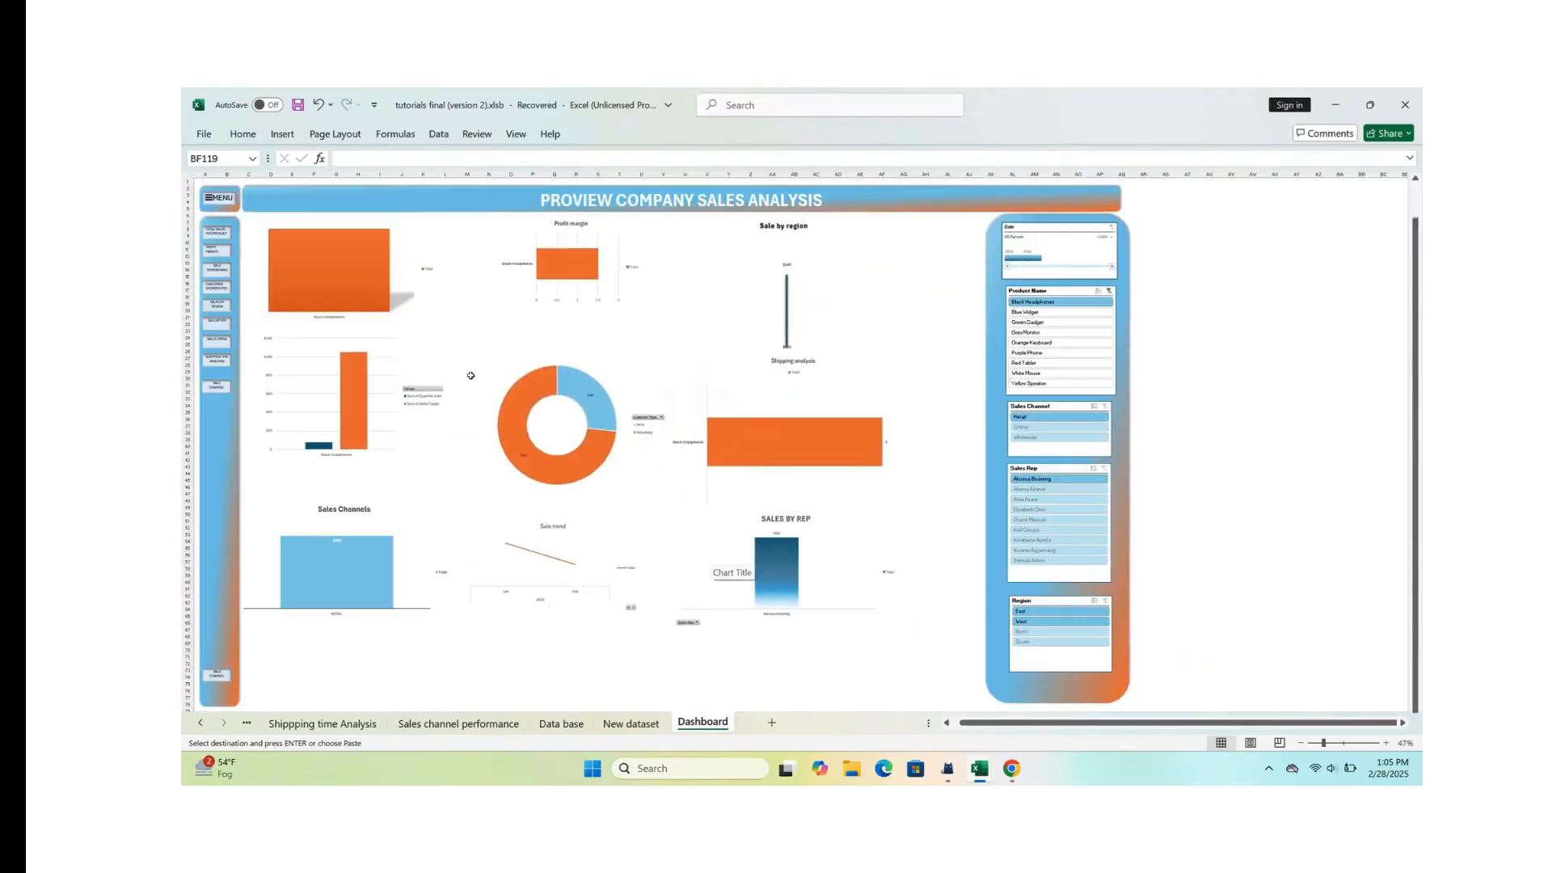
pyautogui.click(1108, 291)
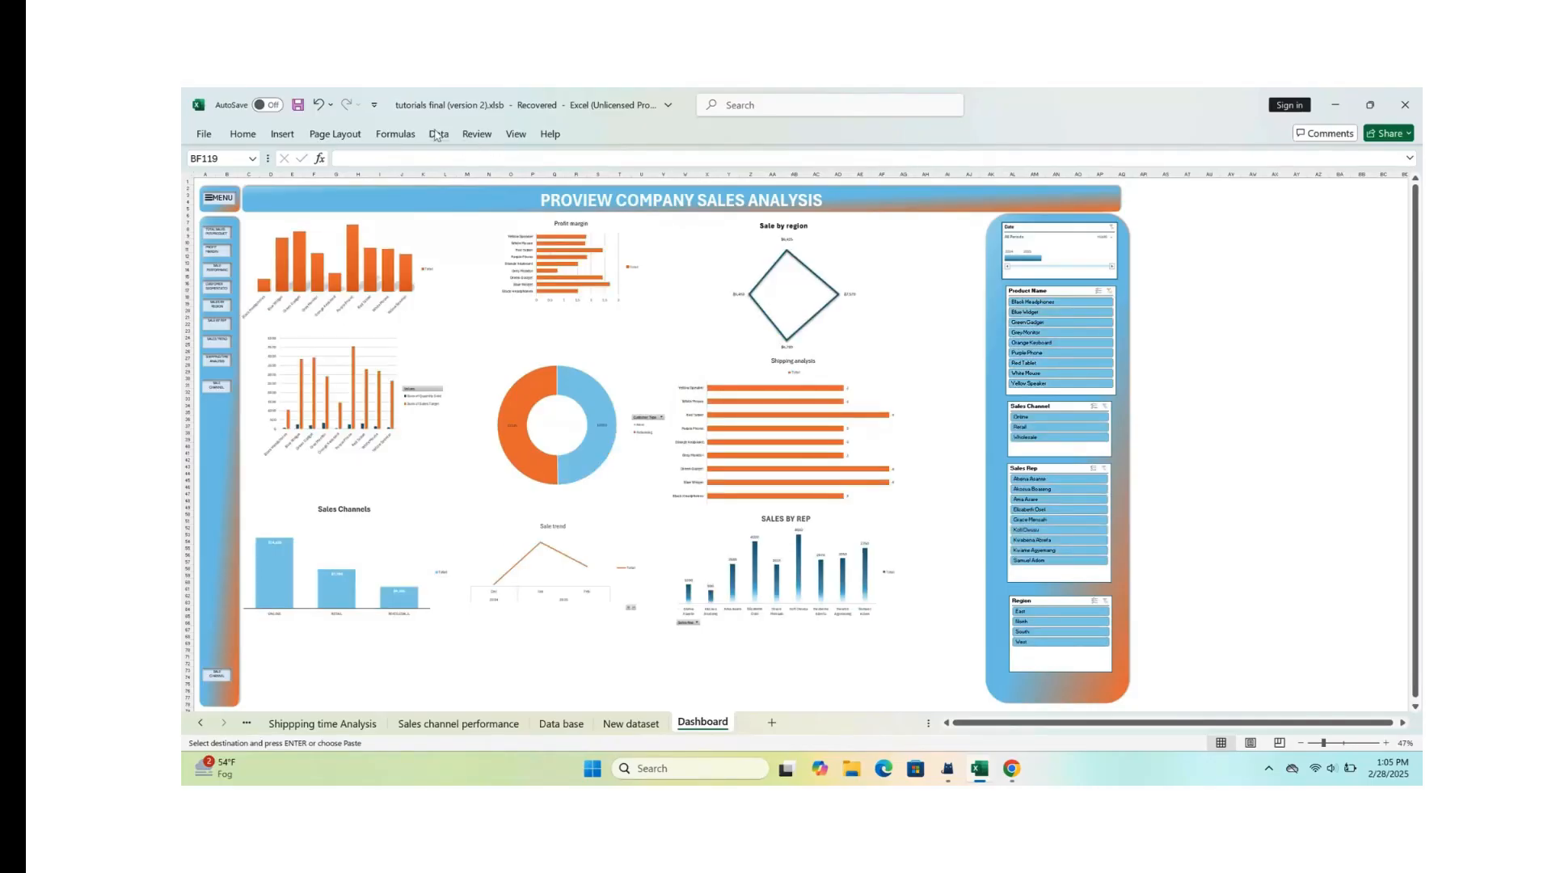
# Step: Refresh all of the workbook's data to bring the appended records into the dashboard charts, and inspect the charts up close
pyautogui.click(477, 135)
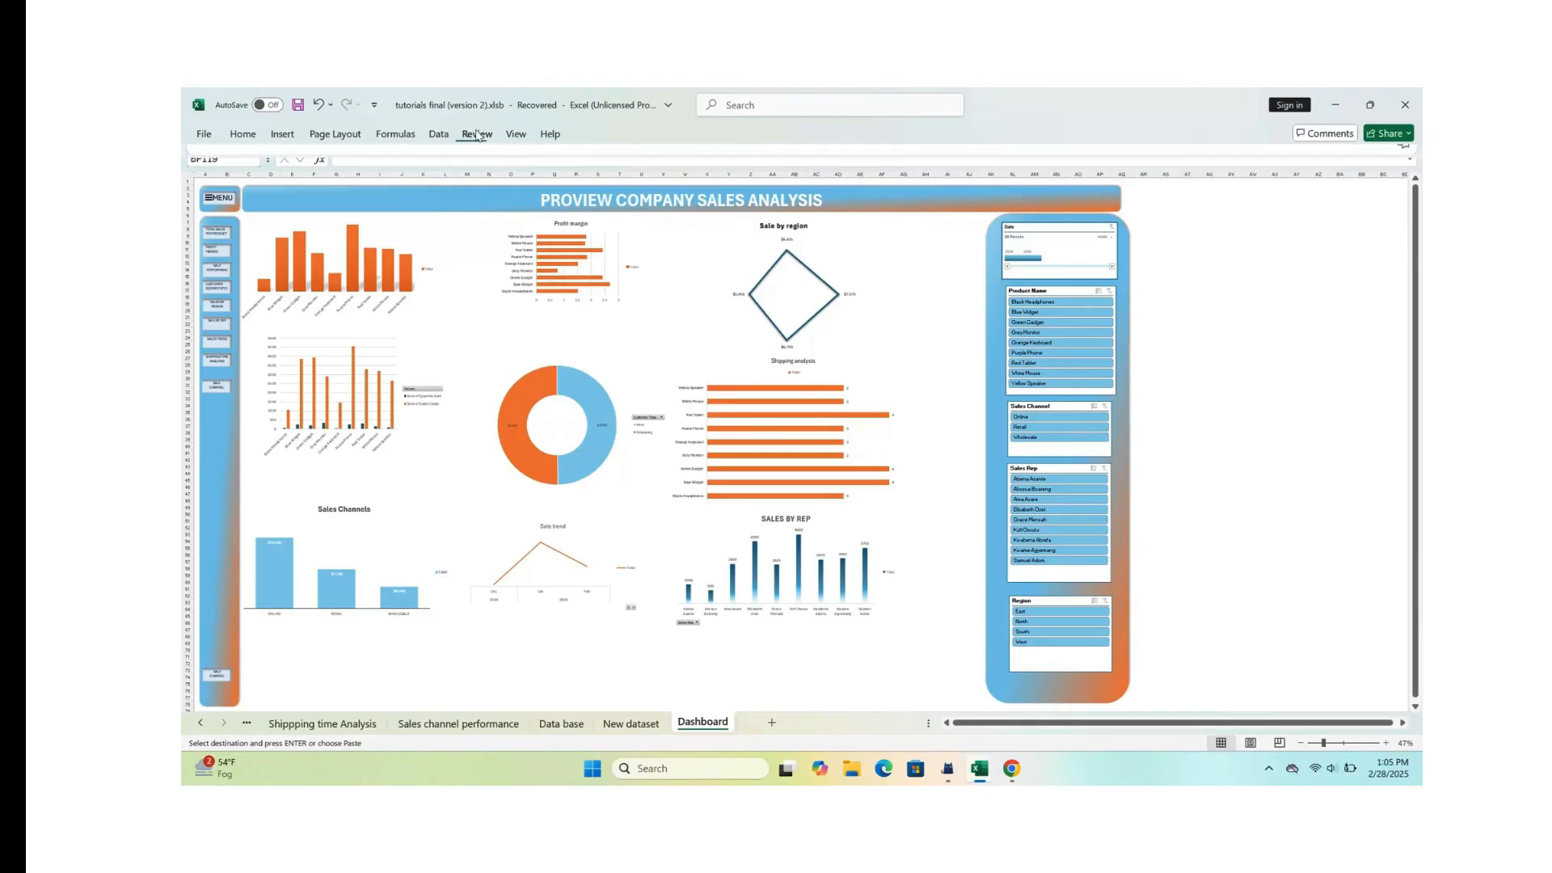
pyautogui.click(517, 135)
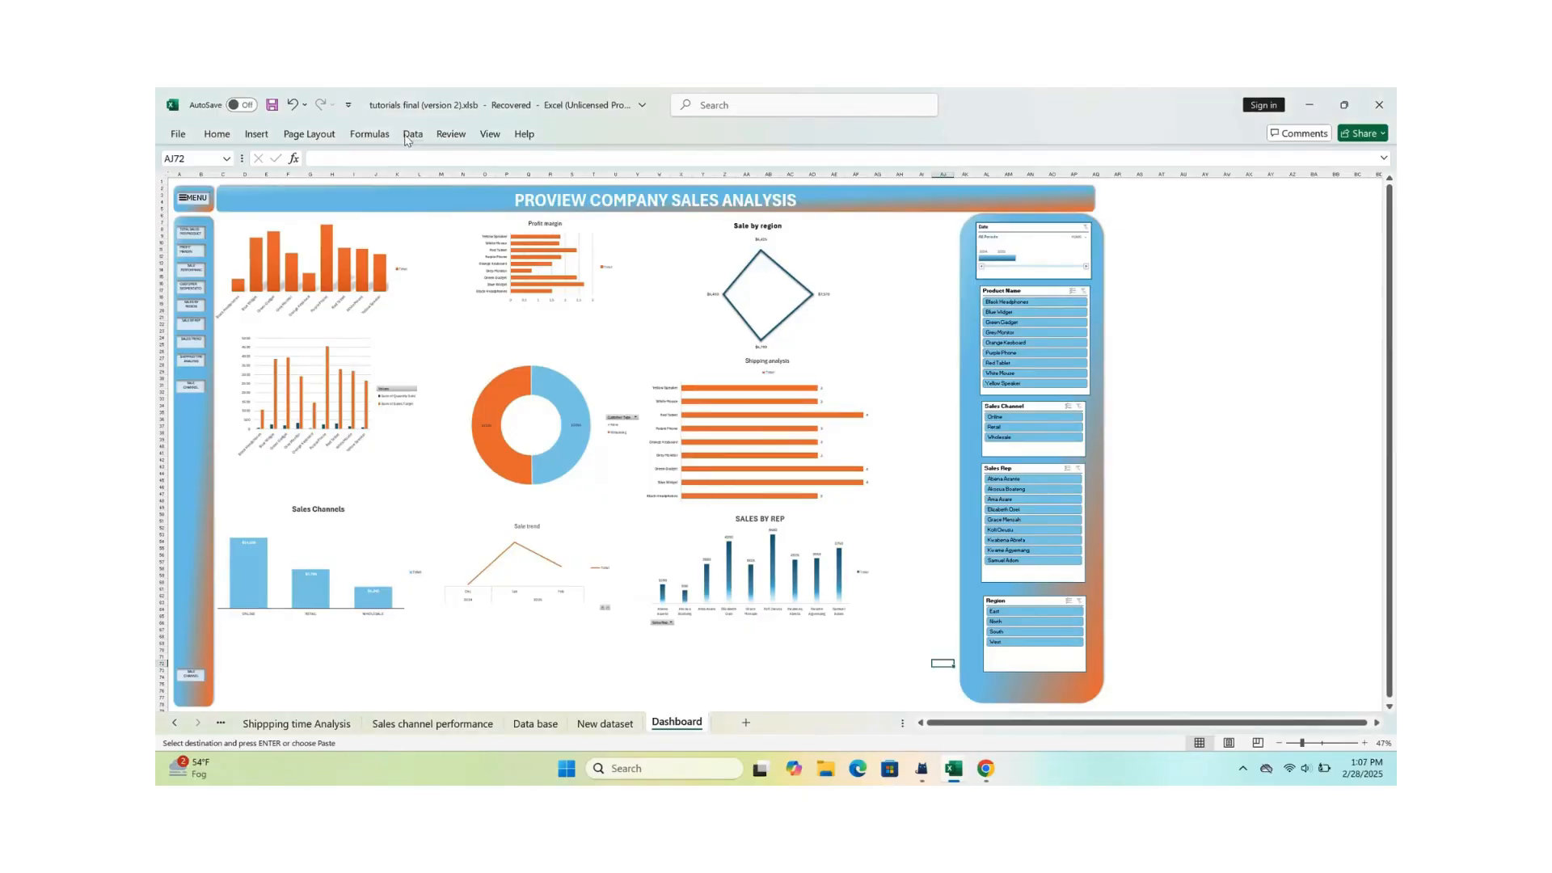
pyautogui.click(411, 135)
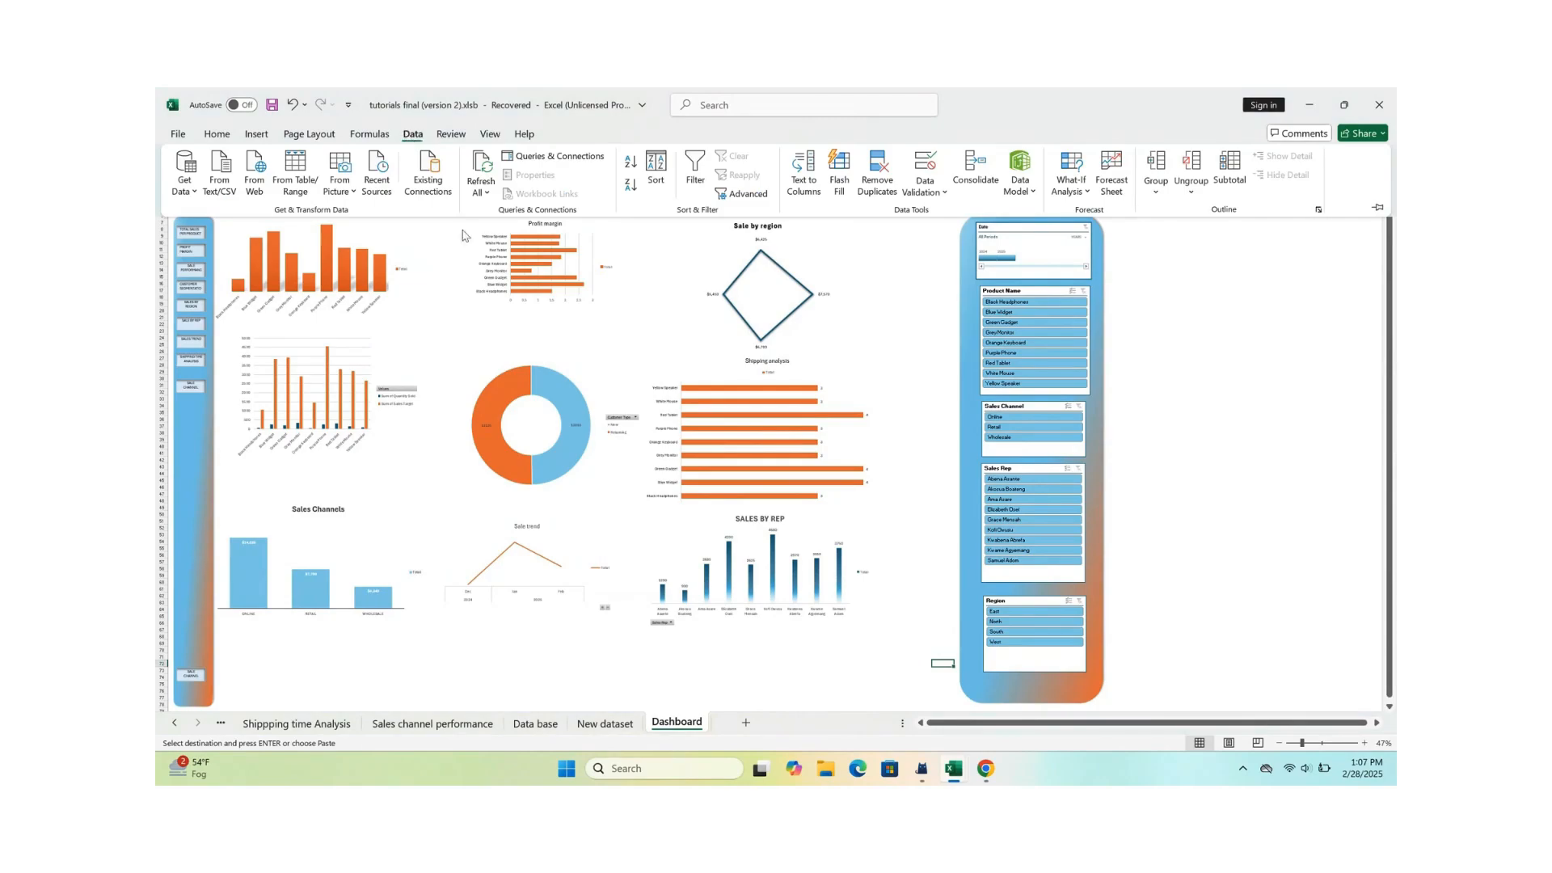
pyautogui.click(481, 167)
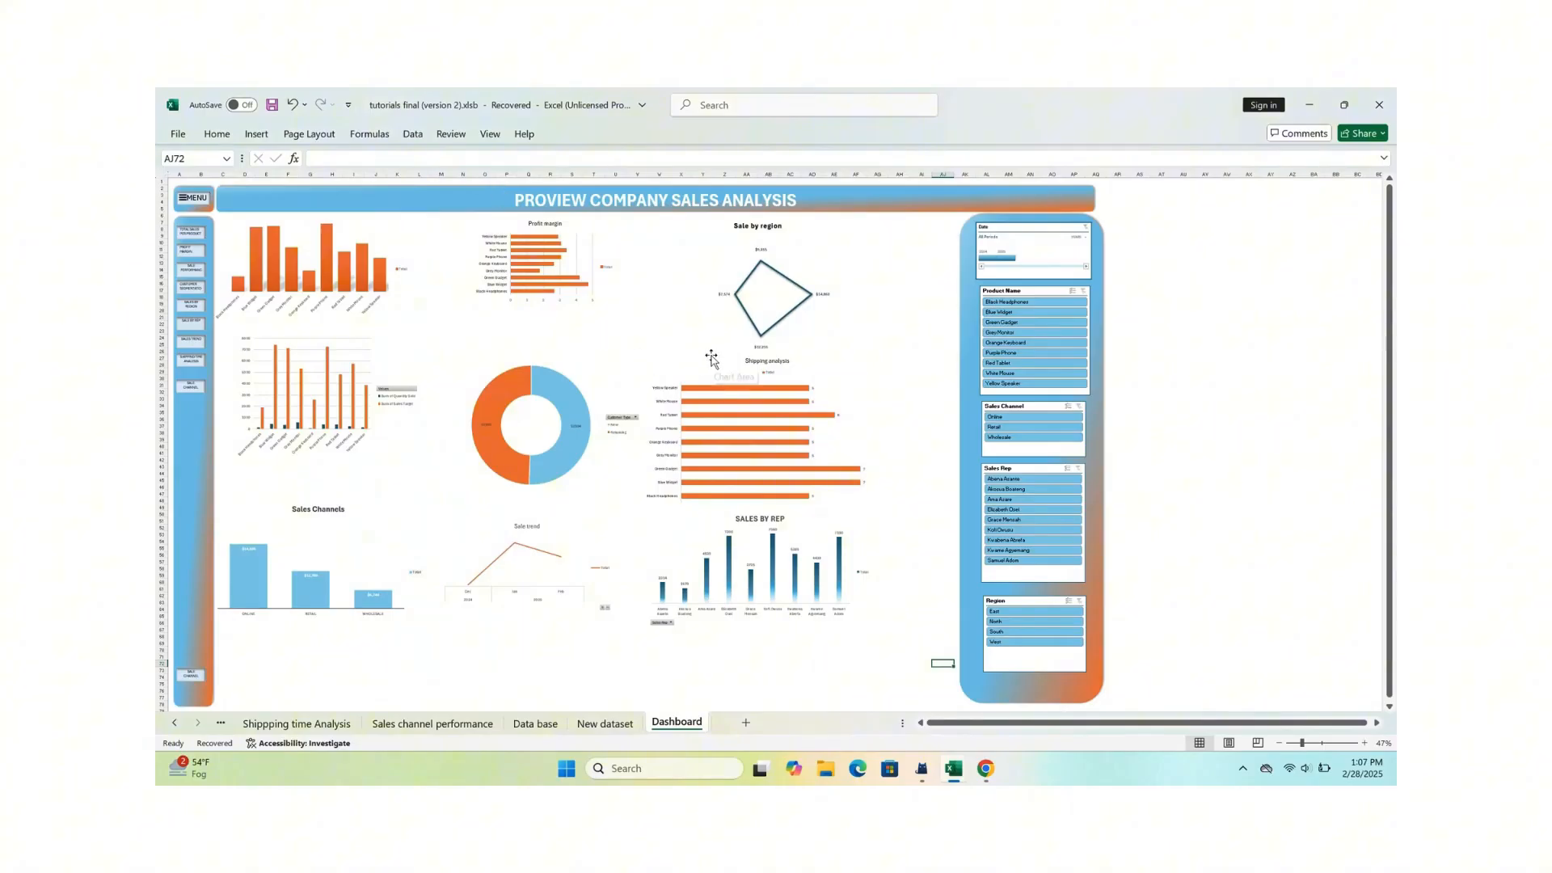
pyautogui.scroll(2, 711, 357)
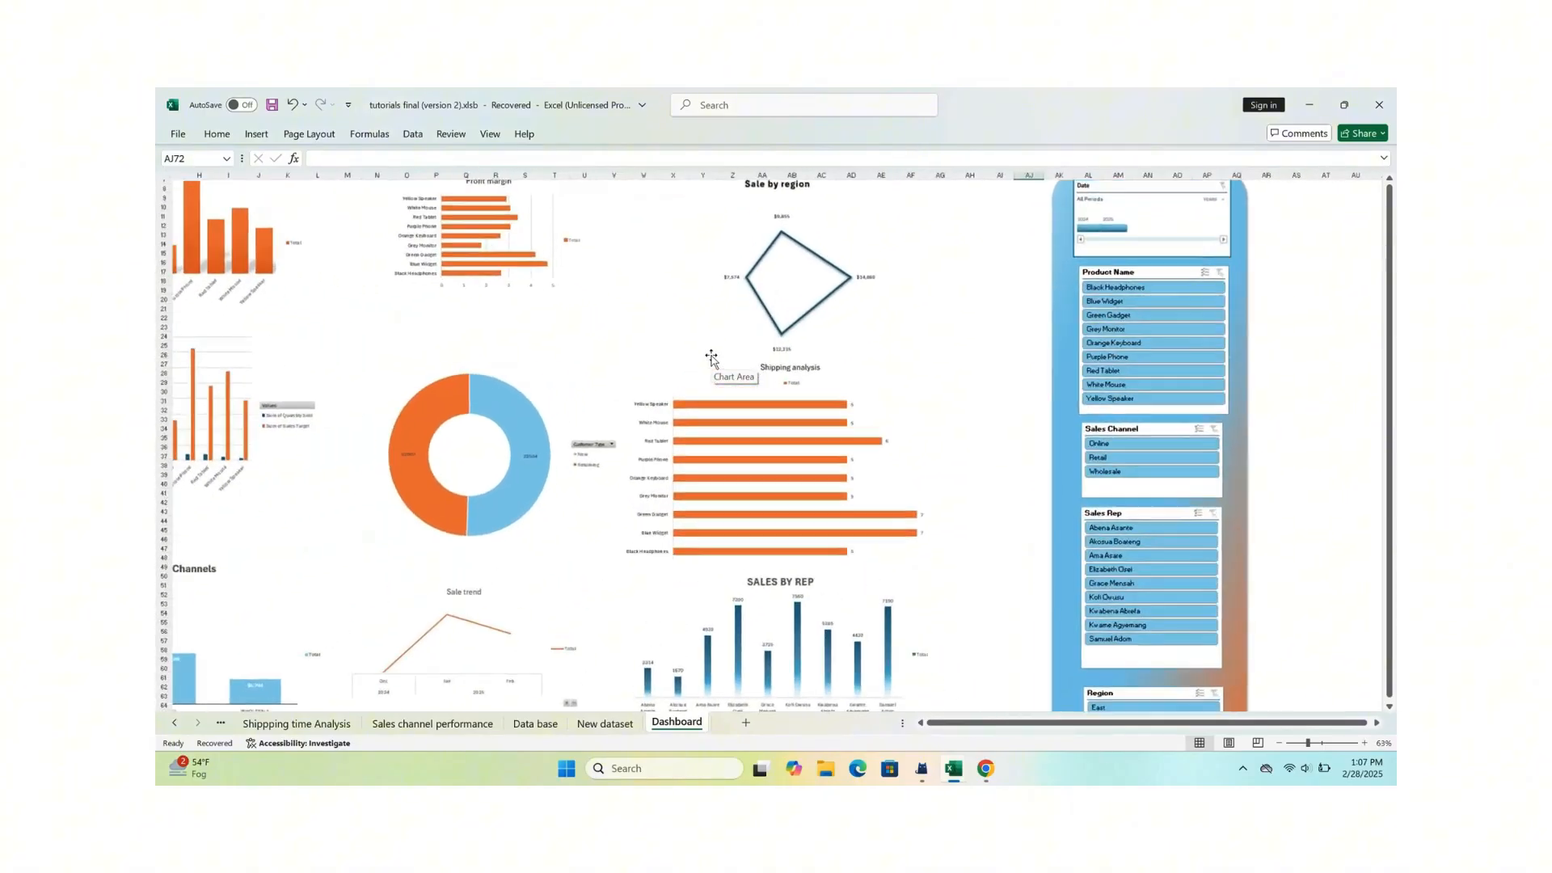
# Step: Filter the whole dashboard by Black Headphones, White Mouse and Orange Keyboard in turn with the Product Name slicer
pyautogui.scroll(-3, 712, 356)
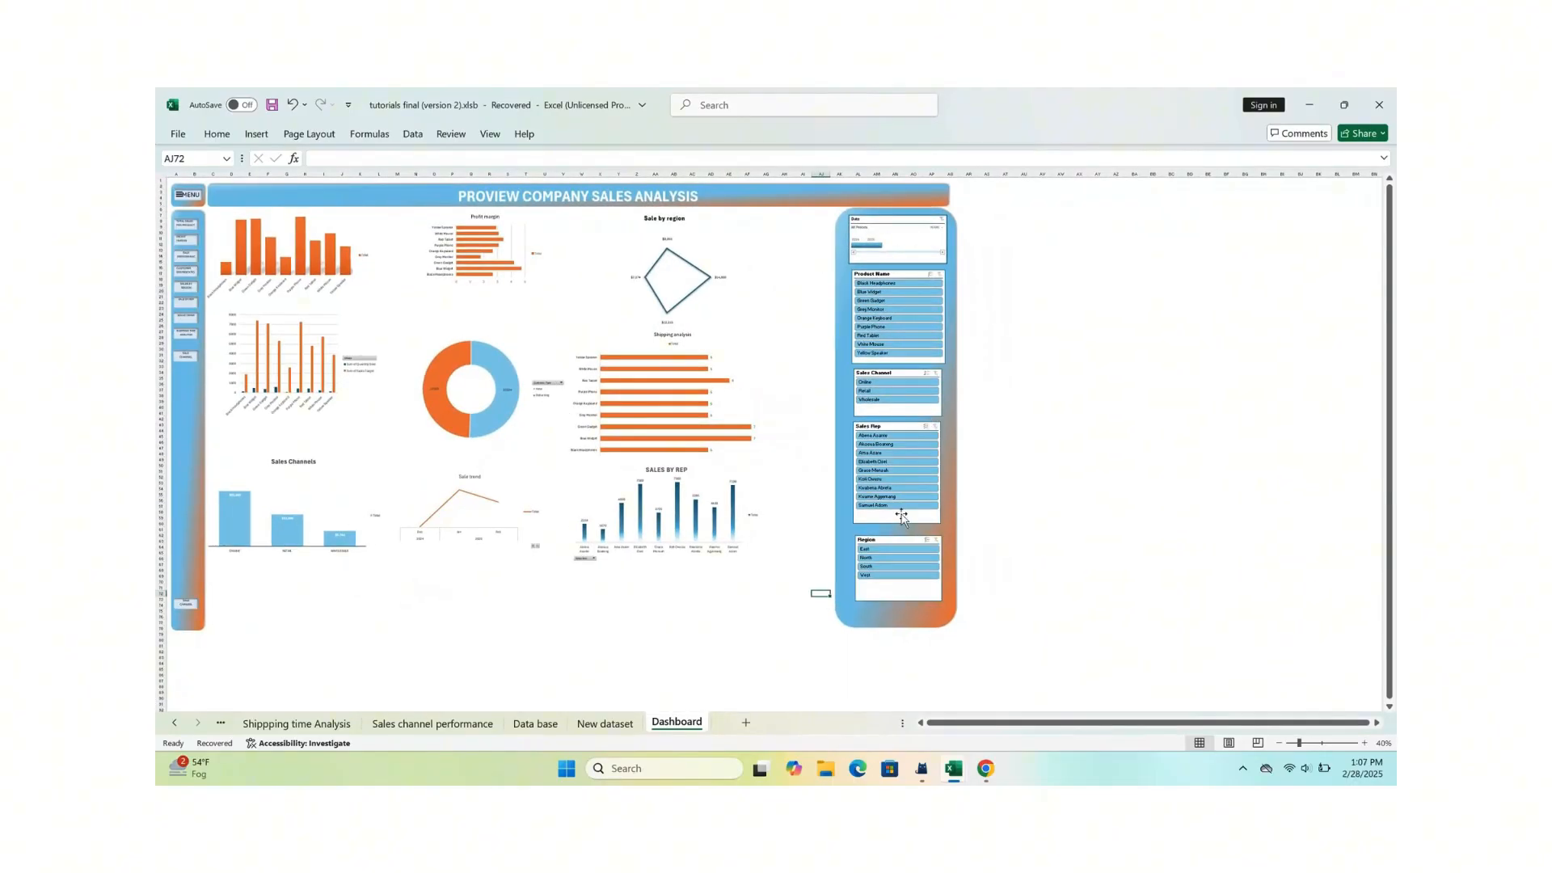
pyautogui.click(904, 284)
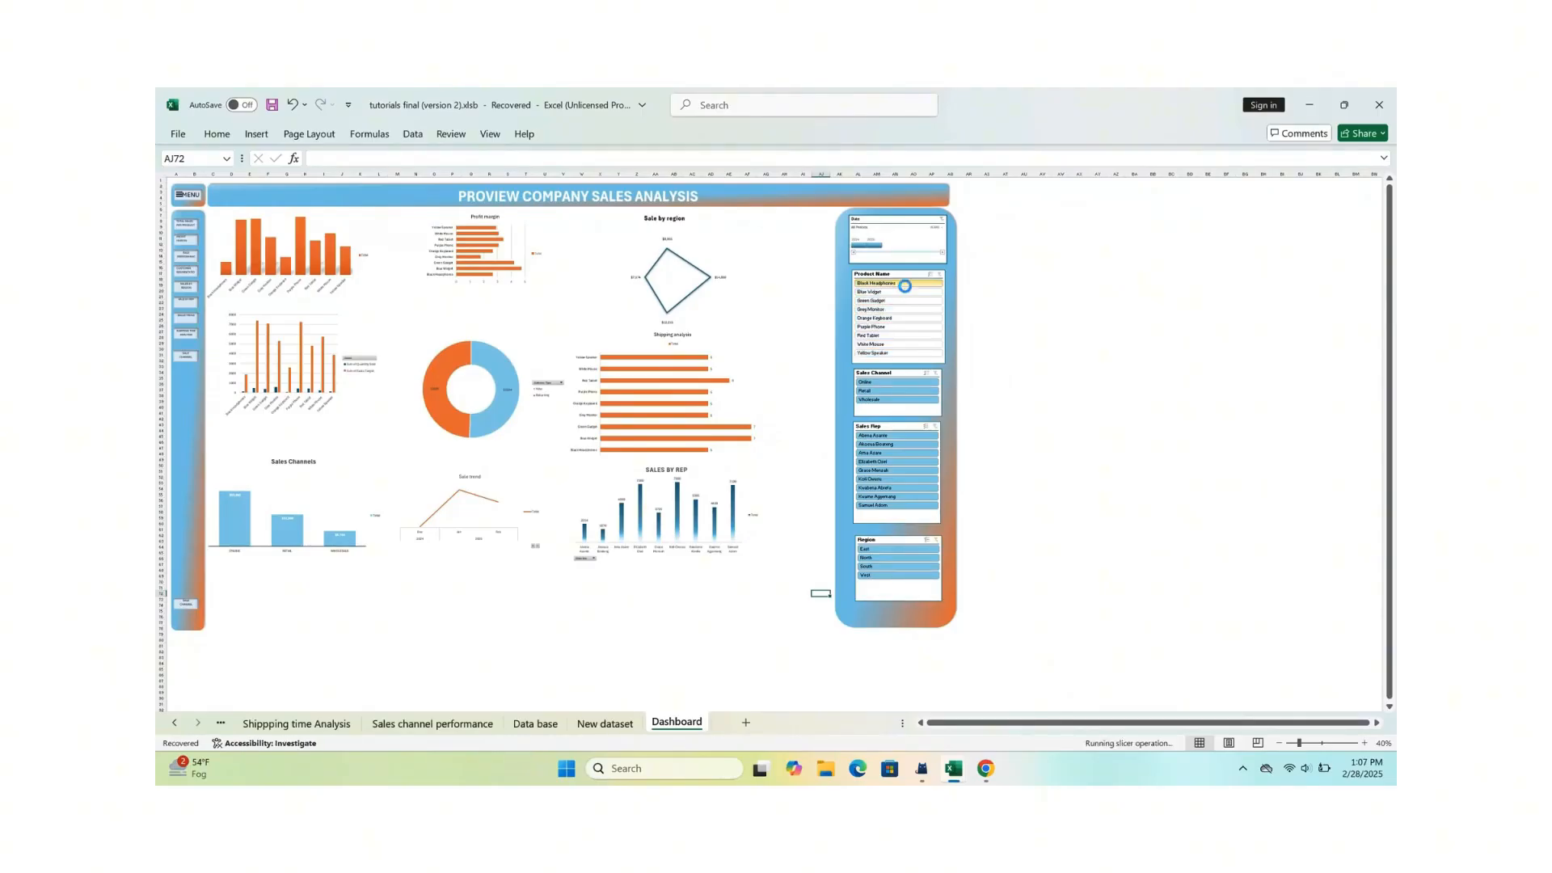
pyautogui.click(900, 346)
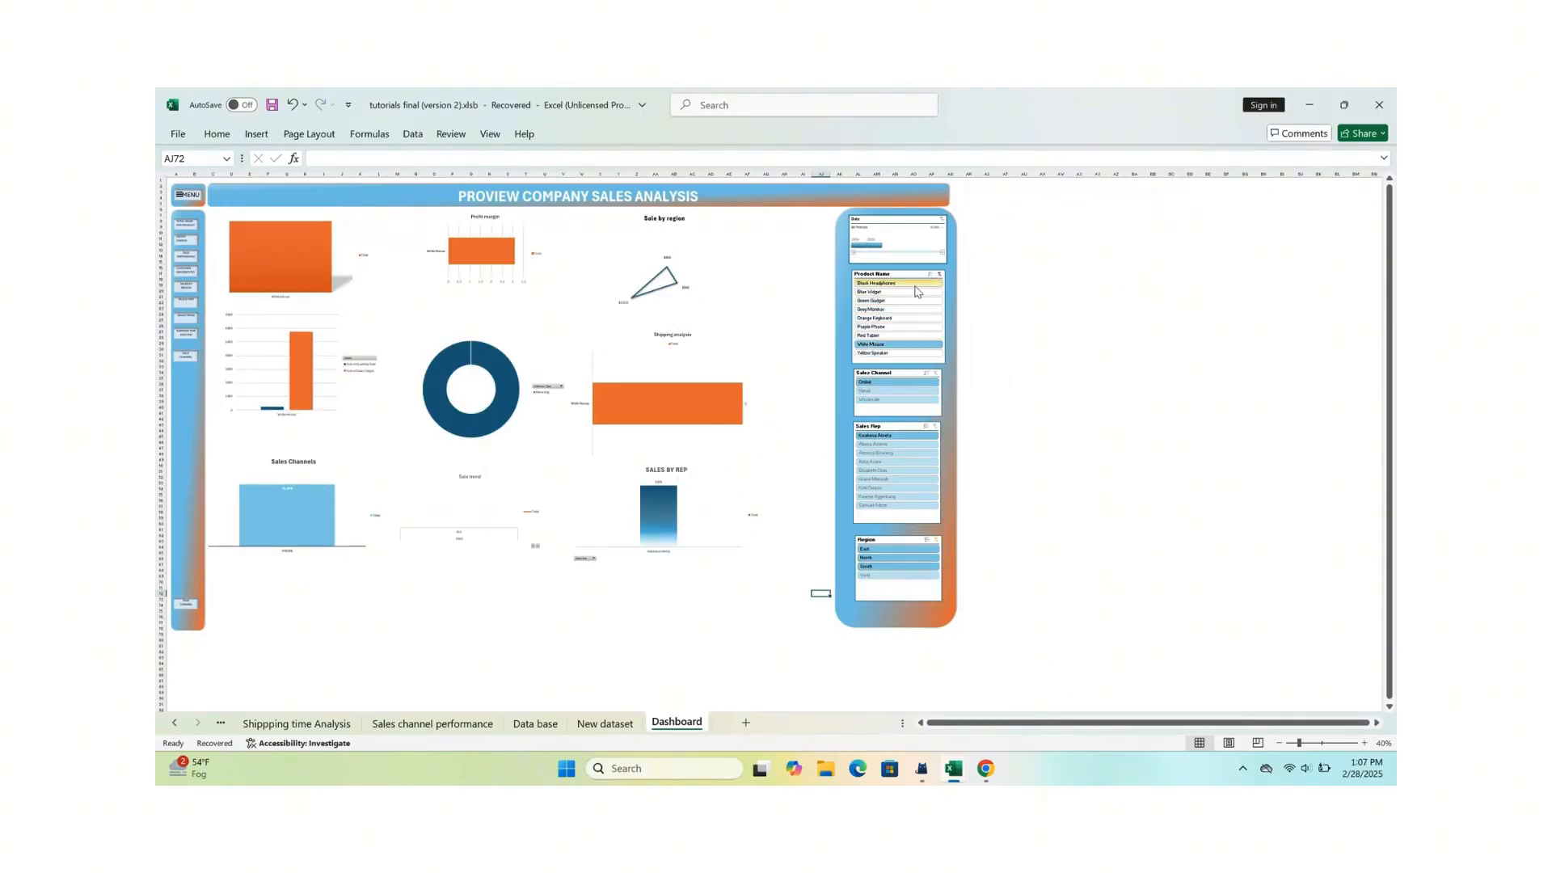
pyautogui.click(901, 301)
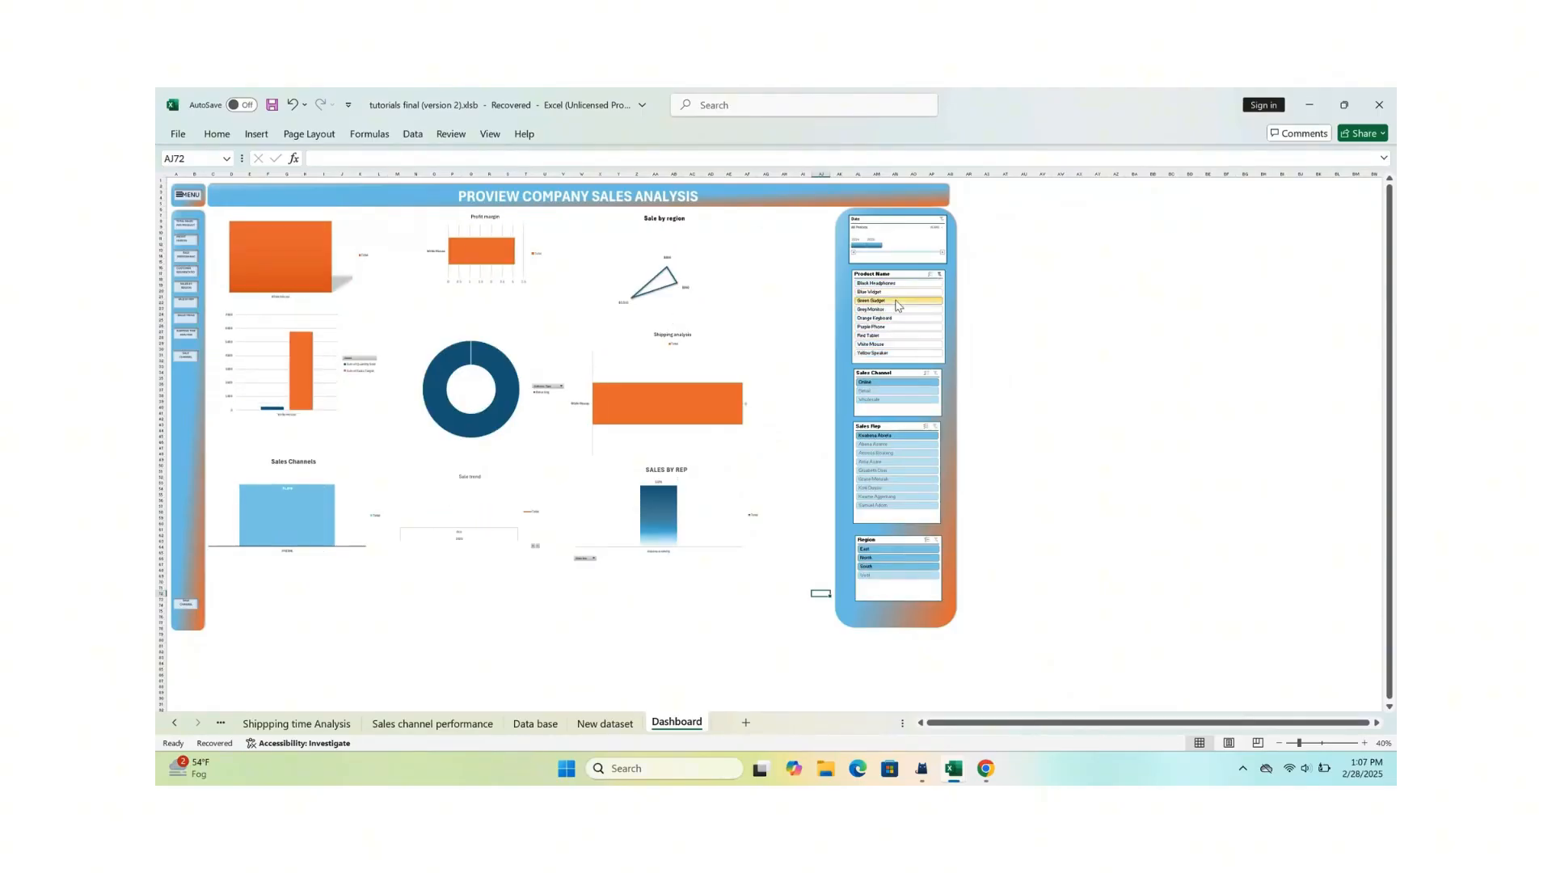
# Step: Filter the dashboard by Yellow Speaker and the Wholesale channel, and clear the Sales Channel, Sales Rep and Product Name filters
pyautogui.click(897, 354)
pyautogui.click(877, 400)
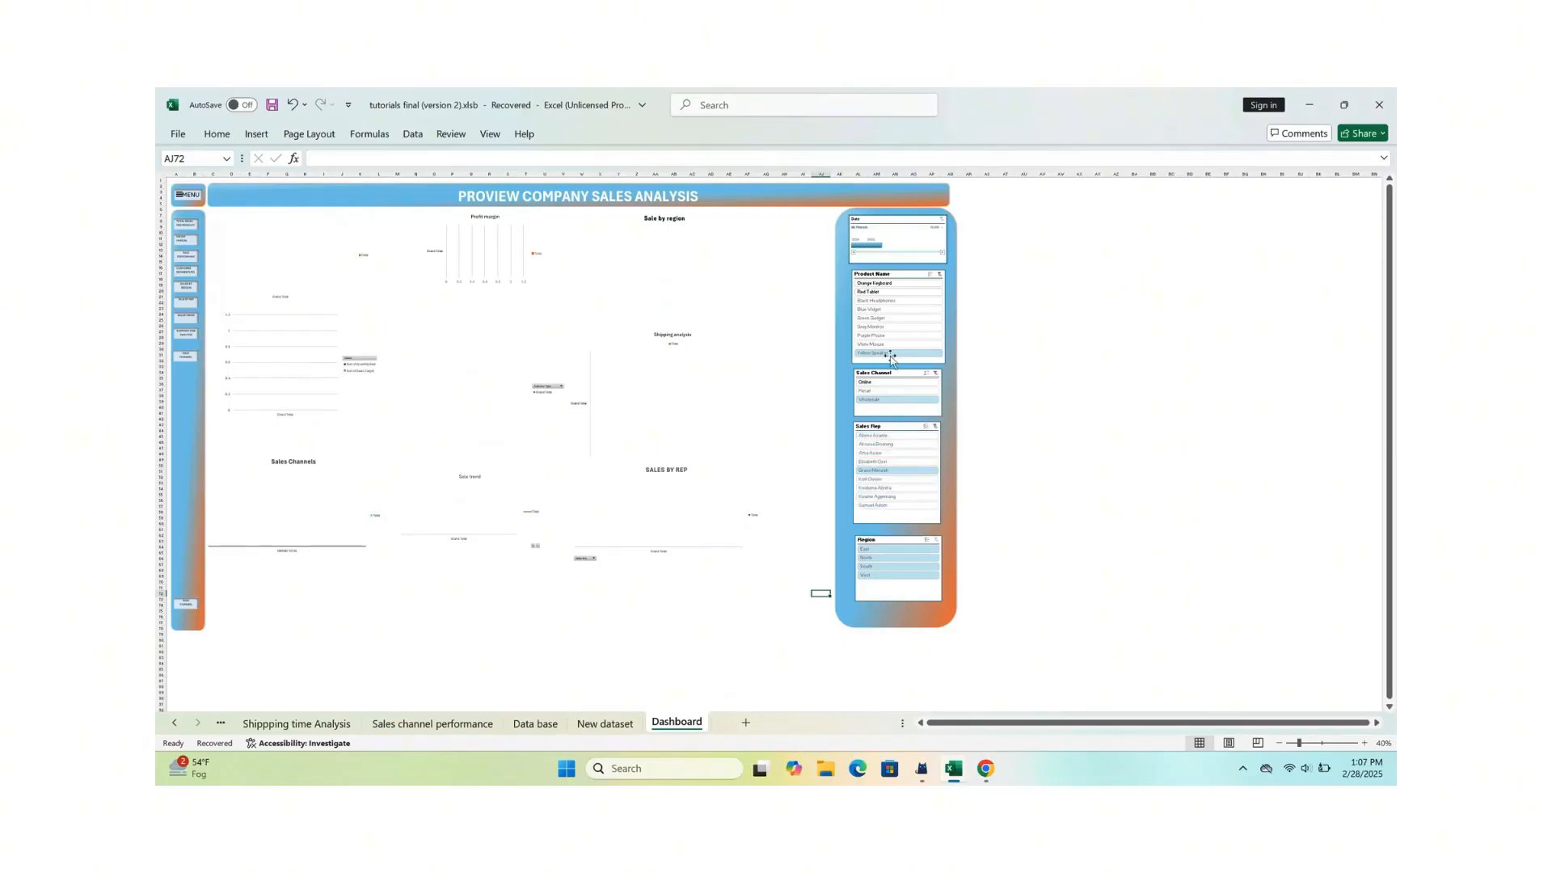
pyautogui.click(935, 373)
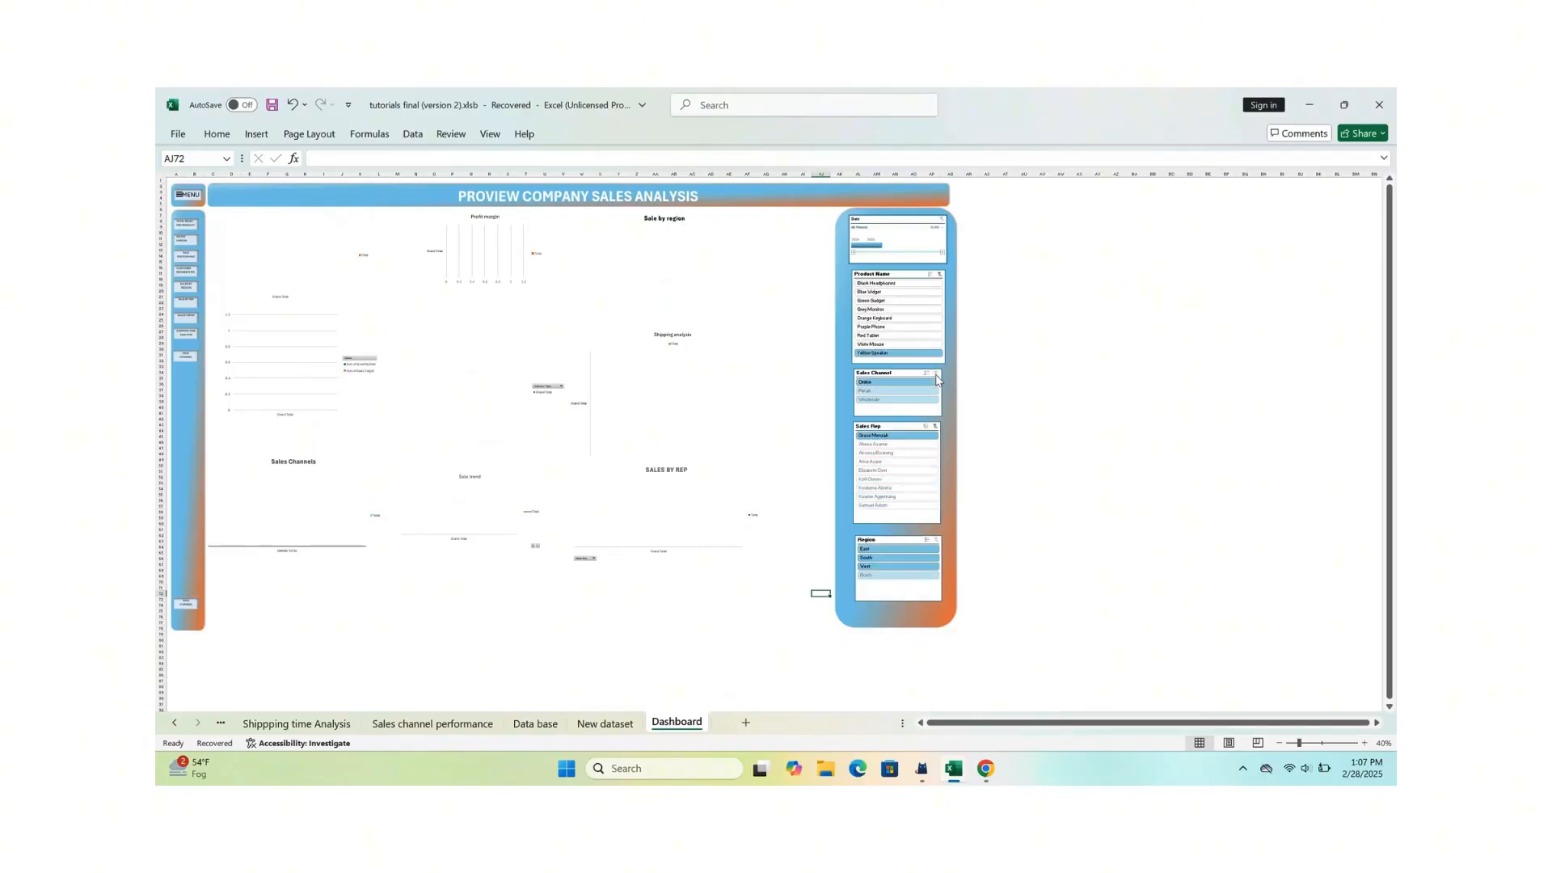
pyautogui.click(935, 427)
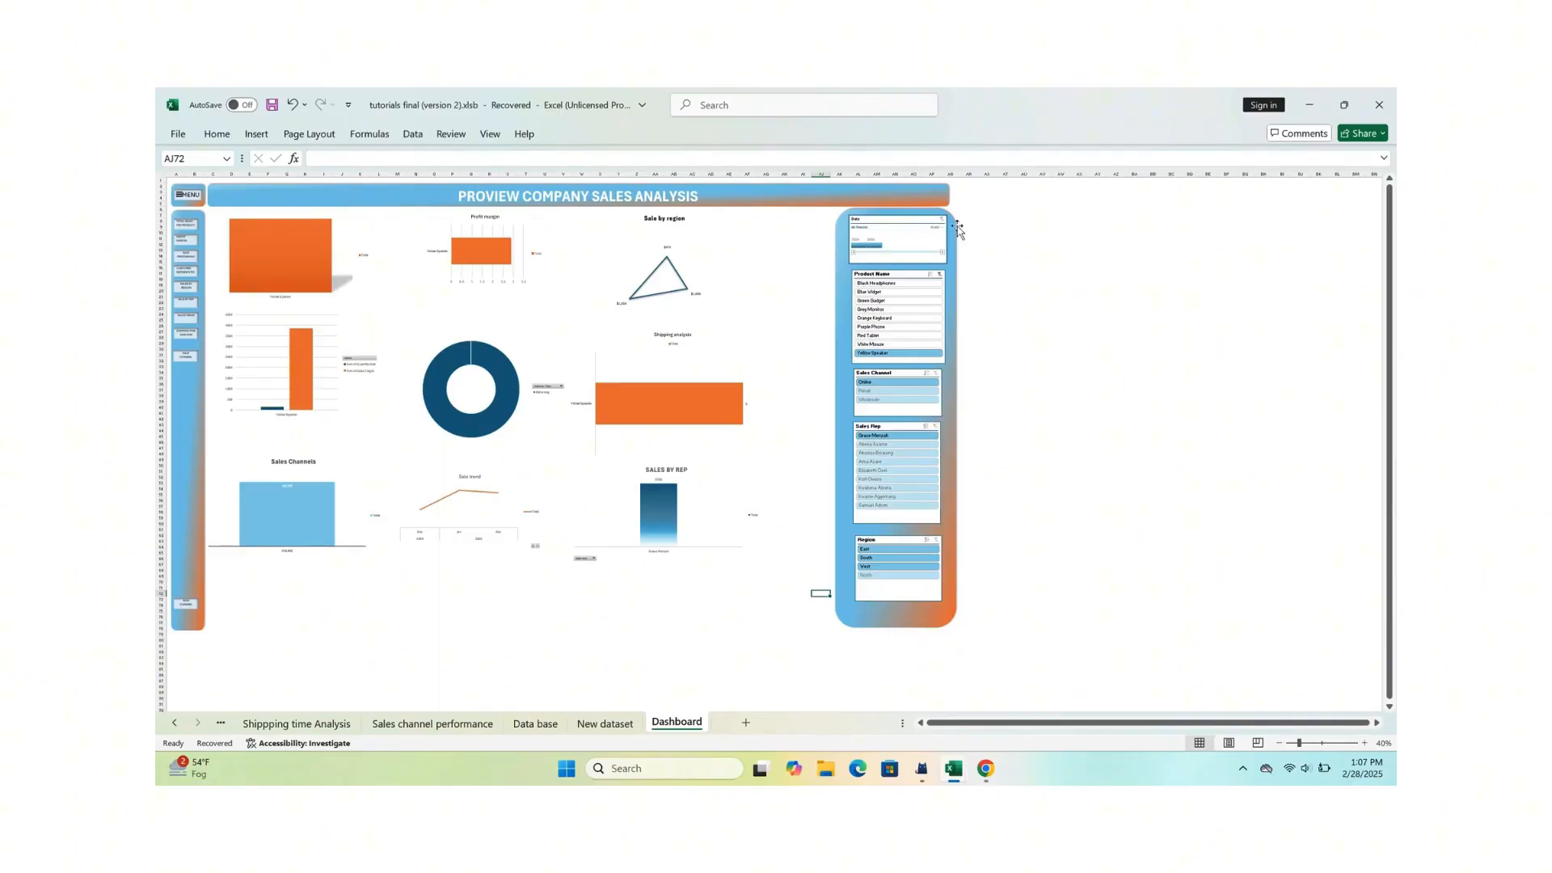
pyautogui.click(940, 275)
# Step: Inspect the unfiltered dashboard, then test the Menu link and two of the sidebar's sheet links, returning to the dashboard each time
pyautogui.keyDown('ctrl'); pyautogui.scroll(1, 745, 365); pyautogui.keyUp('ctrl')
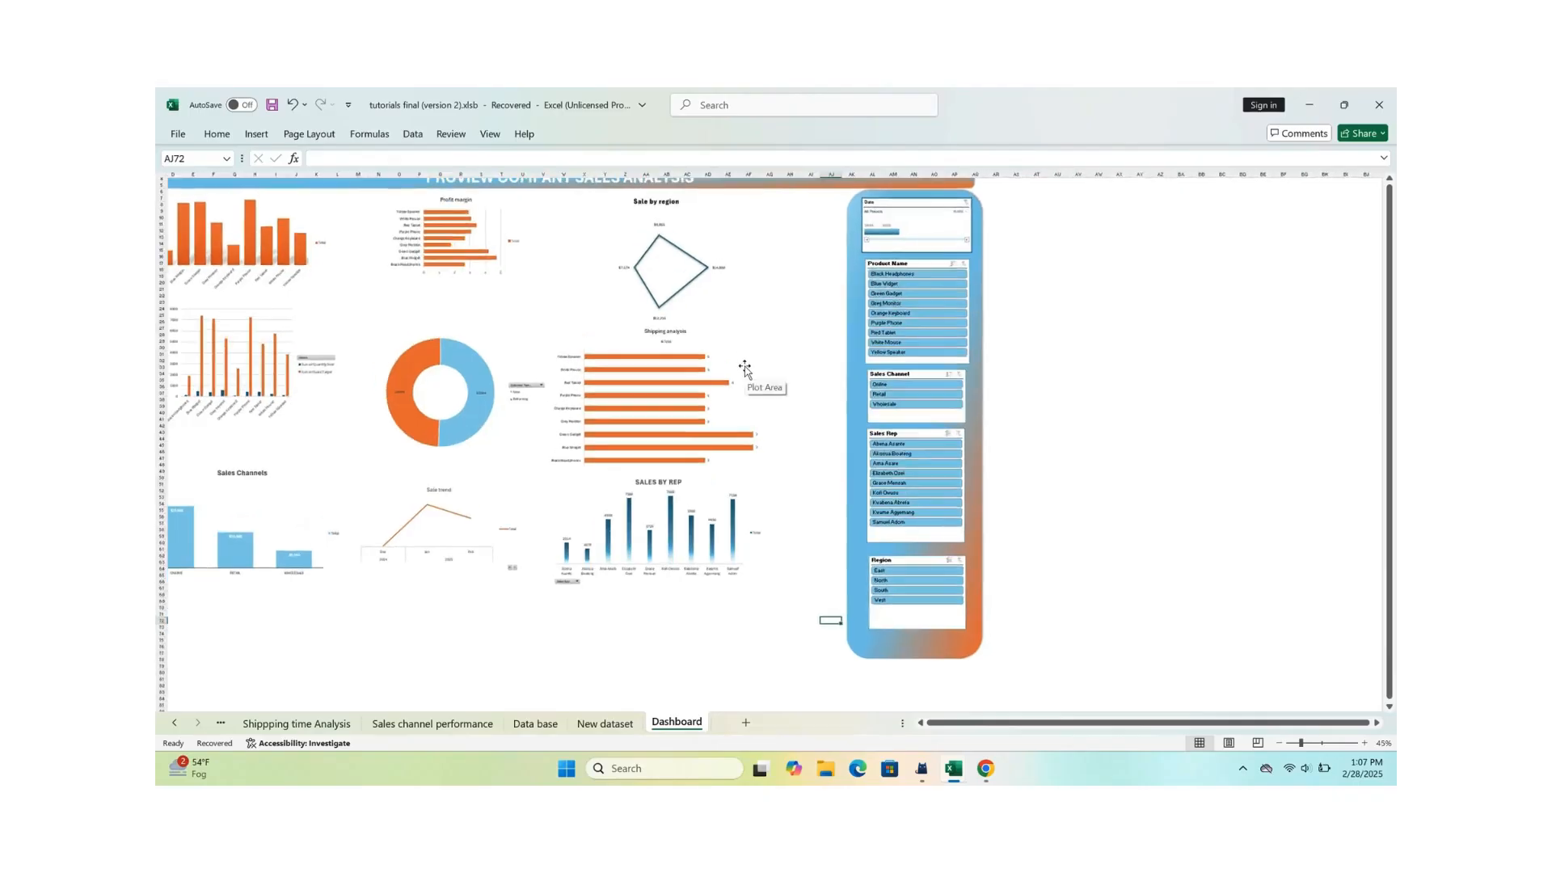
pyautogui.hscroll(-2, 703, 373)
pyautogui.scroll(2, 671, 378)
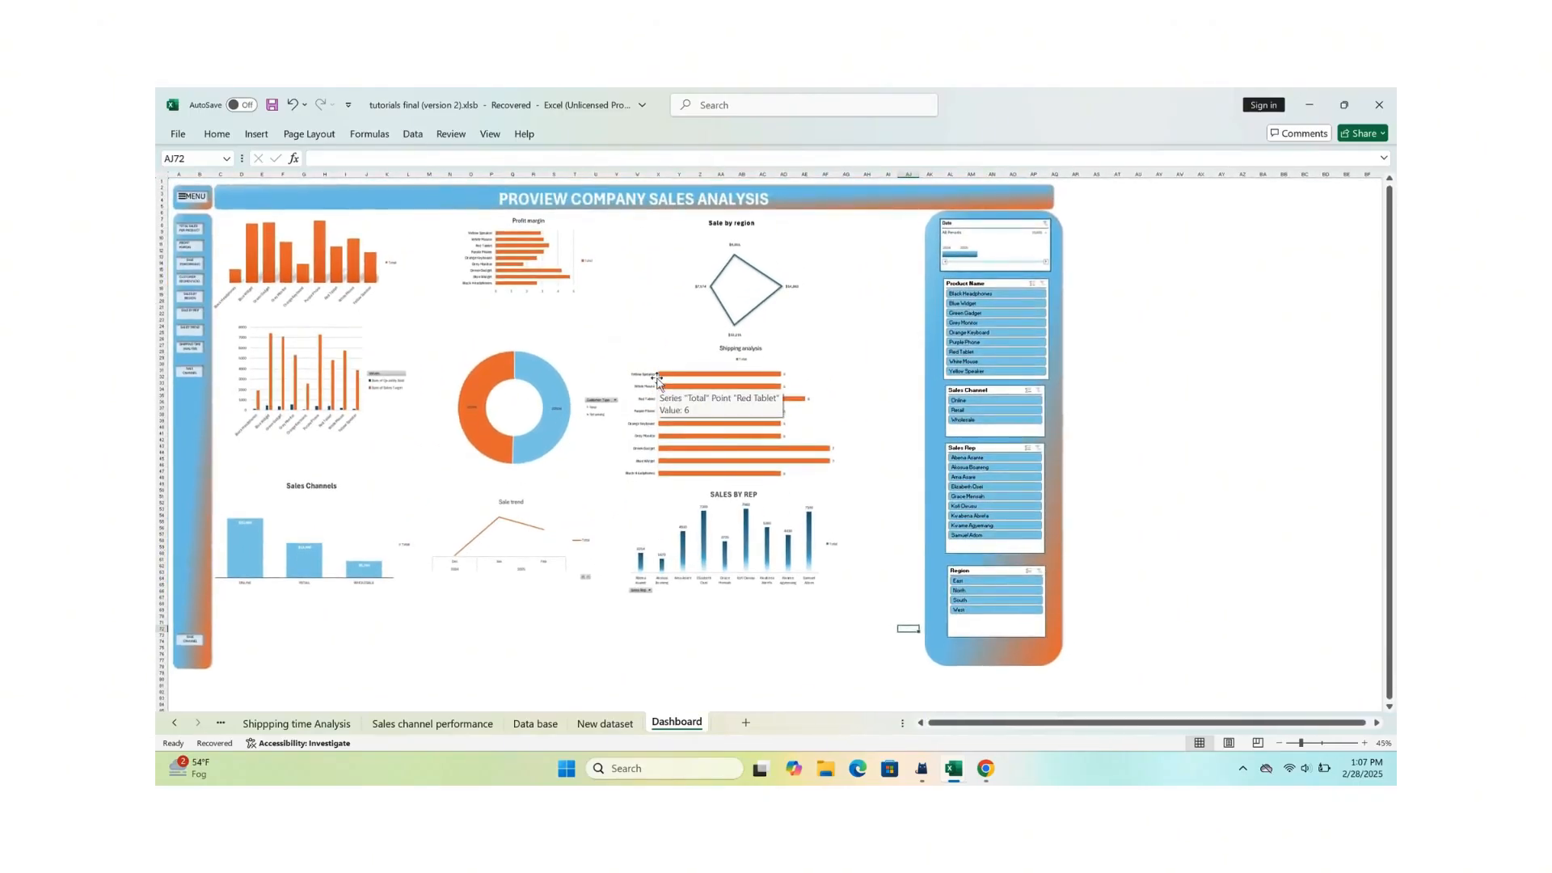
pyautogui.keyDown('ctrl'); pyautogui.scroll(3, 659, 384); pyautogui.keyUp('ctrl')
pyautogui.keyDown('ctrl'); pyautogui.scroll(-4, 660, 384); pyautogui.keyUp('ctrl')
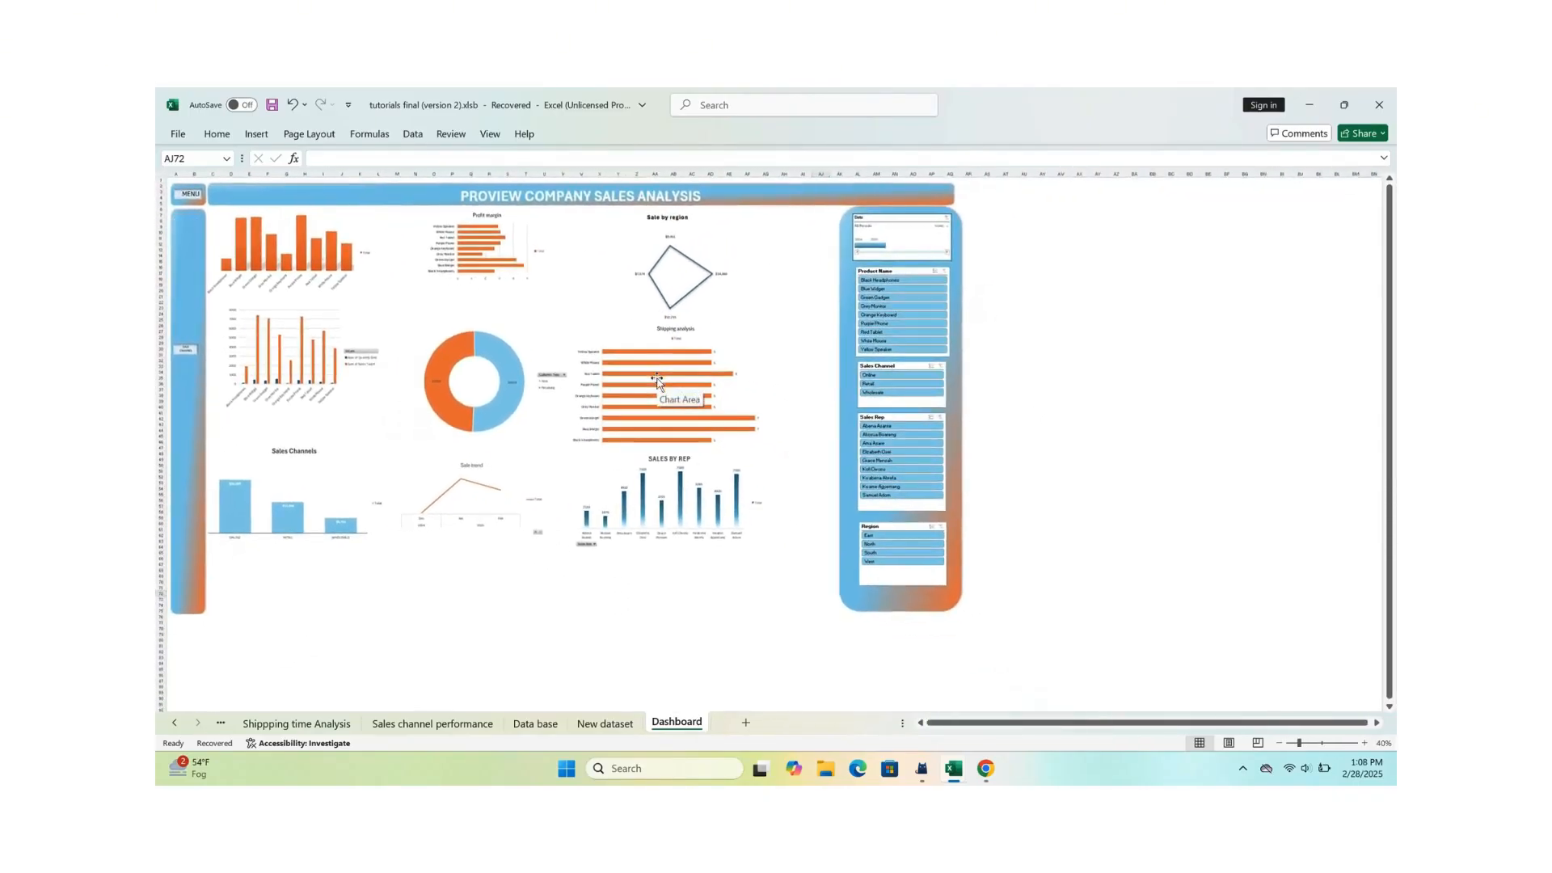
pyautogui.click(190, 199)
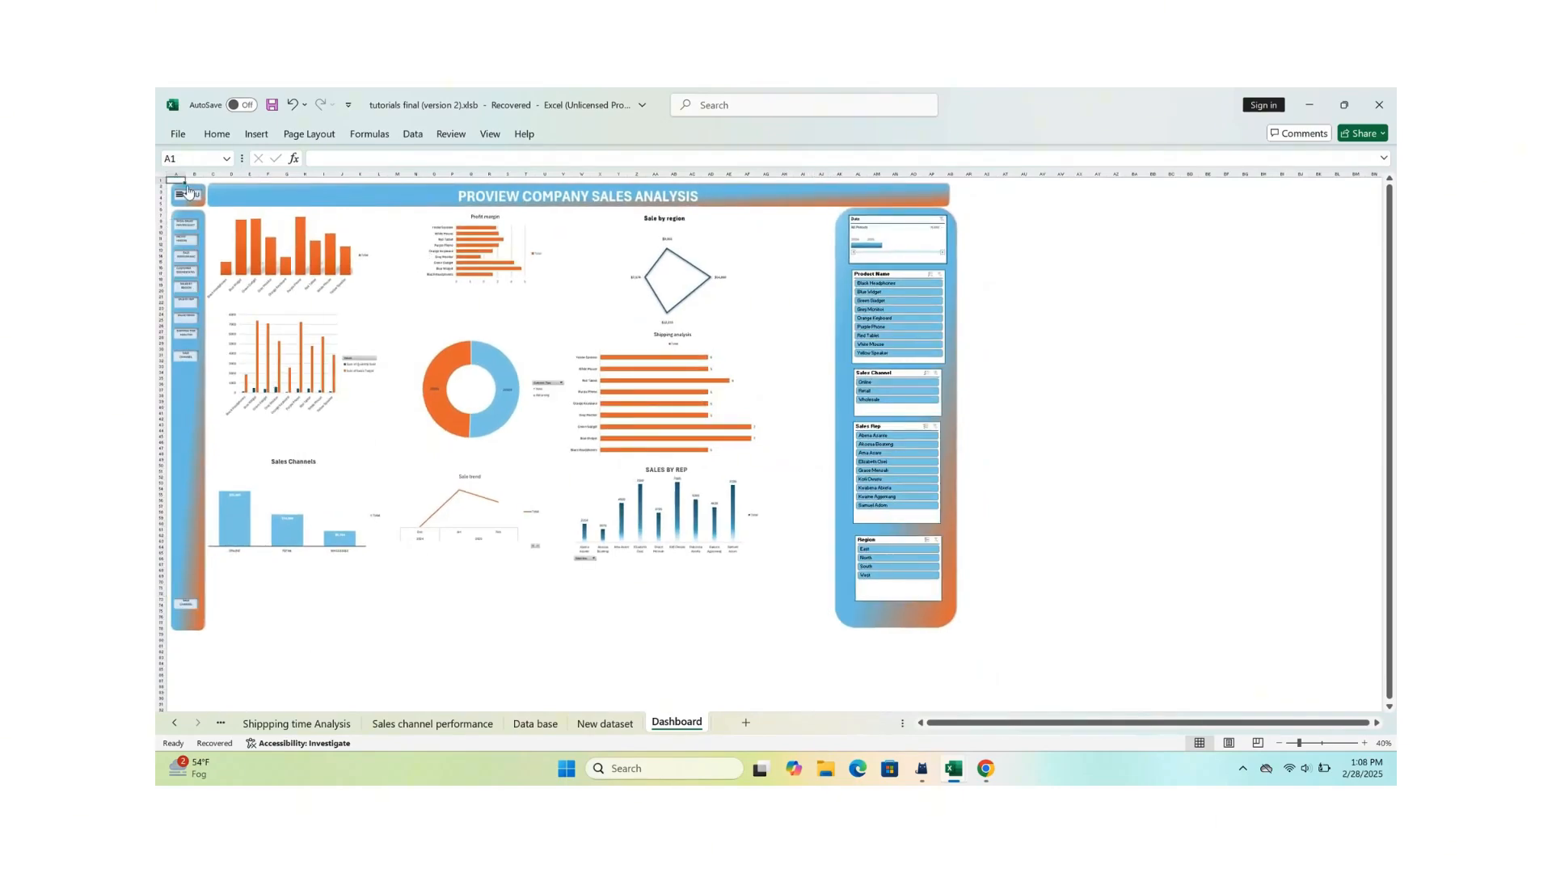
pyautogui.click(186, 225)
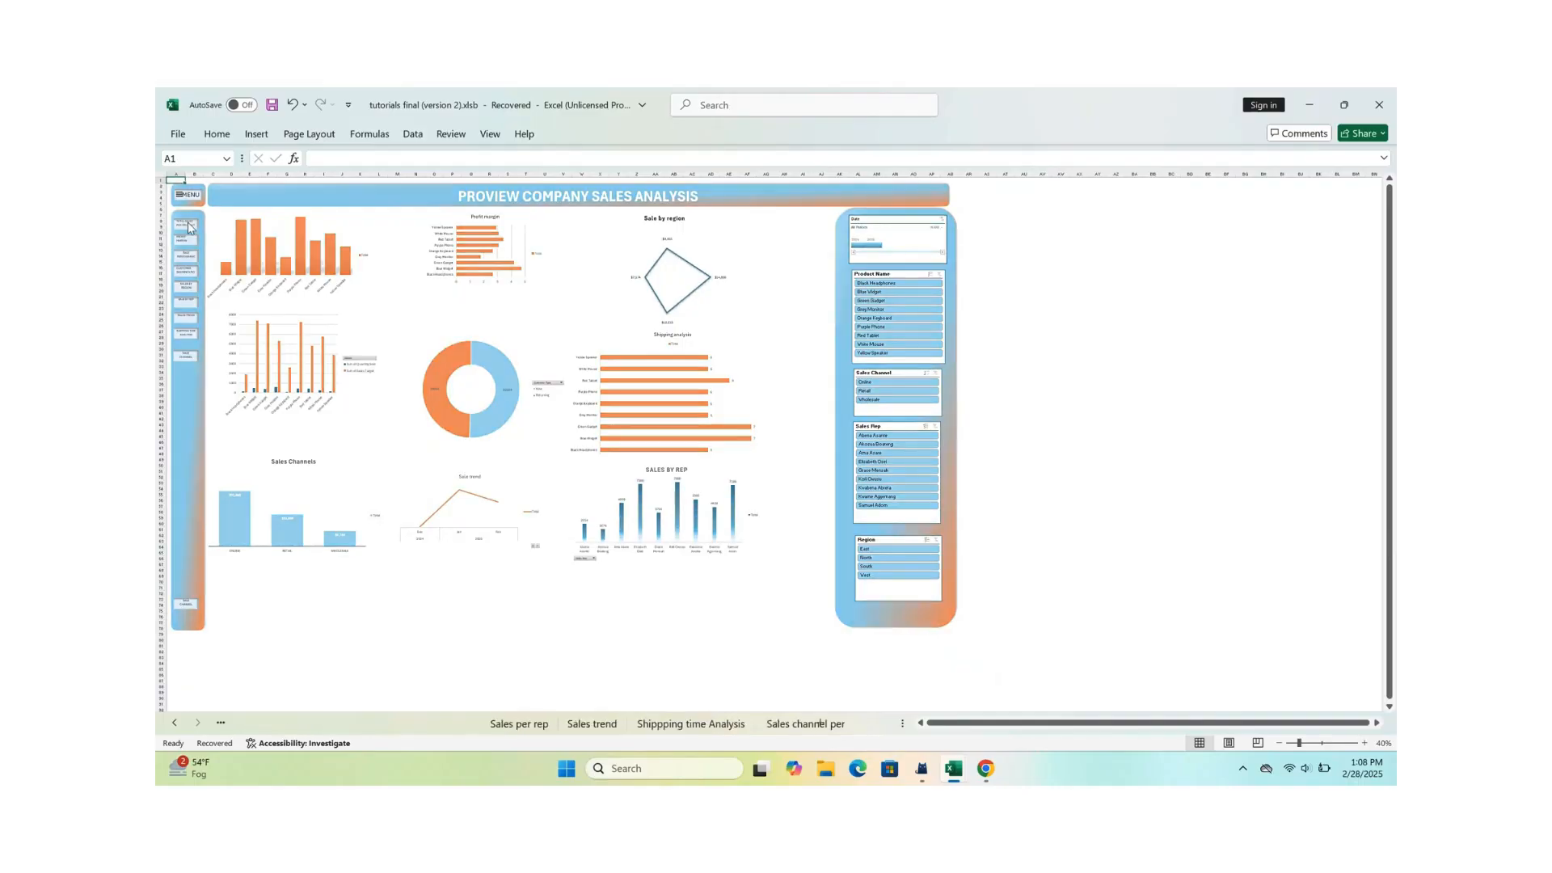
pyautogui.click(1087, 280)
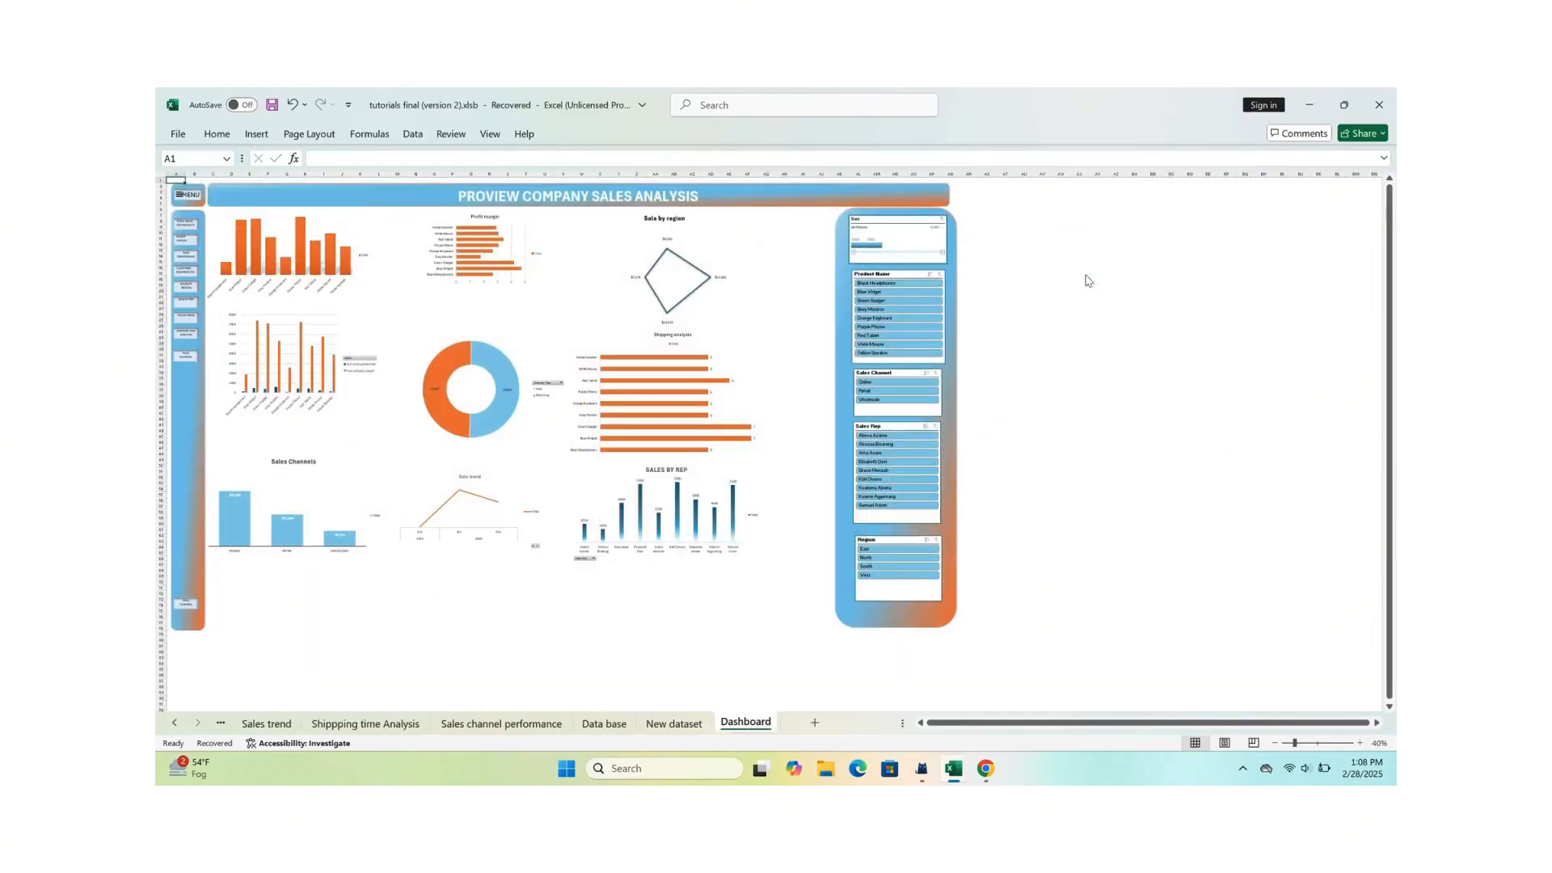
pyautogui.click(190, 314)
pyautogui.click(1108, 288)
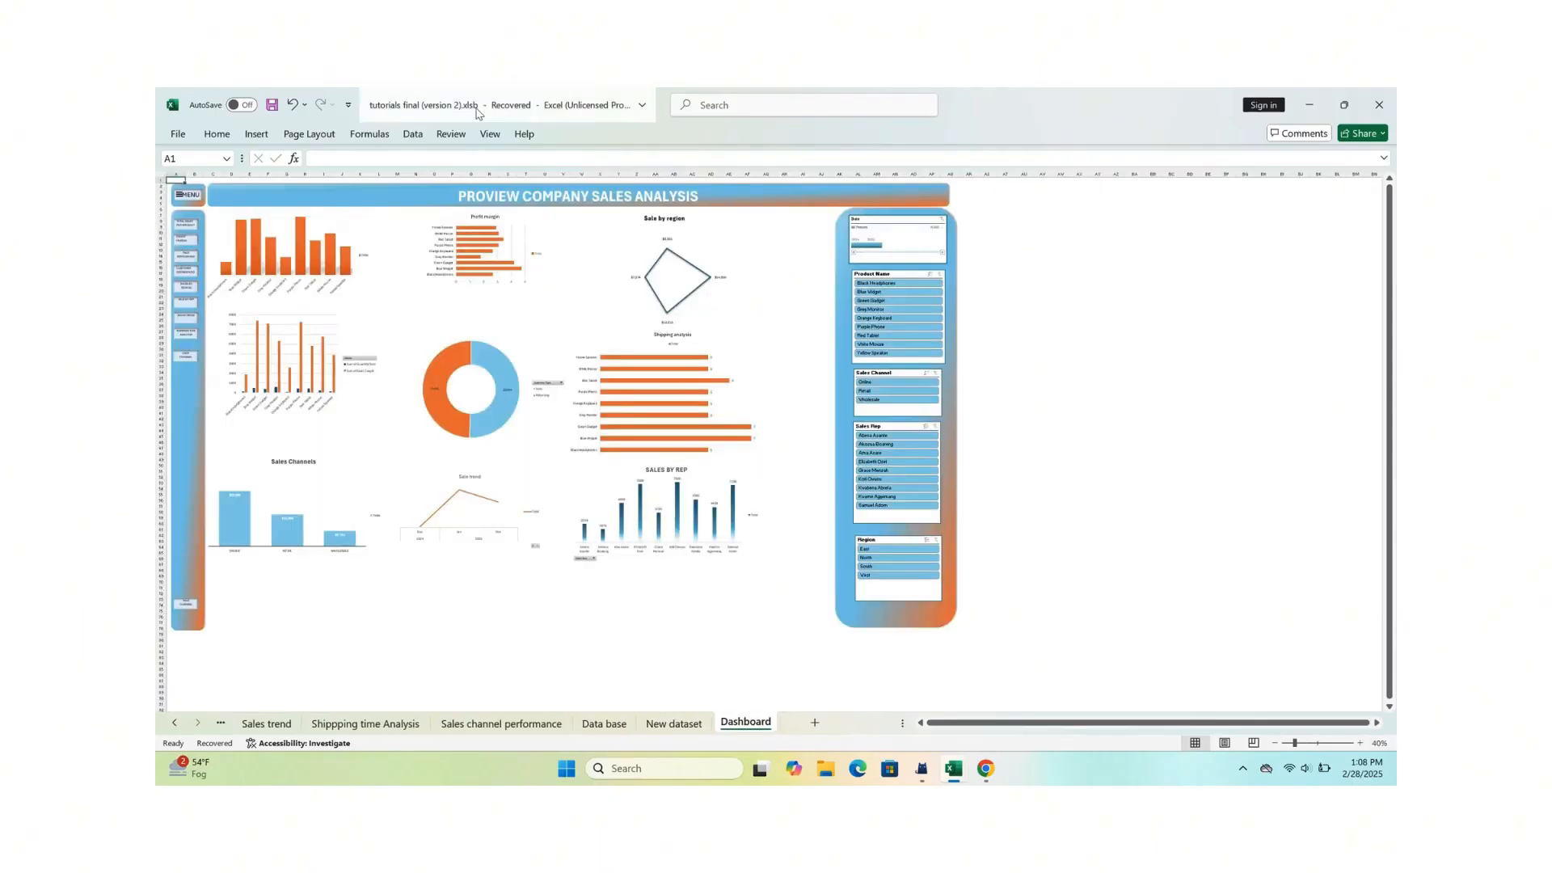
# Step: Select all cells of the Dashboard sheet
pyautogui.click(161, 176)
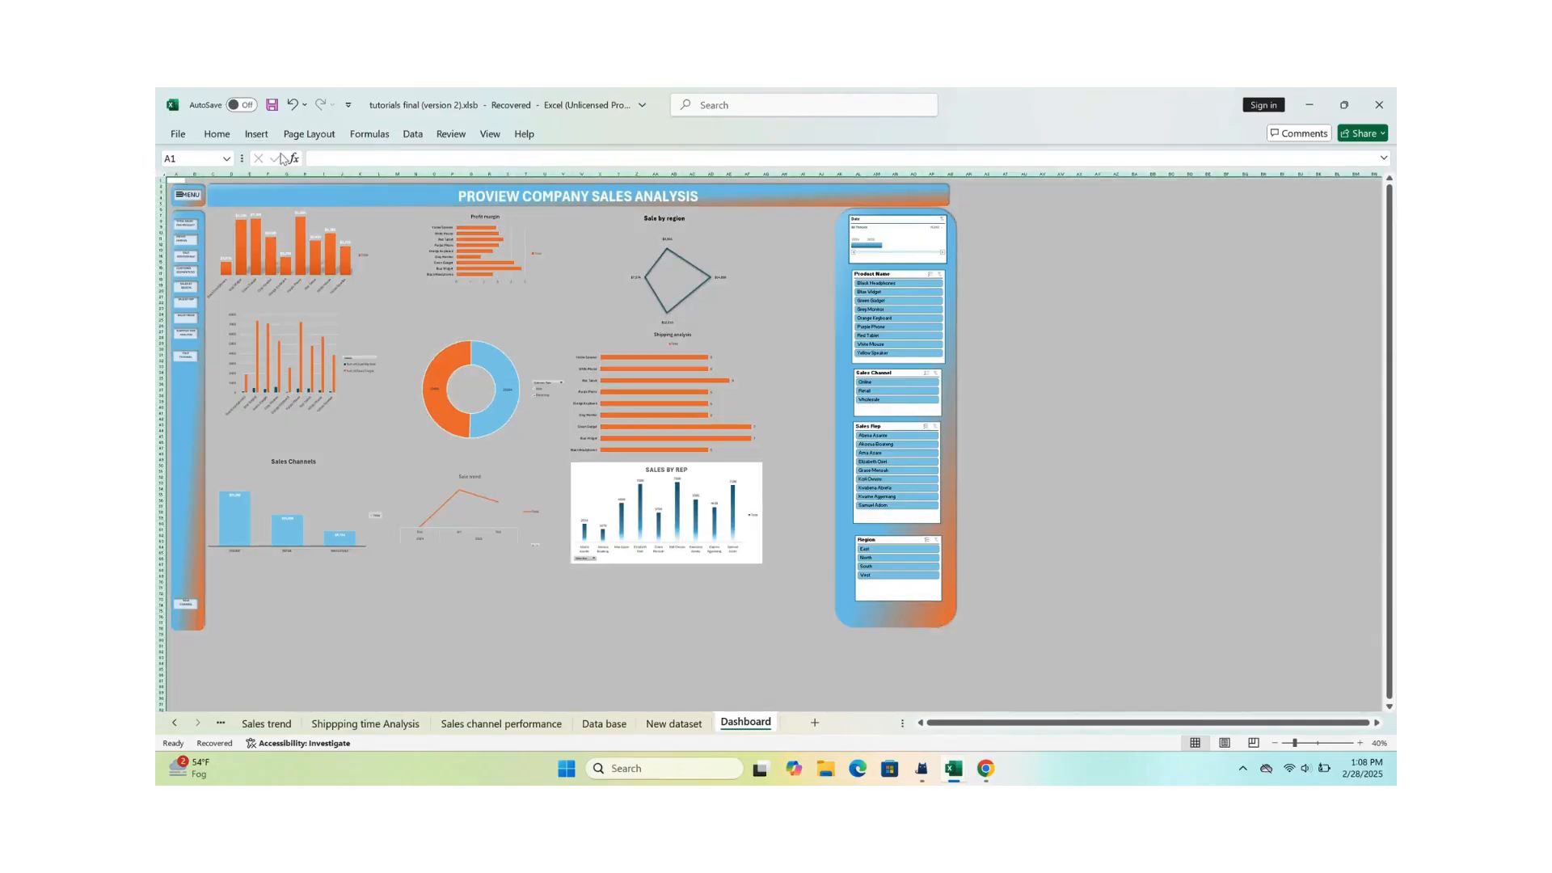
pyautogui.click(255, 135)
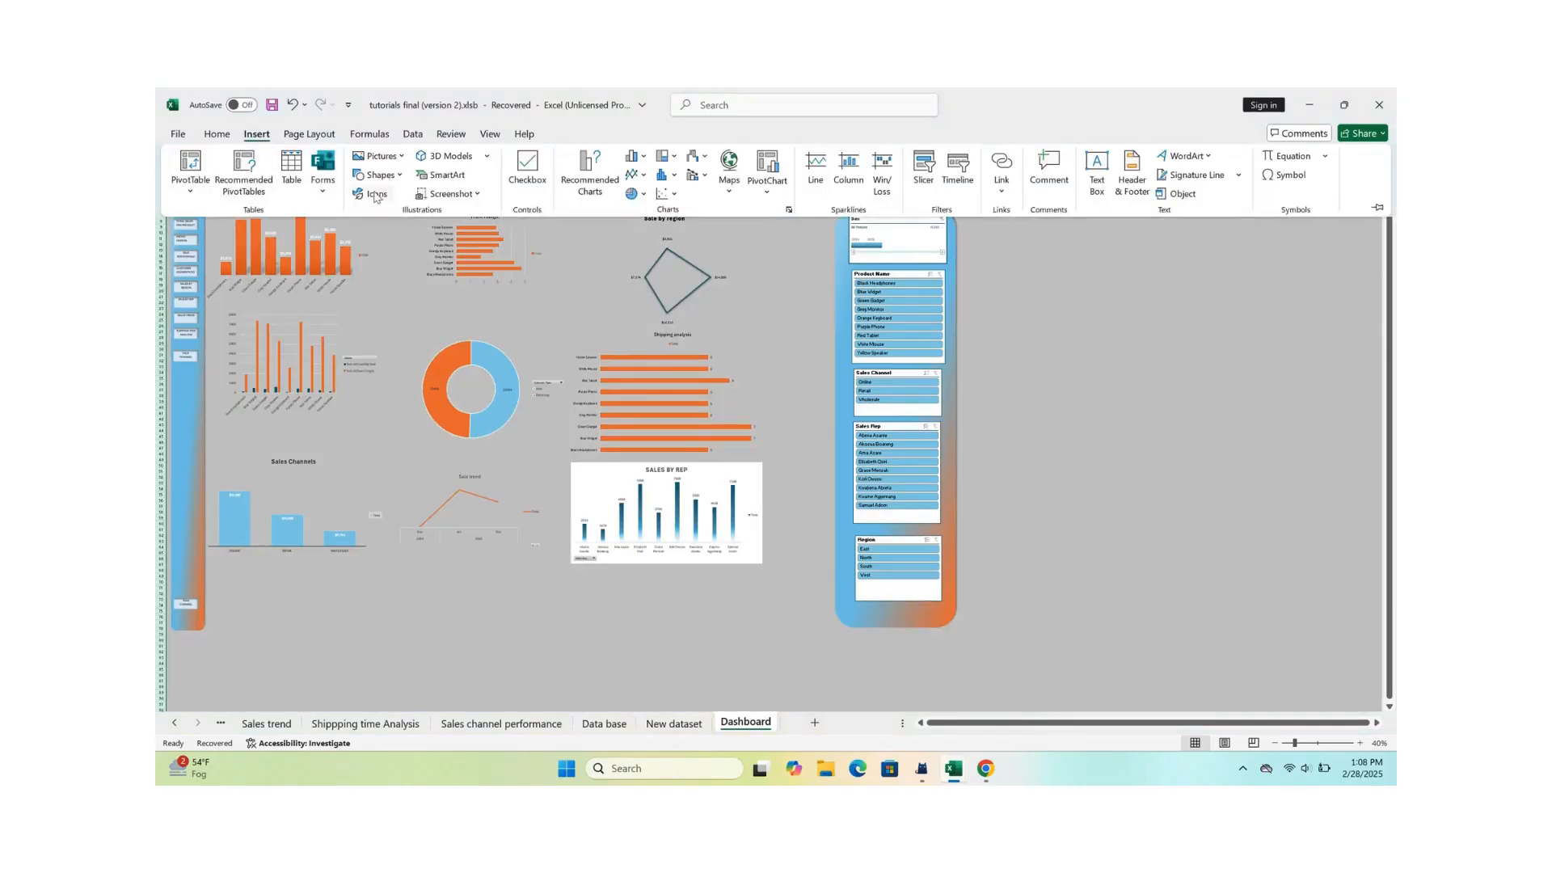
pyautogui.click(401, 159)
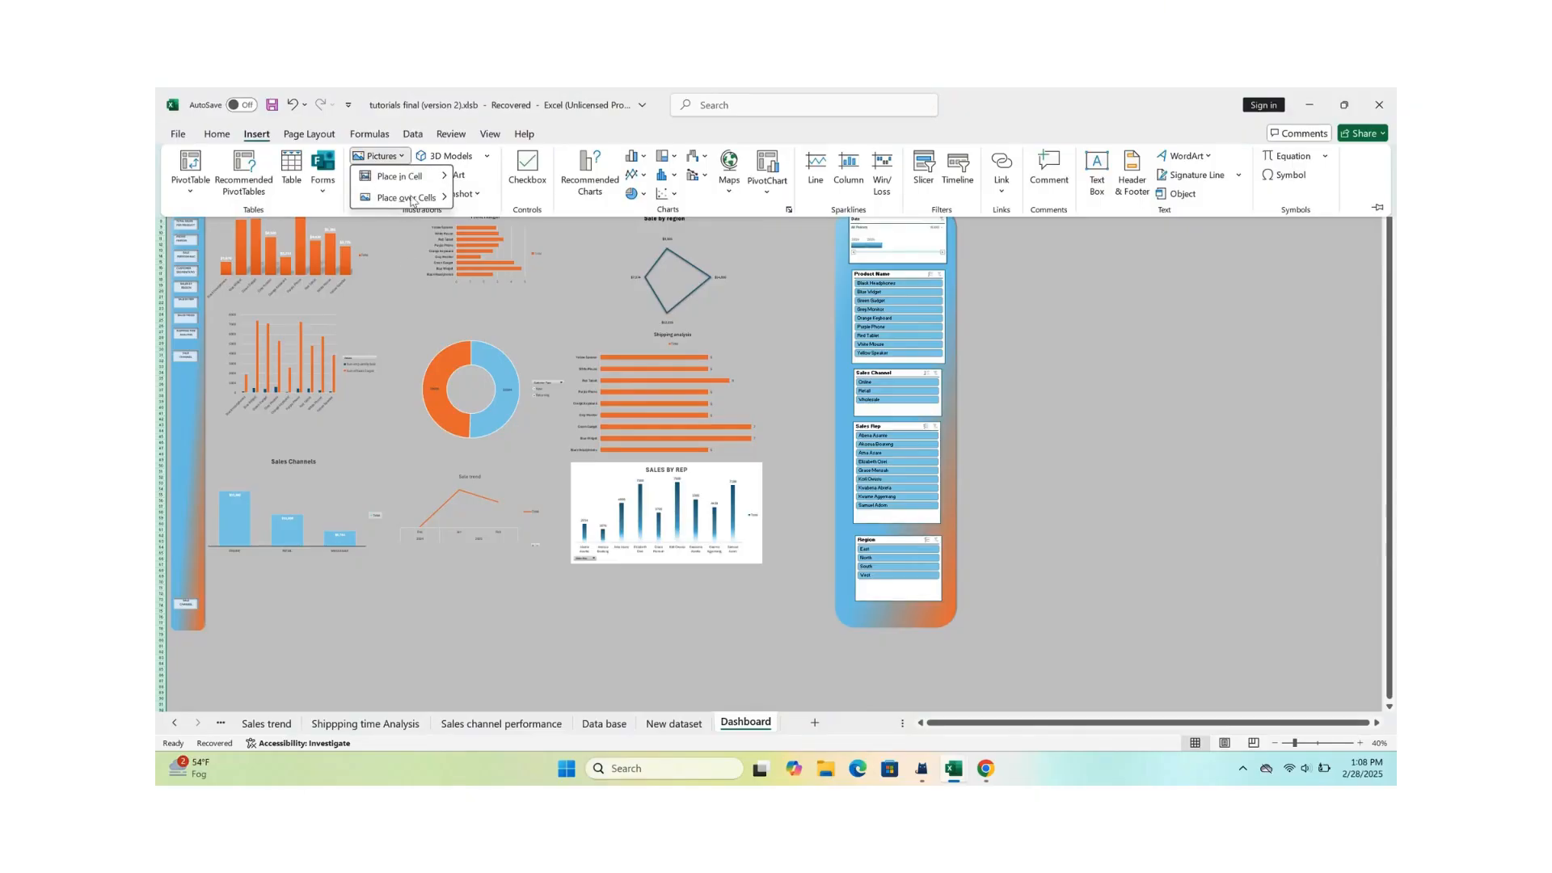
pyautogui.click(395, 333)
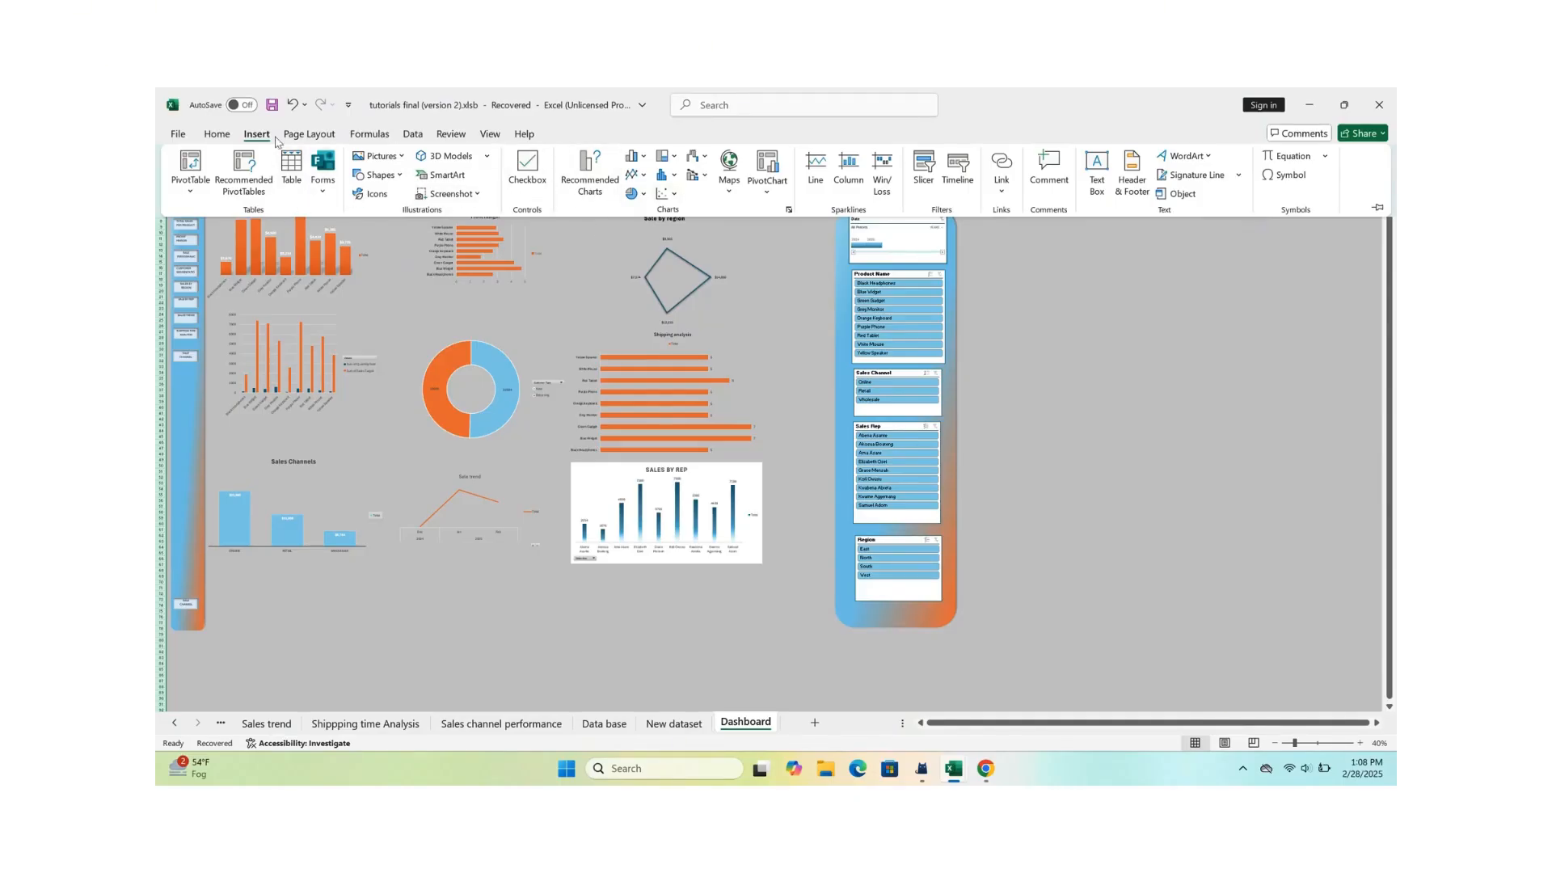
# Step: Fill the selected cells of the Dashboard sheet with the black theme colour
pyautogui.click(216, 134)
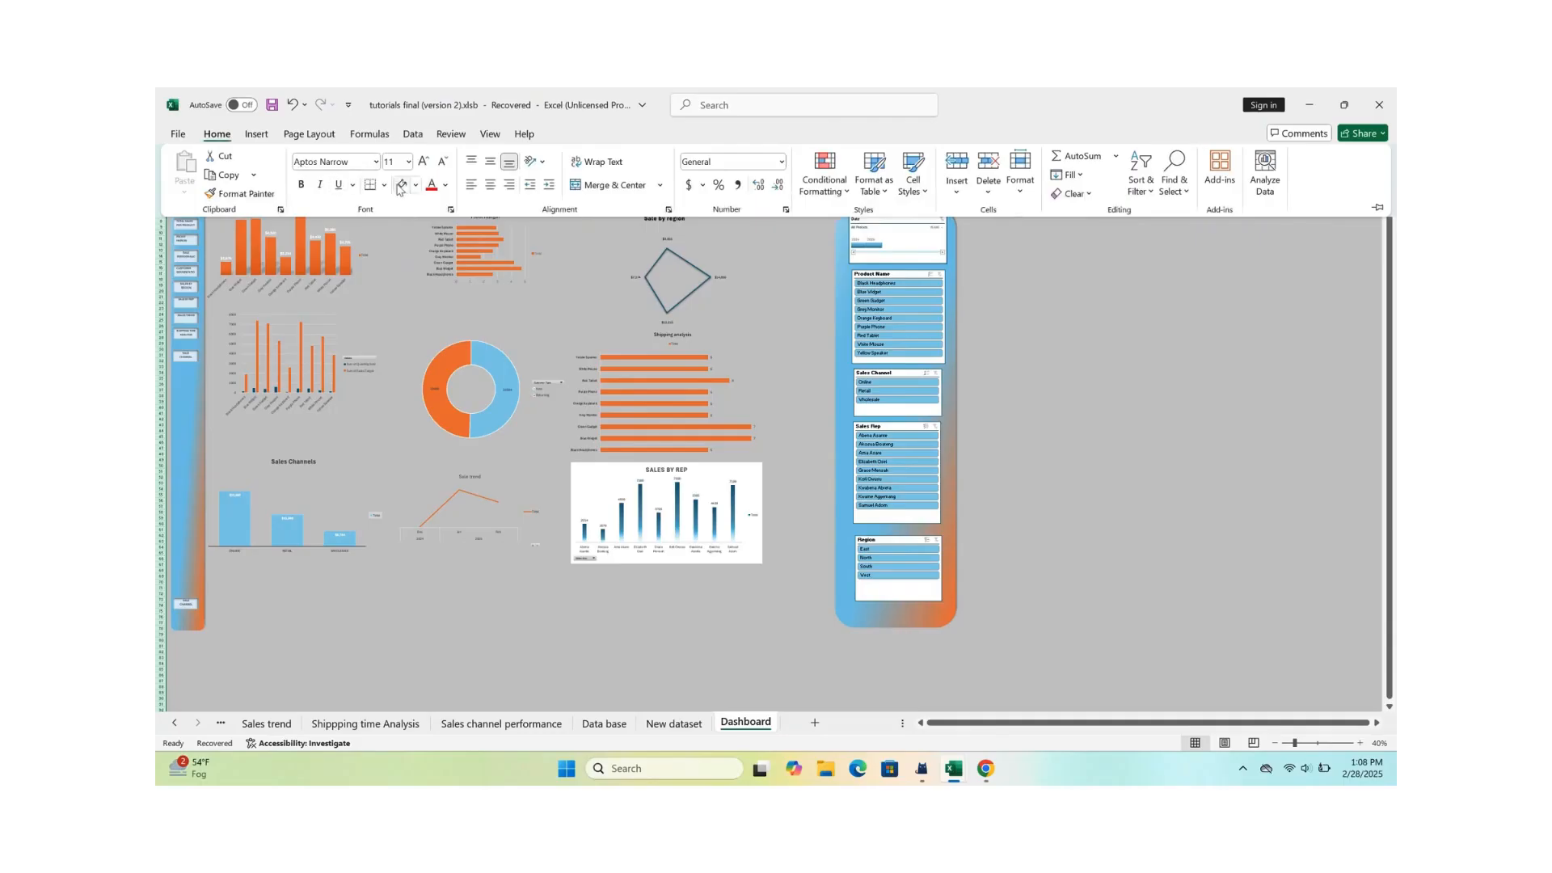
pyautogui.click(445, 185)
pyautogui.click(437, 235)
pyautogui.click(415, 186)
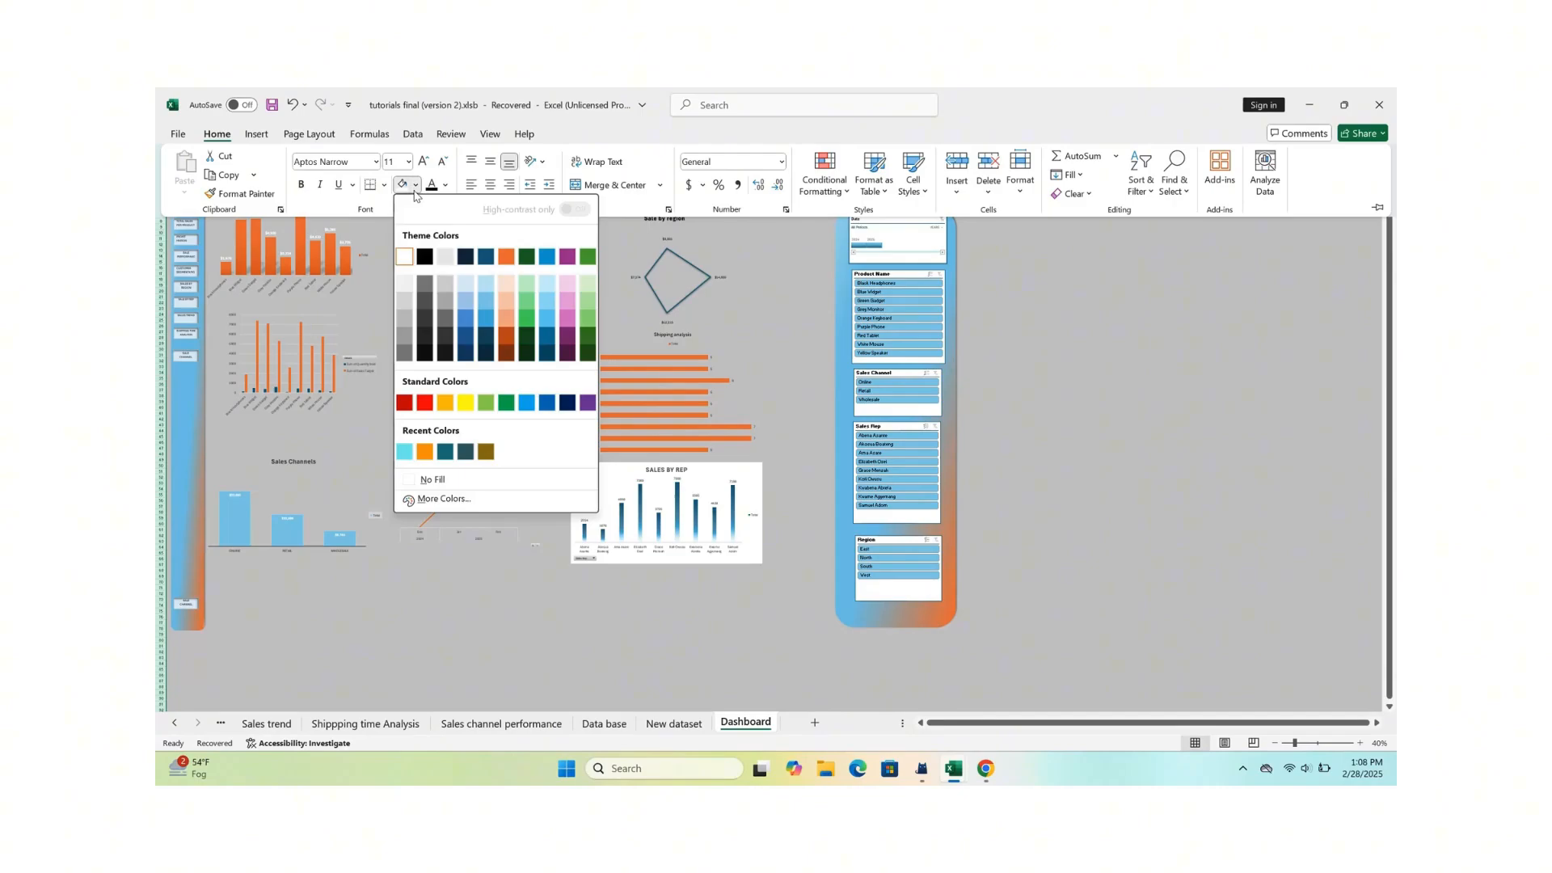
pyautogui.click(423, 259)
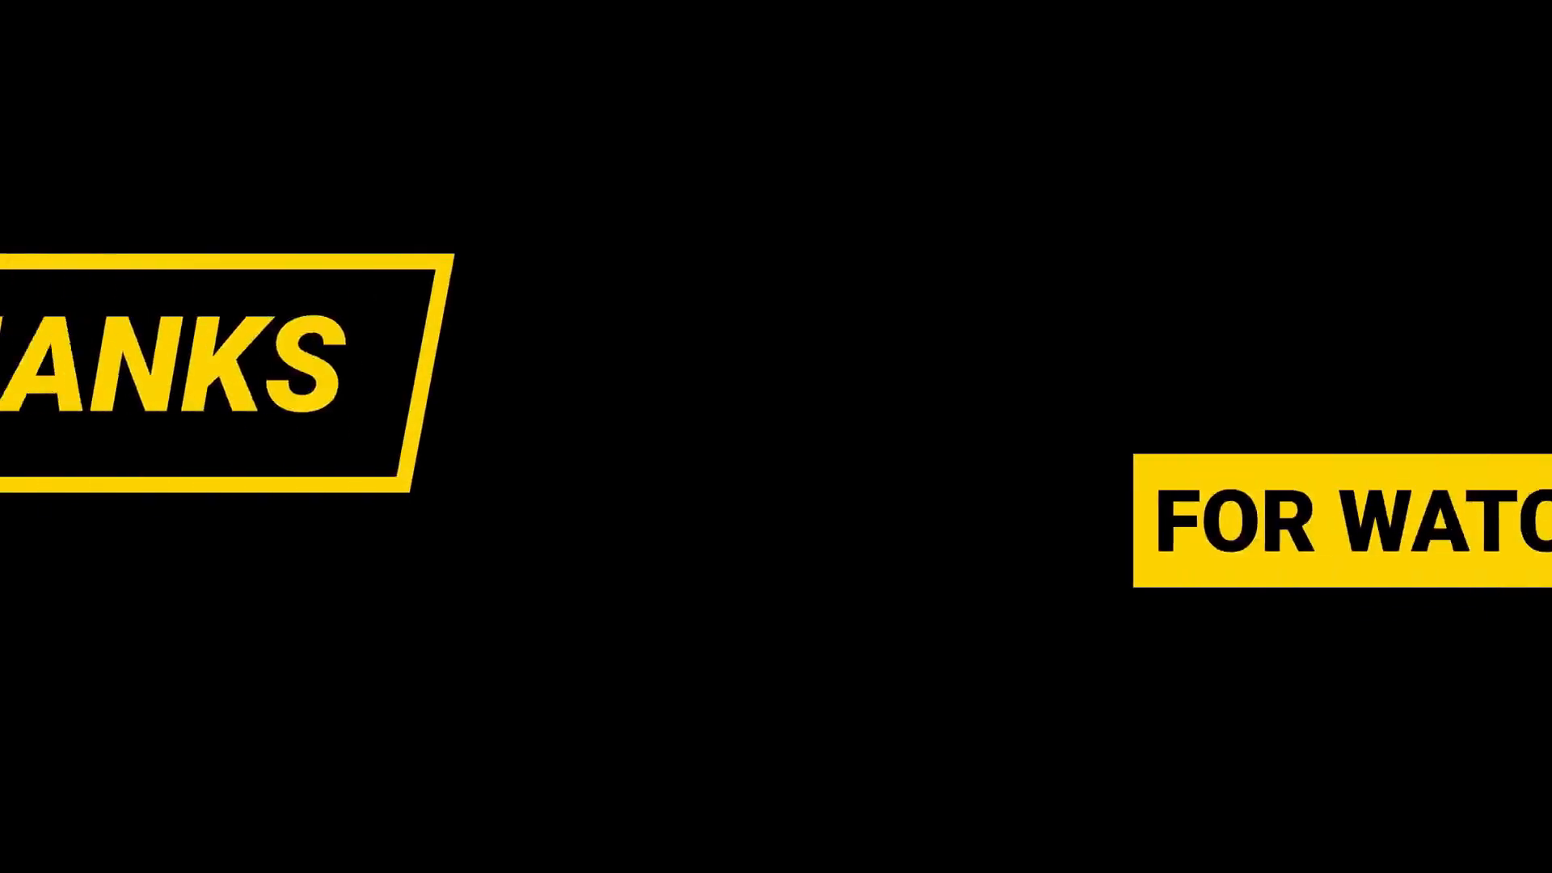